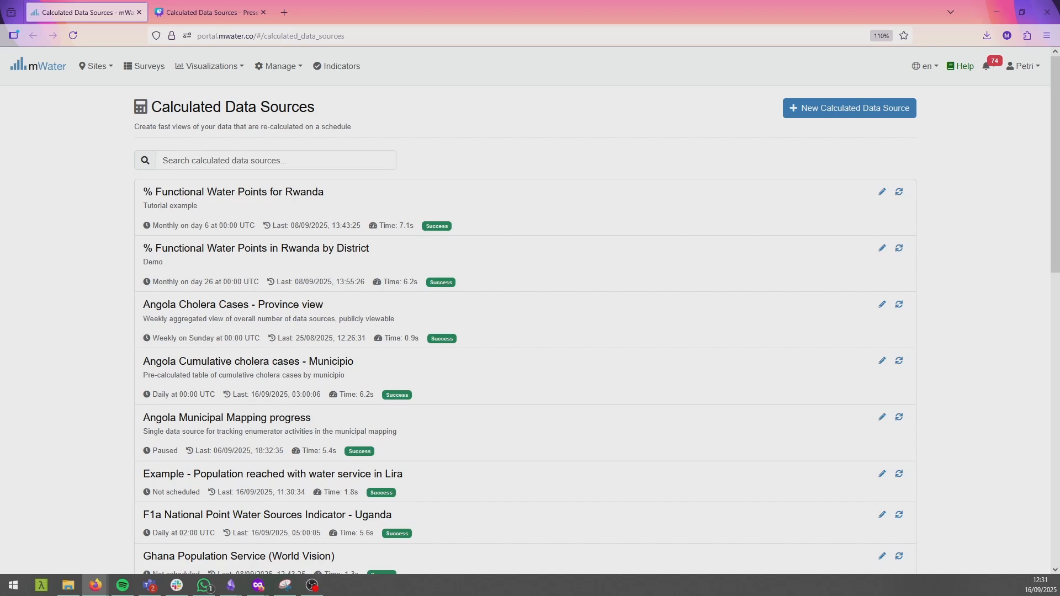
# Step: Create a new calculated data source named "Population served by water point in Rwanda" with the description "Example"
pyautogui.click(276, 67)
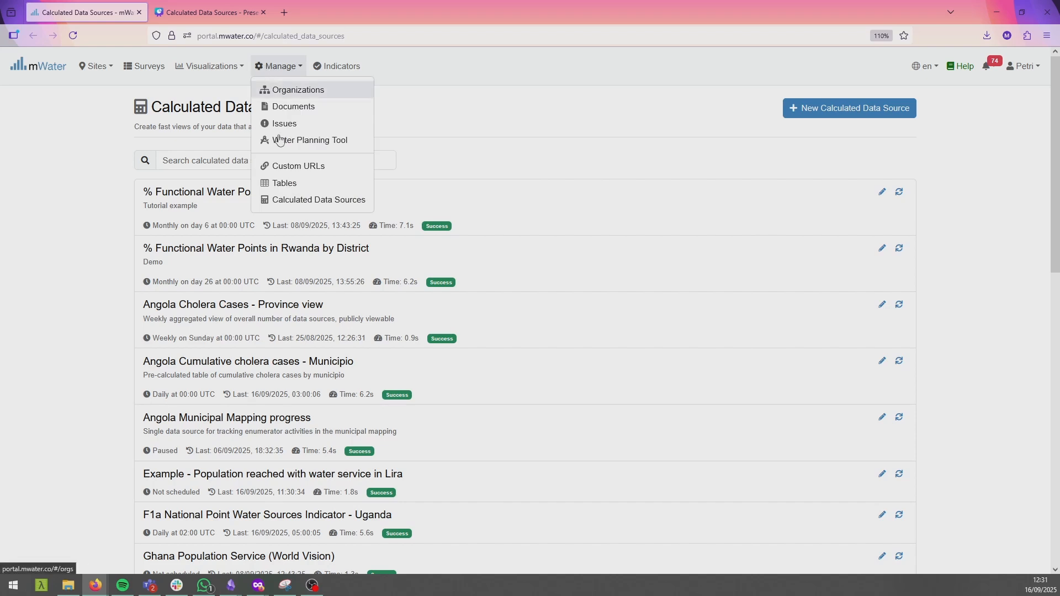
pyautogui.click(312, 198)
pyautogui.click(857, 113)
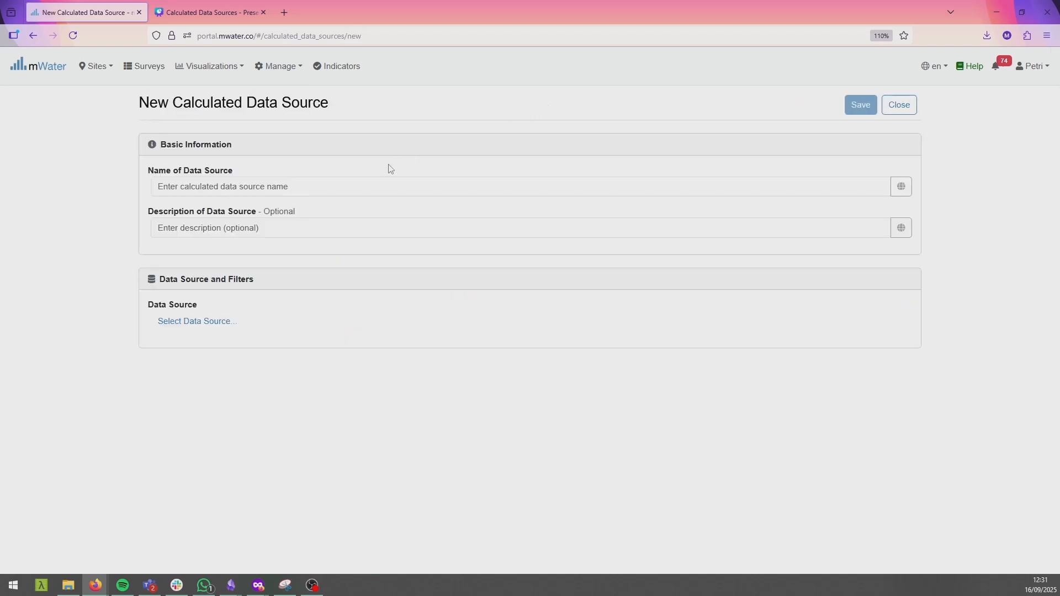
pyautogui.click(383, 188)
pyautogui.write('P')
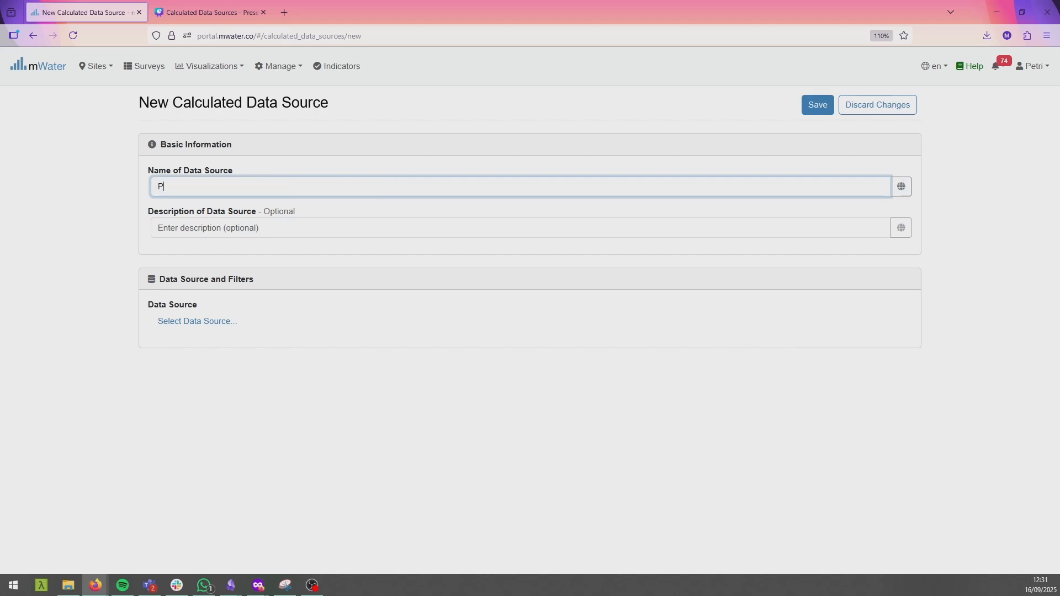
pyautogui.write('opulation served by water point in Rwanda')
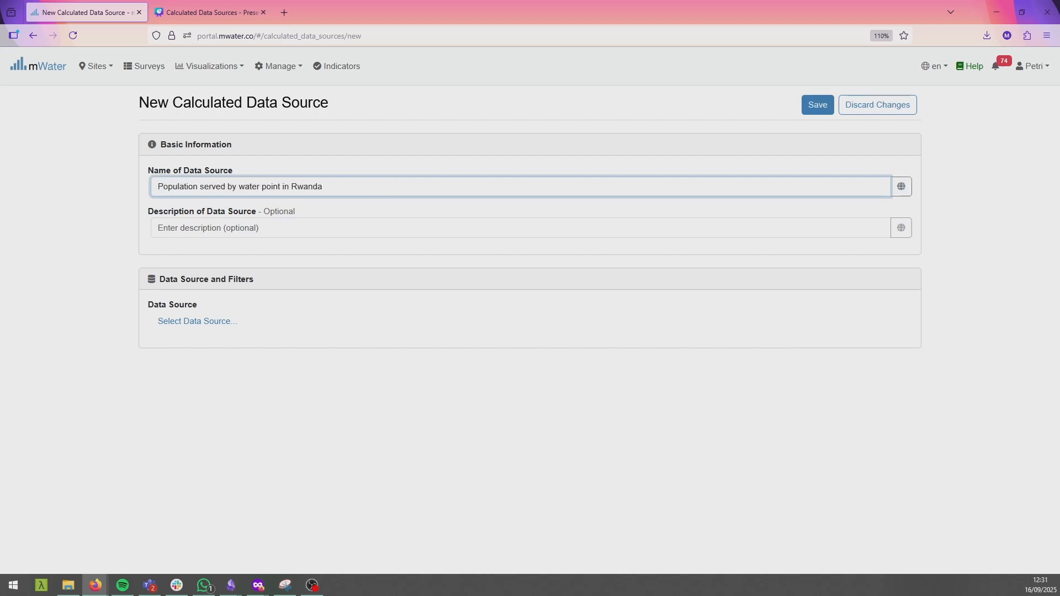
pyautogui.click(385, 227)
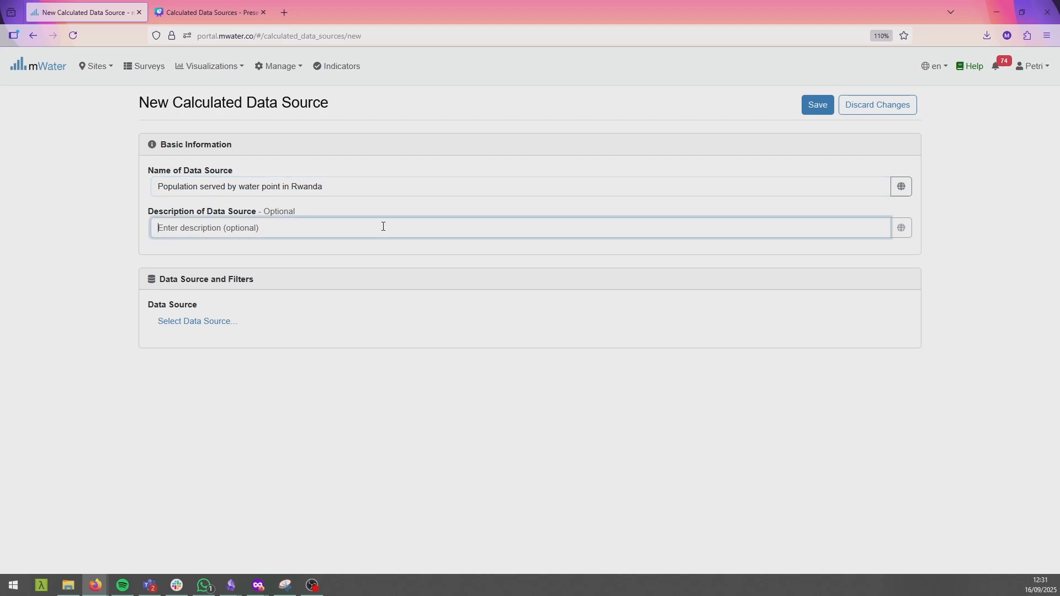
pyautogui.write('Example')
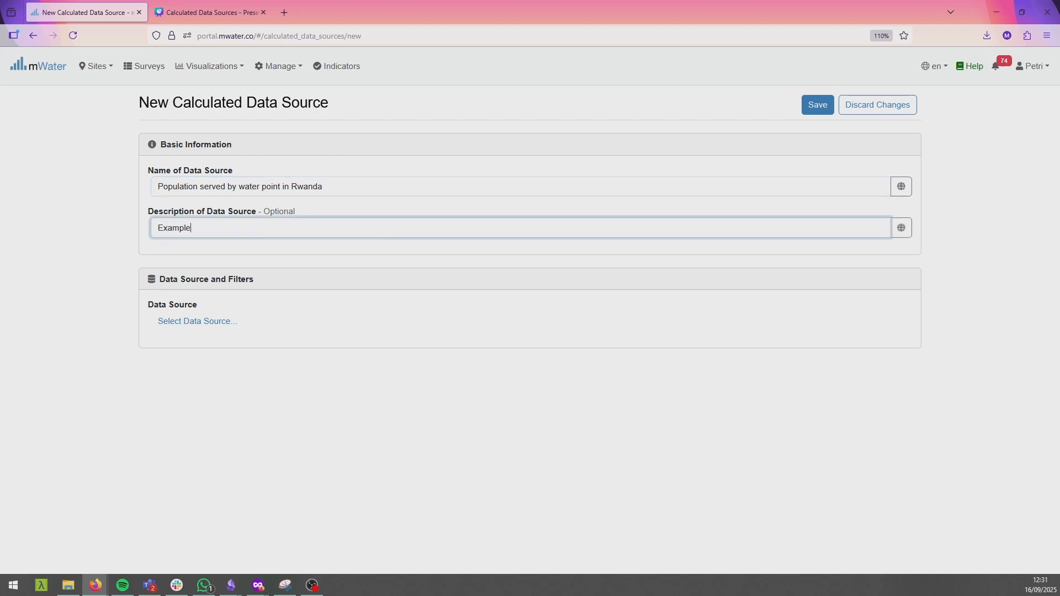
pyautogui.click(193, 299)
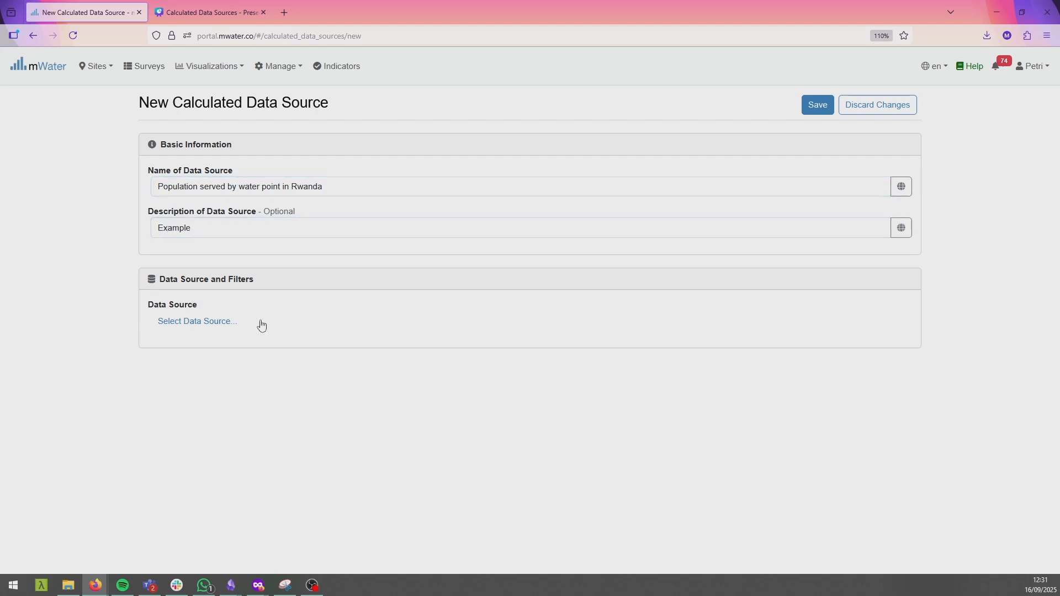
# Step: Use the Water point site type as the data source and limit it to sites located in Rwanda
pyautogui.click(229, 323)
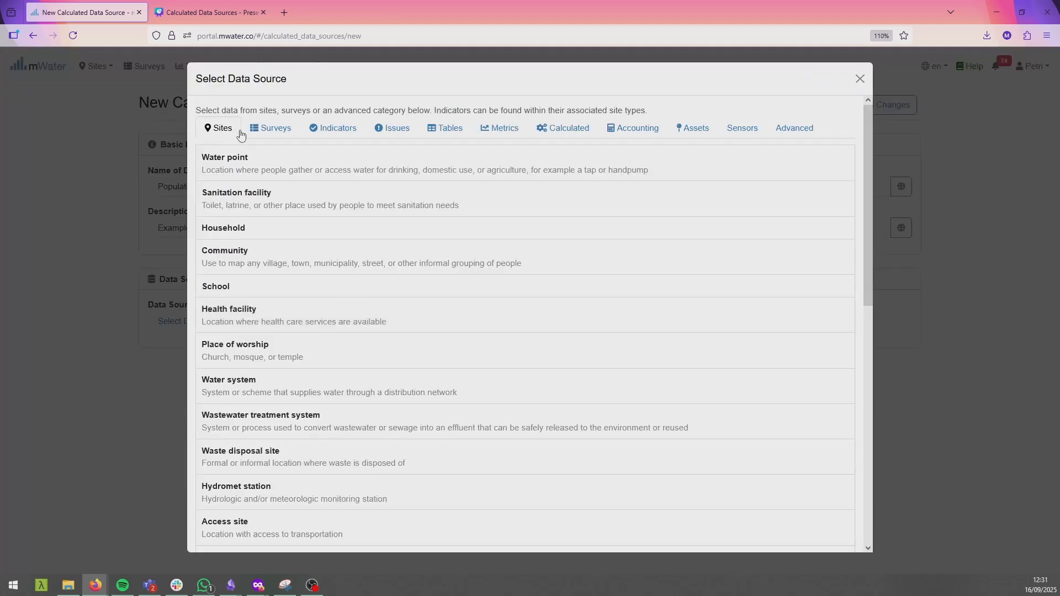
pyautogui.click(298, 156)
pyautogui.scroll(-2, 320, 221)
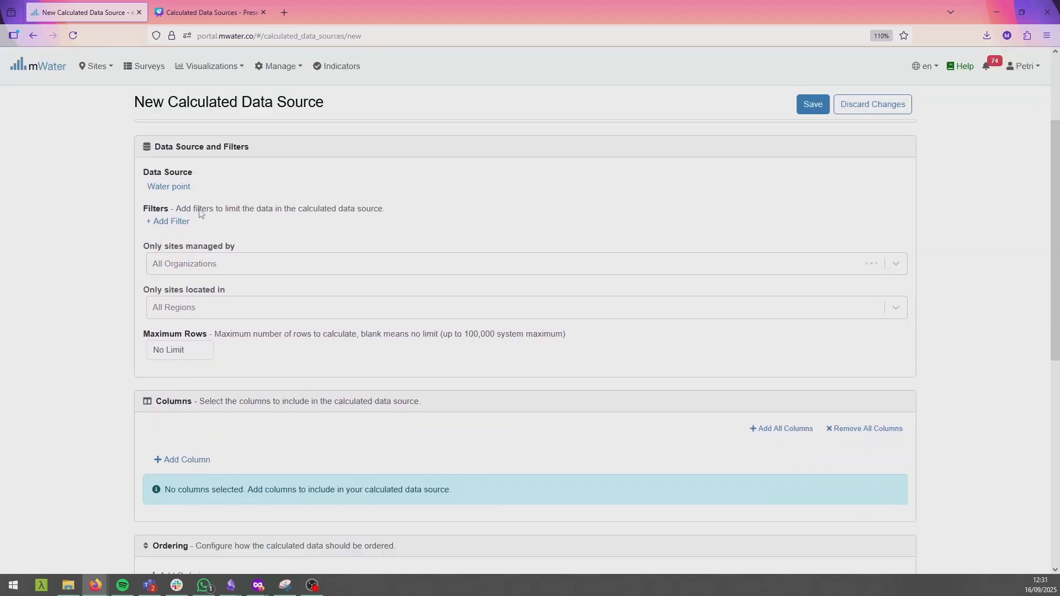
pyautogui.click(191, 315)
pyautogui.write('r')
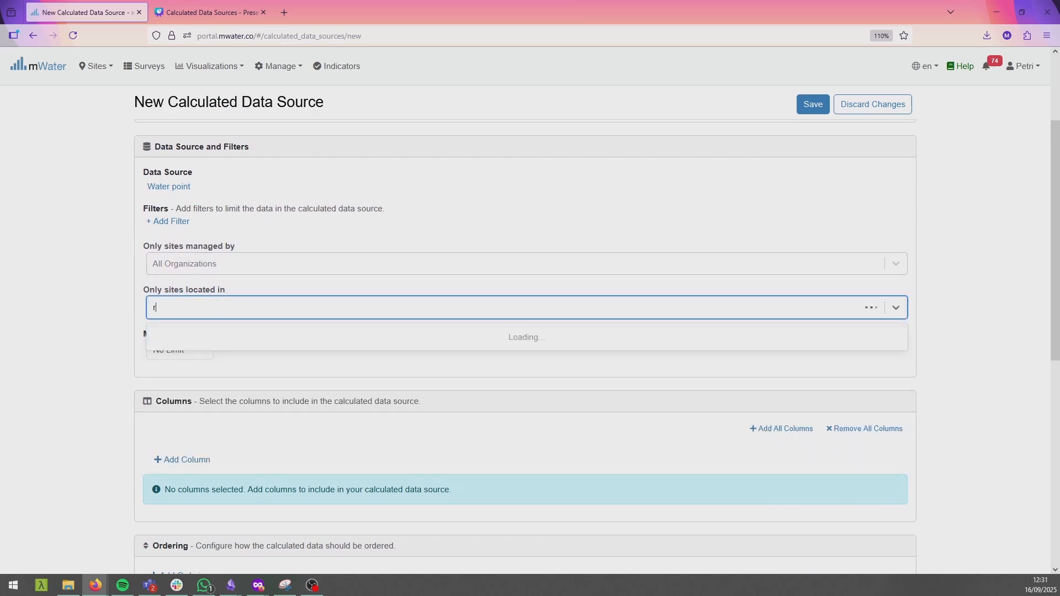
pyautogui.write('wanda')
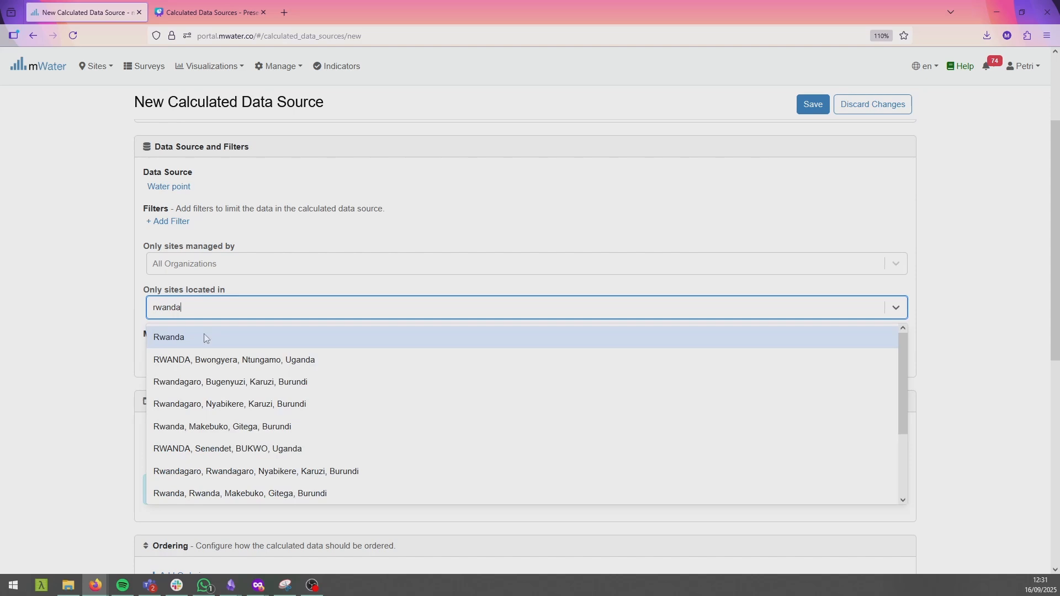
pyautogui.click(203, 337)
# Step: Add the water point's Name and Unique ID fields as columns of the calculated data source
pyautogui.scroll(-2, 256, 230)
pyautogui.scroll(1, 351, 228)
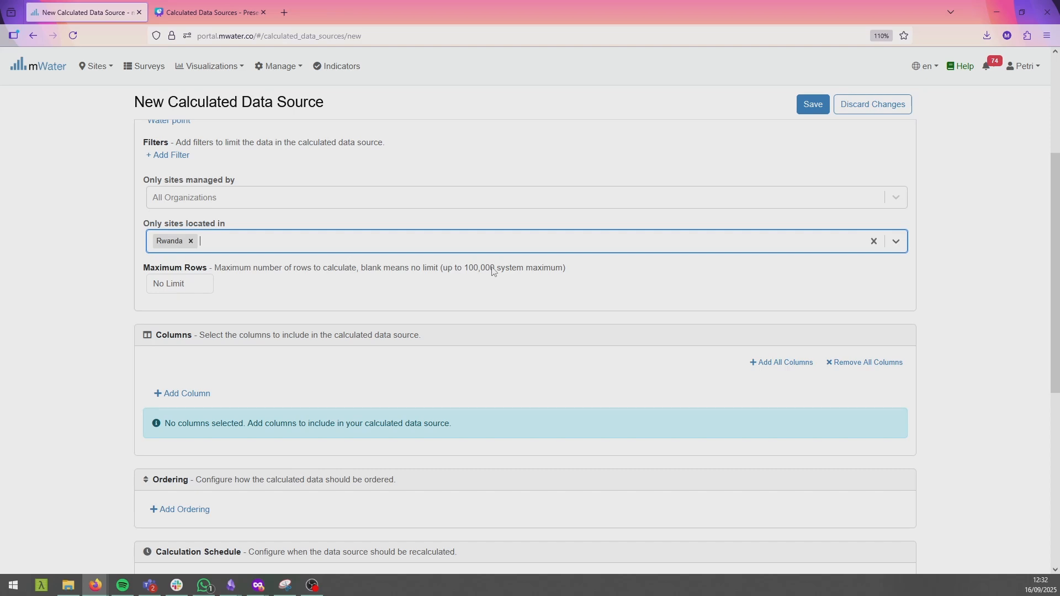
pyautogui.scroll(-3, 331, 293)
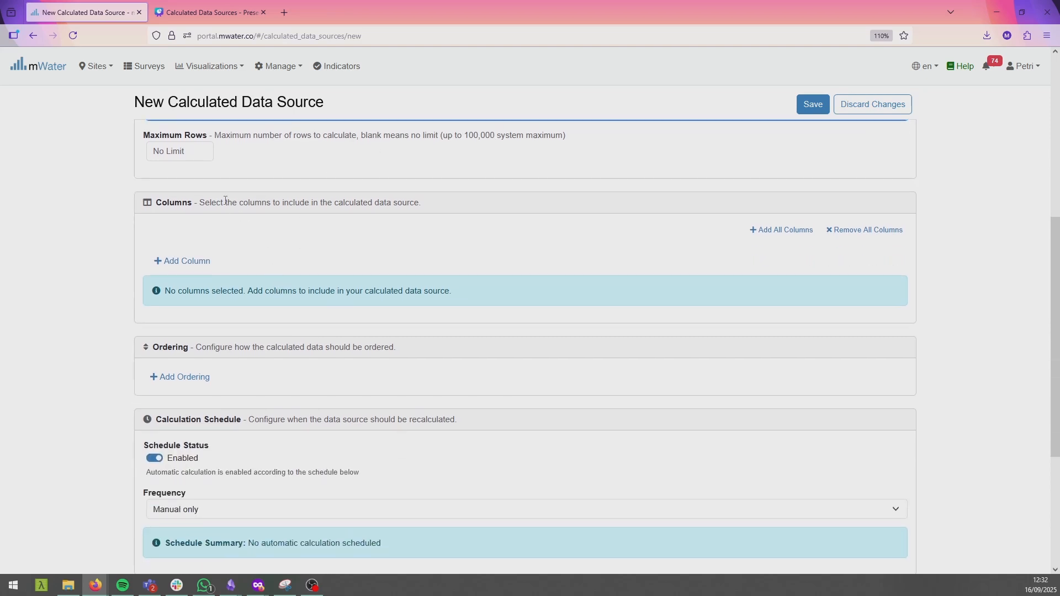
pyautogui.scroll(3, 215, 197)
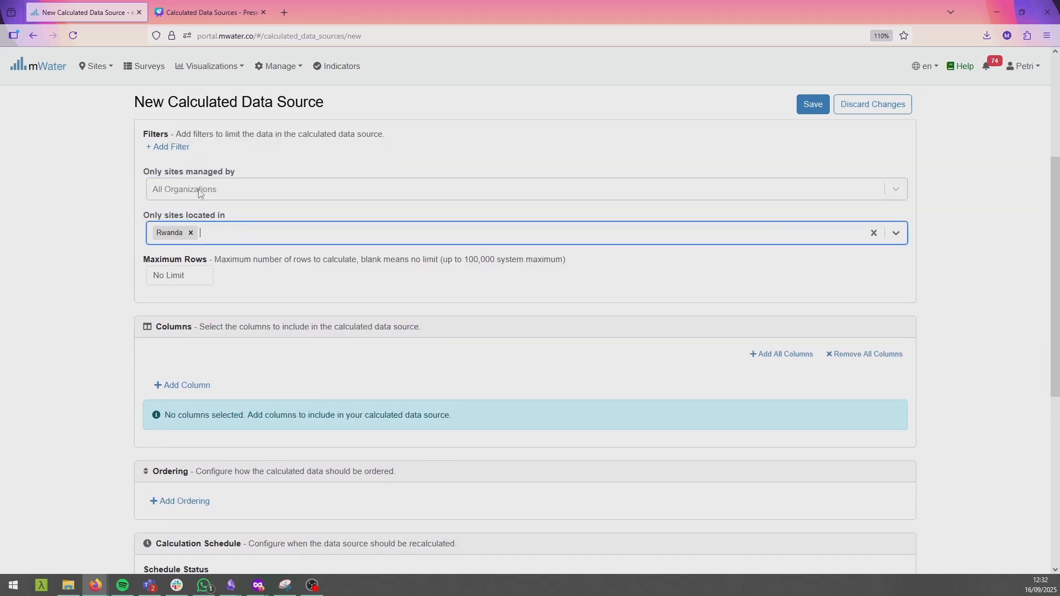
pyautogui.scroll(-3, 199, 192)
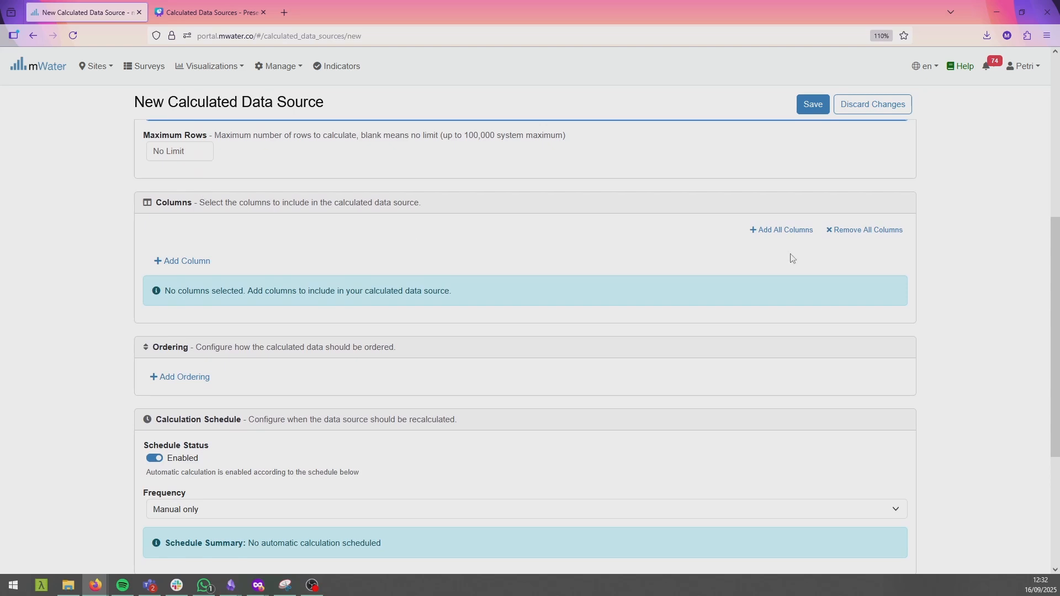
pyautogui.click(196, 265)
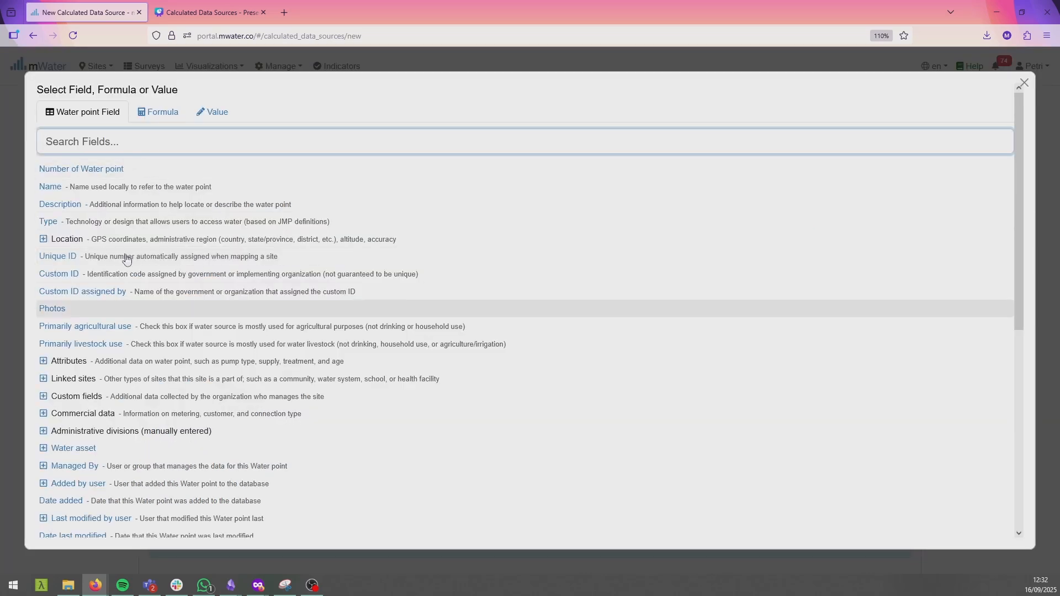
pyautogui.click(121, 196)
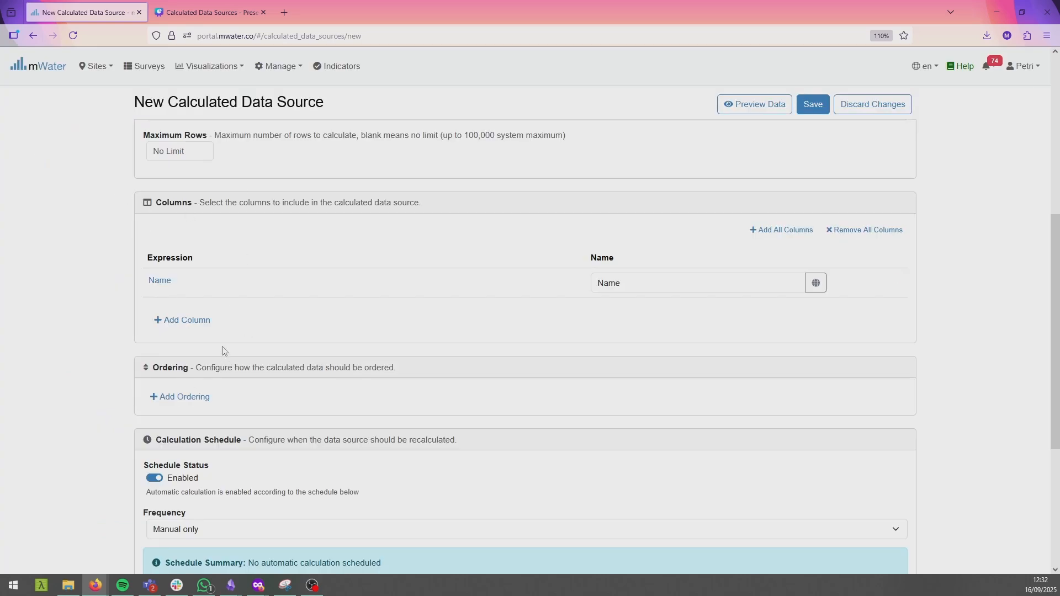
pyautogui.click(194, 322)
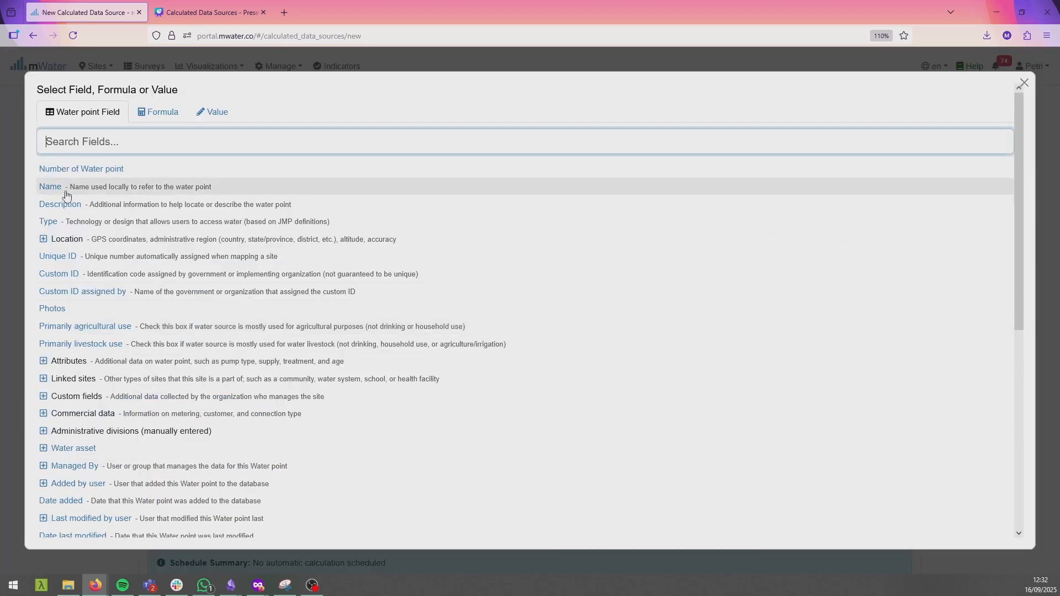
pyautogui.click(80, 262)
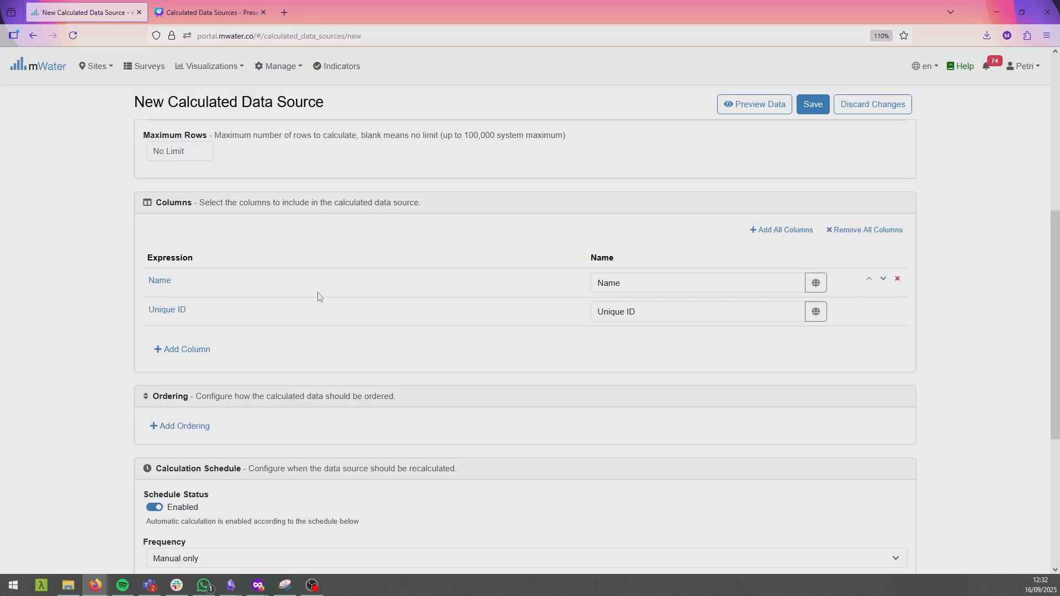
# Step: Add a third column that uses the Population Within formula
pyautogui.scroll(-2, 320, 296)
pyautogui.scroll(1, 531, 206)
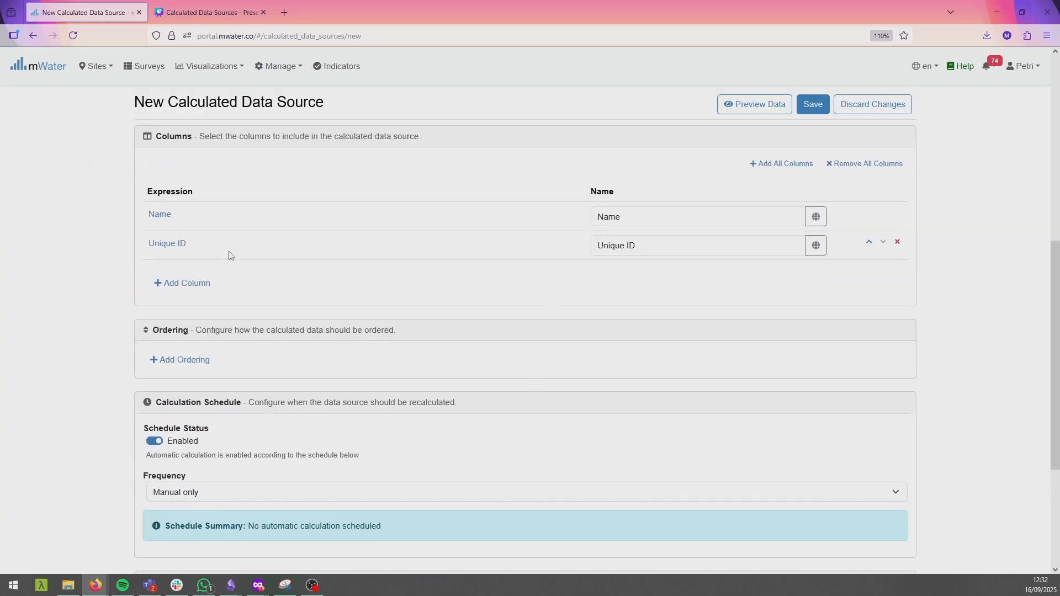
pyautogui.click(193, 287)
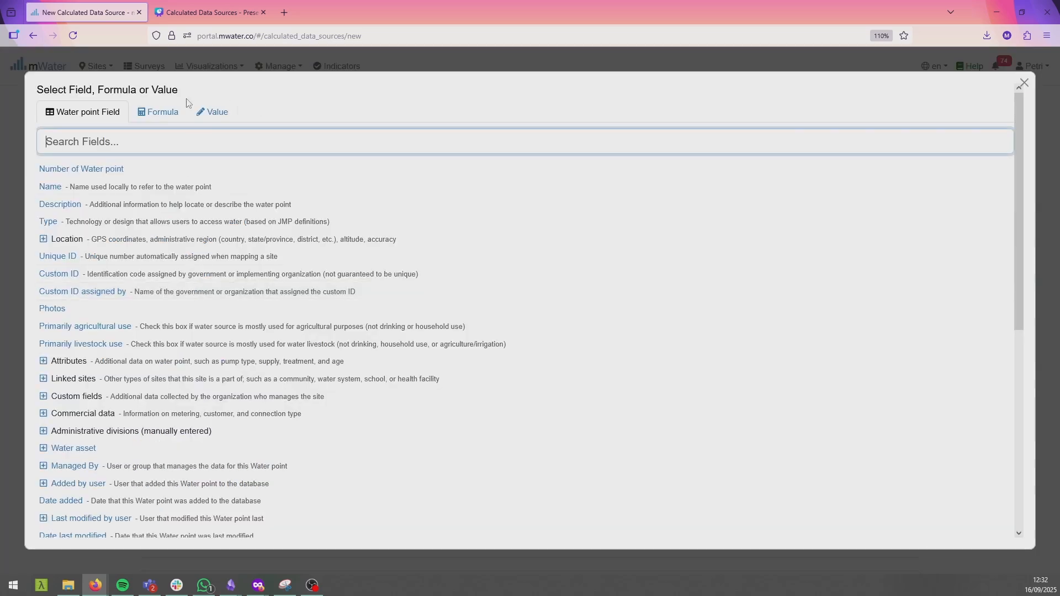
pyautogui.click(160, 113)
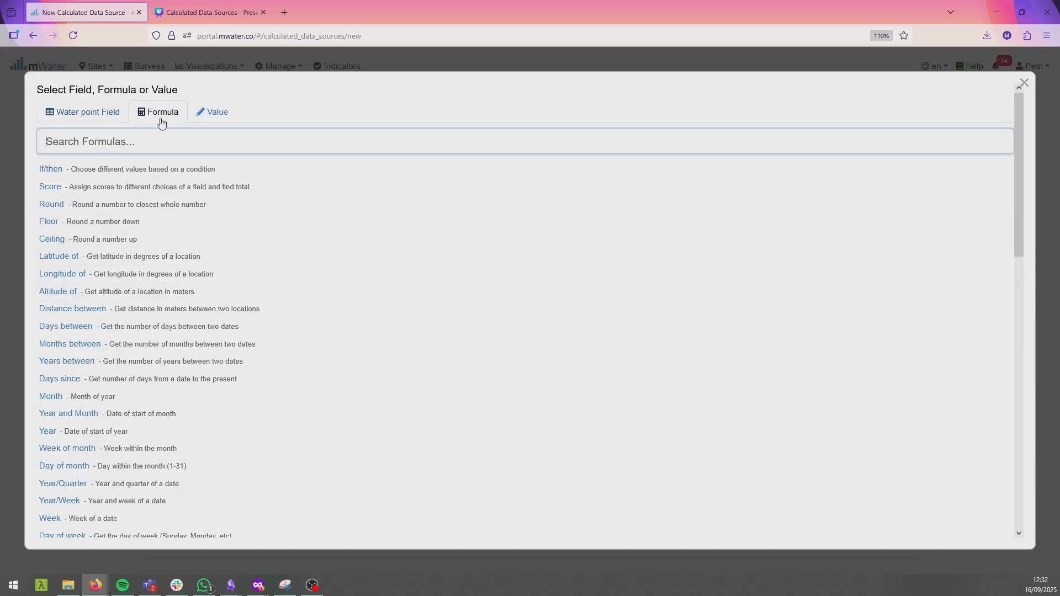
pyautogui.scroll(-15, 151, 367)
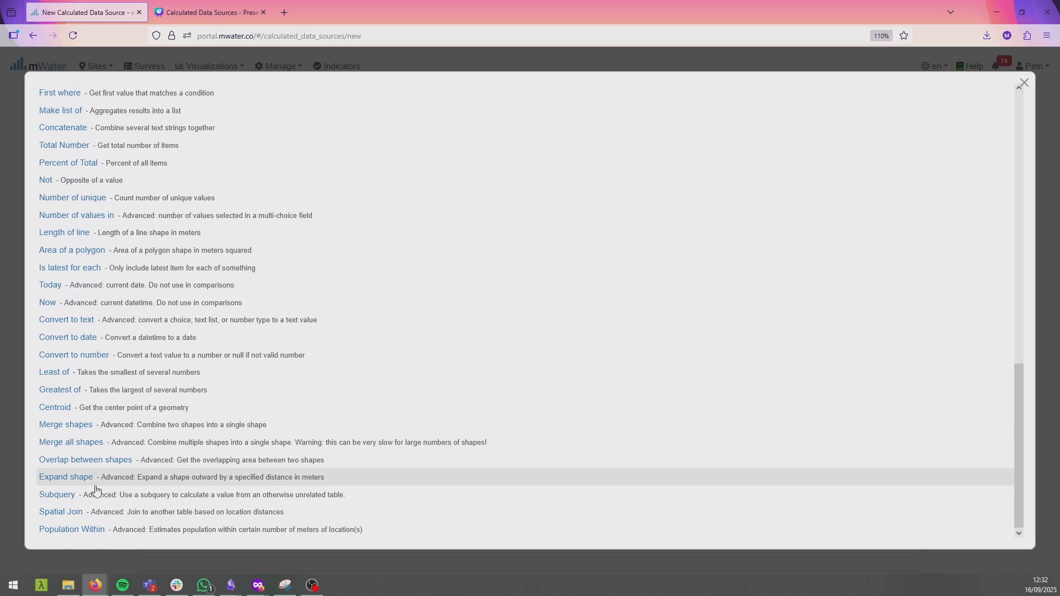
pyautogui.click(85, 530)
# Step: Configure the Population Within formula to use the GPS Location field and a distance of 500 meters
pyautogui.click(220, 271)
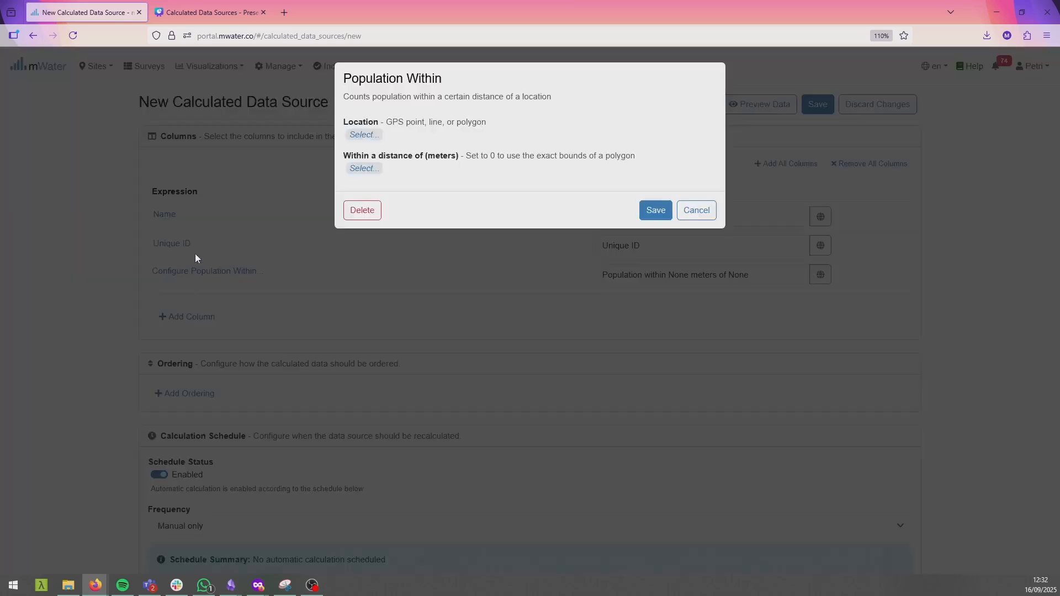
pyautogui.click(357, 142)
pyautogui.click(73, 168)
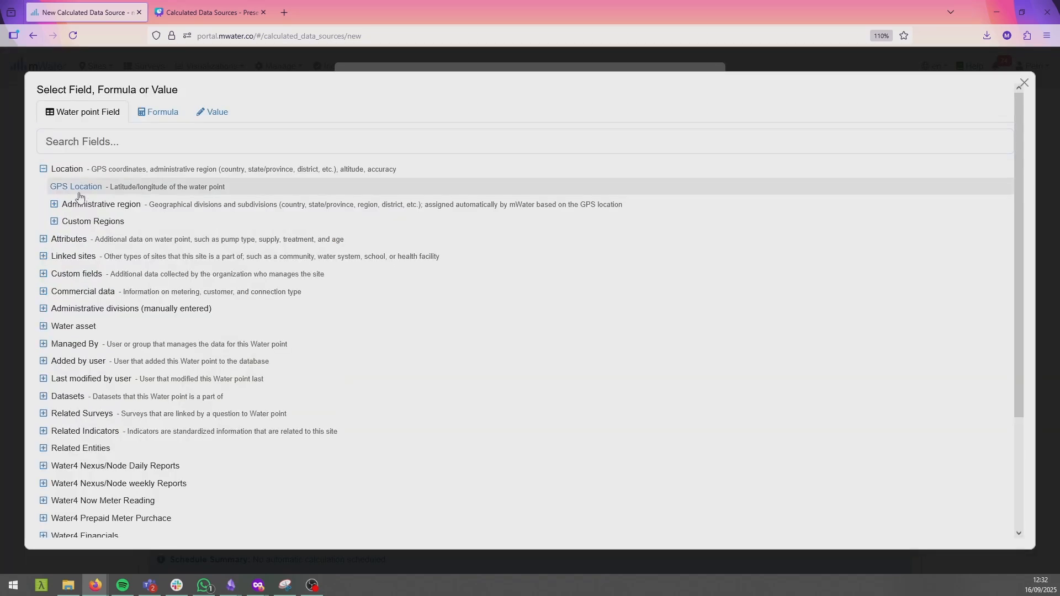
pyautogui.click(78, 188)
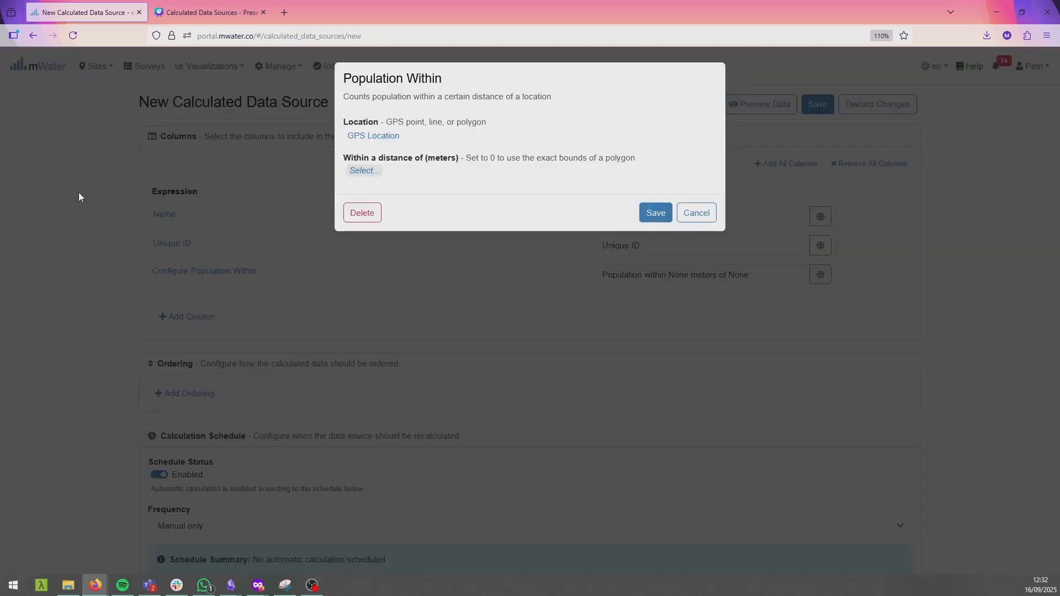
pyautogui.click(365, 171)
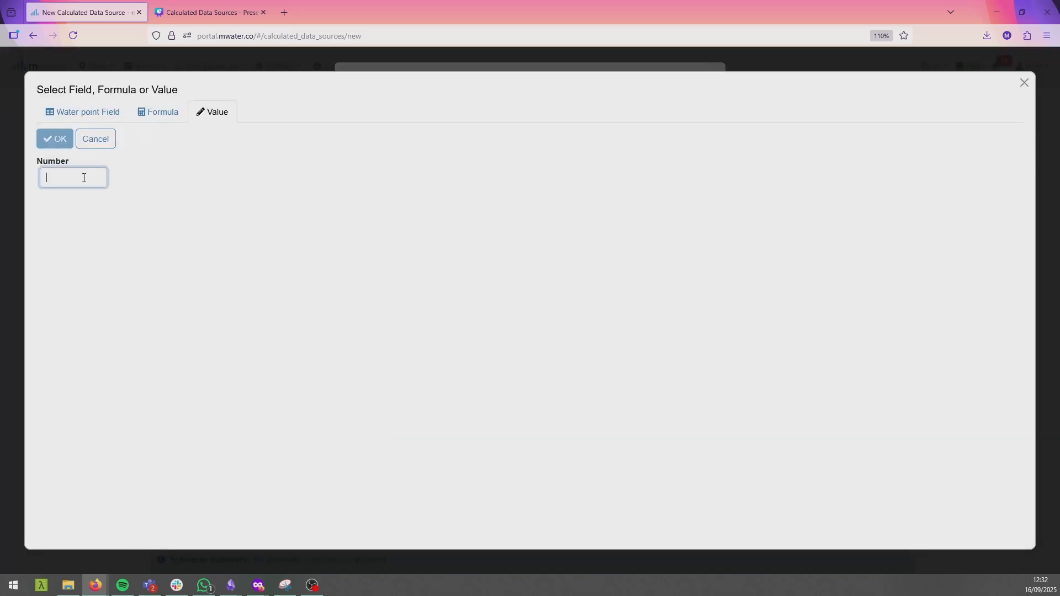
pyautogui.write('500')
pyautogui.click(61, 141)
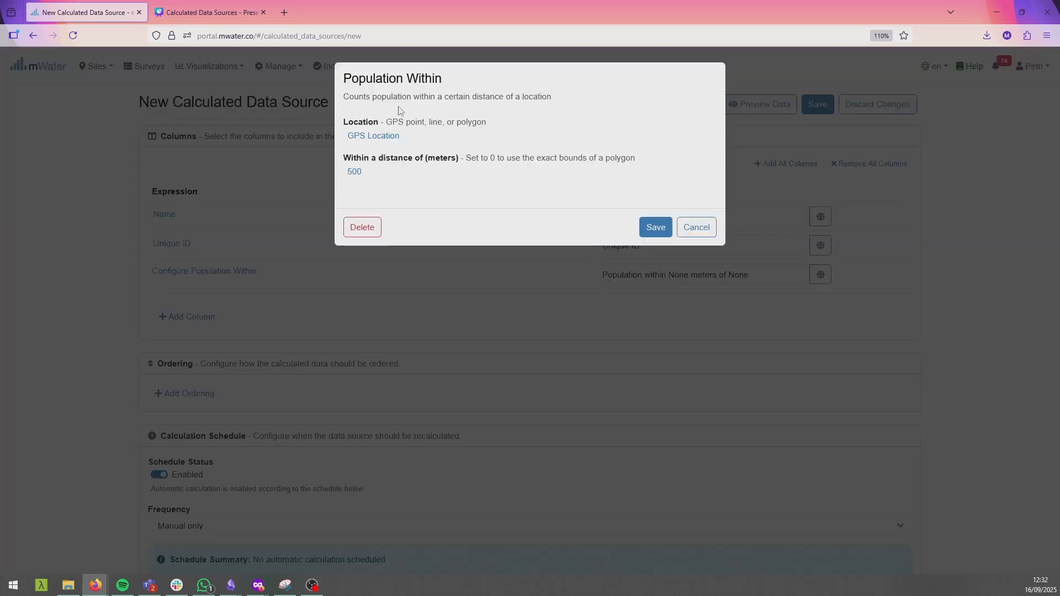
pyautogui.click(654, 228)
# Step: Rename the population column to "Population within 500m of Water Point"
pyautogui.moveTo(662, 275); pyautogui.dragTo(747, 279)
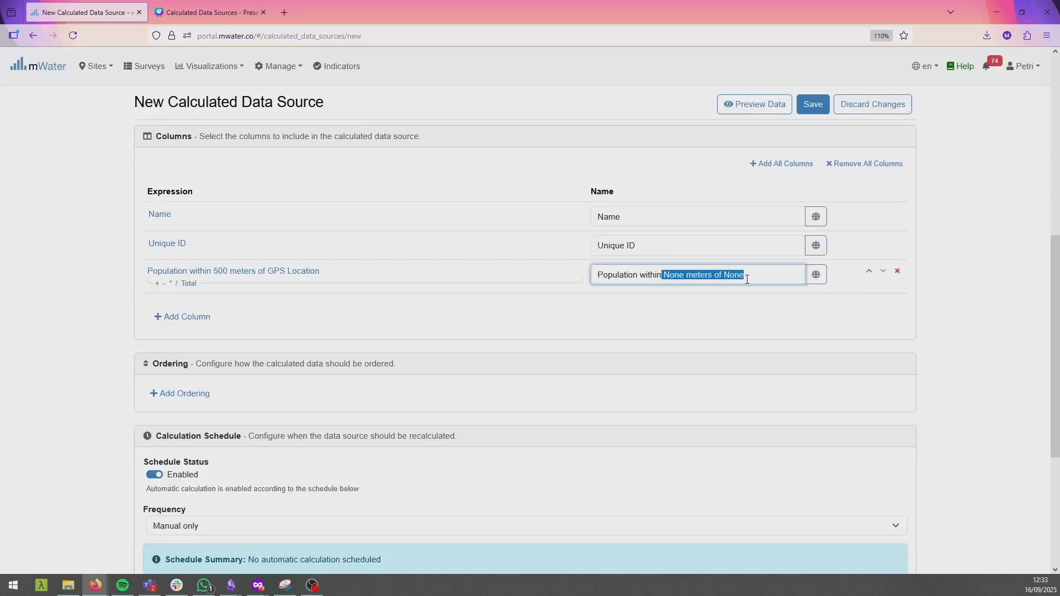
pyautogui.write('500m of ')
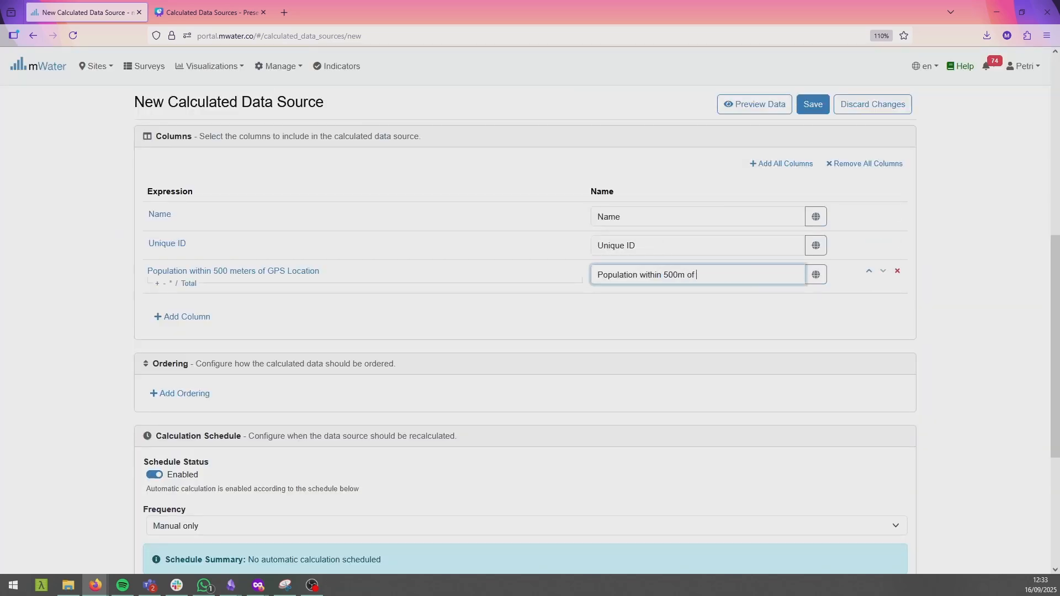
pyautogui.write('Water point')
pyautogui.click(727, 275)
pyautogui.press('BackSpace')
pyautogui.write('P')
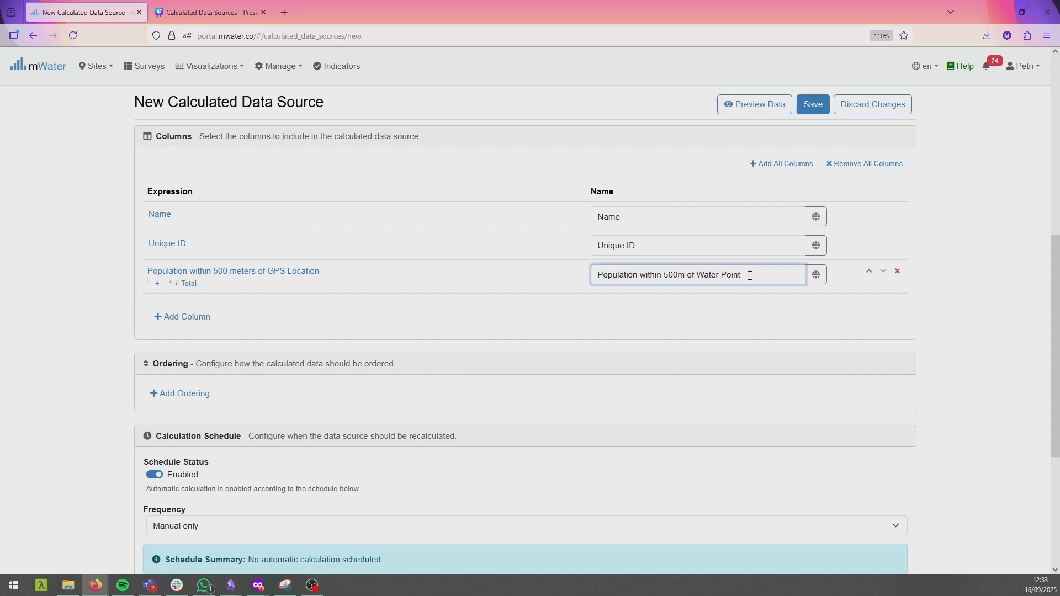
pyautogui.click(732, 303)
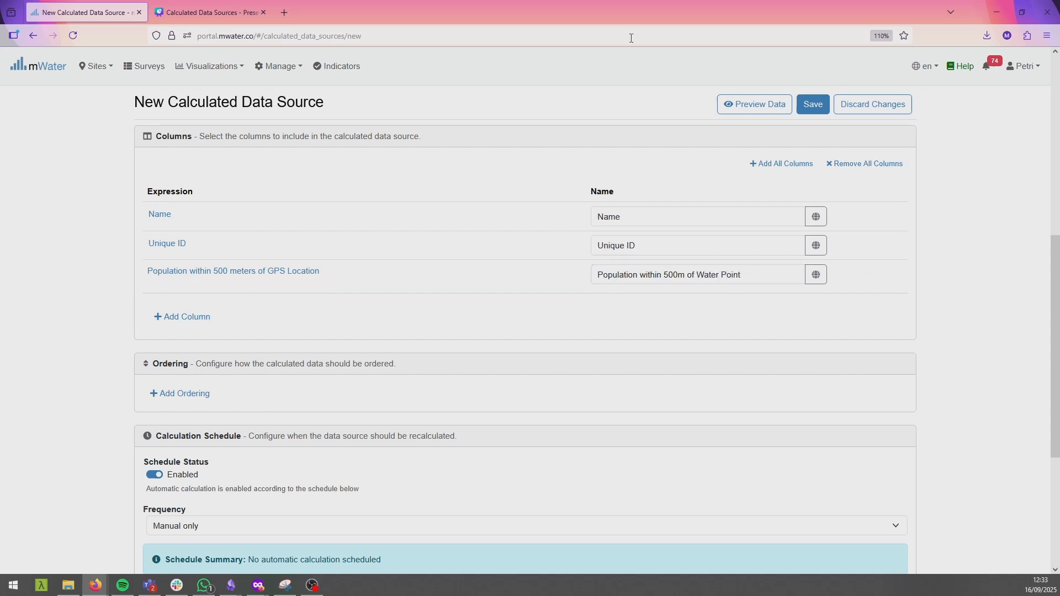
# Step: Preview the calculated data and look through the population values for the water points, then close the preview
pyautogui.click(757, 101)
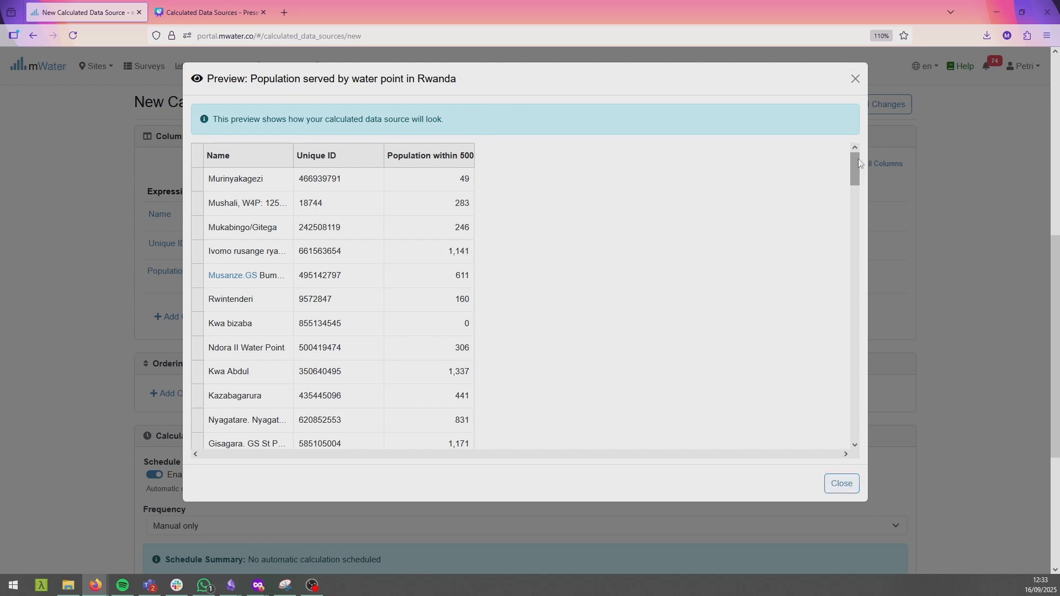
pyautogui.moveTo(855, 166); pyautogui.dragTo(860, 425)
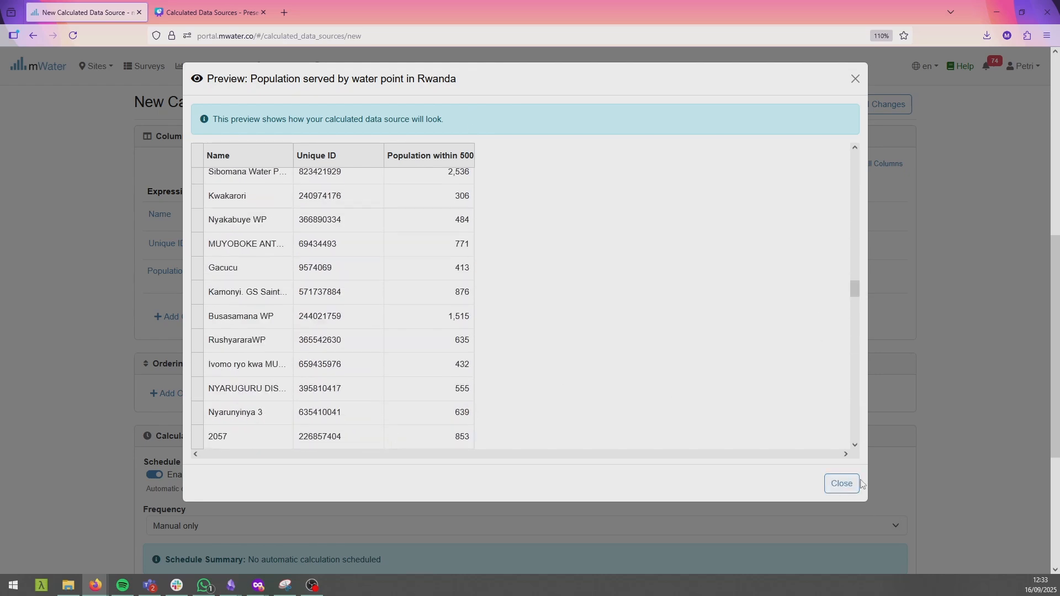
pyautogui.click(844, 486)
pyautogui.scroll(-4, 224, 348)
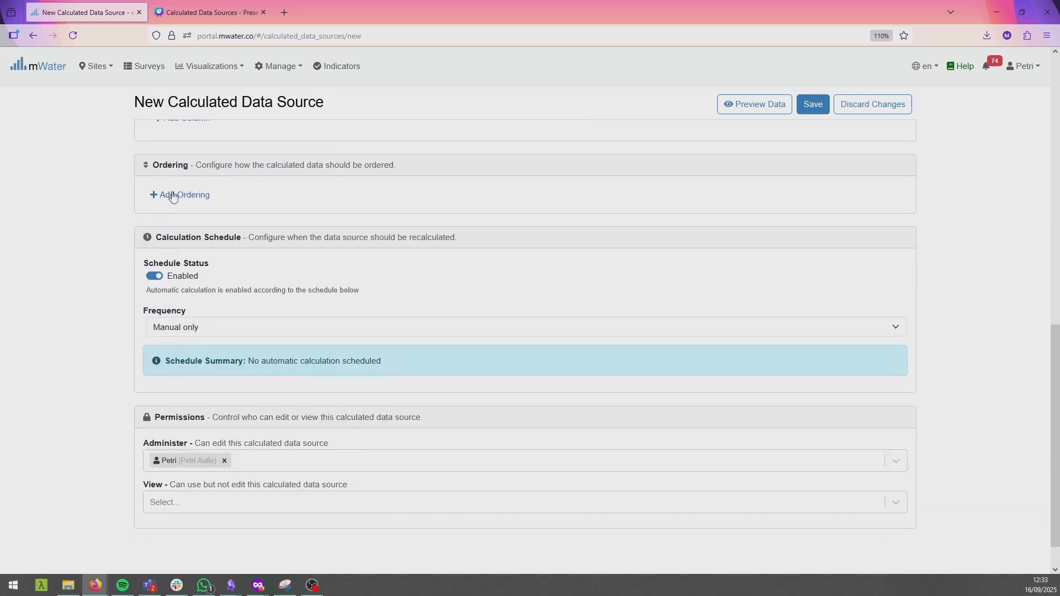
# Step: Order the calculated data by the water point's Name field
pyautogui.click(190, 195)
pyautogui.click(158, 194)
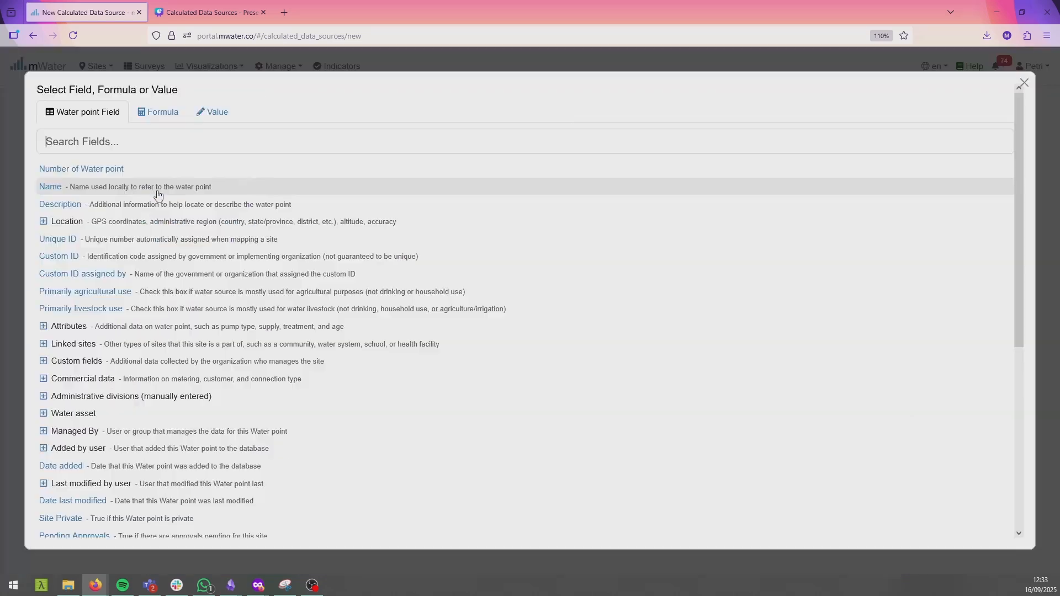
pyautogui.click(55, 191)
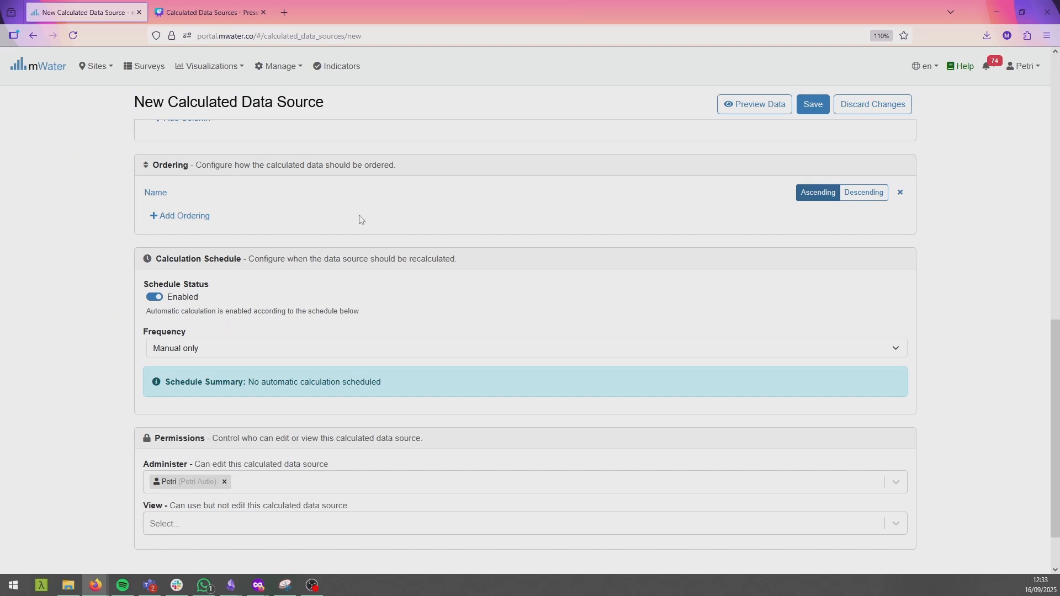
pyautogui.scroll(5, 375, 224)
pyautogui.scroll(-6, 376, 355)
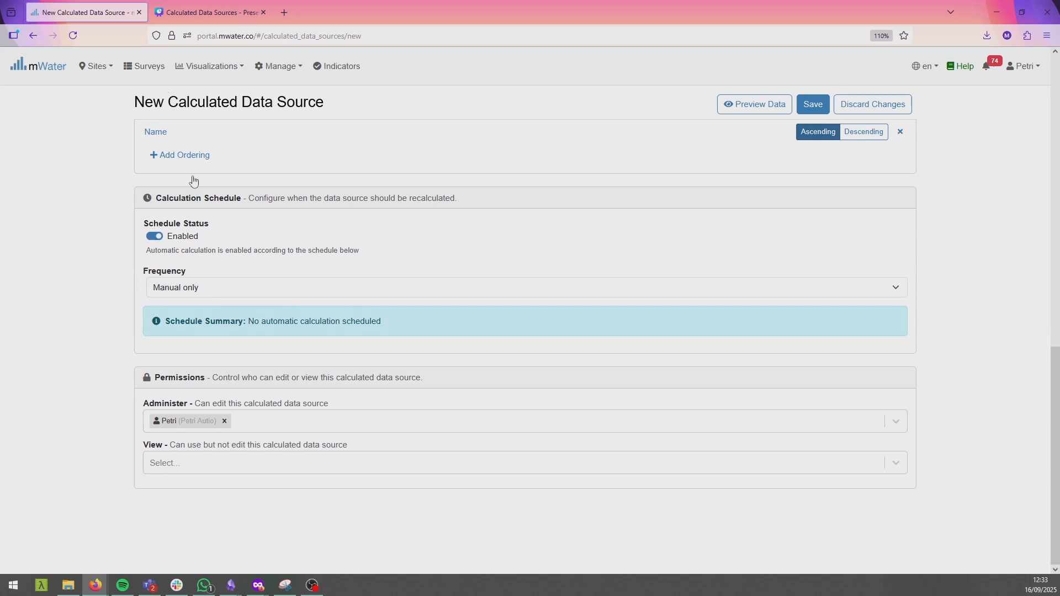
# Step: Schedule the recalculation weekly on Wednesday at 05:00 UTC
pyautogui.click(209, 292)
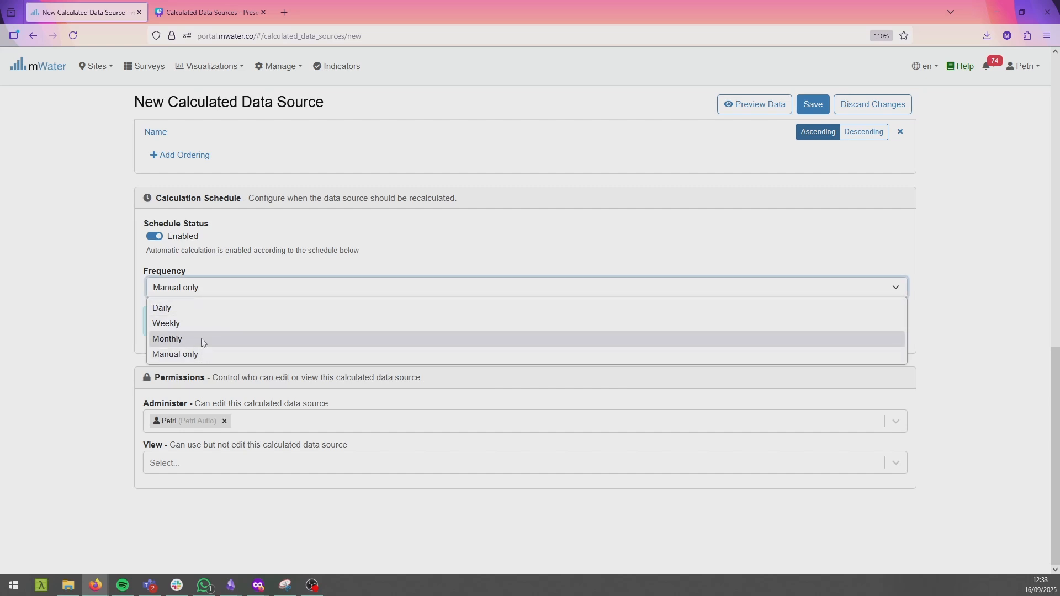
pyautogui.click(202, 324)
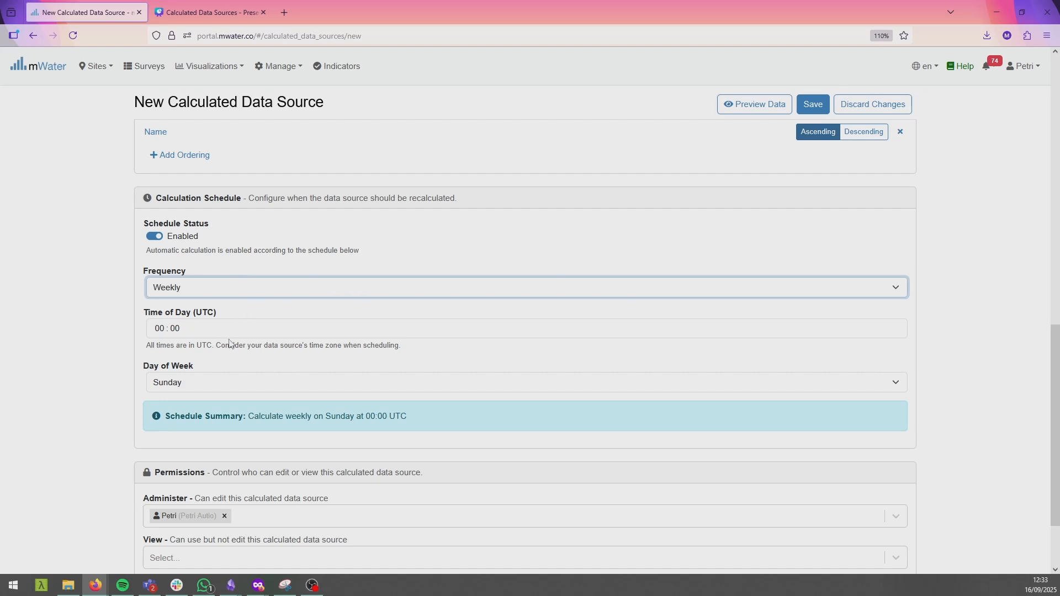
pyautogui.click(197, 382)
pyautogui.click(190, 449)
pyautogui.click(160, 329)
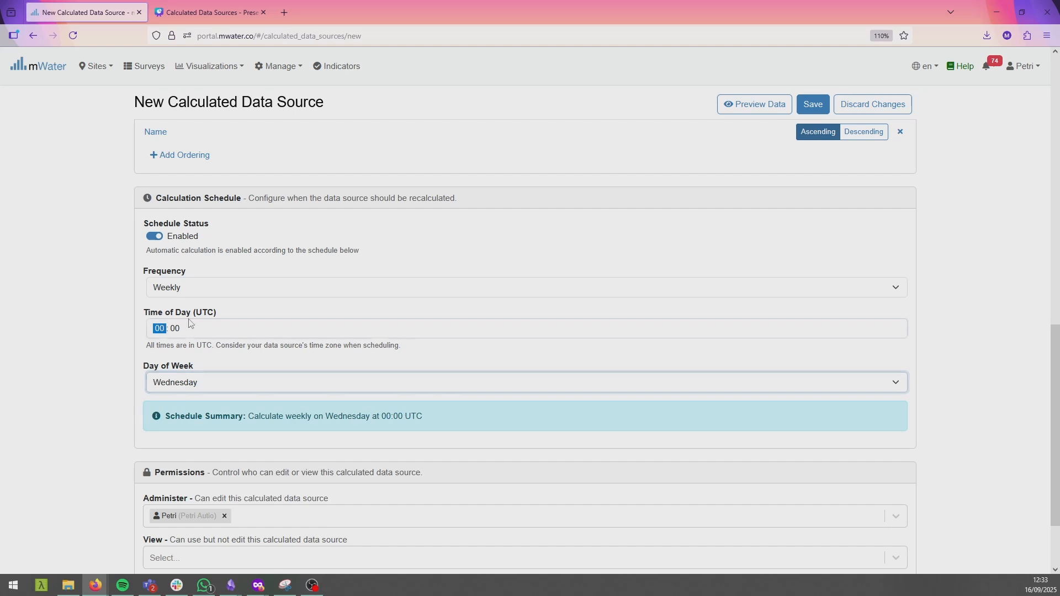
pyautogui.write('54')
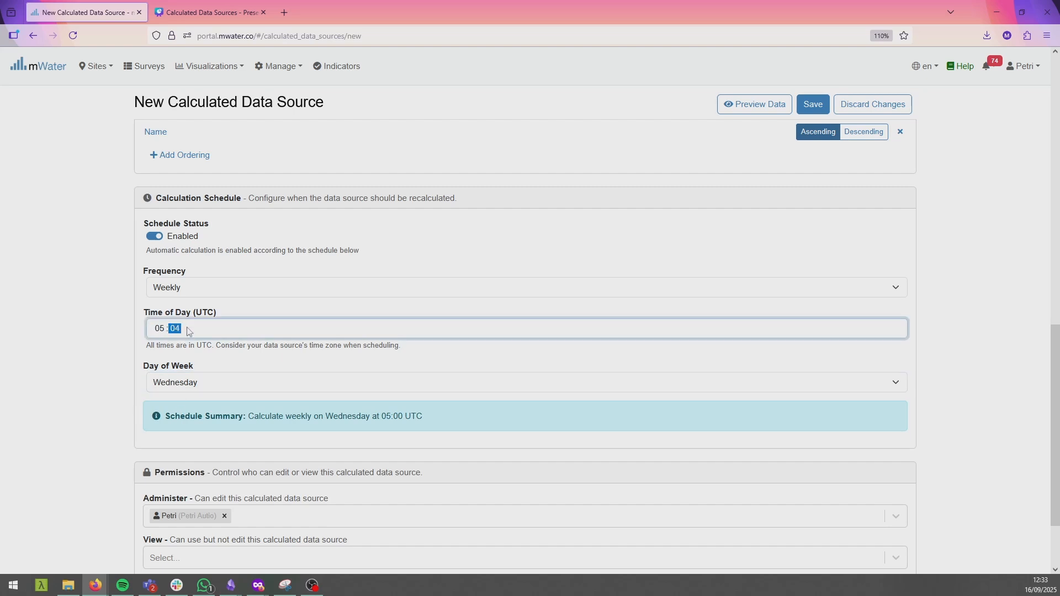
pyautogui.click(26, 326)
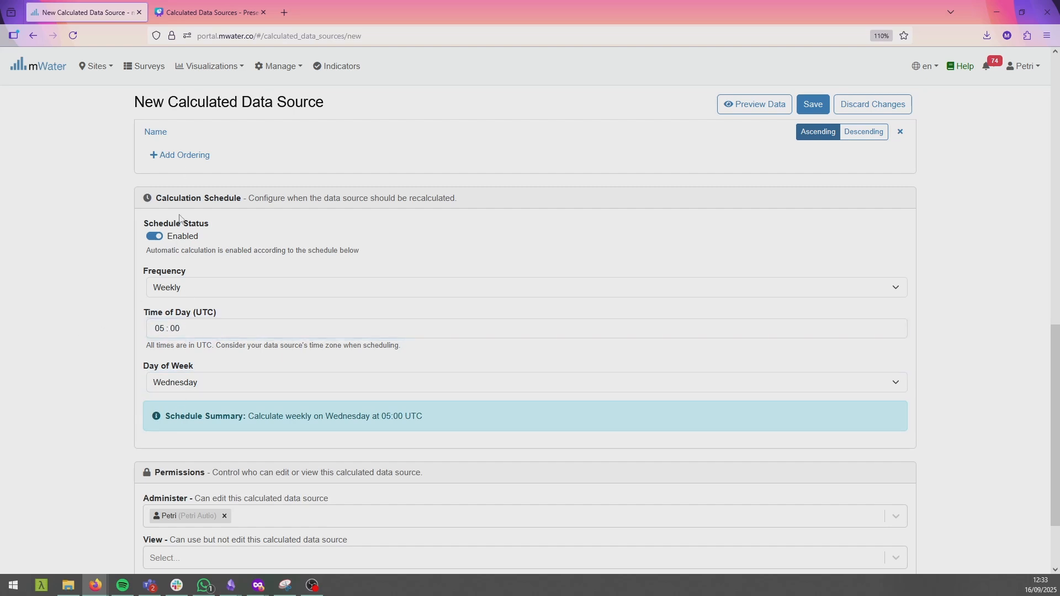
pyautogui.scroll(-2, 256, 389)
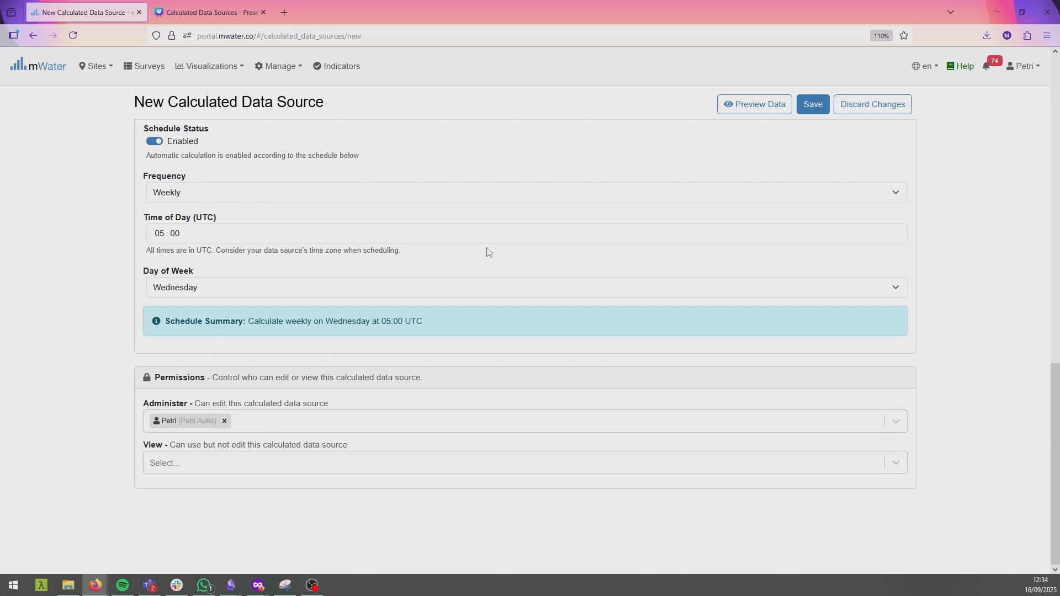
pyautogui.scroll(1, 488, 253)
pyautogui.scroll(-1, 350, 371)
pyautogui.click(235, 473)
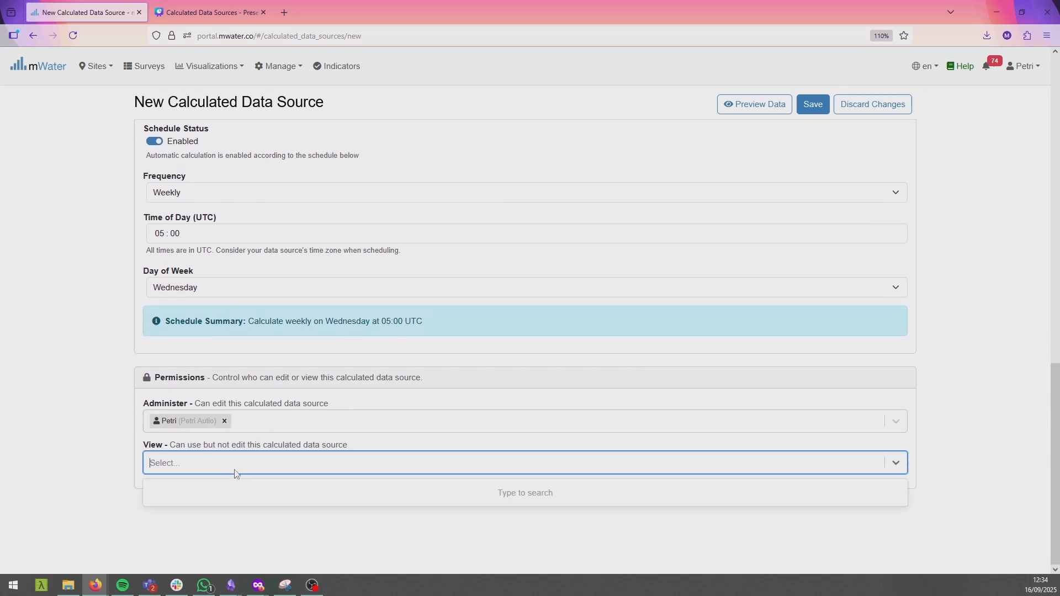
pyautogui.write('public')
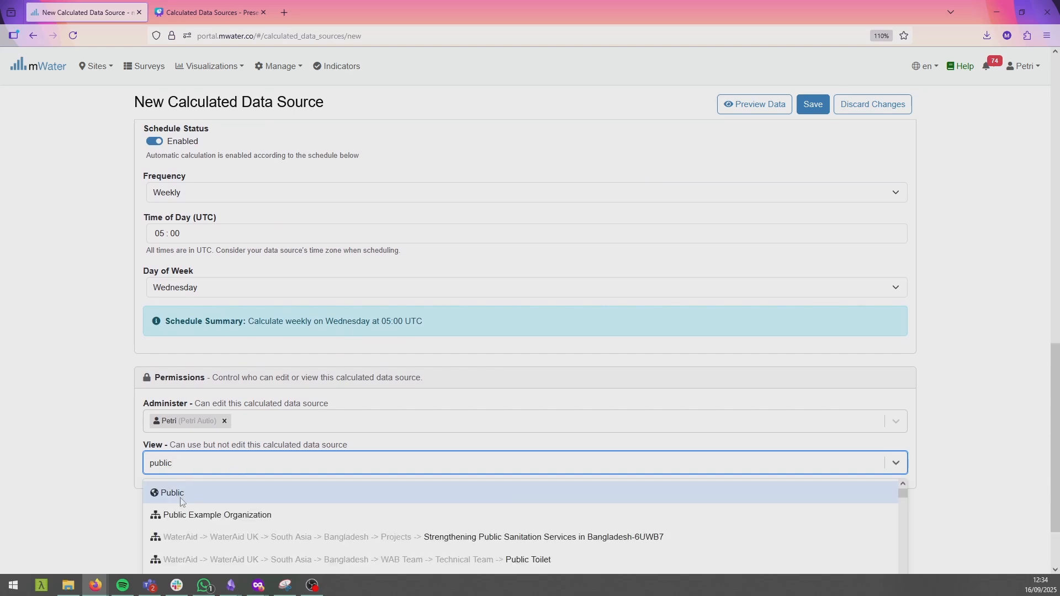
pyautogui.click(602, 226)
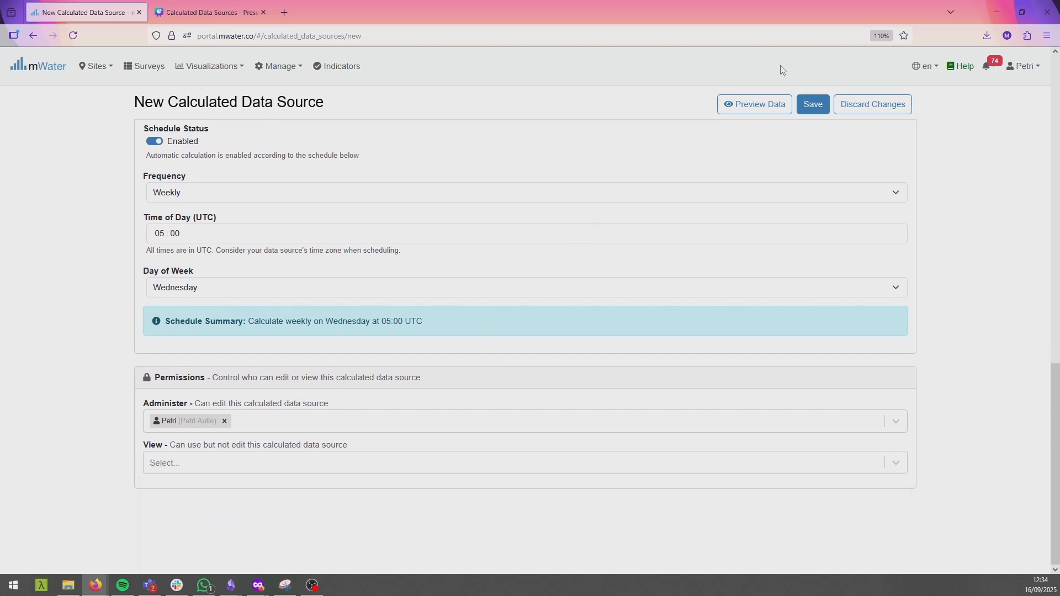
# Step: Save the calculated data source and recalculate "Population served by water point in Rwanda"
pyautogui.click(813, 105)
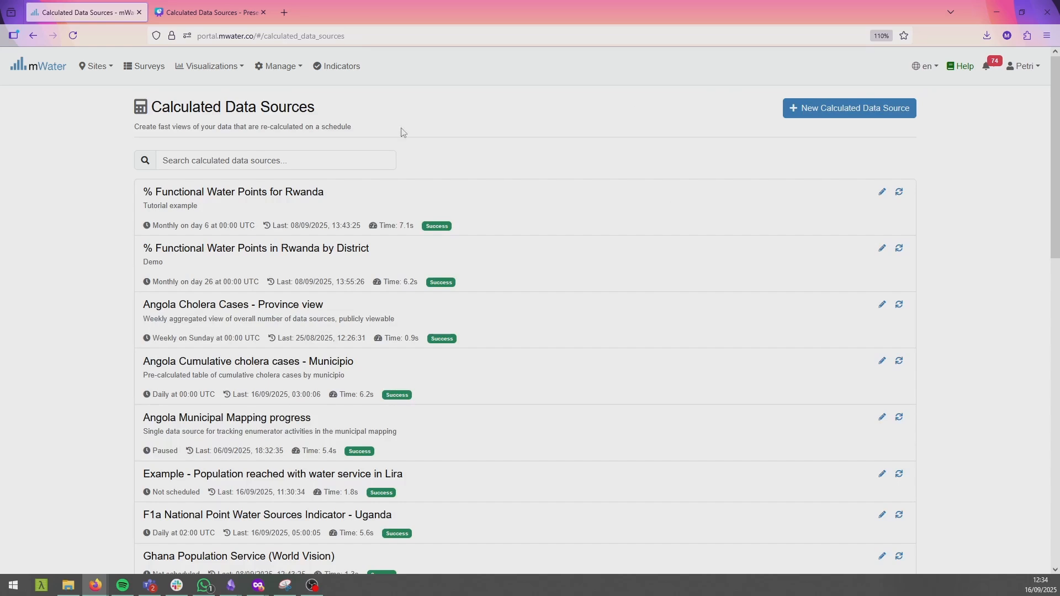
pyautogui.scroll(-10, 882, 158)
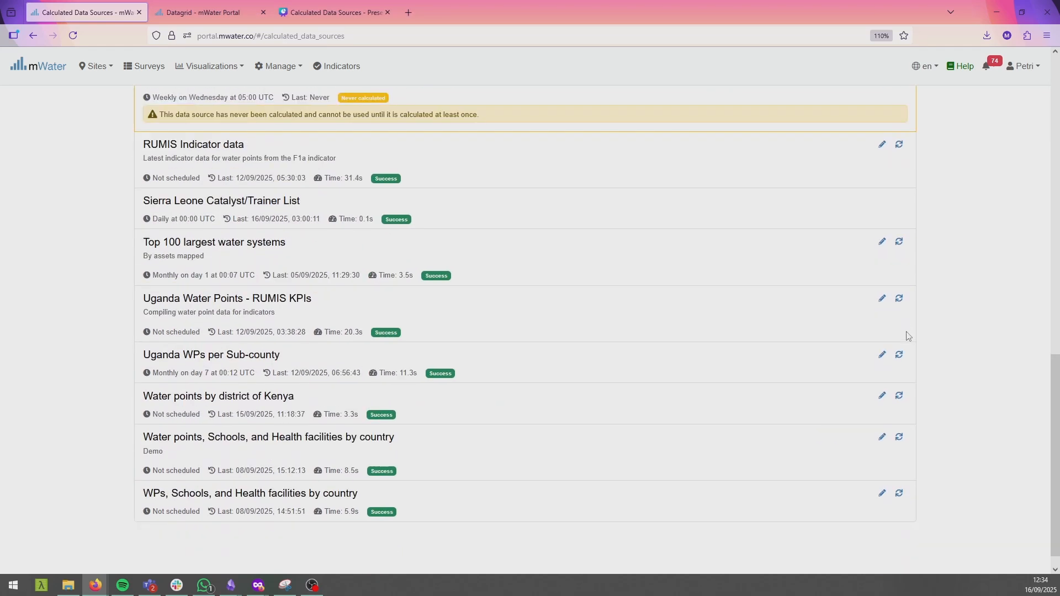
pyautogui.scroll(3, 908, 236)
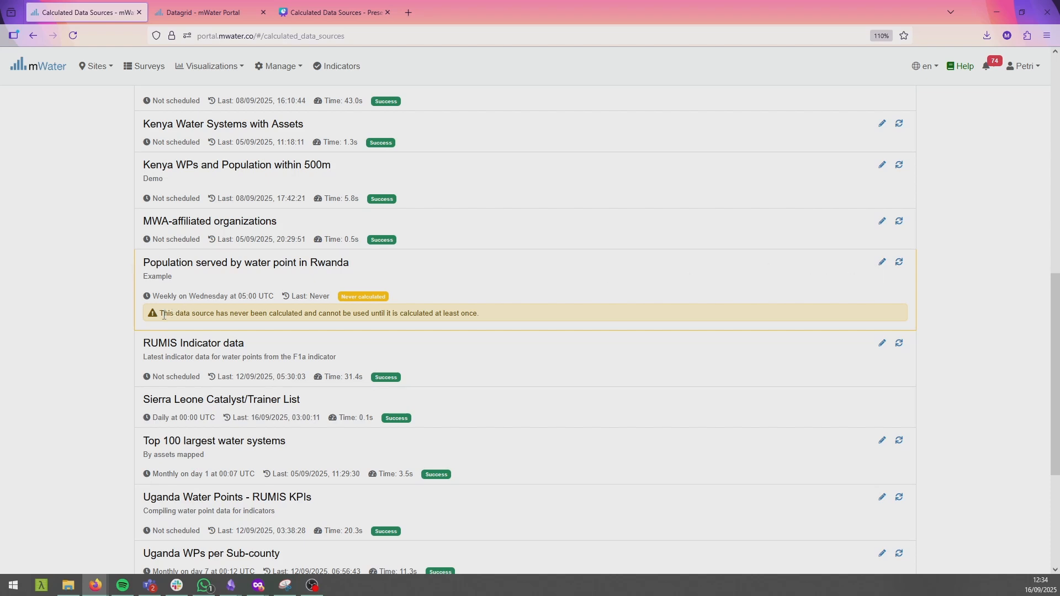
pyautogui.moveTo(163, 314); pyautogui.dragTo(457, 319)
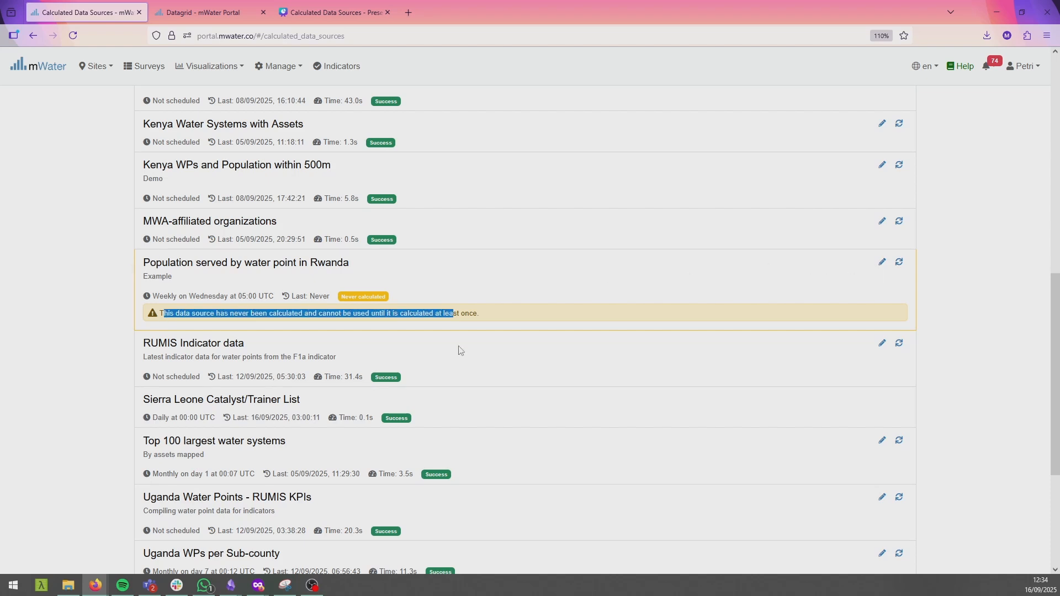
pyautogui.click(504, 329)
pyautogui.click(899, 263)
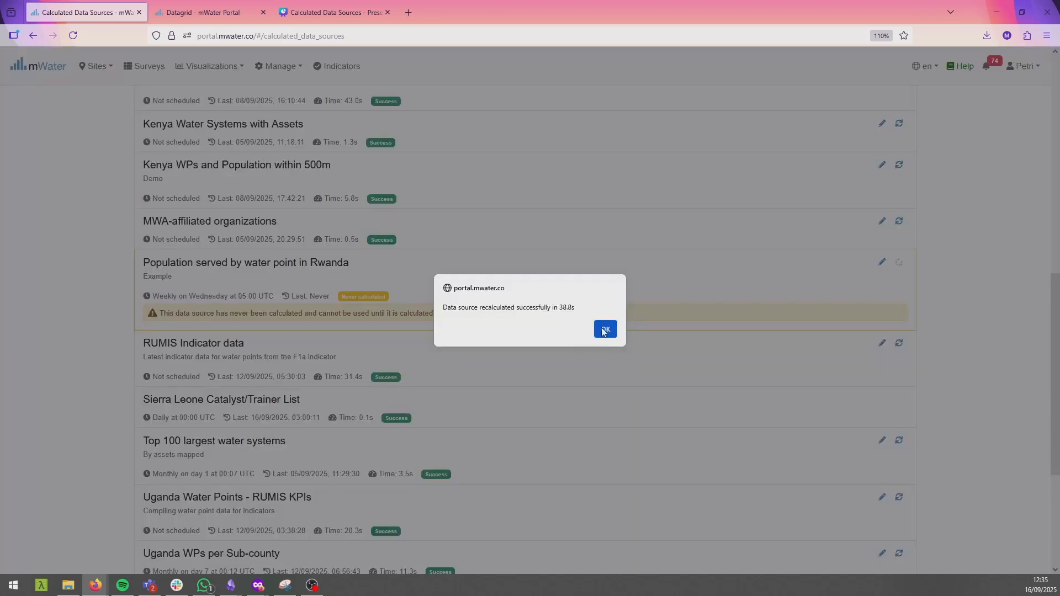
pyautogui.click(605, 330)
# Step: Switch to the new datagrid and set its data source to the calculated source "Population served by water point in Rwanda"
pyautogui.click(208, 8)
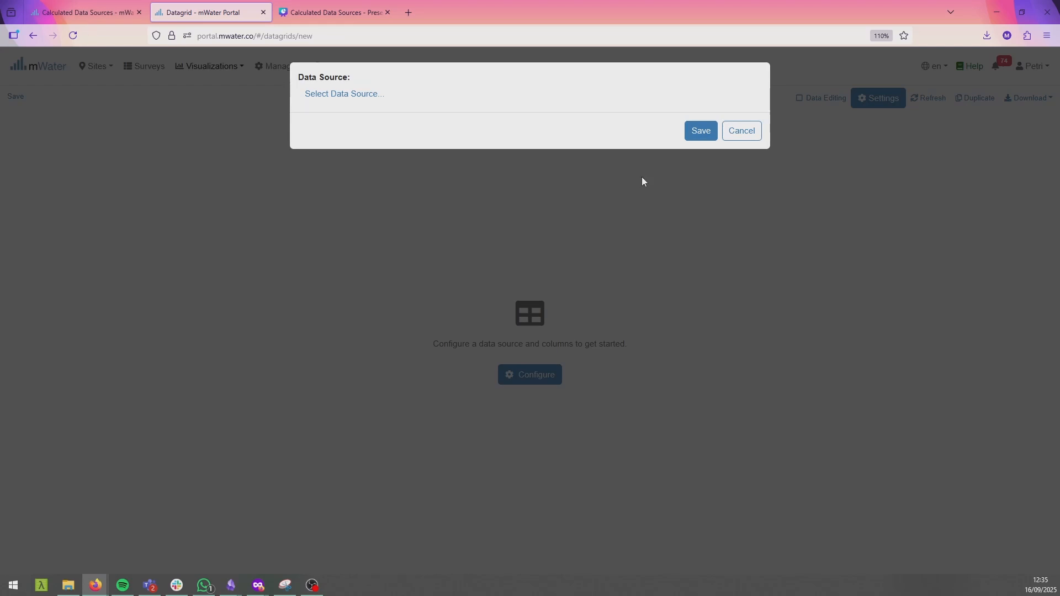
pyautogui.click(745, 132)
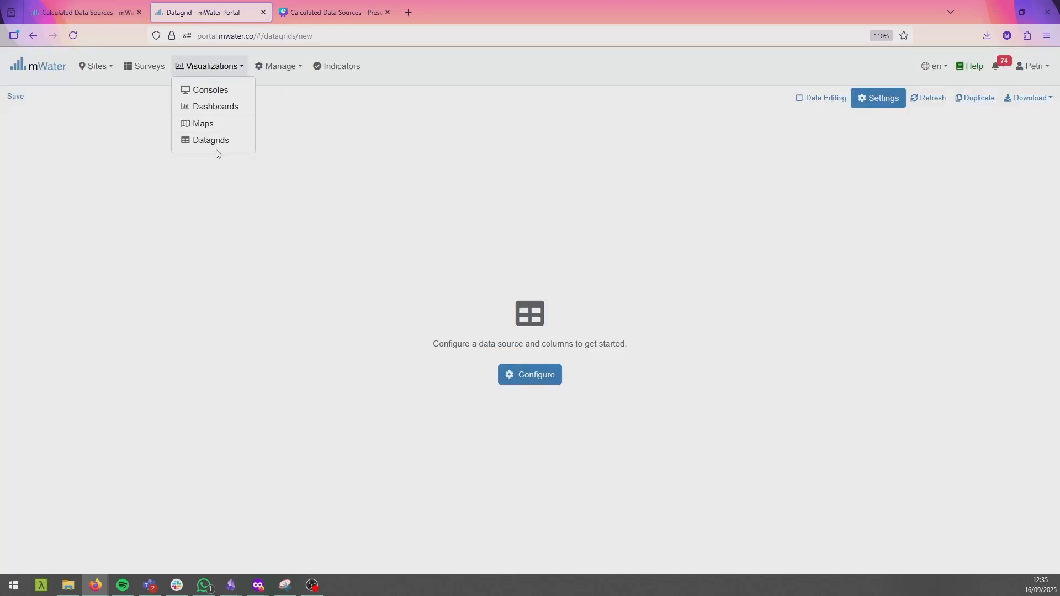
pyautogui.click(511, 389)
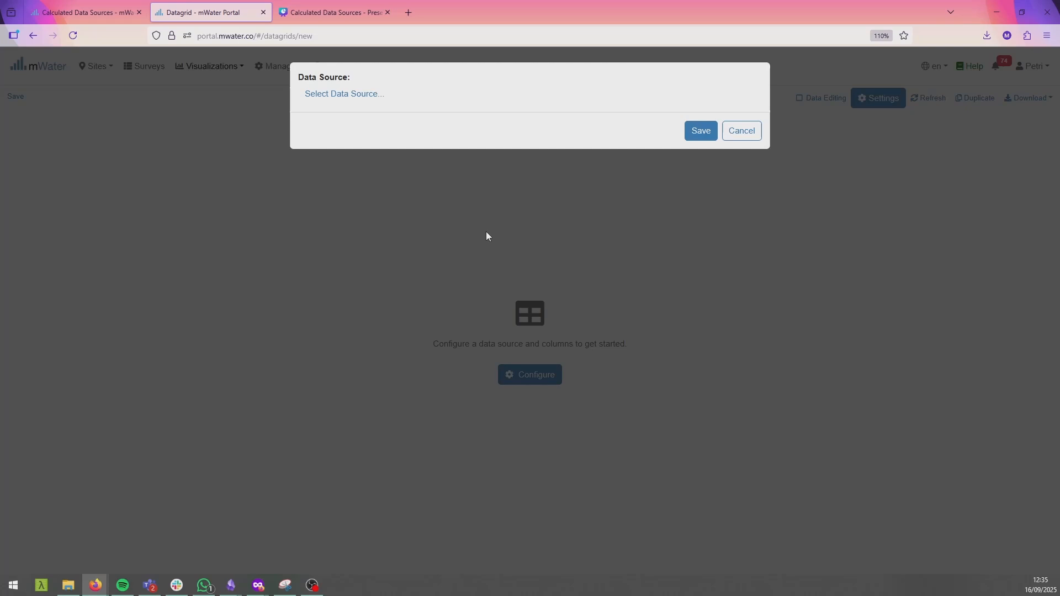
pyautogui.click(344, 98)
pyautogui.click(560, 130)
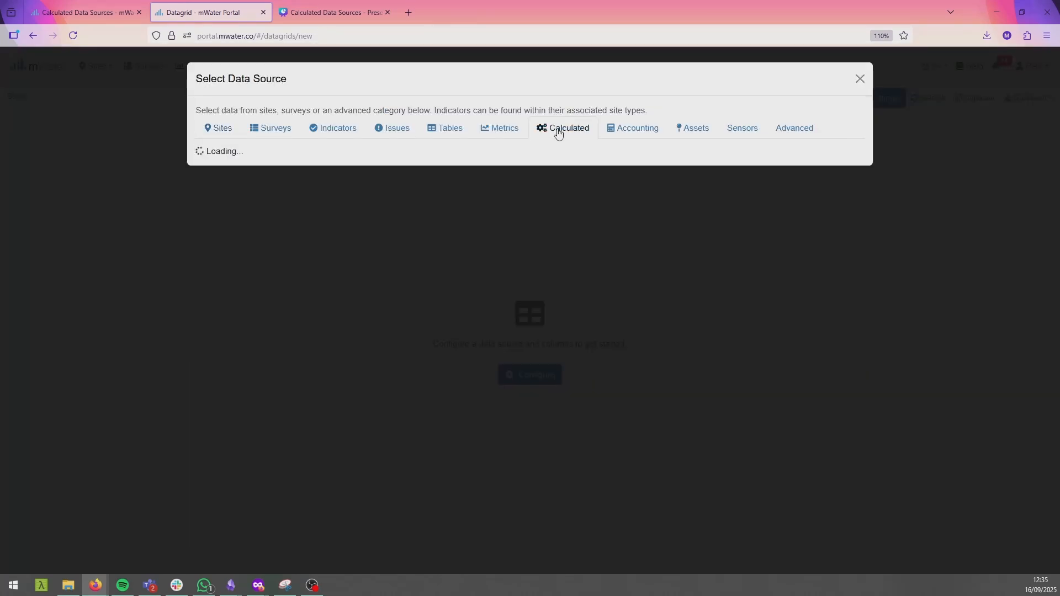
pyautogui.scroll(-5, 463, 201)
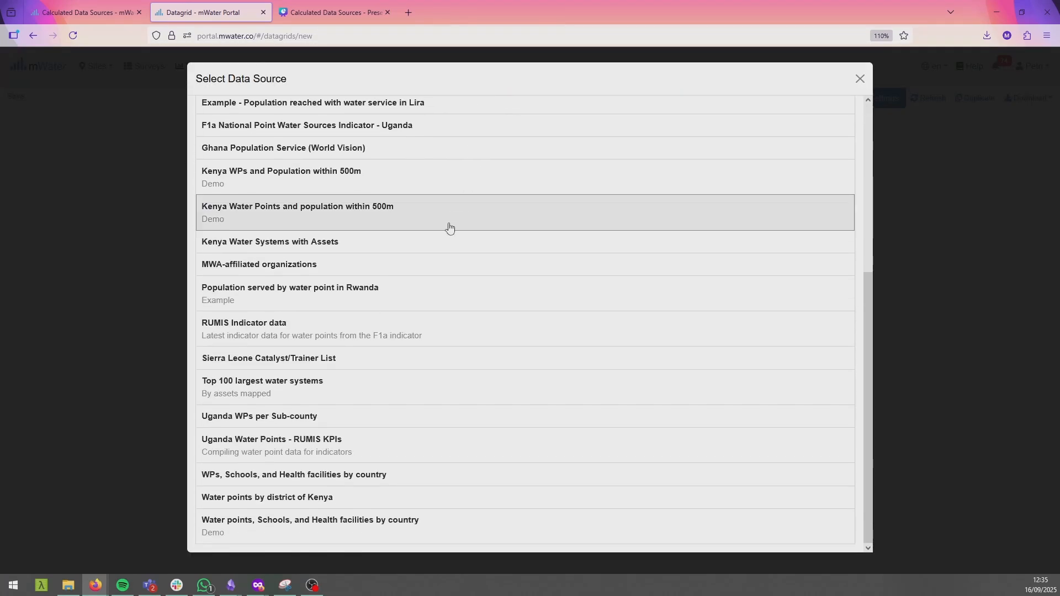
pyautogui.scroll(1, 432, 224)
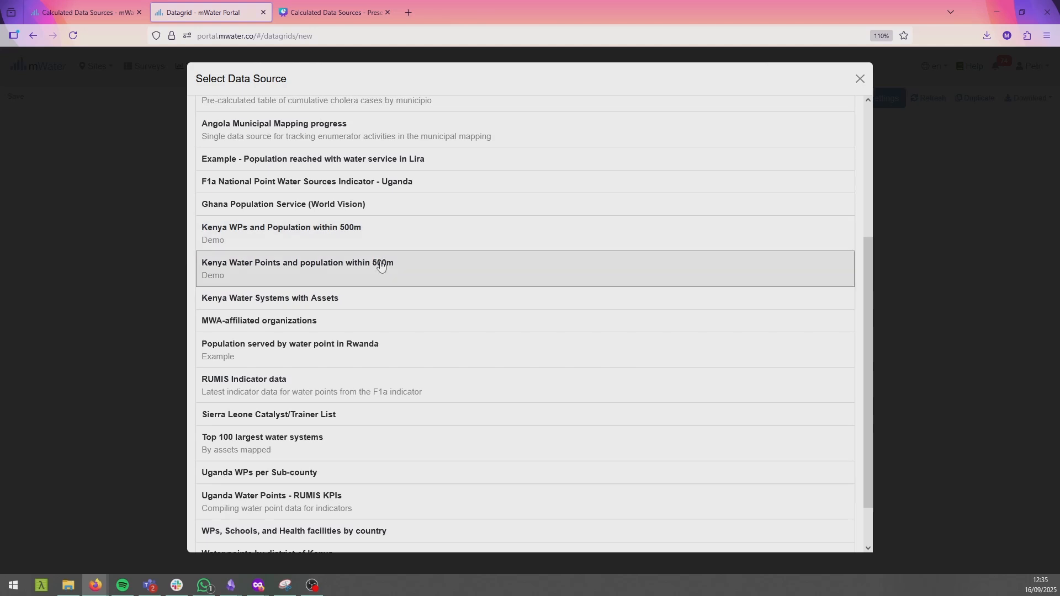
pyautogui.click(293, 354)
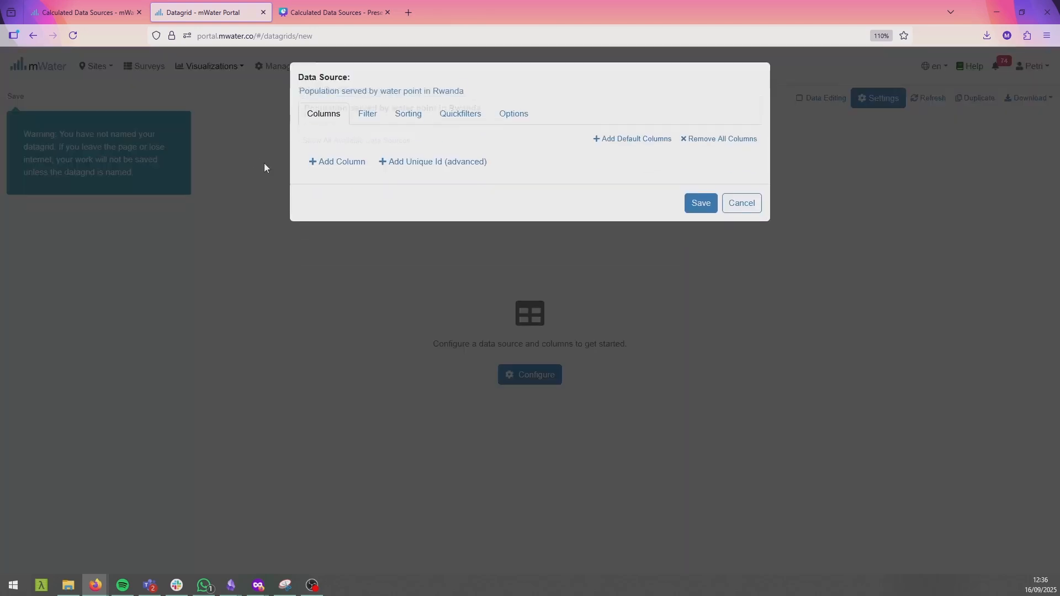
# Step: Add the default columns to the datagrid and save it under the name "Pop by water point in Rwanda"
pyautogui.click(619, 139)
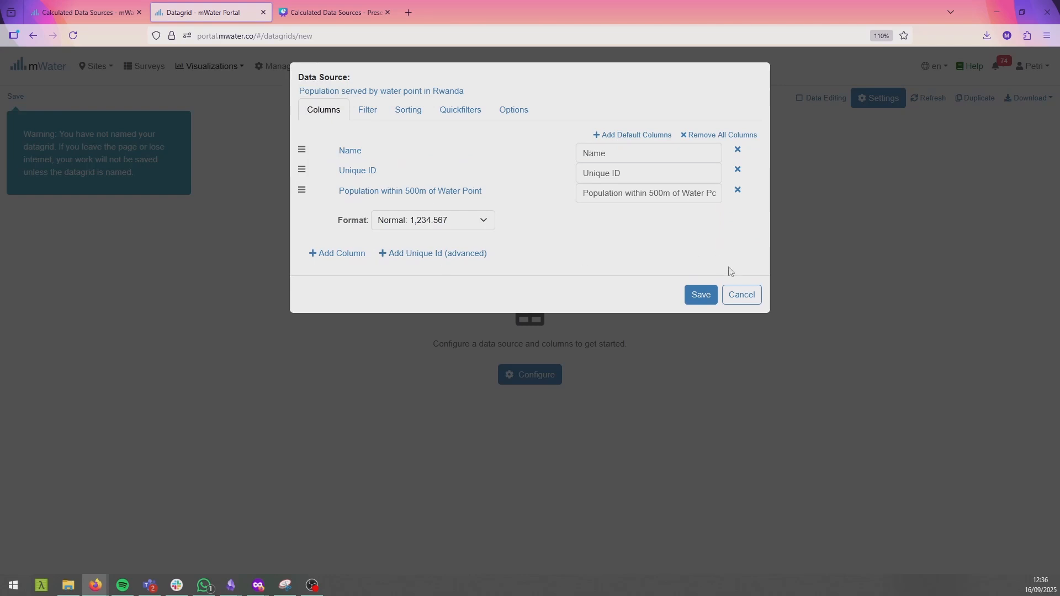
pyautogui.click(702, 294)
pyautogui.click(28, 100)
pyautogui.click(455, 110)
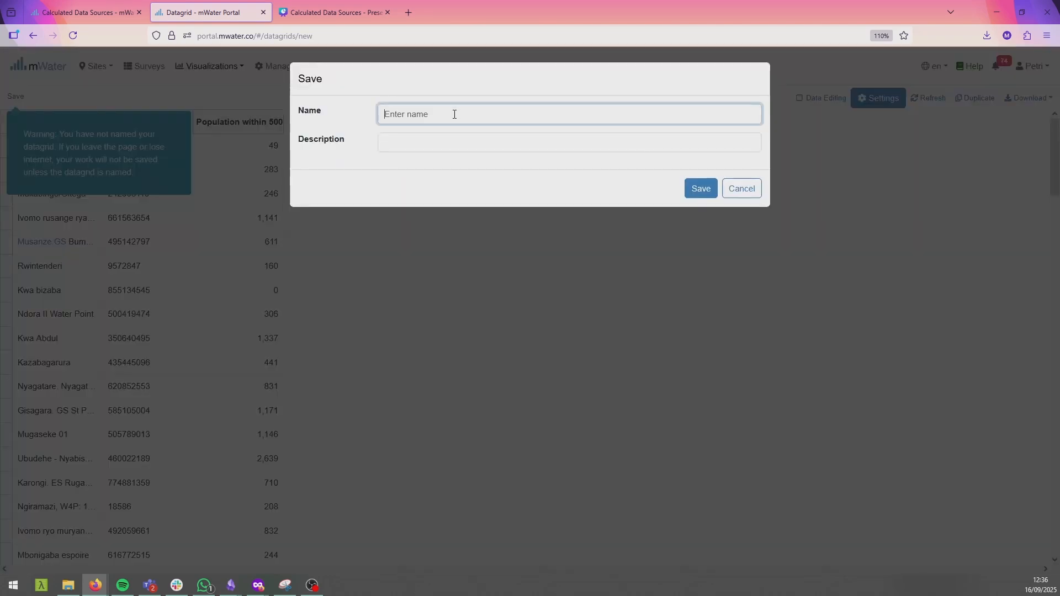
pyautogui.write('Pop by water point in Rwanda')
pyautogui.click(701, 187)
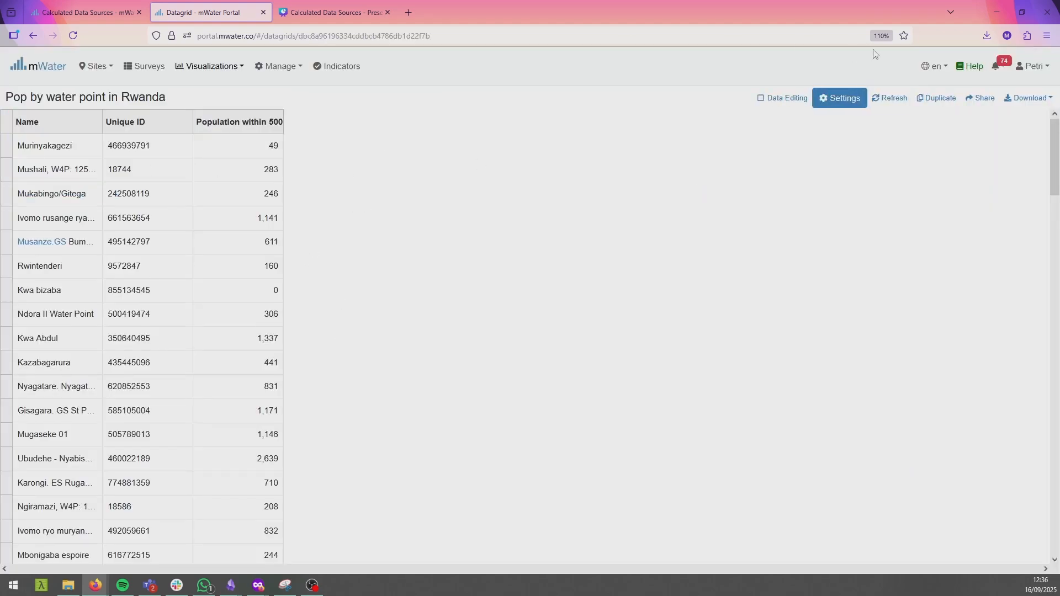
# Step: Add a quick filter on the Name field to the datagrid
pyautogui.click(842, 97)
pyautogui.click(460, 109)
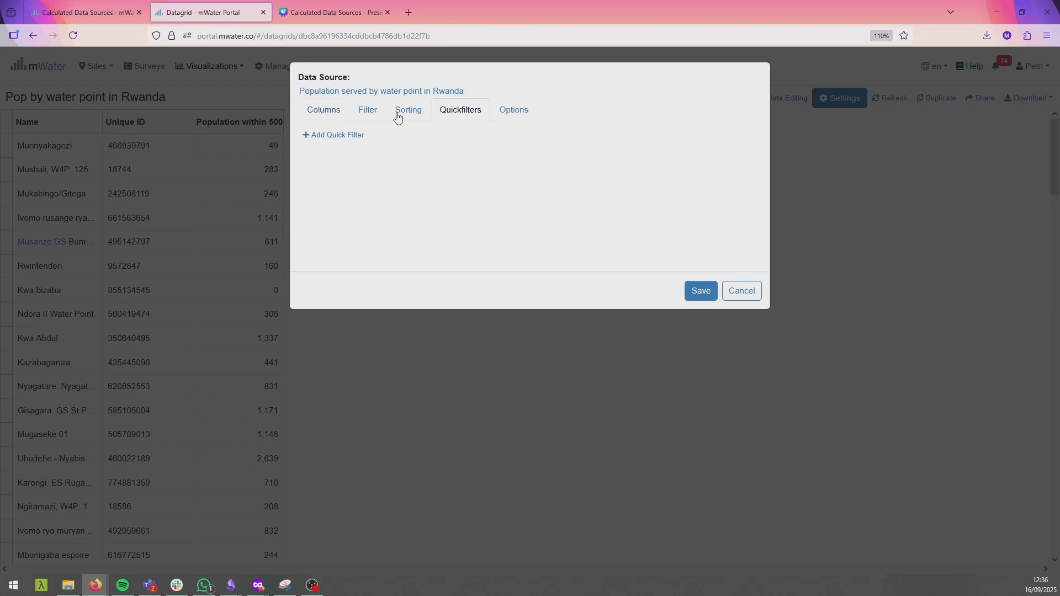
pyautogui.click(346, 135)
pyautogui.click(326, 192)
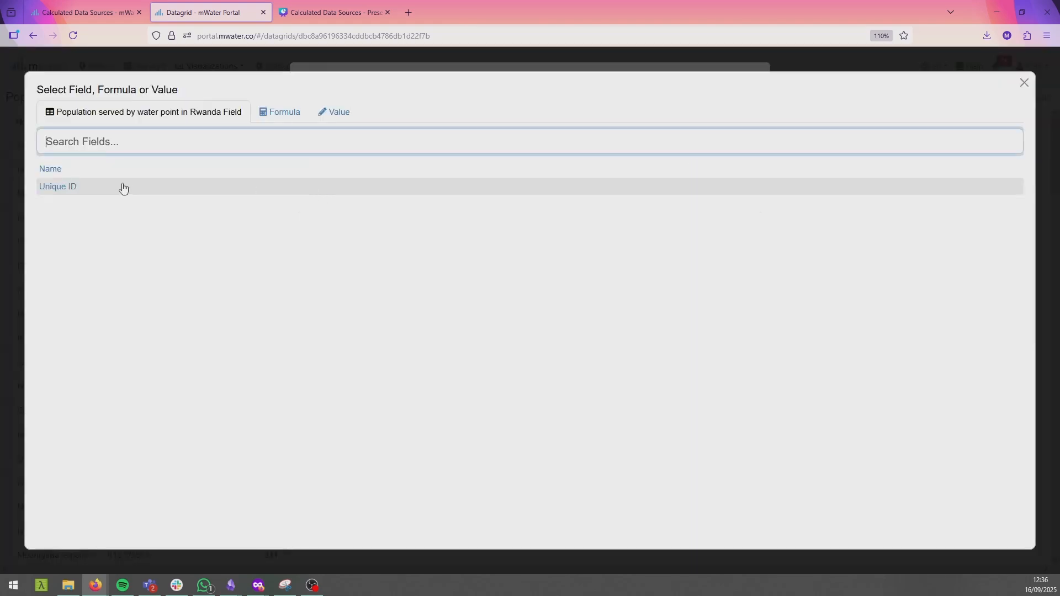
pyautogui.click(99, 169)
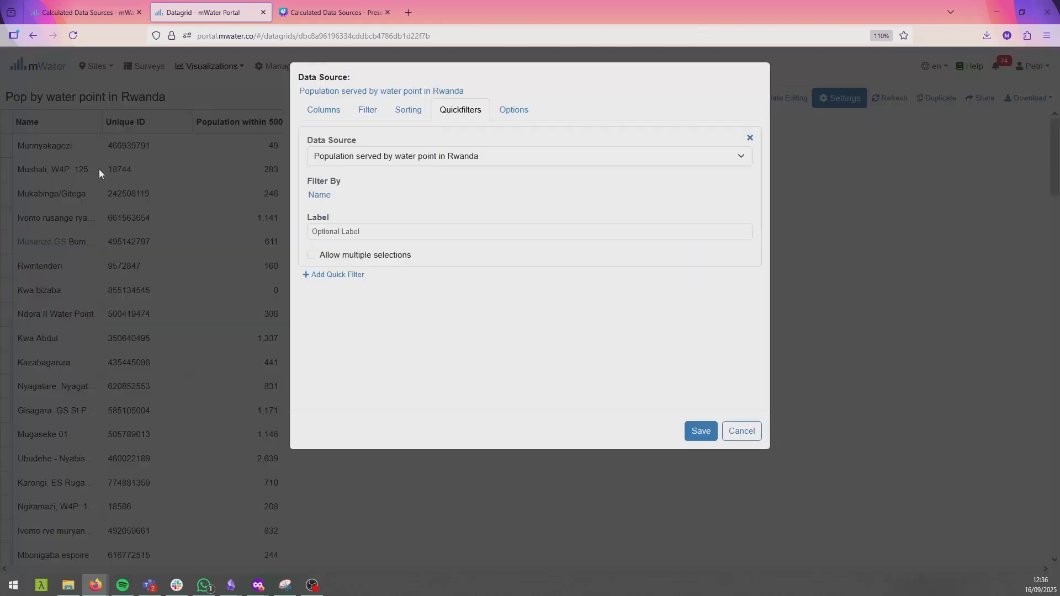
pyautogui.click(707, 441)
# Step: Look through the population values in the datagrid and return to the calculated data sources list
pyautogui.scroll(-15, 342, 271)
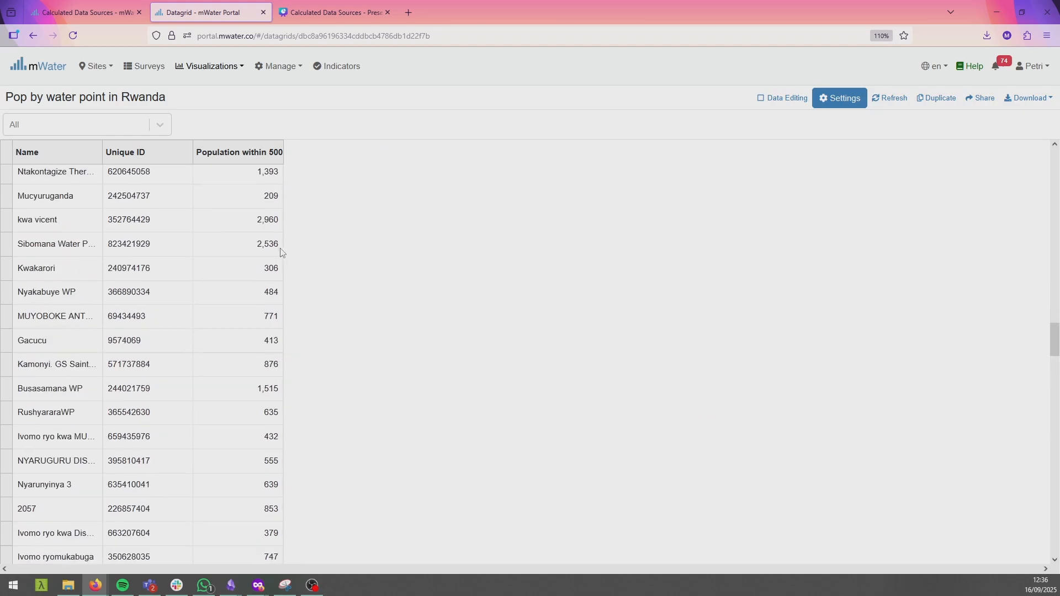
pyautogui.scroll(-10, 265, 265)
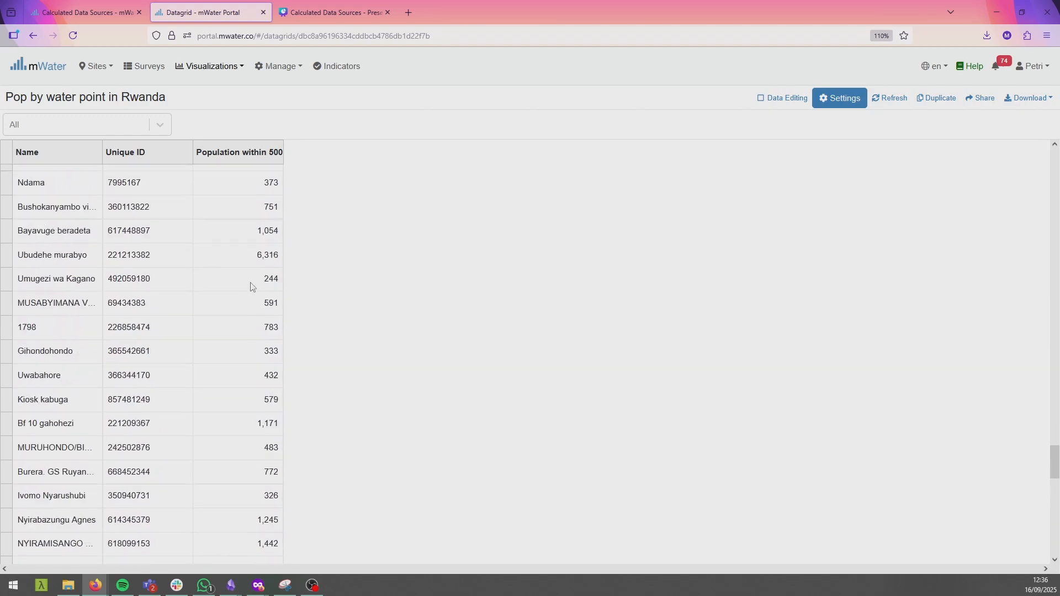
pyautogui.scroll(10, 250, 286)
pyautogui.scroll(15, 268, 212)
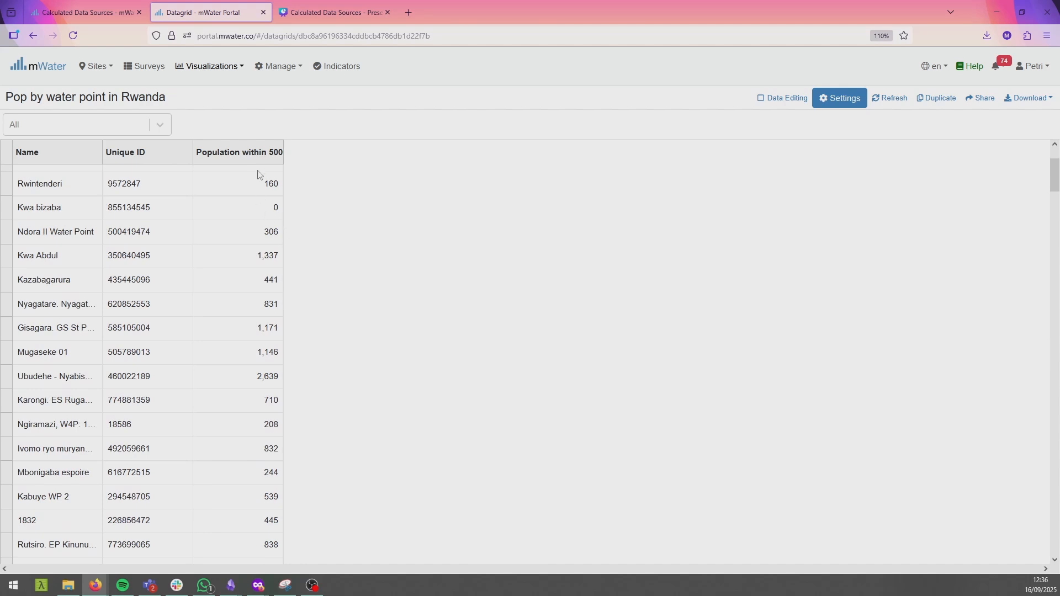
pyautogui.click(102, 13)
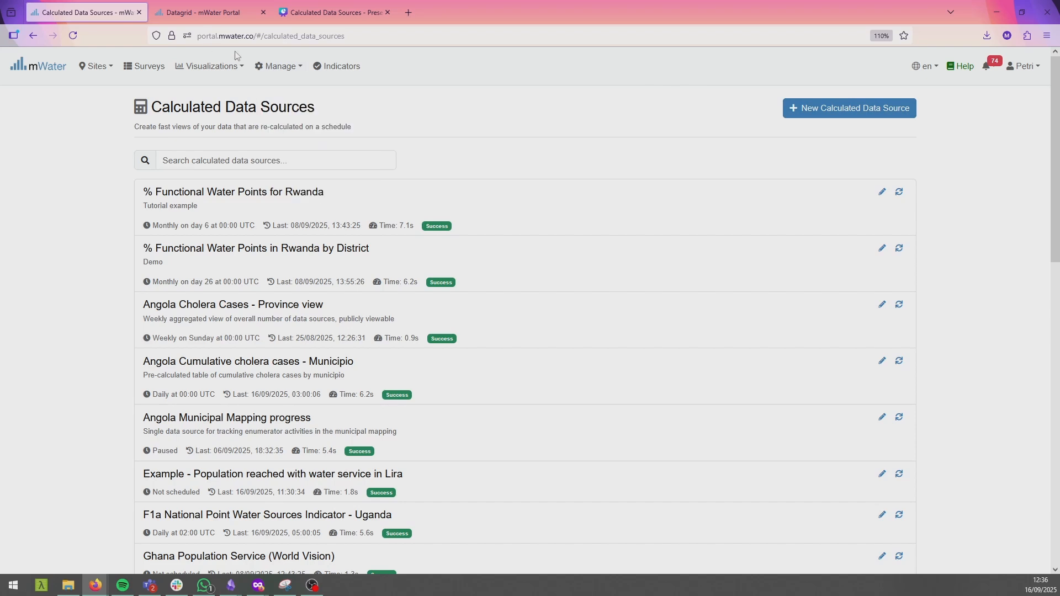
pyautogui.moveTo(287, 68)
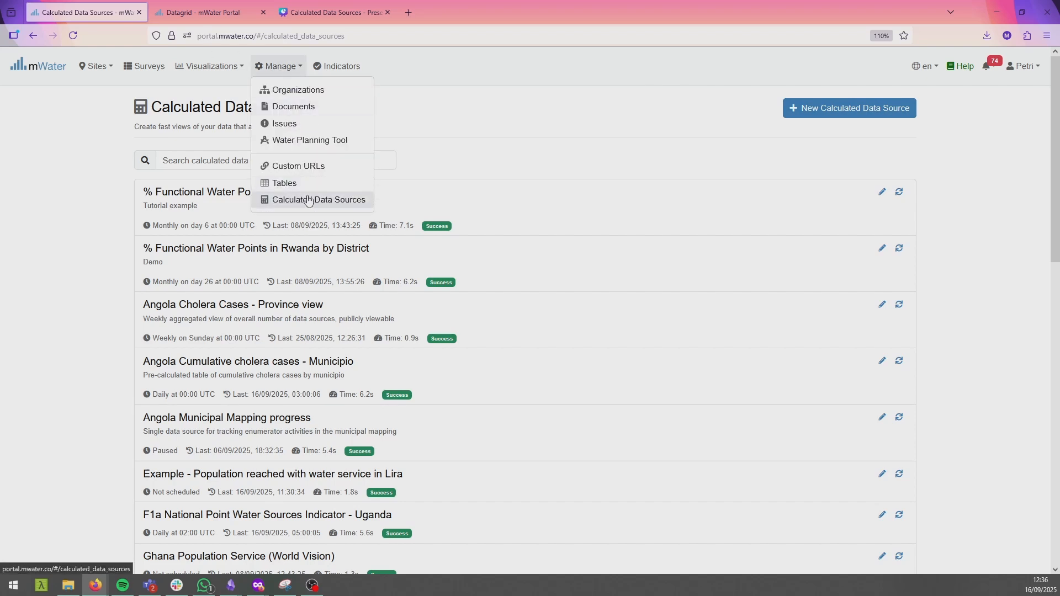
# Step: Create a new calculated data source named "% of functional vs non-functional water points by District in Rwanda"
pyautogui.click(860, 112)
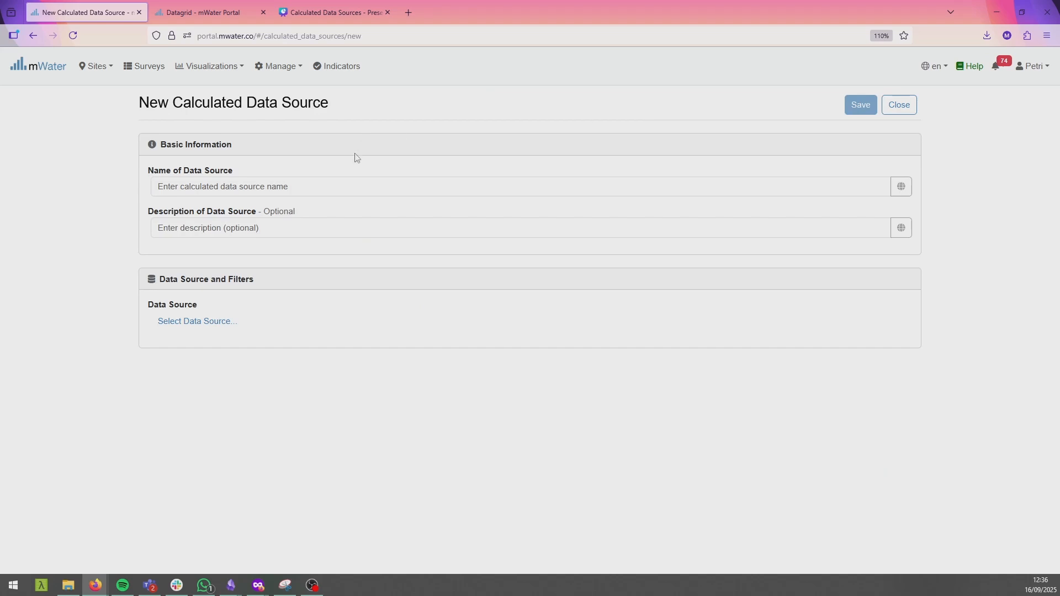
pyautogui.click(344, 178)
pyautogui.write('% of')
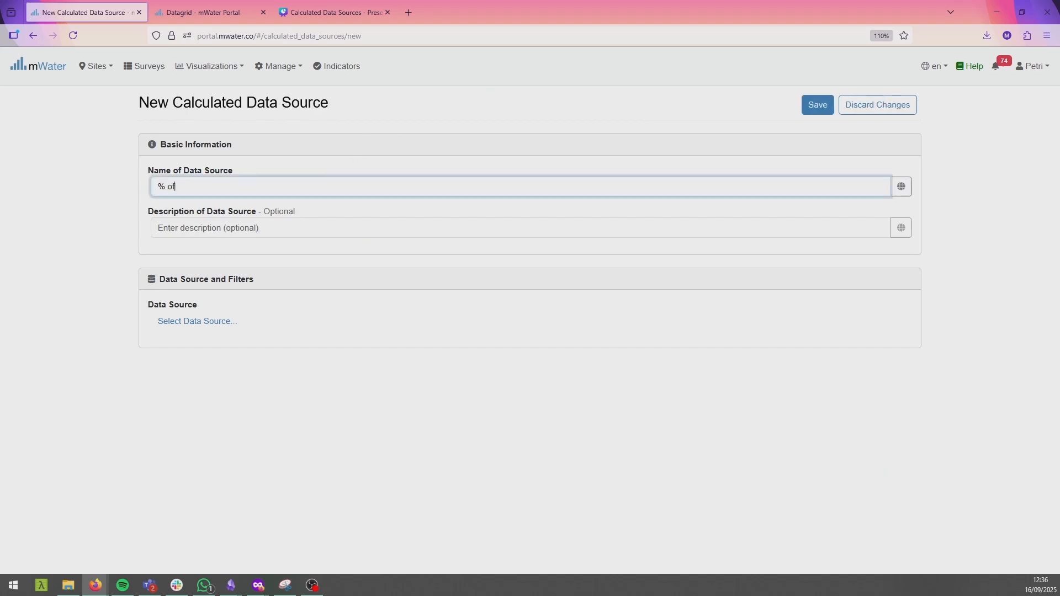
pyautogui.write(' functional vs non-functaional water points by Distri')
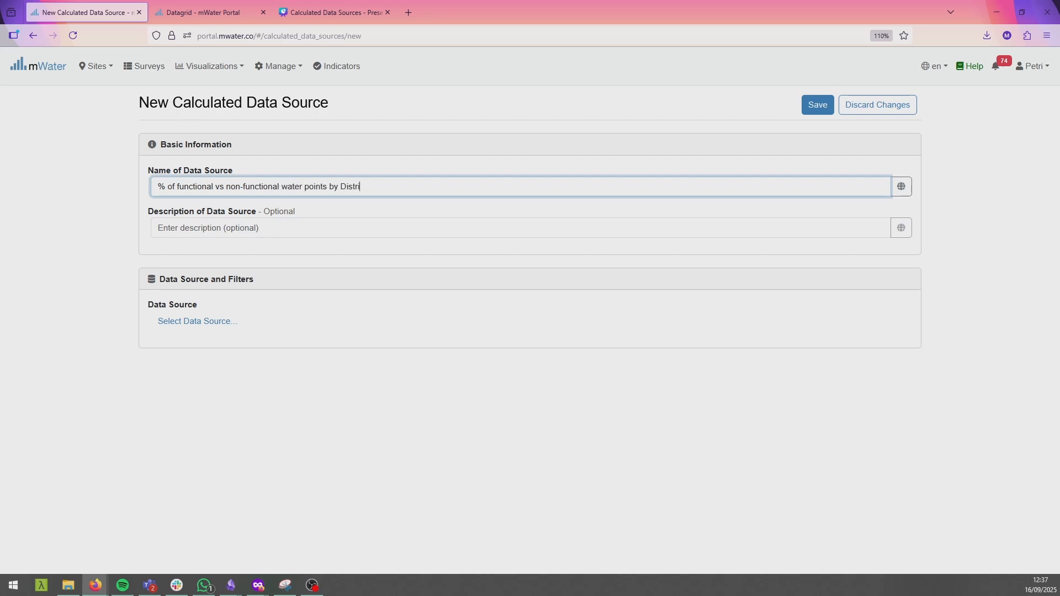
pyautogui.write('ct in Rwanda')
pyautogui.click(538, 320)
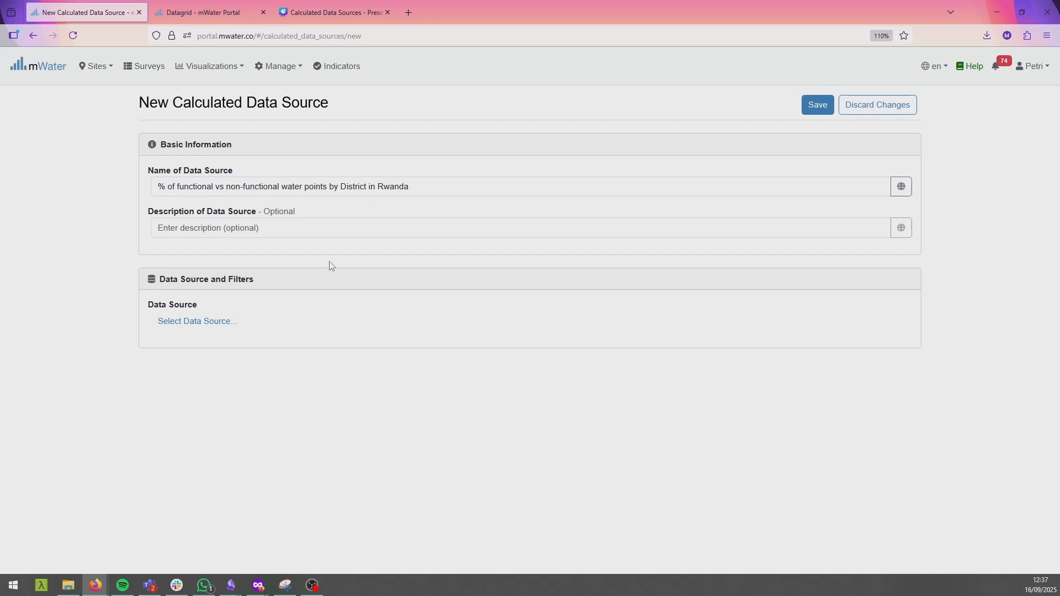
# Step: Set the data source to Water point sites and limit the site location to Rwanda
pyautogui.click(183, 324)
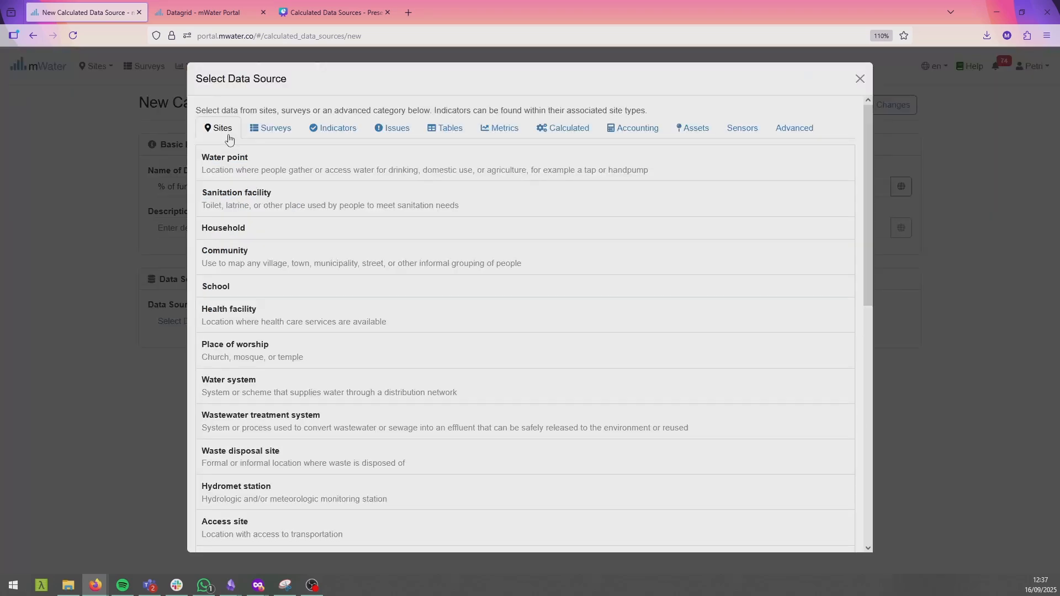
pyautogui.click(244, 162)
pyautogui.scroll(-3, 210, 265)
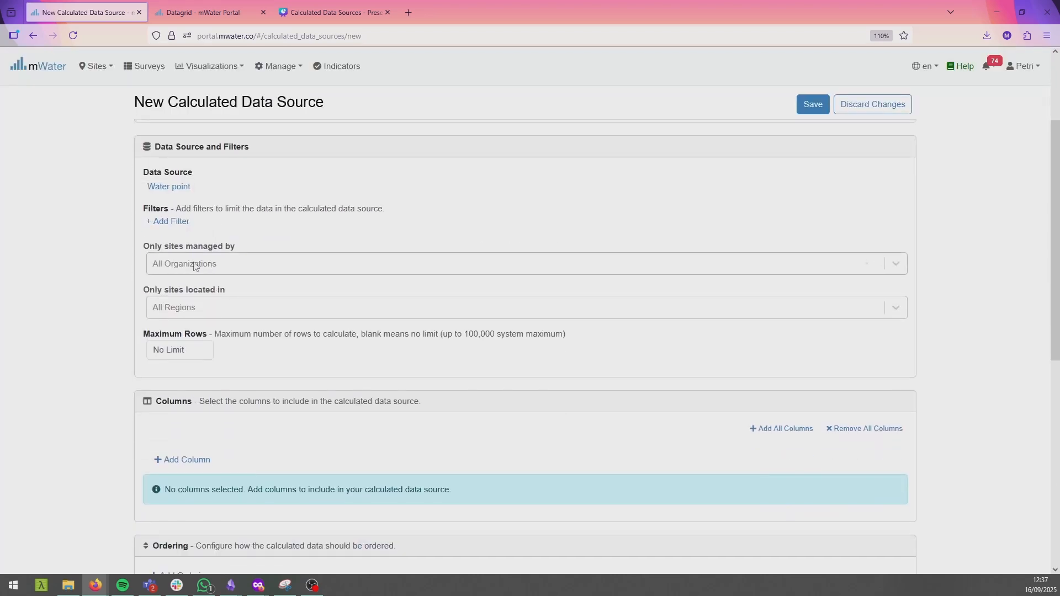
pyautogui.click(194, 305)
pyautogui.write('rw')
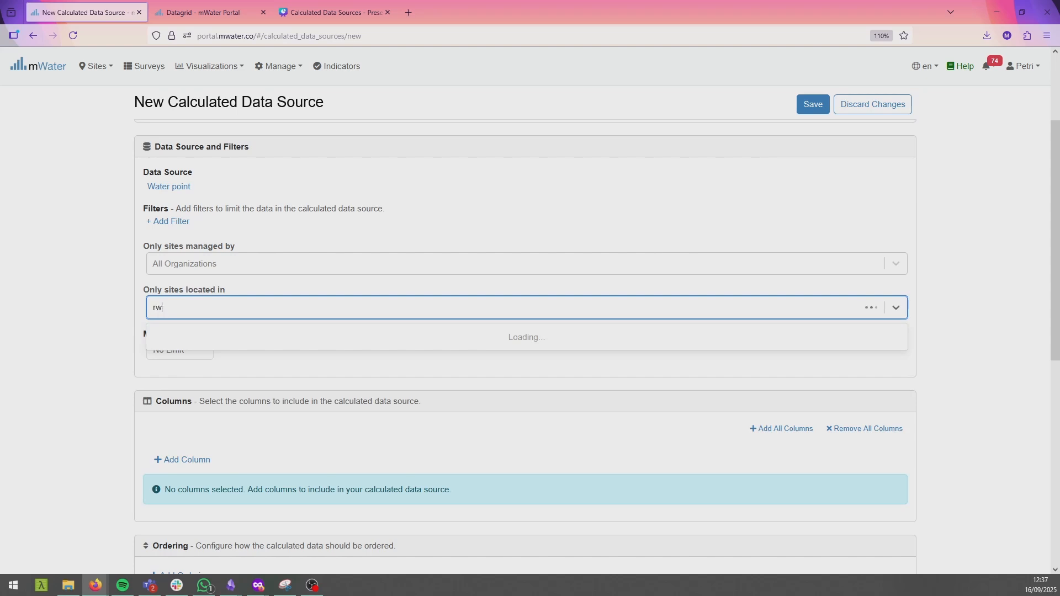
pyautogui.write('anda')
pyautogui.press('Escape')
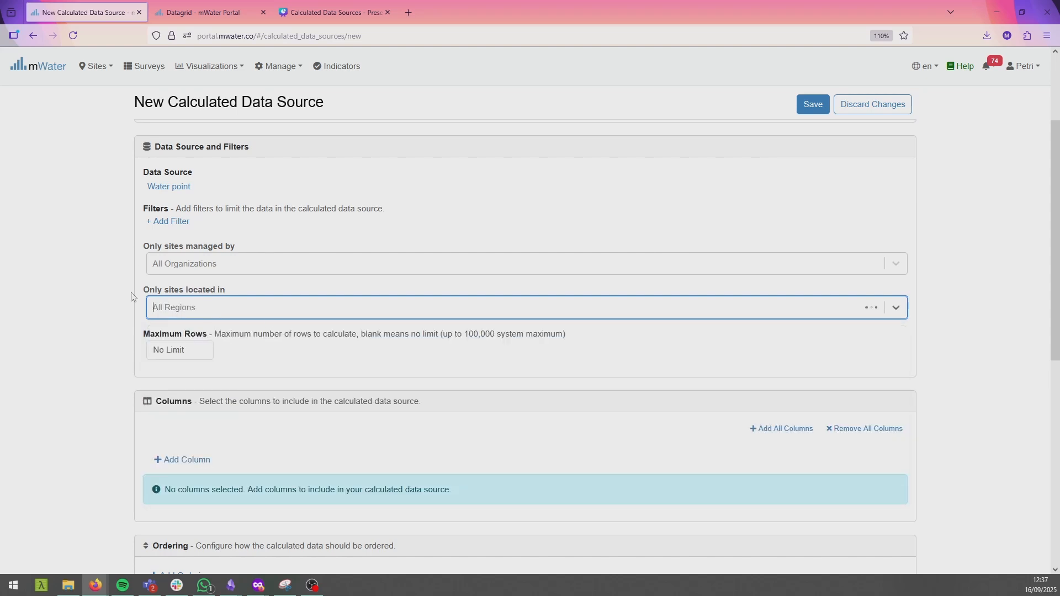
# Step: Add a column for the District of Rwanda from the water points' administrative region
pyautogui.scroll(-4, 525, 285)
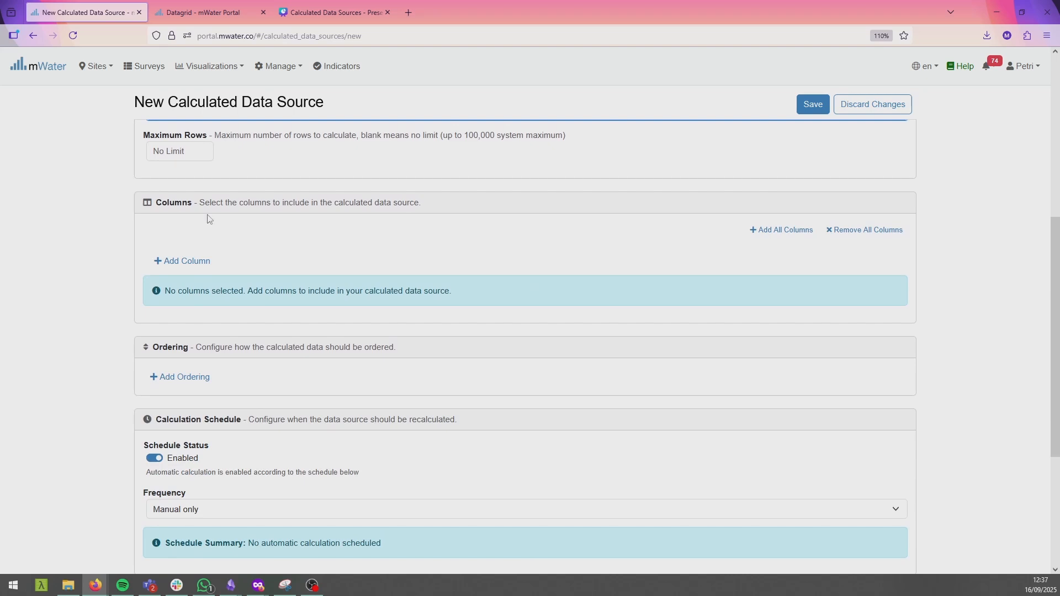
pyautogui.click(193, 268)
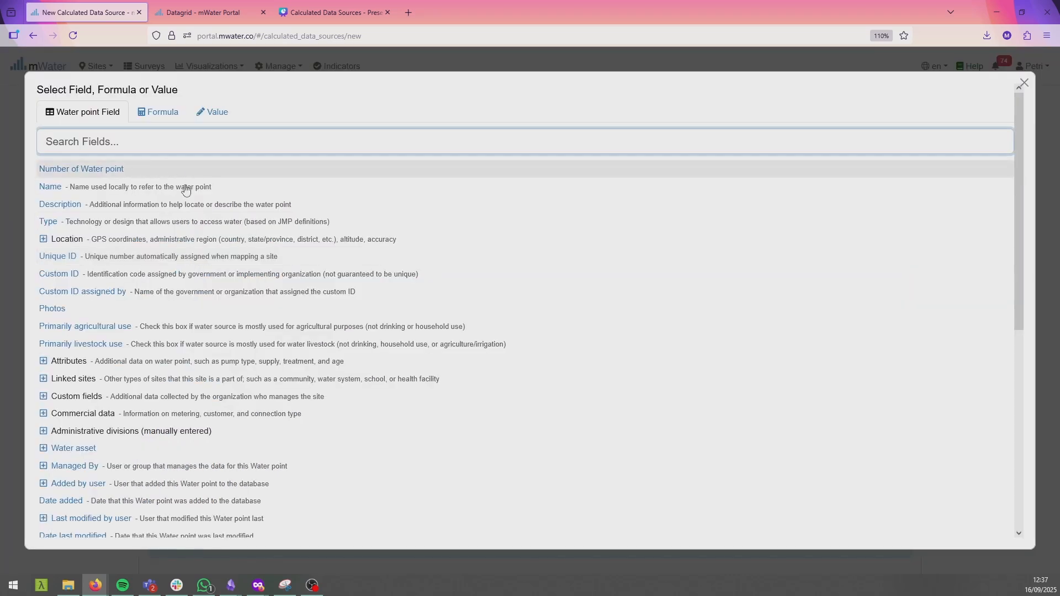
pyautogui.click(43, 239)
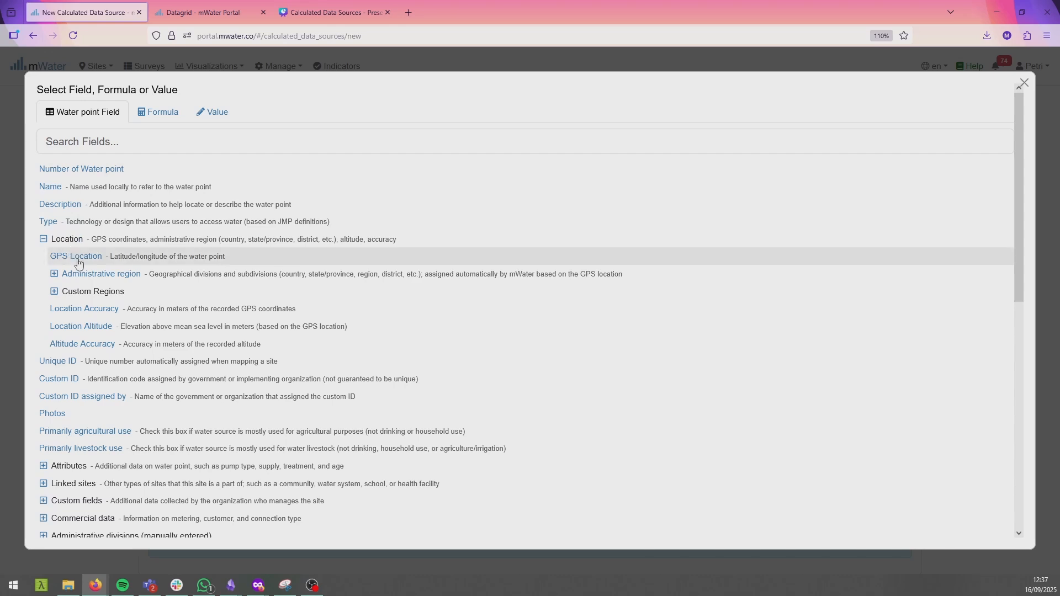
pyautogui.click(54, 274)
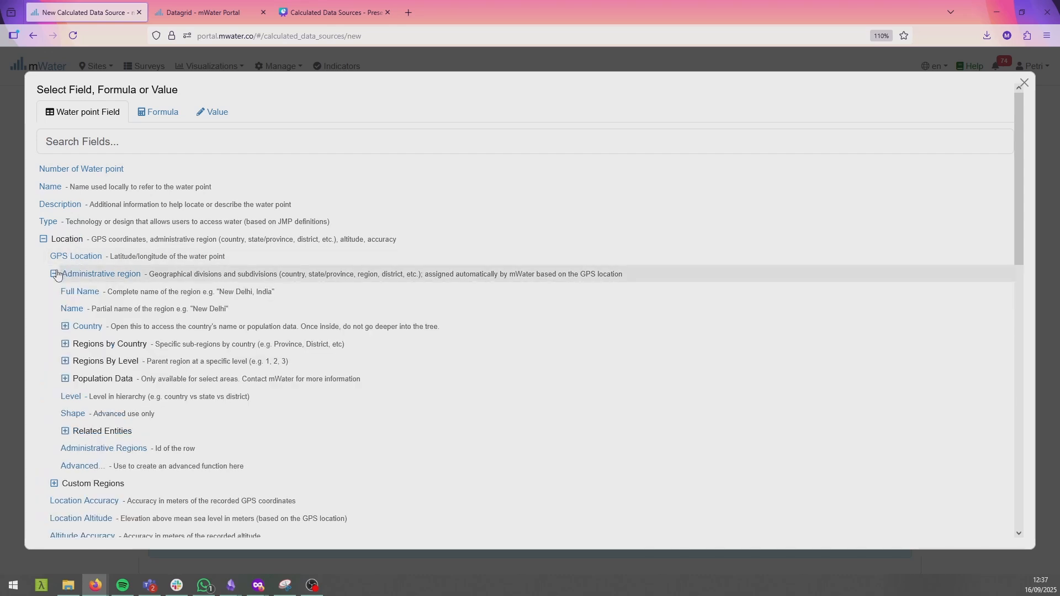
pyautogui.scroll(-3, 54, 276)
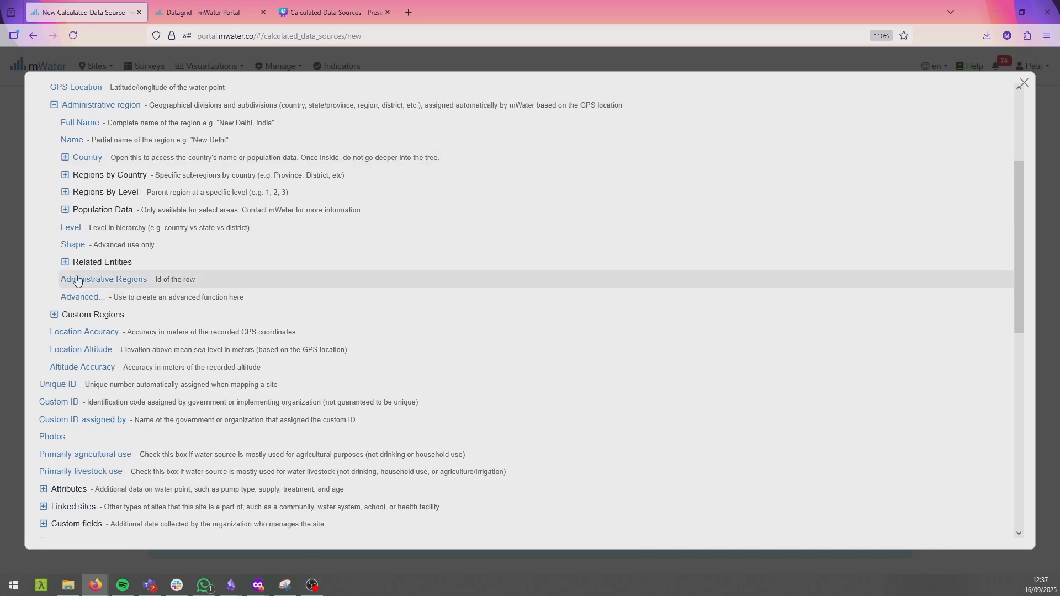
pyautogui.click(65, 175)
pyautogui.scroll(-10, 90, 213)
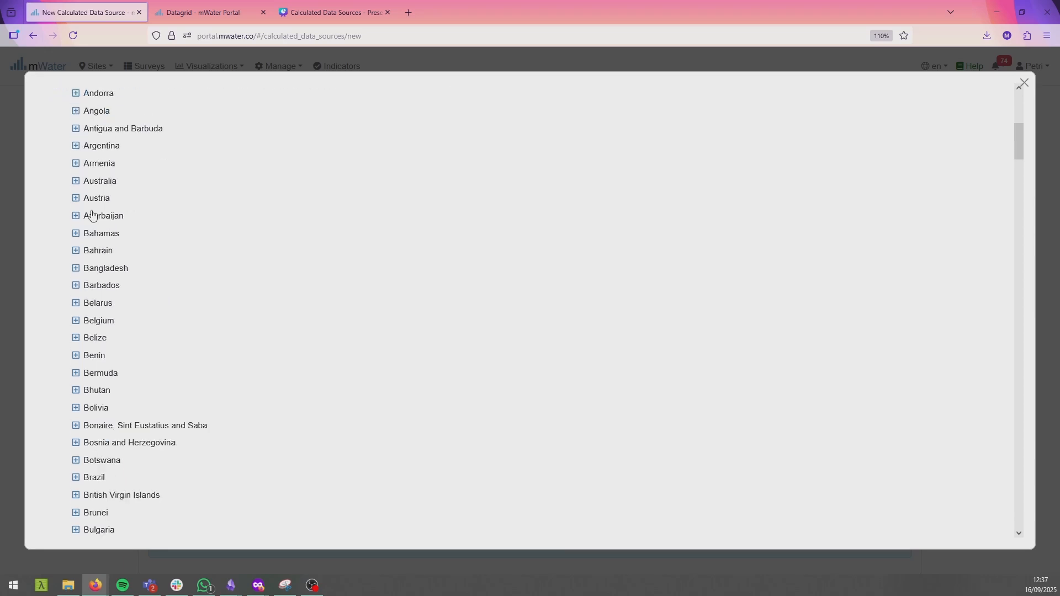
pyautogui.scroll(-20, 91, 213)
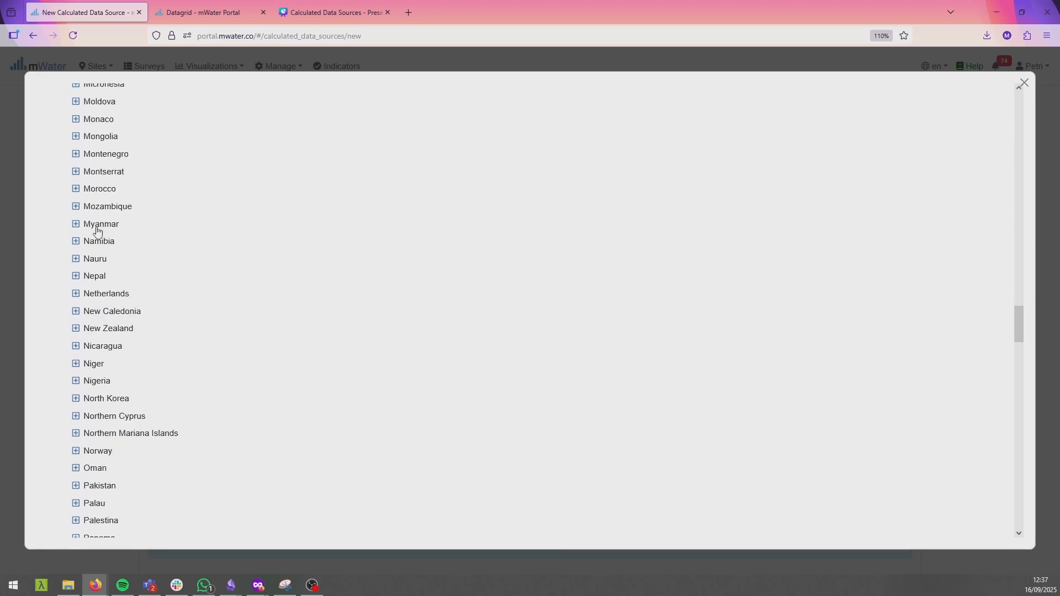
pyautogui.scroll(-5, 97, 229)
pyautogui.scroll(3, 83, 234)
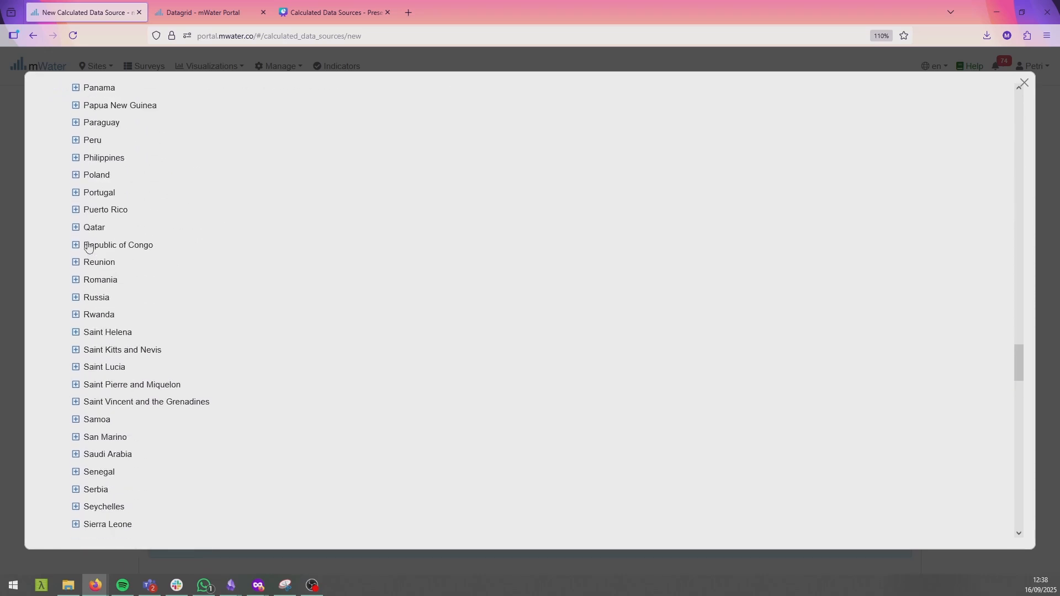
pyautogui.click(76, 314)
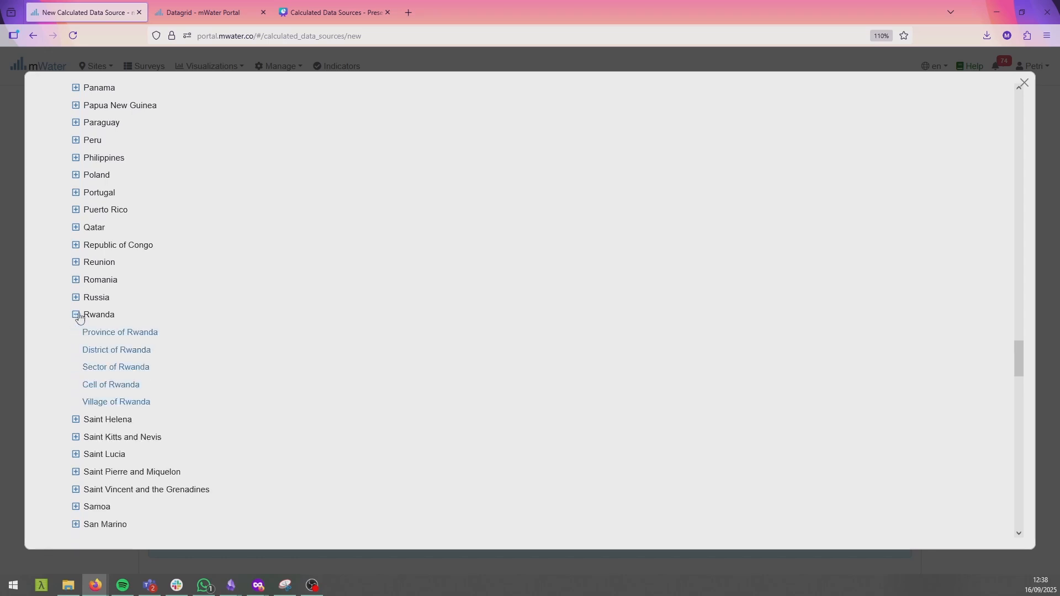
pyautogui.click(130, 354)
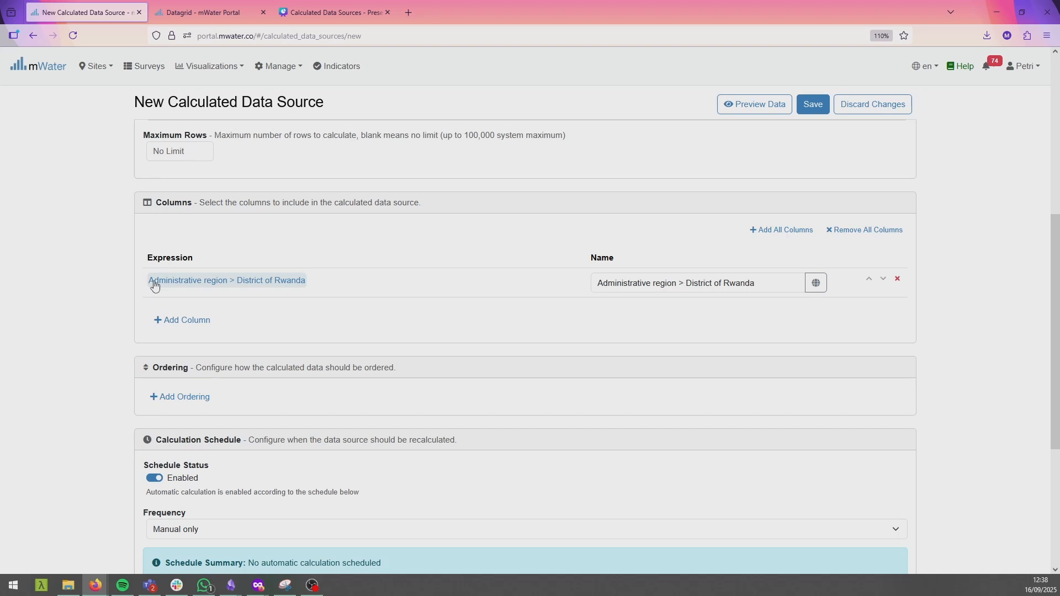
# Step: Start another column, enable the related indicator Water point functional status, and expand its fields
pyautogui.scroll(-2, 162, 282)
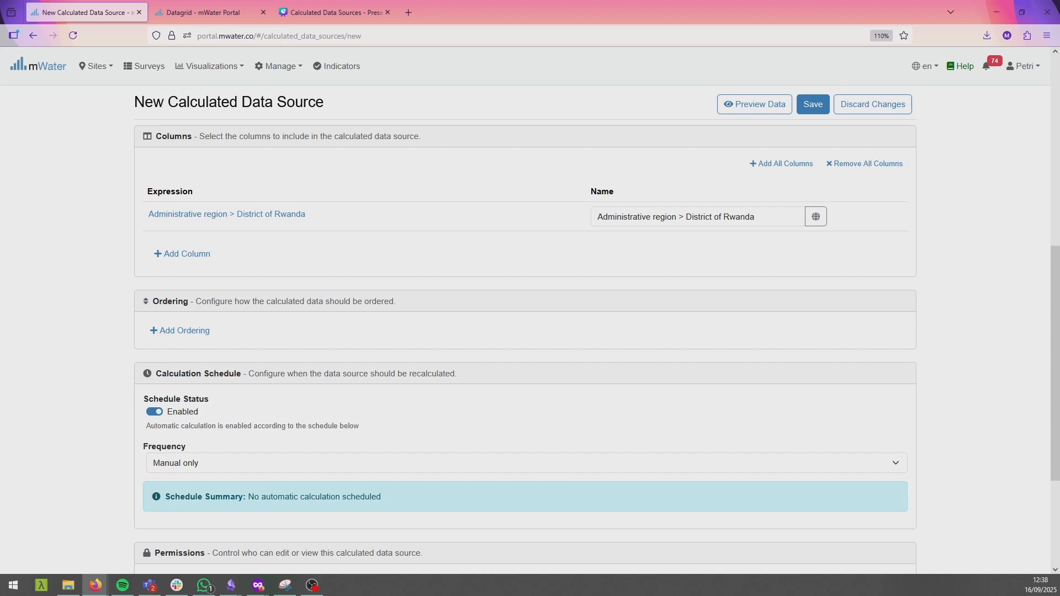
pyautogui.click(193, 256)
pyautogui.scroll(-5, 141, 241)
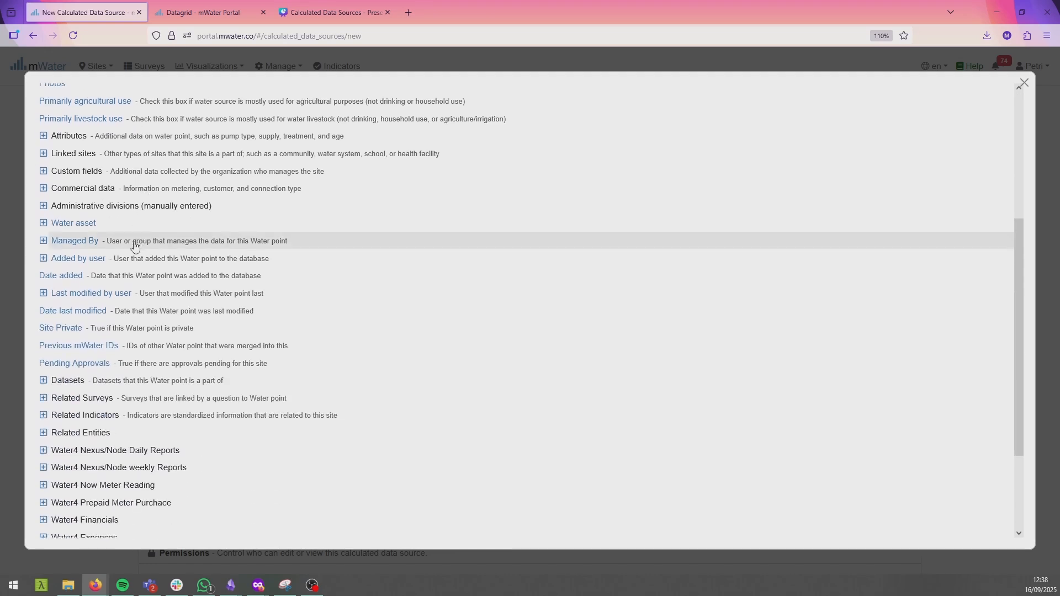
pyautogui.scroll(5, 138, 240)
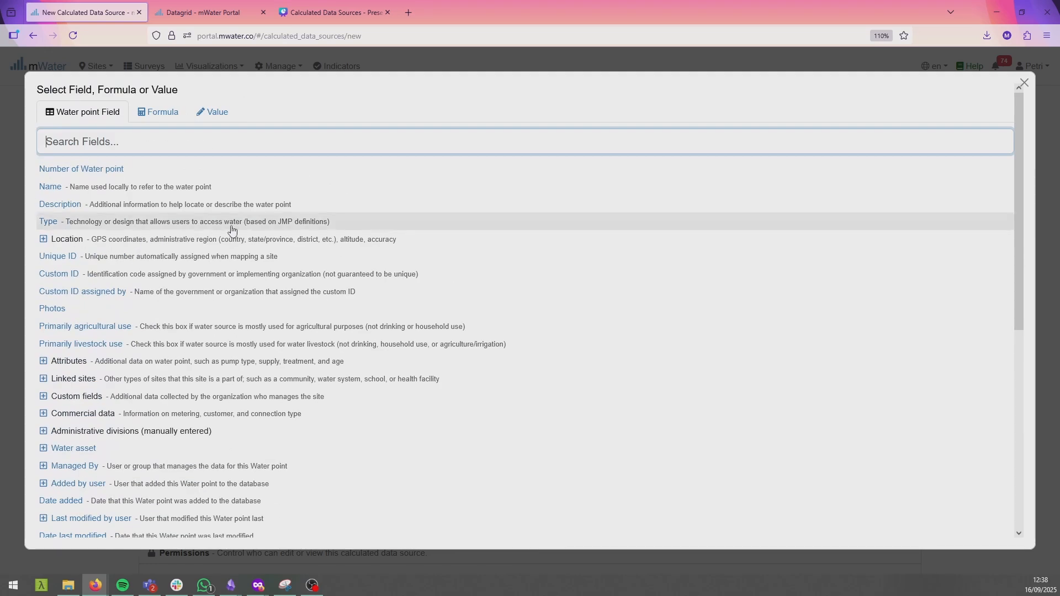
pyautogui.scroll(-5, 232, 230)
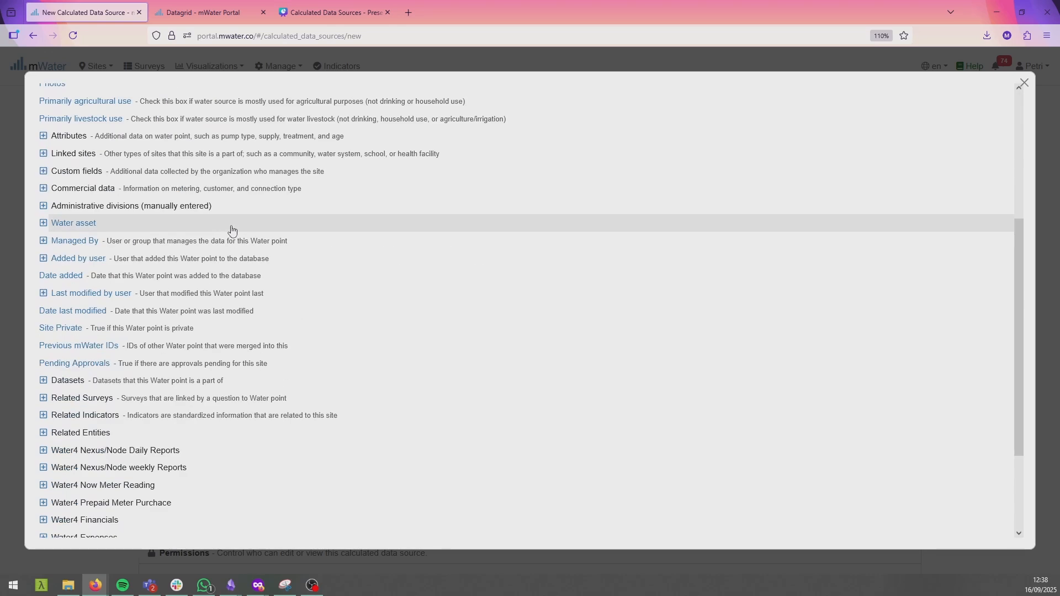
pyautogui.scroll(-3, 134, 319)
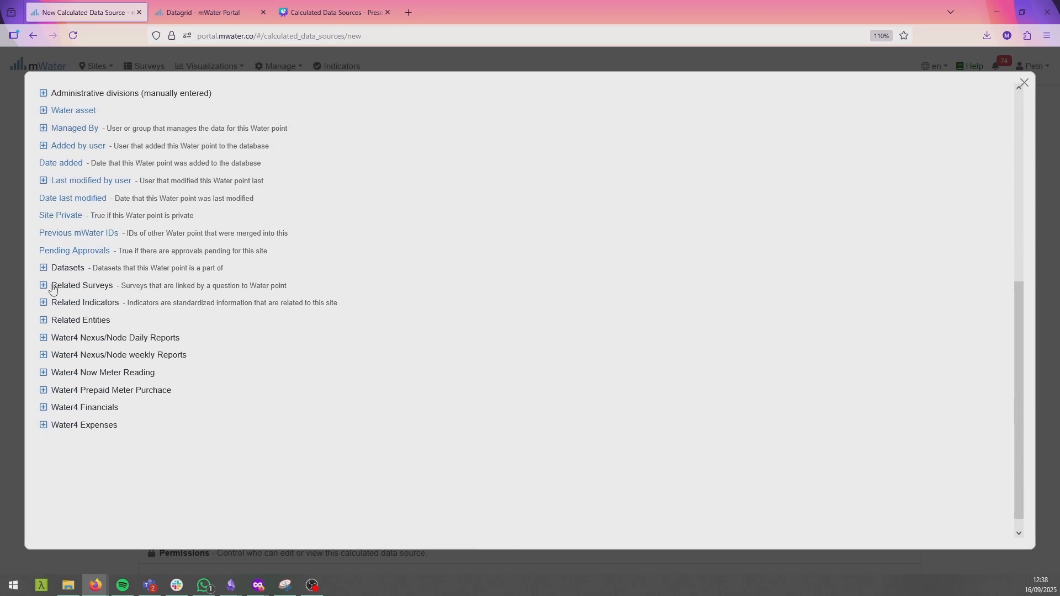
pyautogui.click(45, 303)
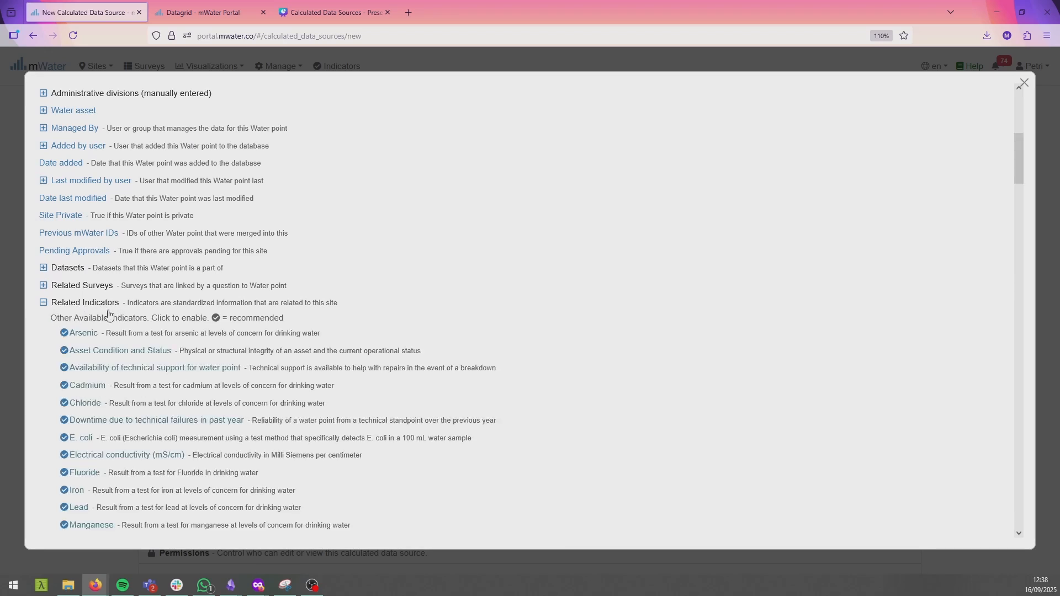
pyautogui.scroll(-12, 115, 308)
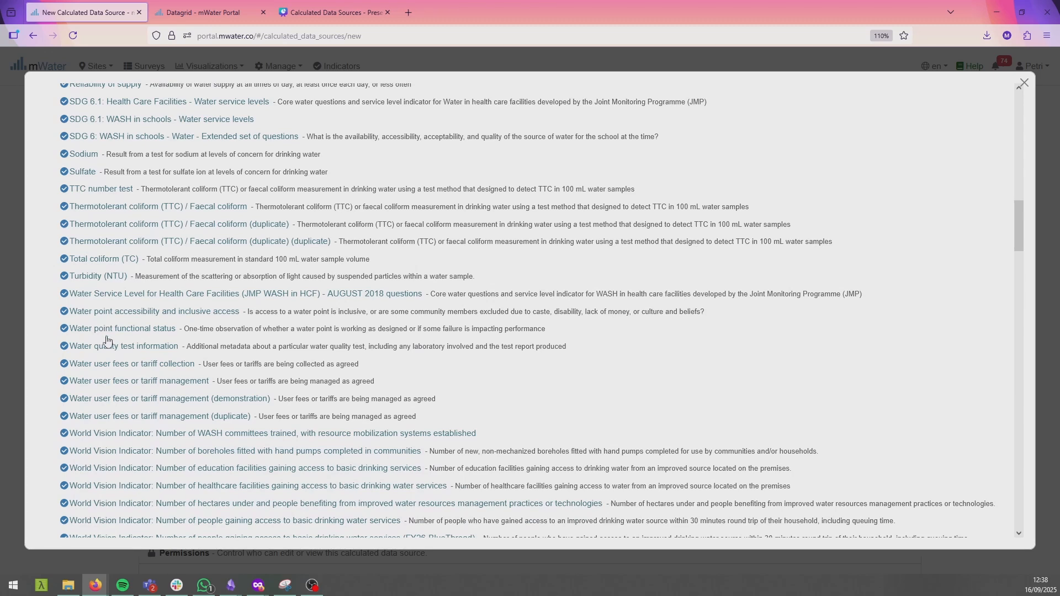
pyautogui.scroll(12, 146, 333)
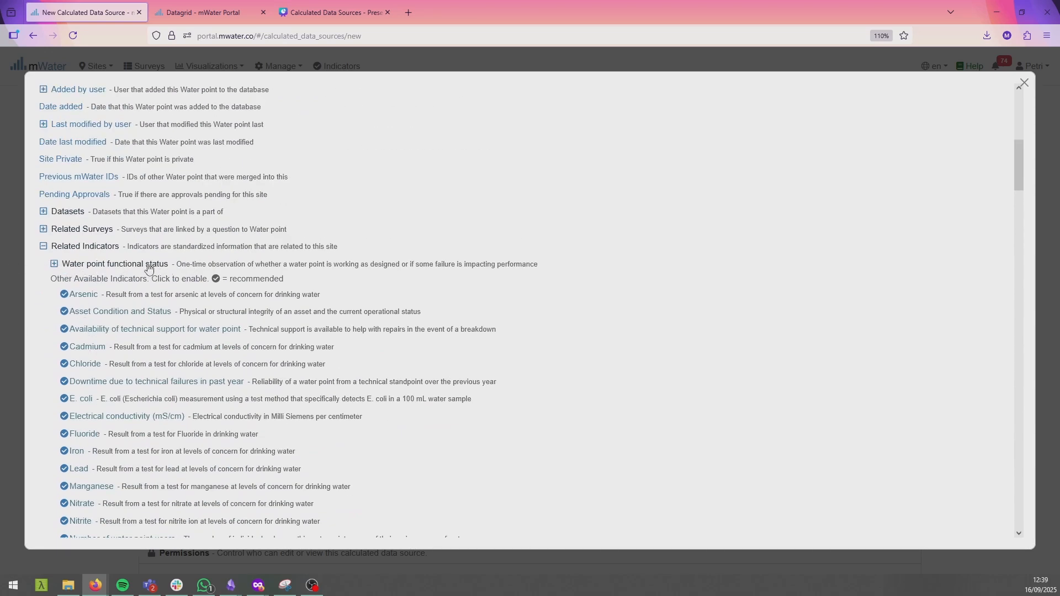
pyautogui.click(148, 265)
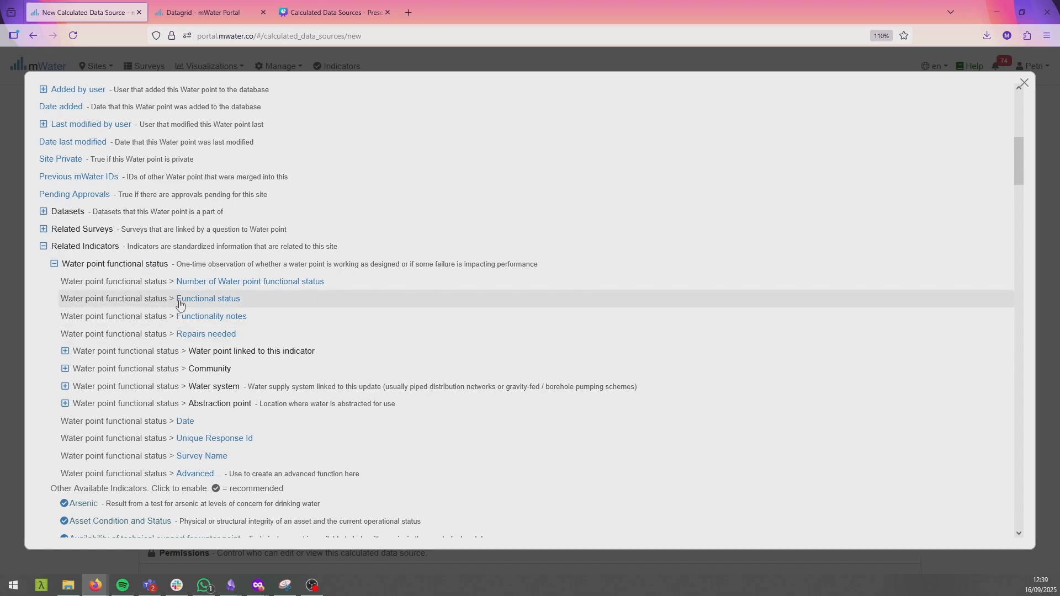
# Step: Use the Percent where formula for the new column
pyautogui.scroll(10, 215, 298)
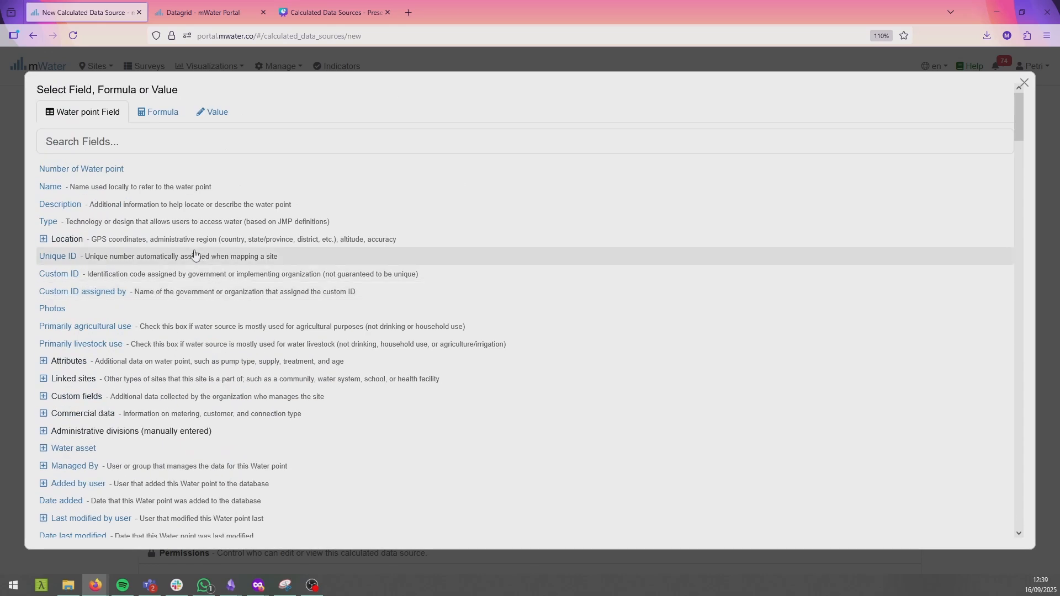
pyautogui.click(144, 113)
pyautogui.scroll(-3, 221, 190)
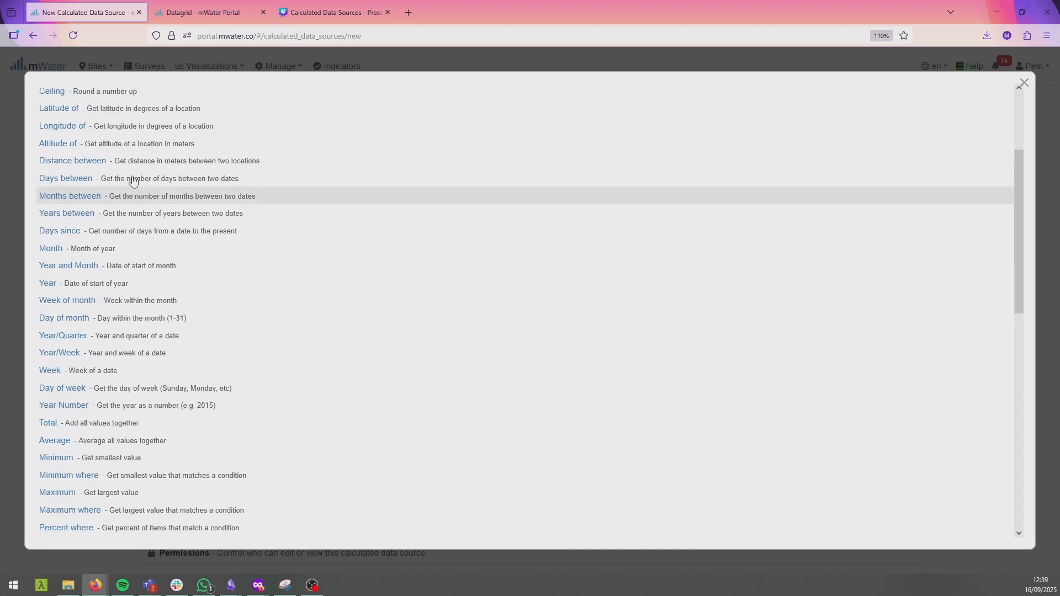
pyautogui.scroll(3, 133, 182)
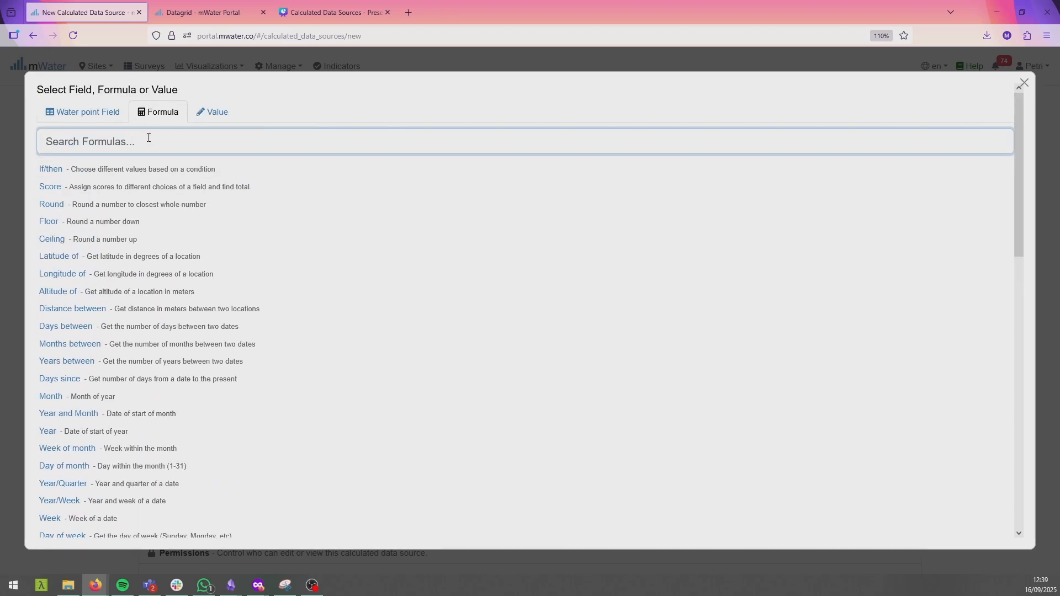
pyautogui.scroll(-5, 156, 199)
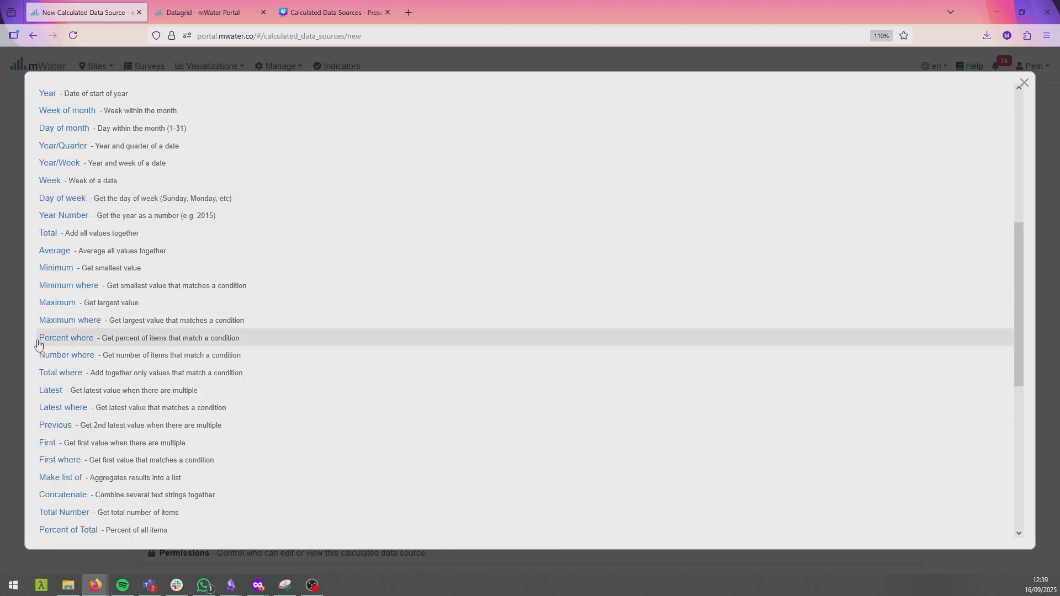
pyautogui.click(85, 342)
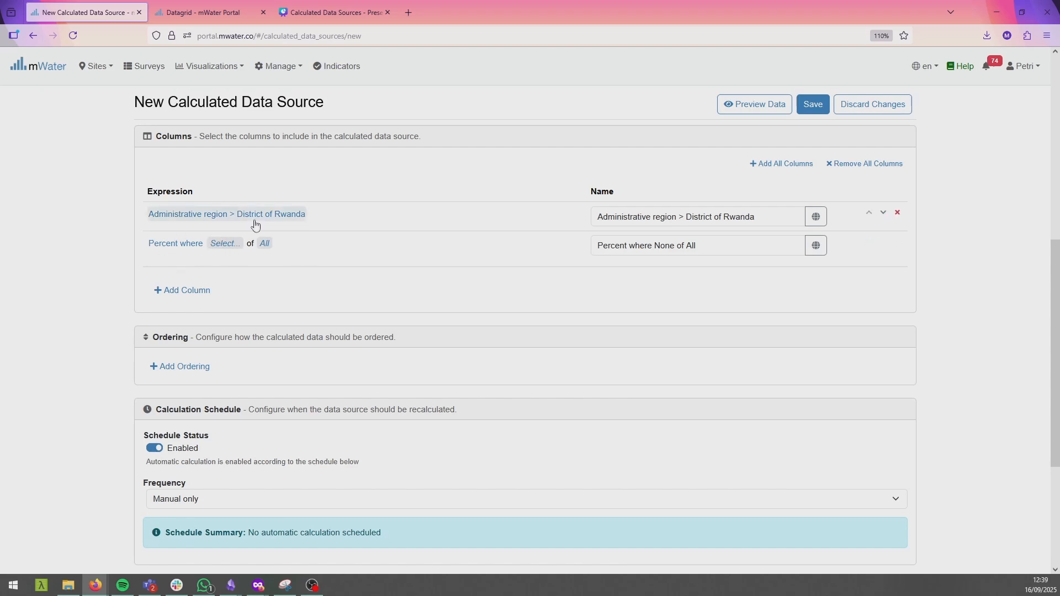
# Step: Base the Percent where condition on the Functional status field of the Water point functional status indicator
pyautogui.click(227, 244)
pyautogui.scroll(-5, 88, 300)
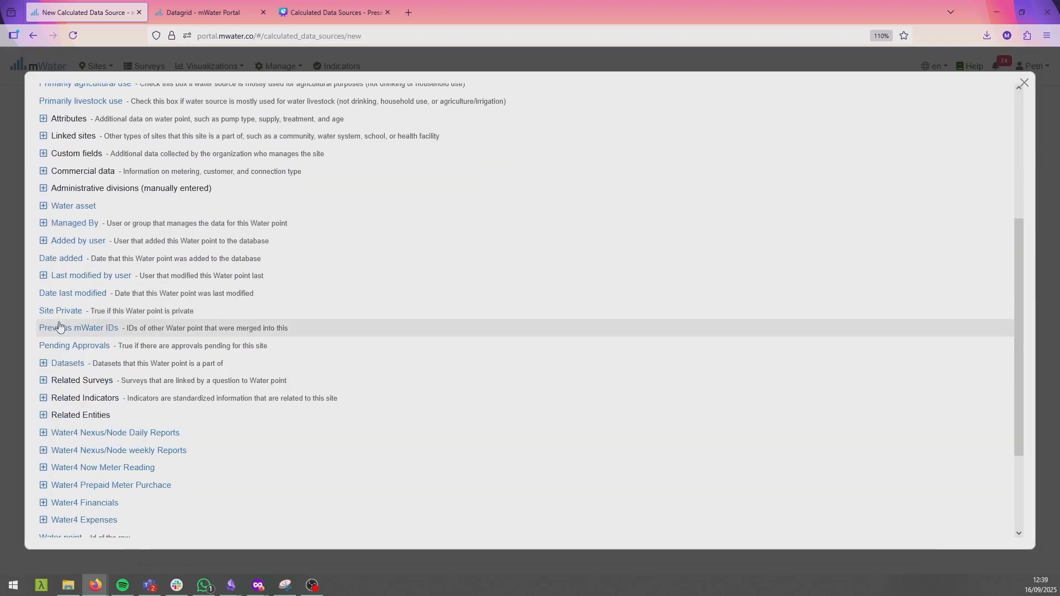
pyautogui.click(44, 399)
pyautogui.click(83, 415)
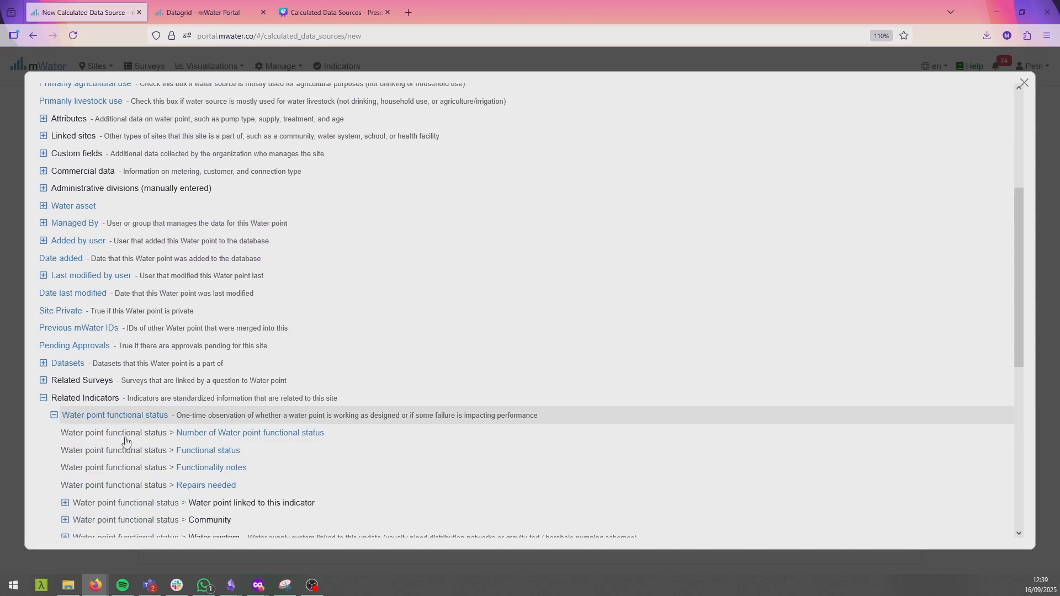
pyautogui.click(201, 448)
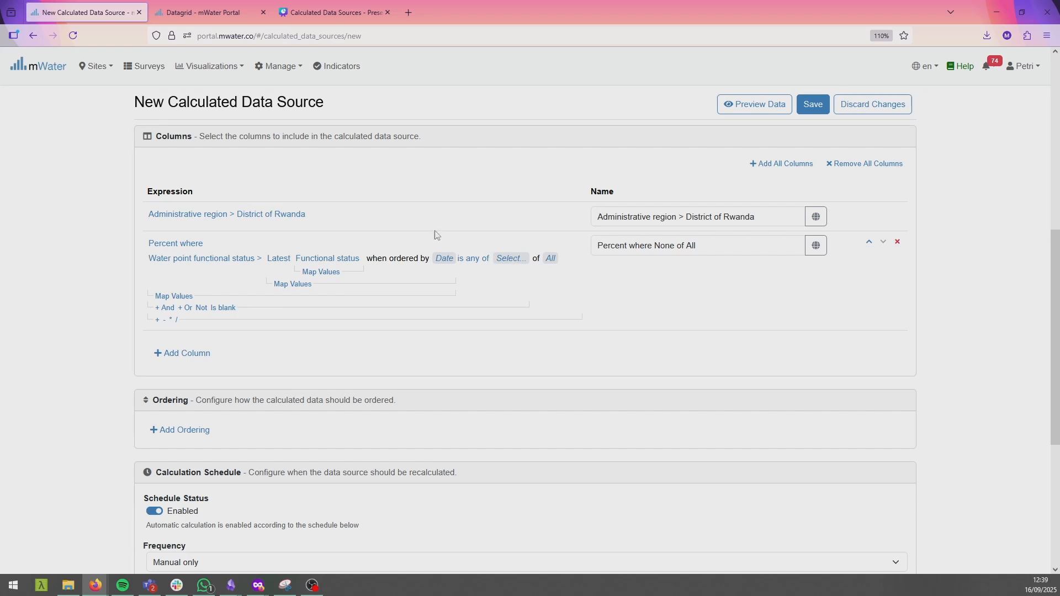
# Step: Set the Percent where condition to match water points whose latest functional status is Functional
pyautogui.click(507, 262)
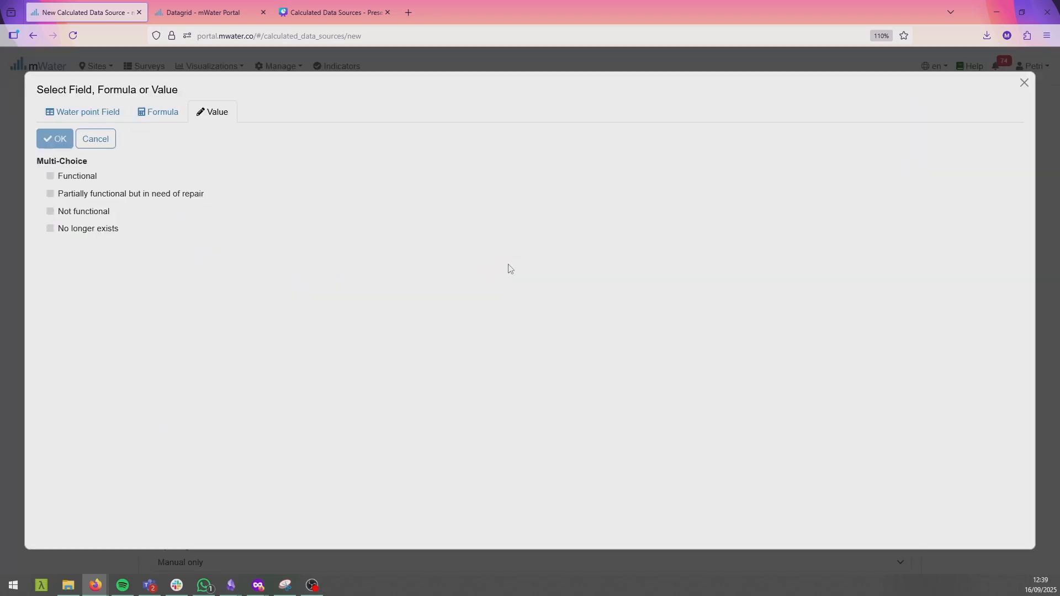
pyautogui.click(144, 180)
pyautogui.click(54, 138)
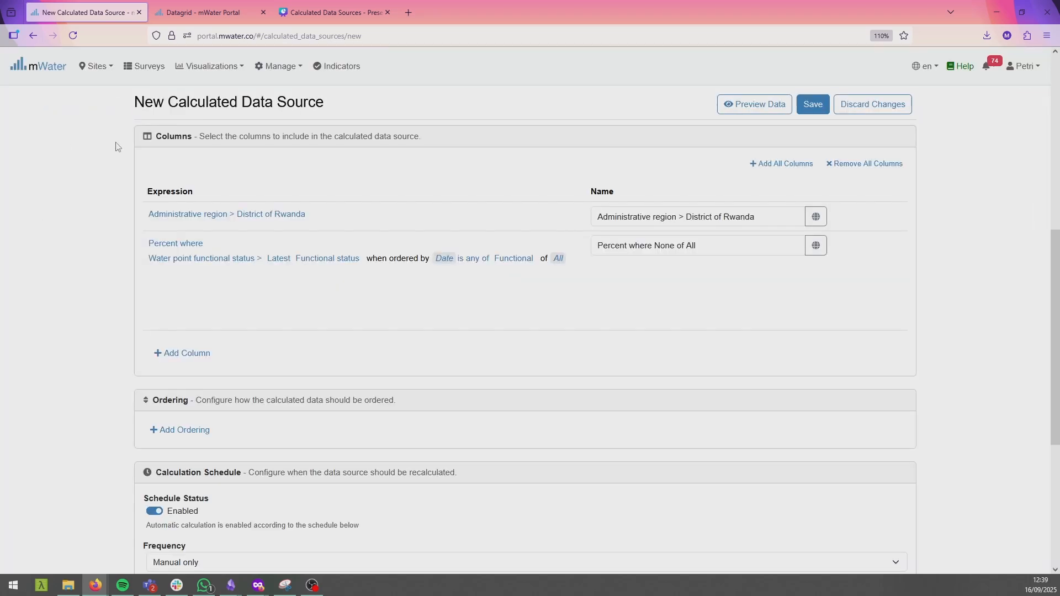
# Step: Limit the percentage's base to water points whose latest Functional status from the Water point functional status indicator is not blank
pyautogui.click(557, 258)
pyautogui.scroll(-6, 166, 238)
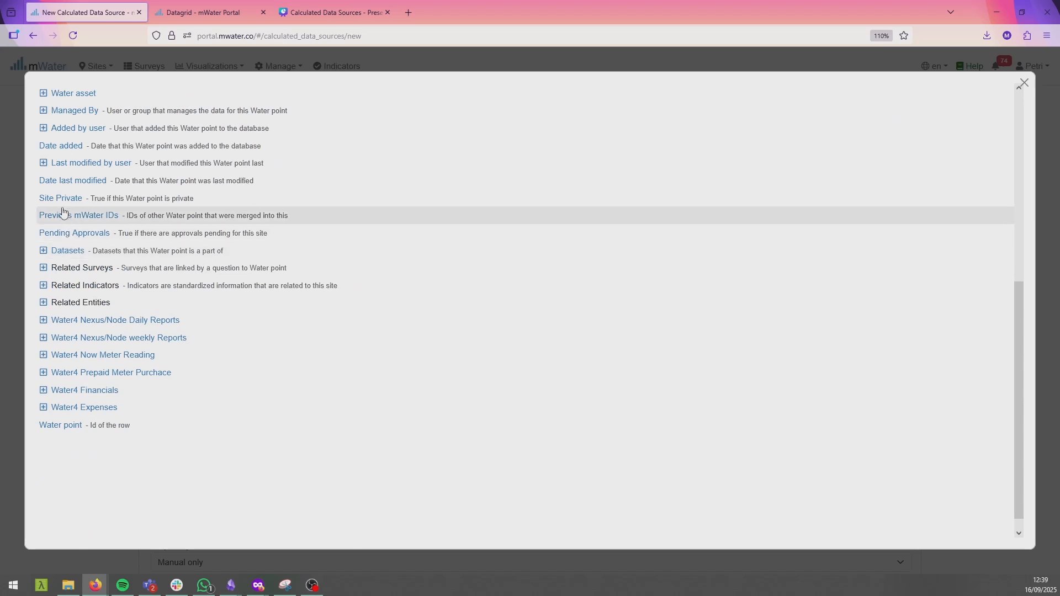
pyautogui.scroll(-1, 47, 238)
pyautogui.click(43, 269)
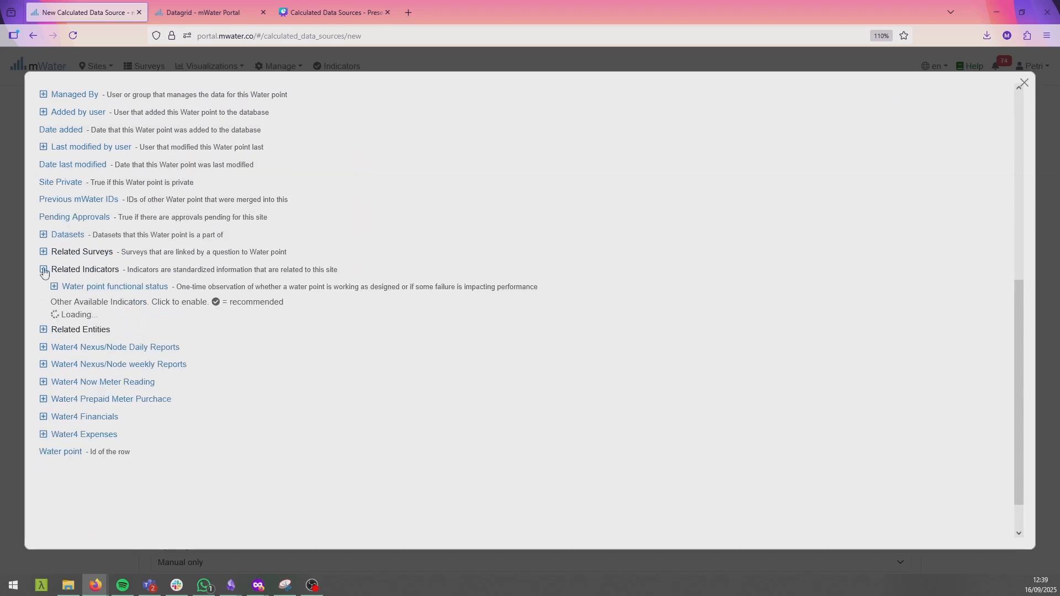
pyautogui.click(55, 287)
pyautogui.click(126, 321)
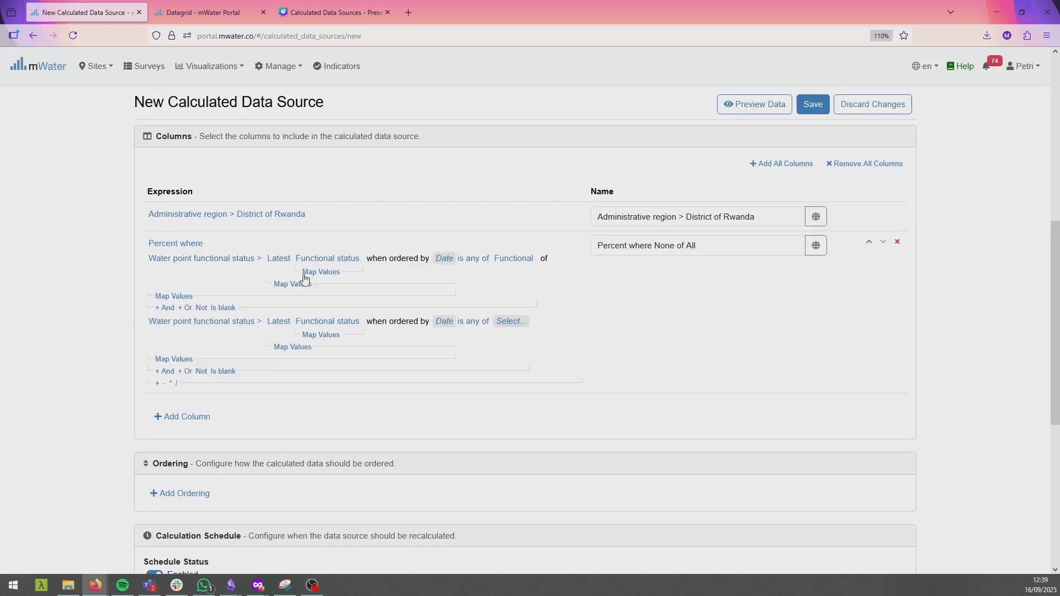
pyautogui.click(470, 322)
pyautogui.click(508, 412)
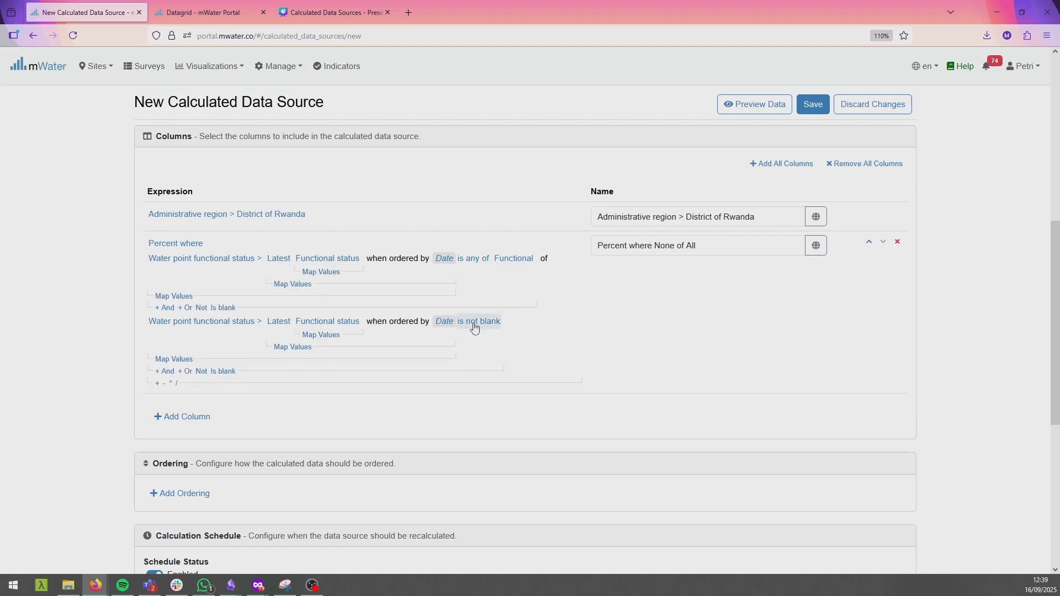
# Step: Rename the Percent where column "Percent Functional of Water Points with Functionality Data"
pyautogui.click(721, 239)
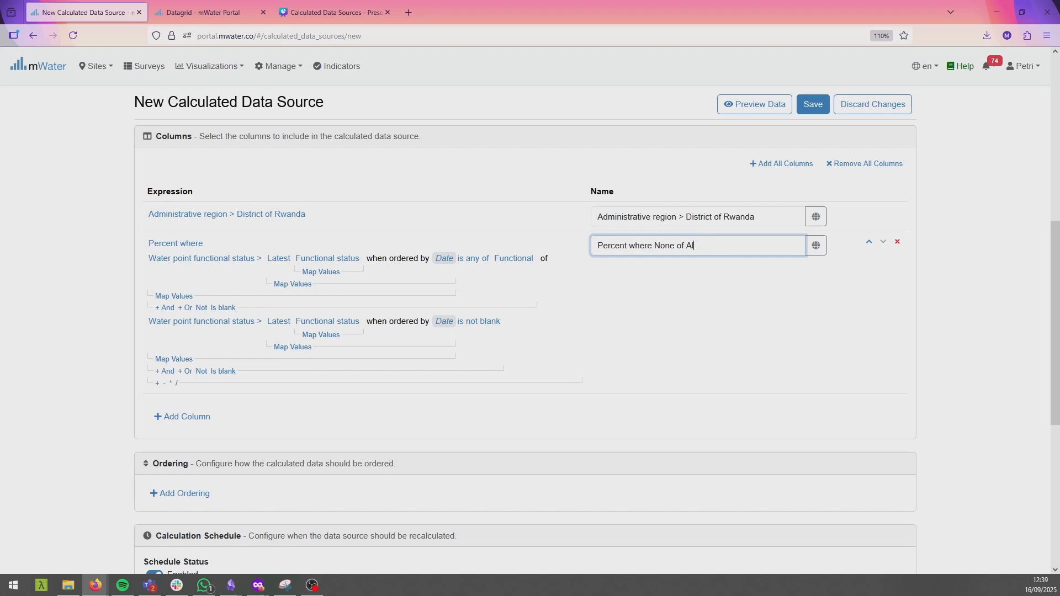
pyautogui.press('BackSpace')
pyautogui.press('BackSpace')
pyautogui.press('BackSpace')
pyautogui.press('BackSpace')
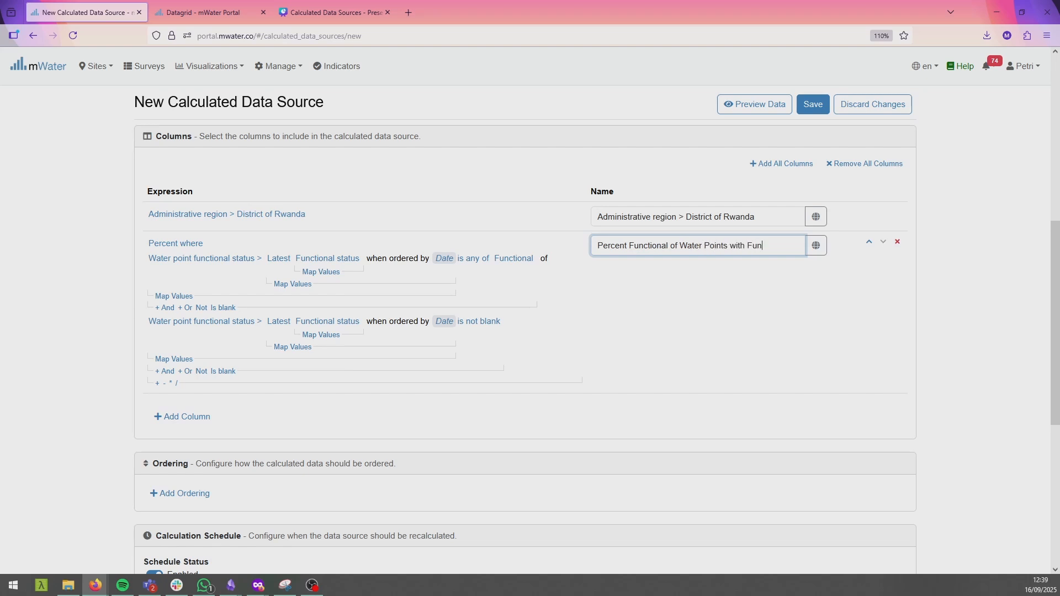
pyautogui.write('ty Data')
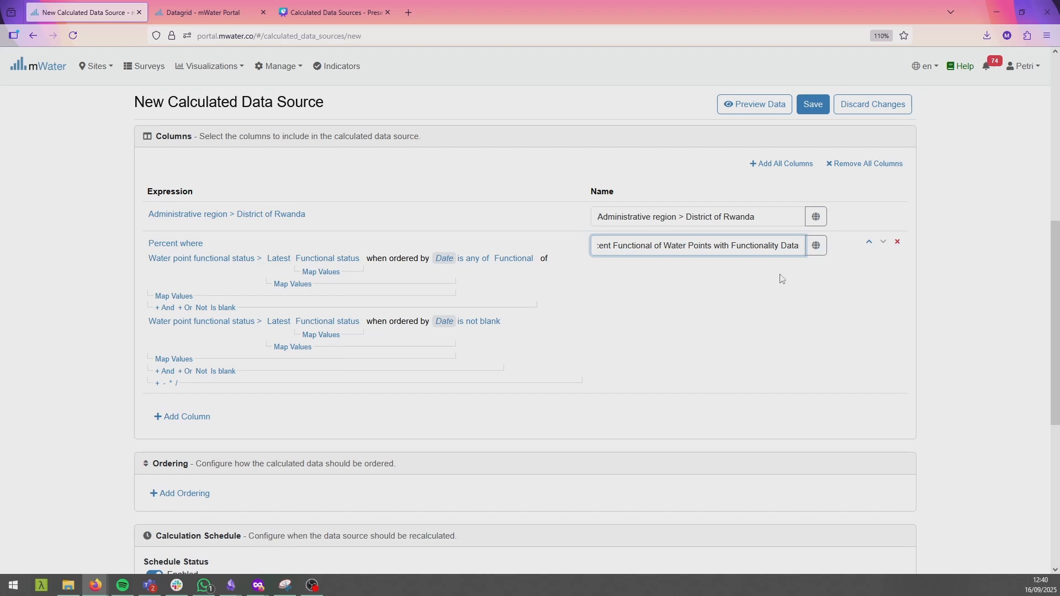
pyautogui.click(754, 271)
# Step: Add an ordering by the District of Rwanda from the water points' administrative region
pyautogui.scroll(-2, 731, 261)
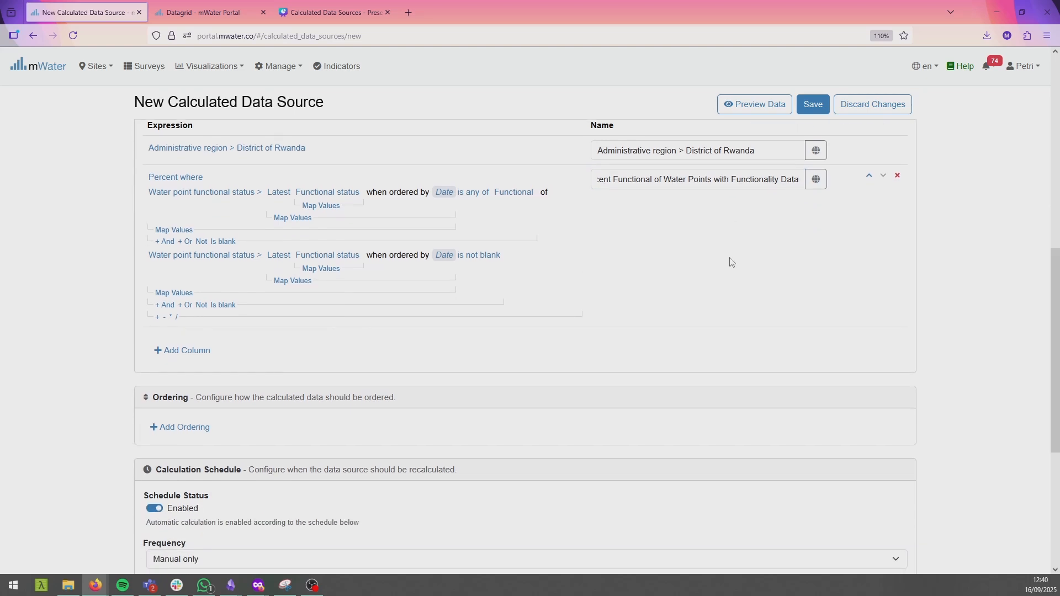
pyautogui.scroll(-6, 367, 246)
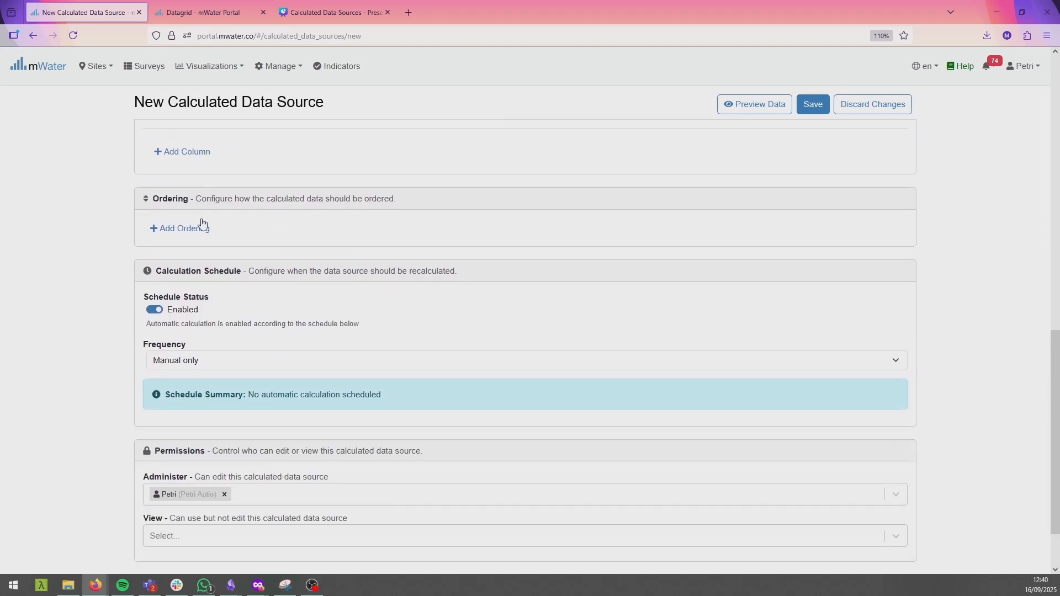
pyautogui.click(201, 226)
pyautogui.click(150, 229)
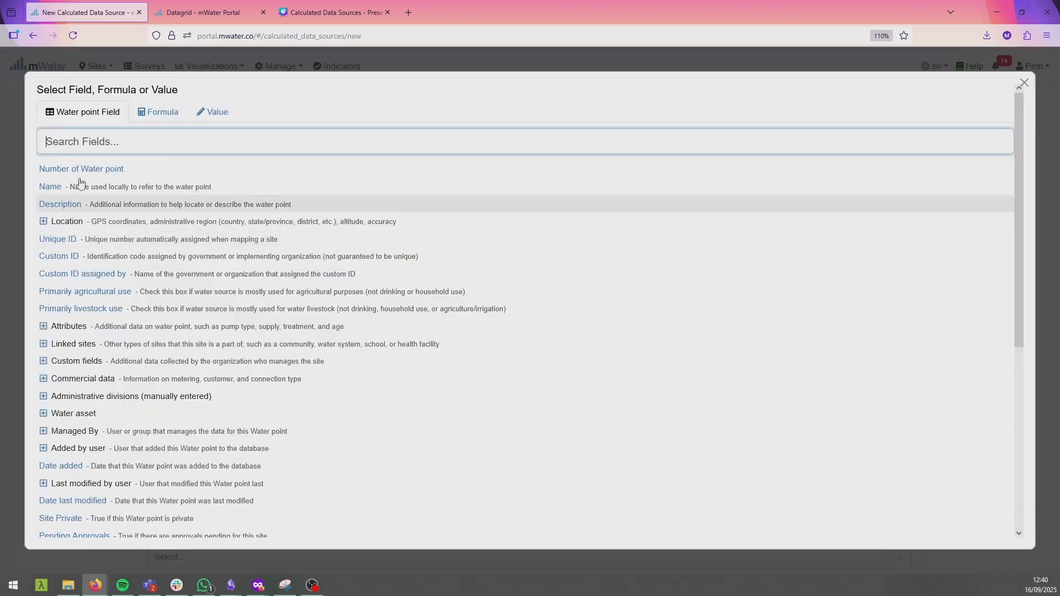
pyautogui.click(43, 222)
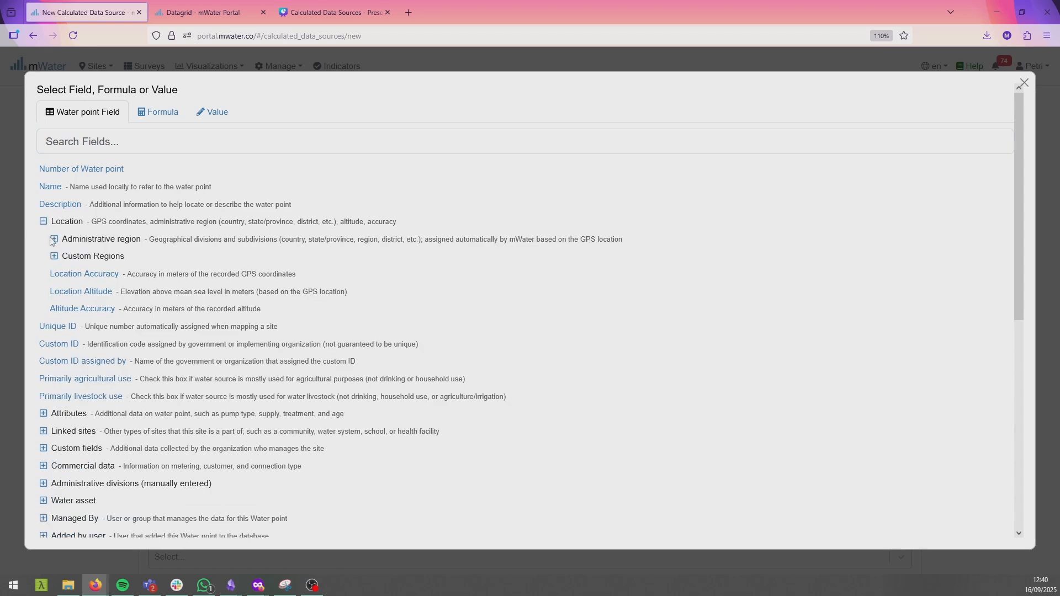
pyautogui.click(54, 239)
pyautogui.scroll(-3, 60, 232)
pyautogui.scroll(1, 67, 203)
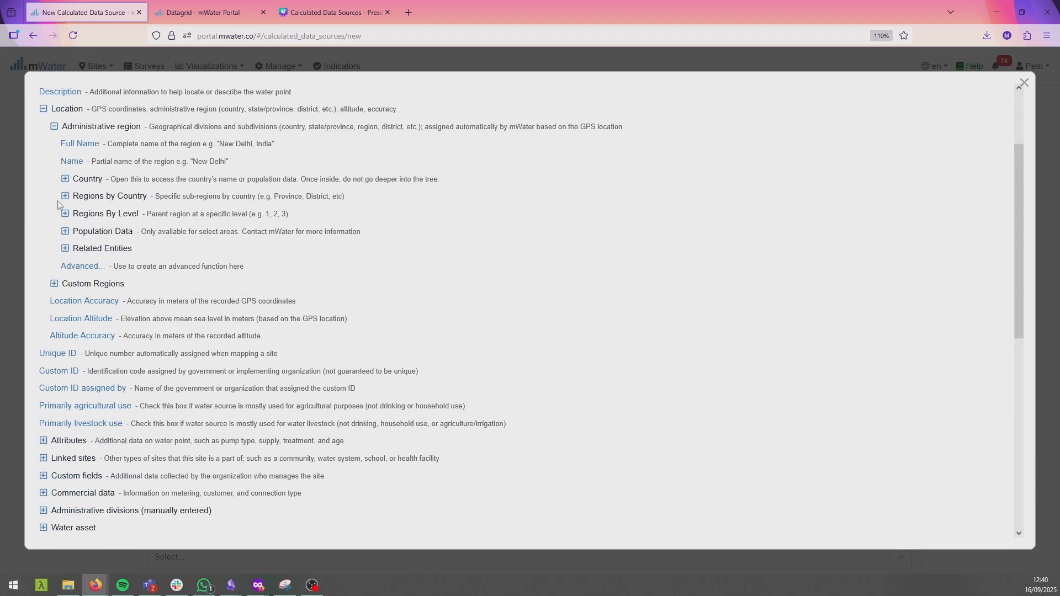
pyautogui.click(65, 198)
pyautogui.scroll(-20, 83, 249)
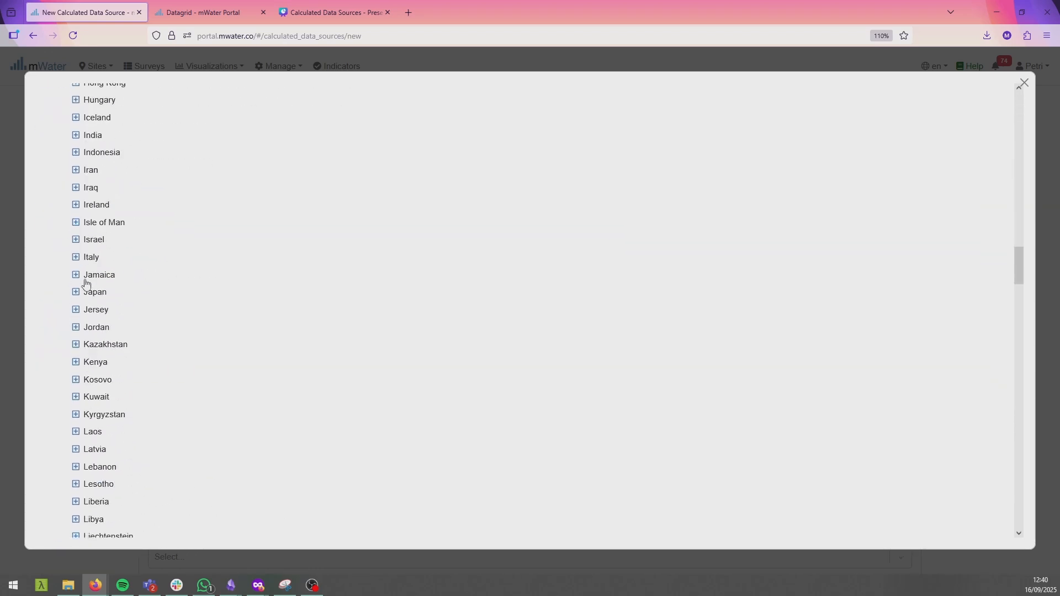
pyautogui.scroll(-10, 85, 288)
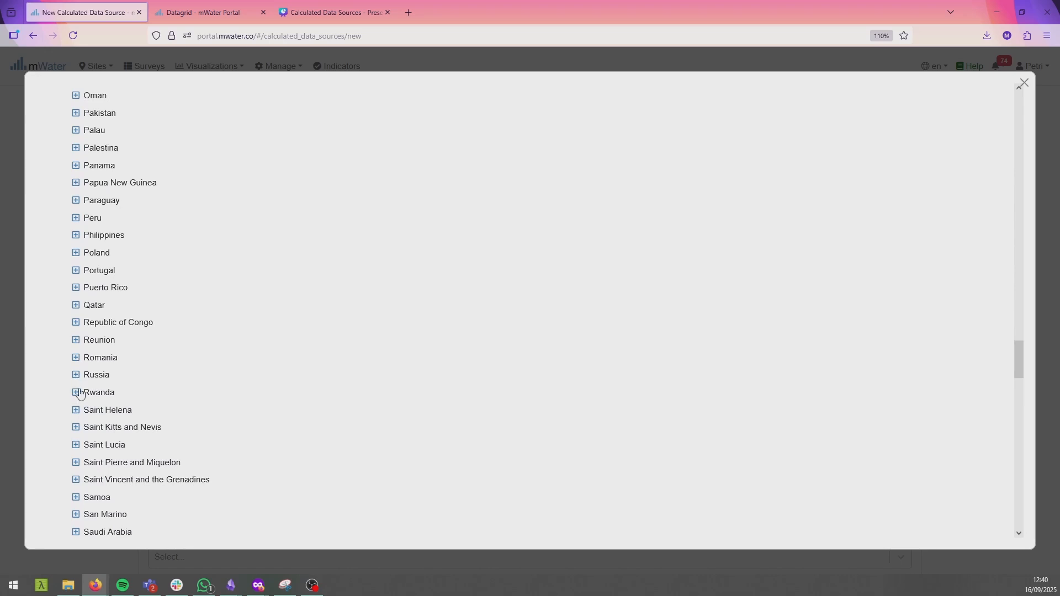
pyautogui.click(77, 393)
pyautogui.click(100, 426)
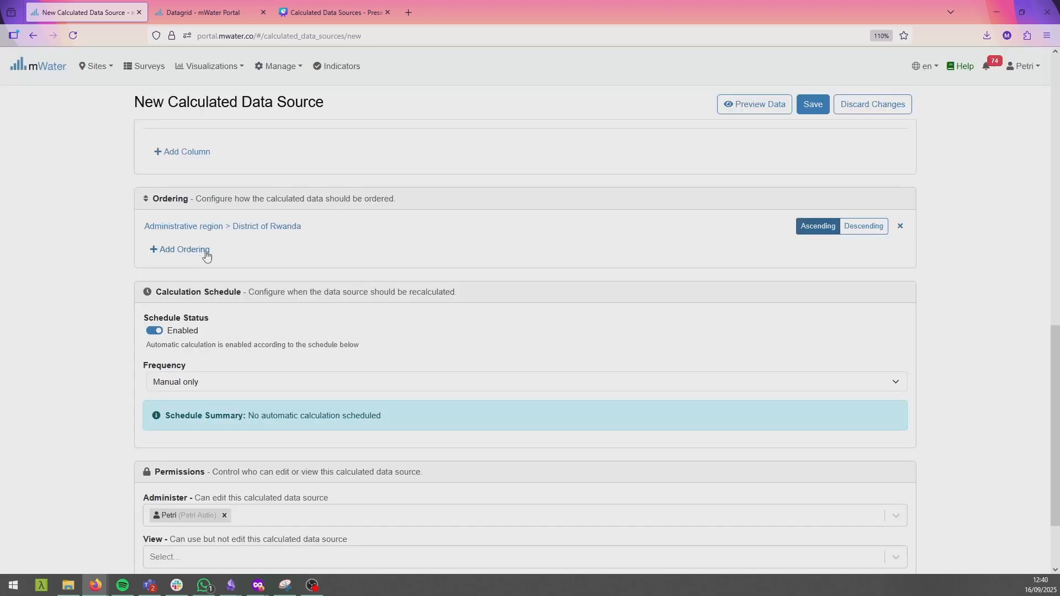
pyautogui.scroll(-3, 331, 234)
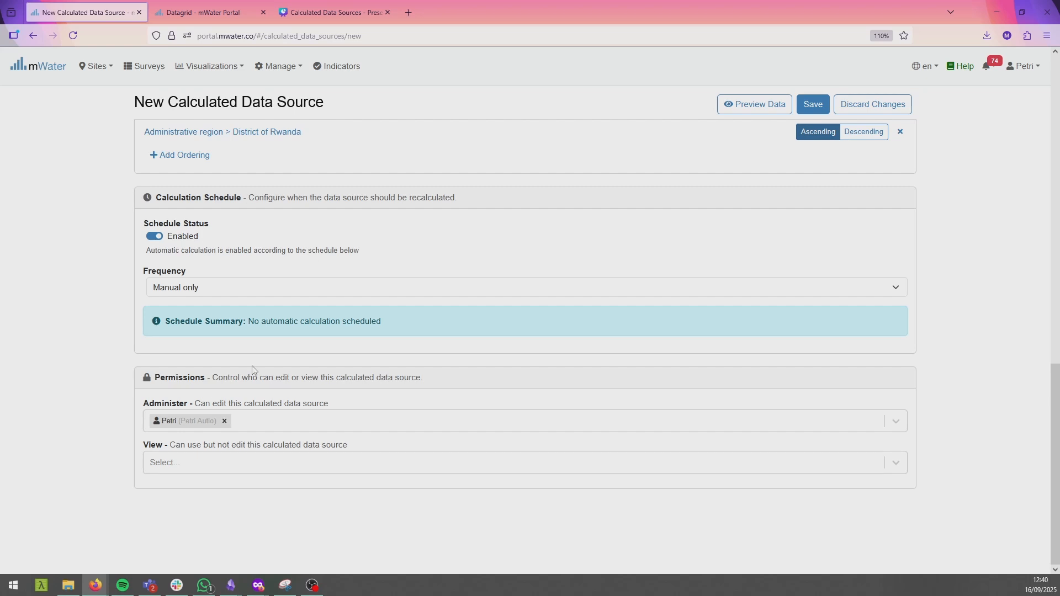
pyautogui.click(235, 294)
pyautogui.click(235, 287)
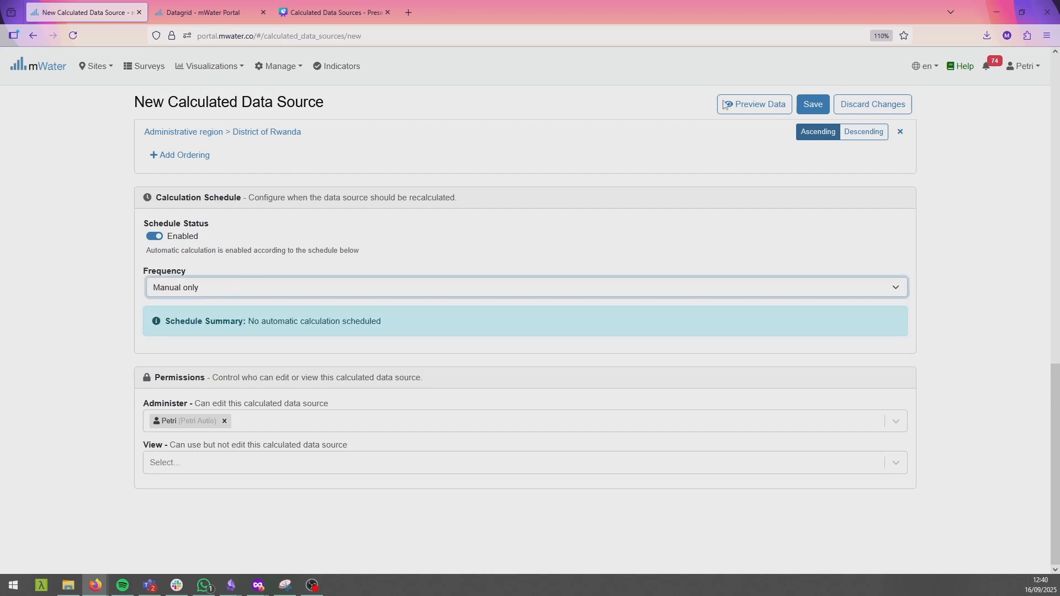
# Step: Preview the calculated data and examine the functional percentages by district, including Kamonyi's value
pyautogui.click(760, 106)
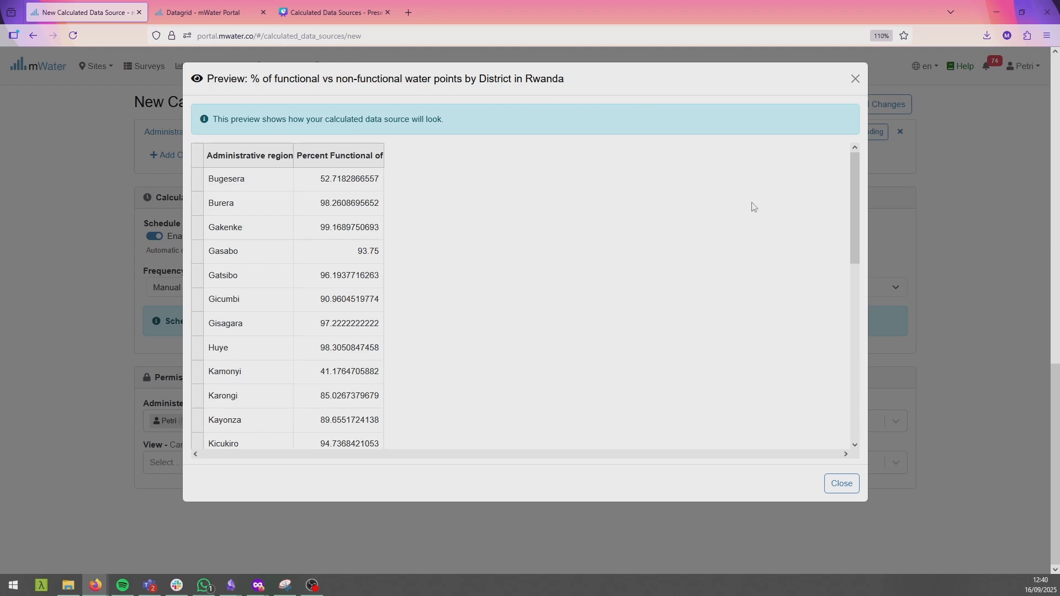
pyautogui.moveTo(856, 199); pyautogui.dragTo(844, 231)
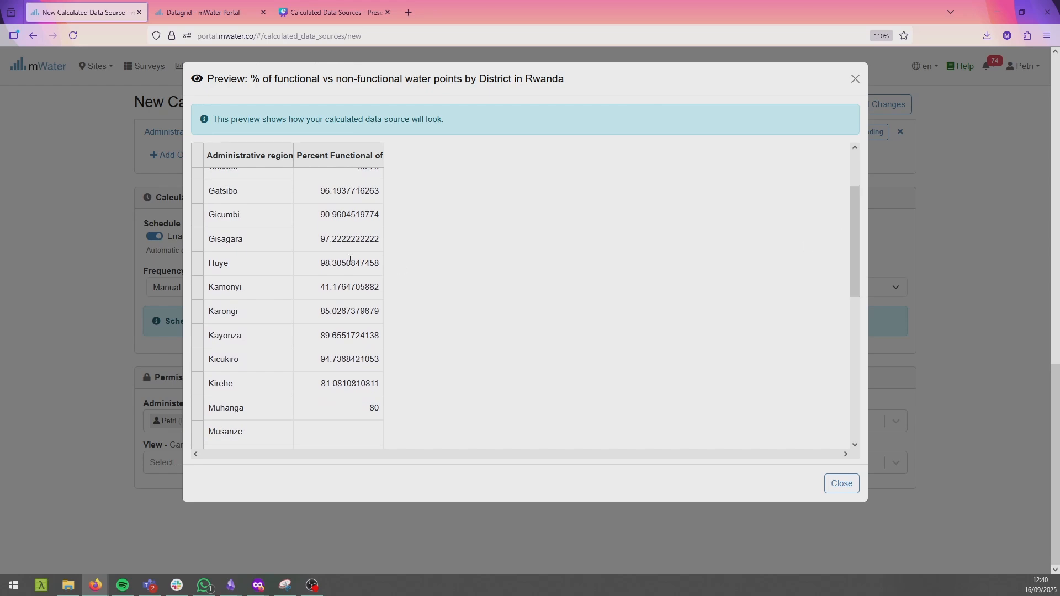
pyautogui.moveTo(318, 286); pyautogui.dragTo(391, 291)
pyautogui.click(404, 303)
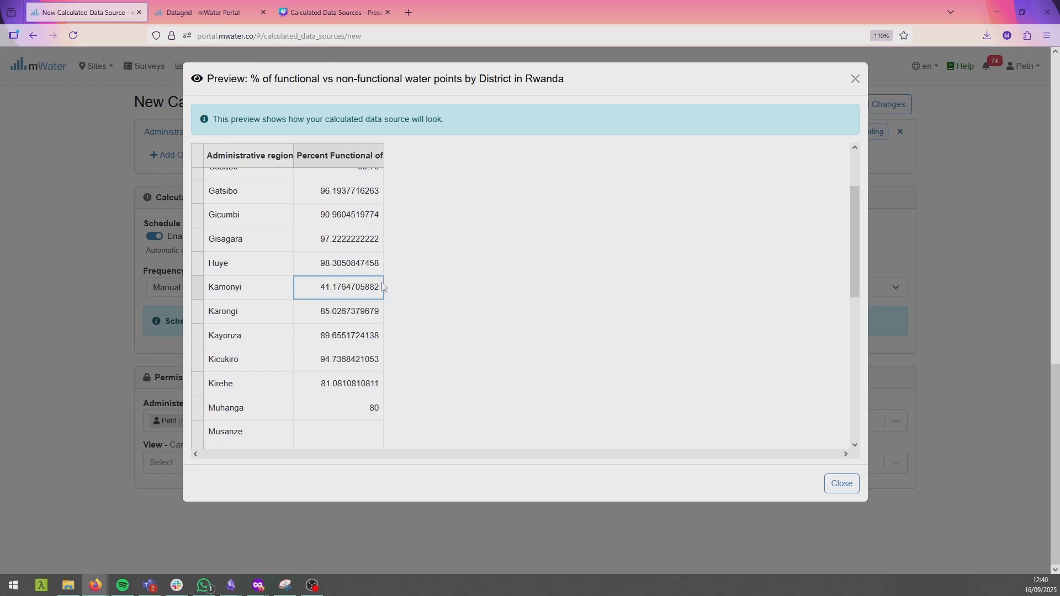
pyautogui.click(837, 485)
# Step: Save the calculated data source and recalculate "% of functional vs non-functional water points by District in Rwanda"
pyautogui.scroll(2, 378, 339)
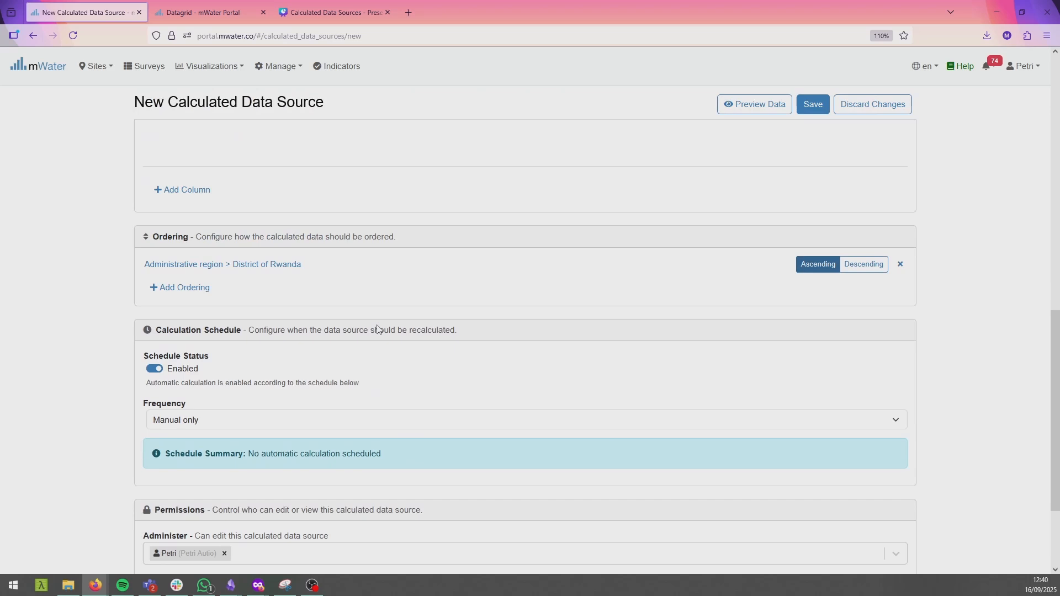
pyautogui.scroll(-2, 575, 289)
pyautogui.scroll(2, 563, 270)
pyautogui.scroll(6, 637, 201)
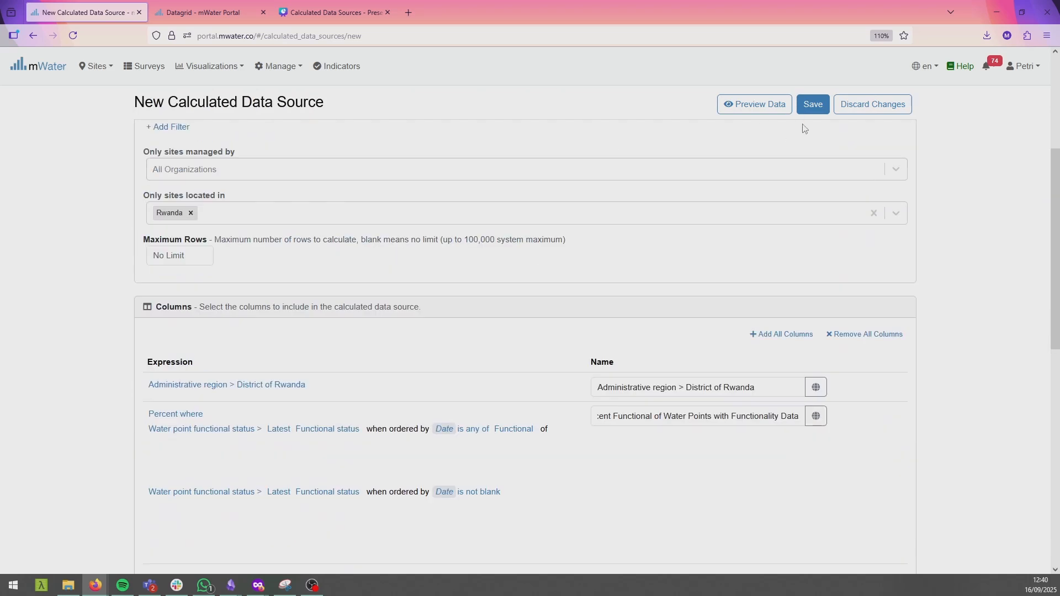
pyautogui.click(807, 110)
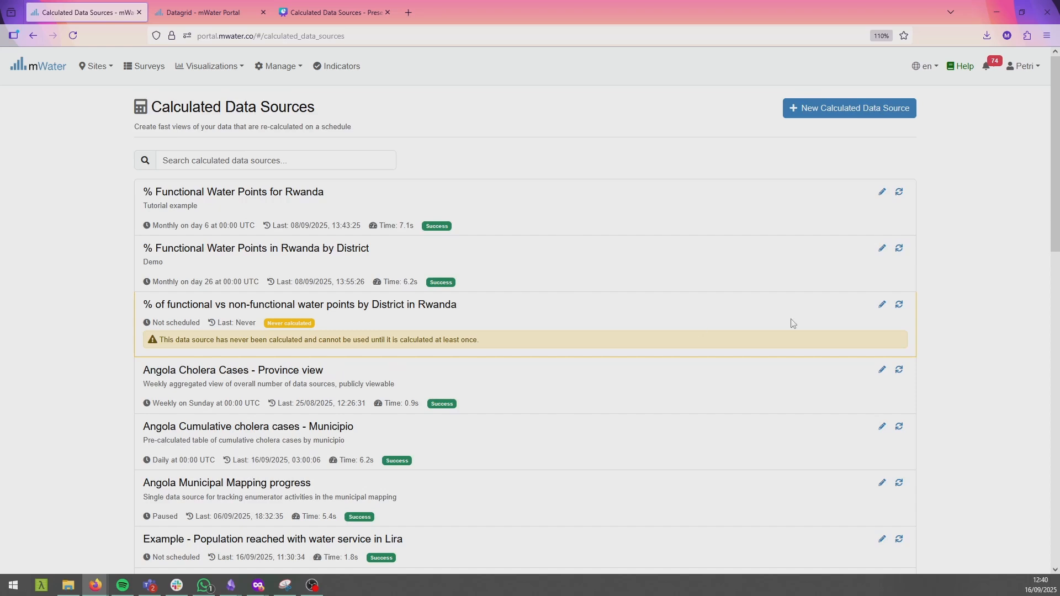
pyautogui.click(899, 304)
pyautogui.click(202, 70)
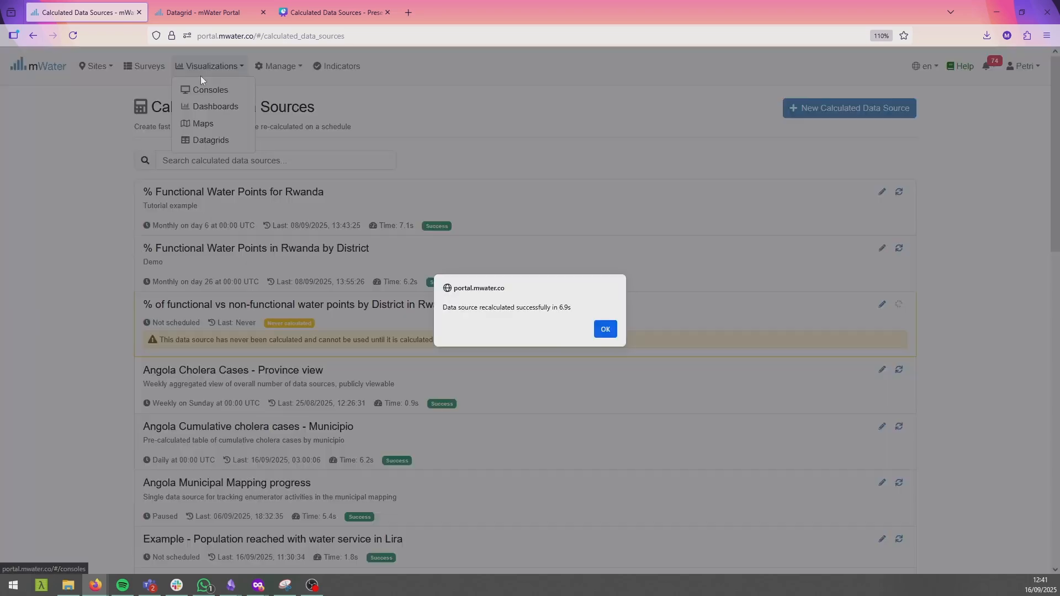
pyautogui.click(605, 329)
# Step: Create a new dashboard and add a chart widget of type Bar
pyautogui.click(231, 106)
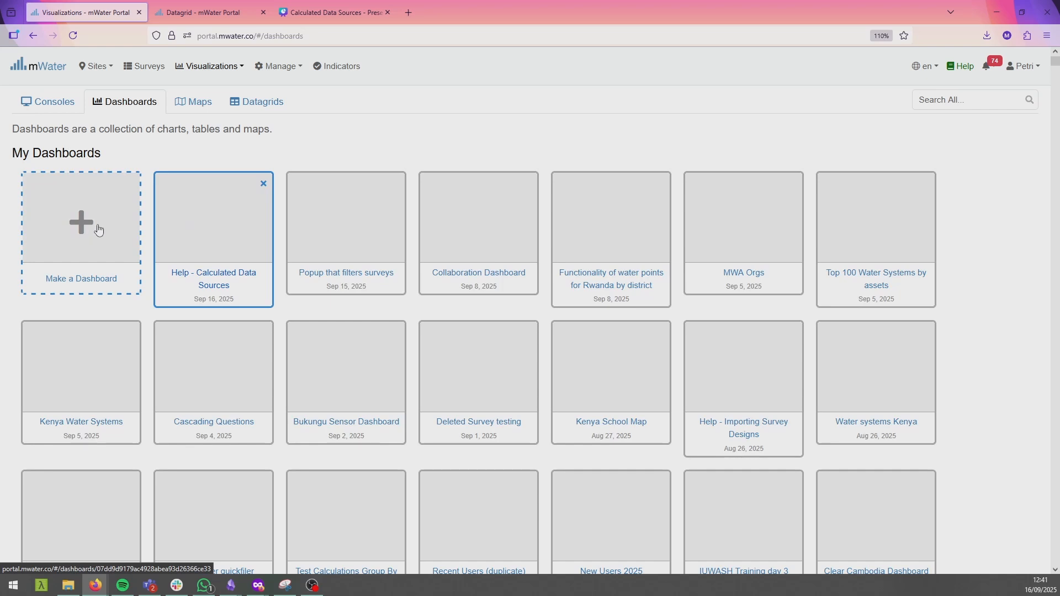
pyautogui.click(102, 195)
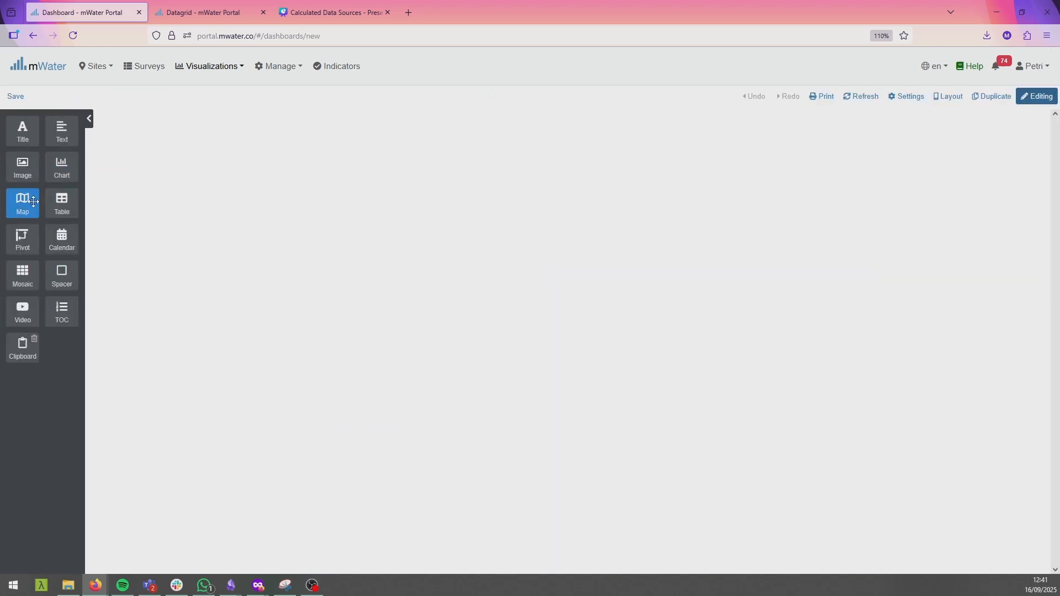
pyautogui.moveTo(62, 169); pyautogui.dragTo(532, 223)
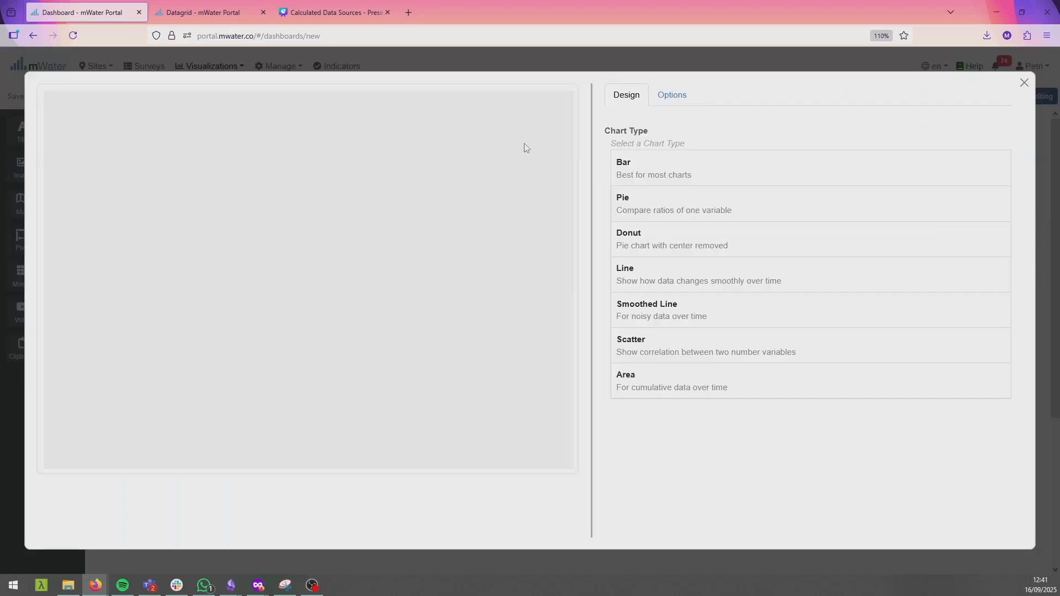
pyautogui.click(638, 169)
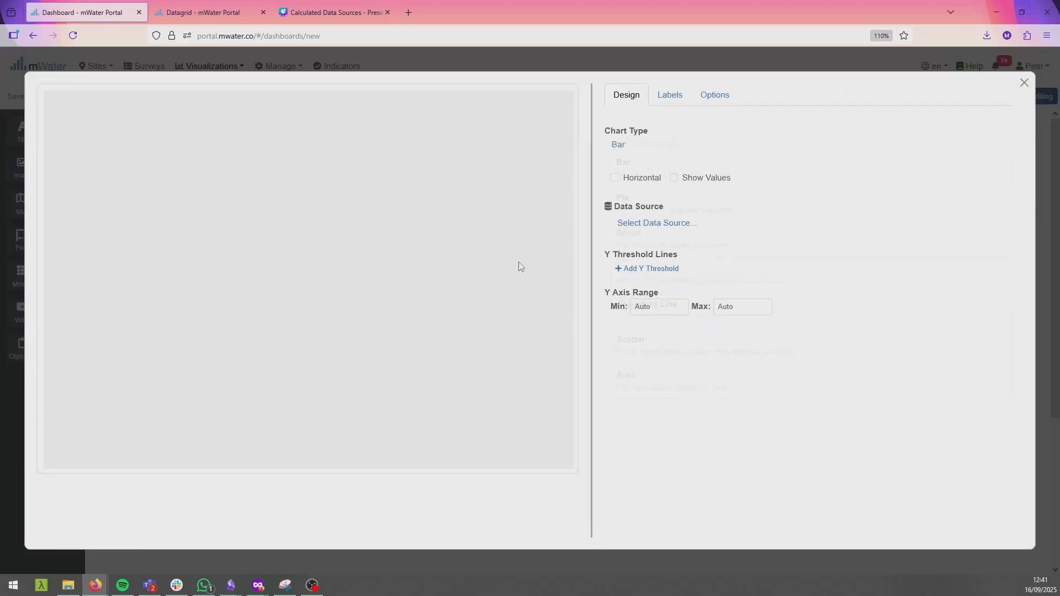
# Step: Set the chart's data source to the calculated "% of functional vs non-functional water points by District in Rwanda"
pyautogui.click(664, 206)
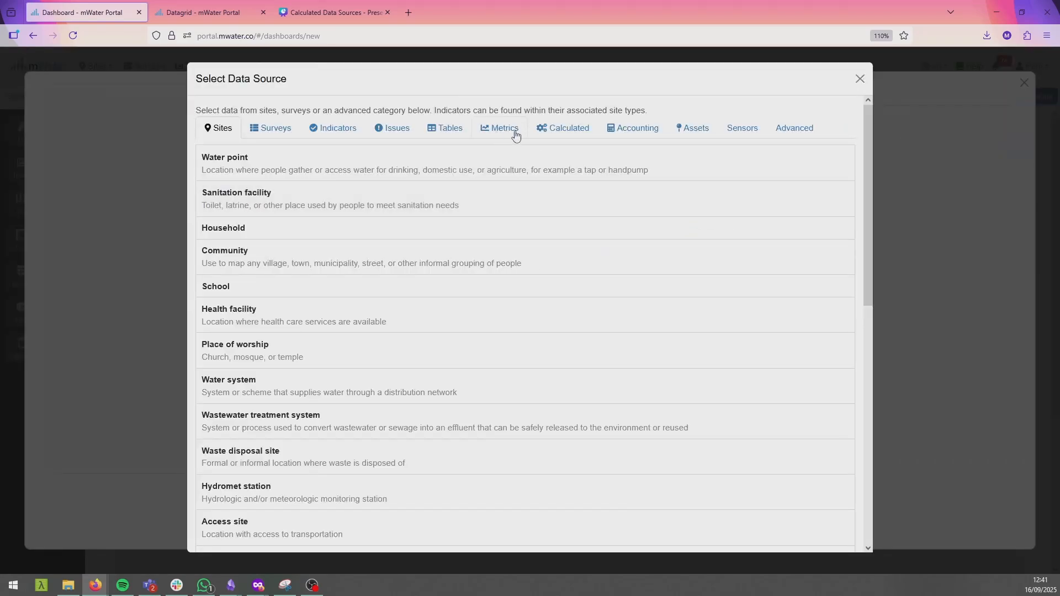
pyautogui.click(538, 133)
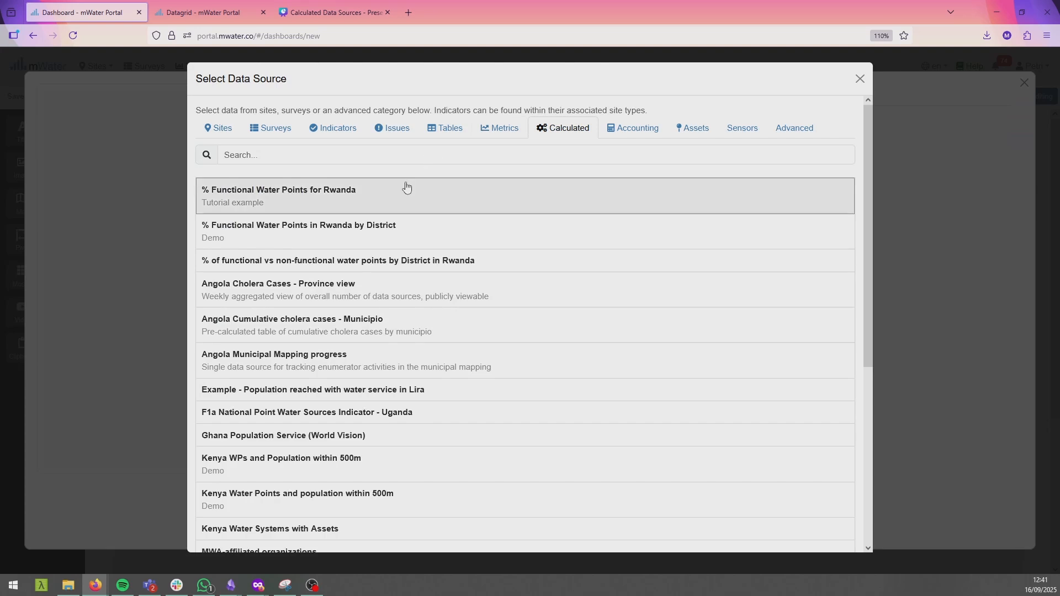
pyautogui.click(397, 265)
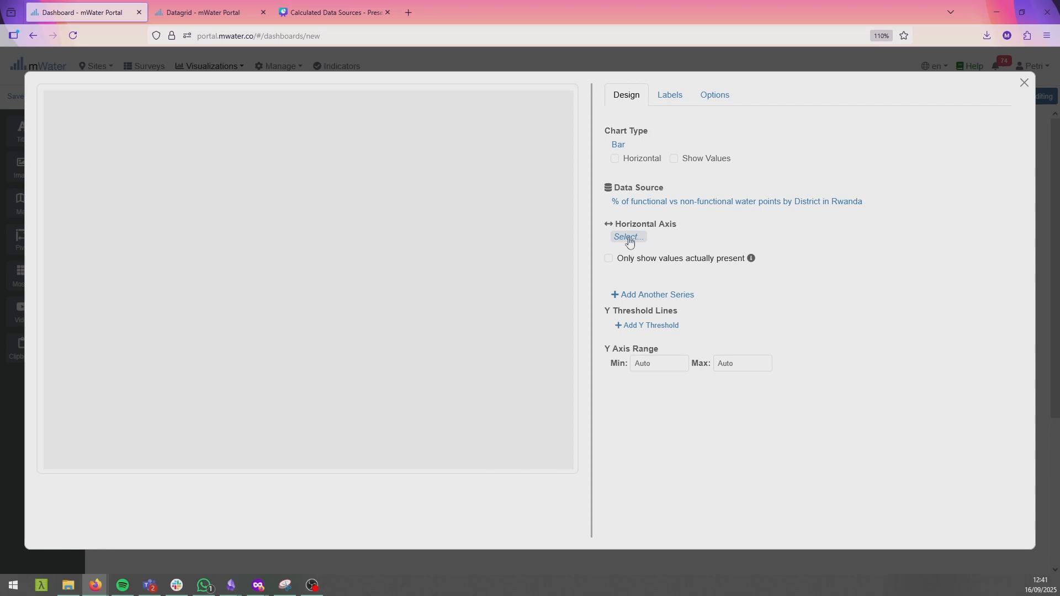
# Step: Use Administrative region > District of Rwanda as the chart's category axis and make the bars horizontal
pyautogui.click(629, 242)
pyautogui.click(228, 166)
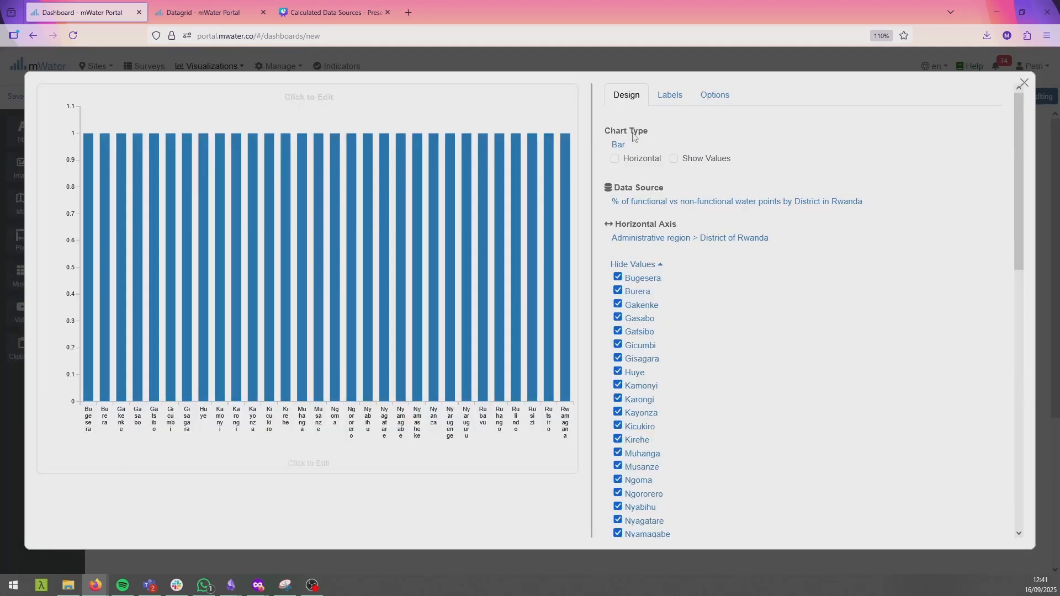
pyautogui.click(615, 159)
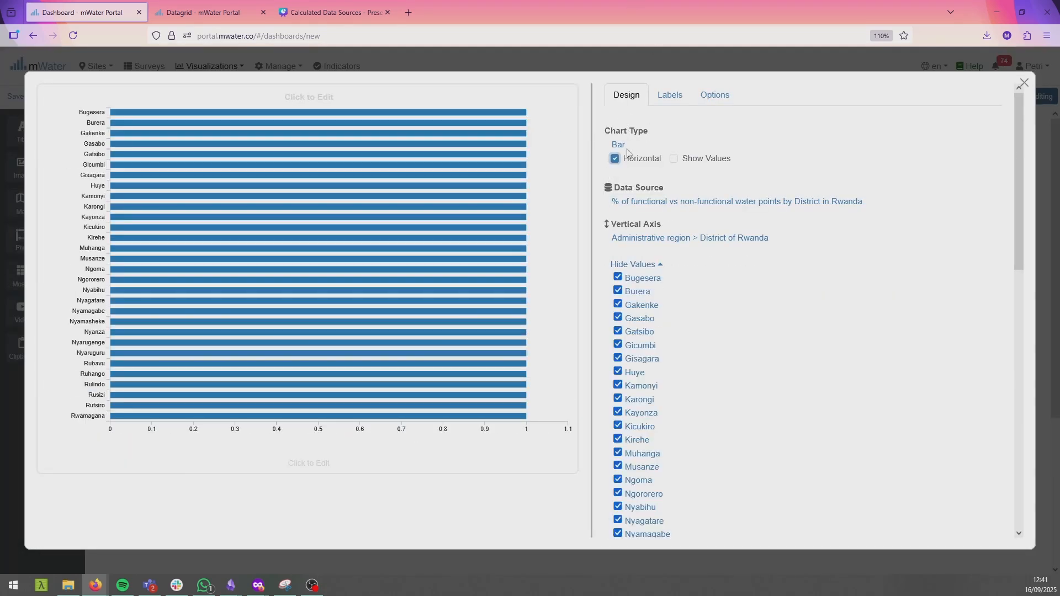
# Step: Plot Percent Functional of Water Points with Functionality Data on the chart's horizontal axis and format it as Percent decimal: 12.34%
pyautogui.scroll(-9, 628, 221)
pyautogui.scroll(2, 630, 333)
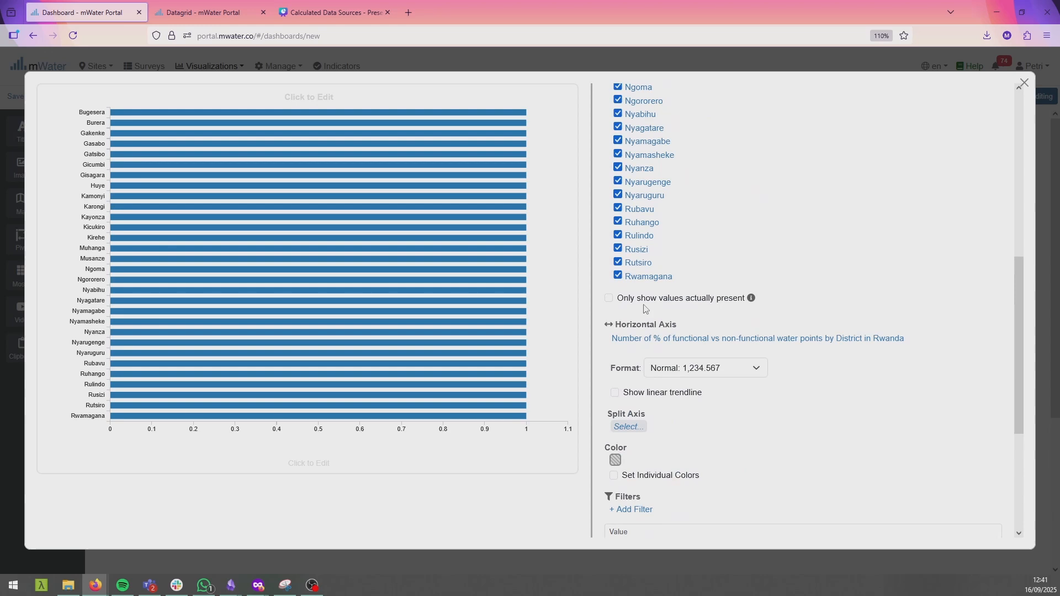
pyautogui.click(629, 338)
pyautogui.click(628, 339)
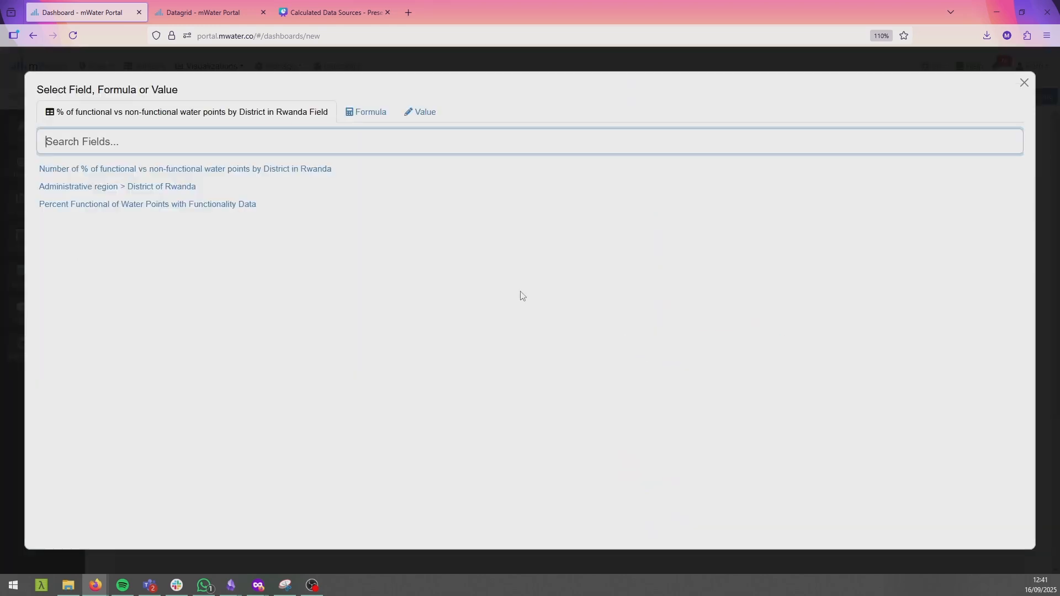
pyautogui.click(142, 204)
pyautogui.click(702, 379)
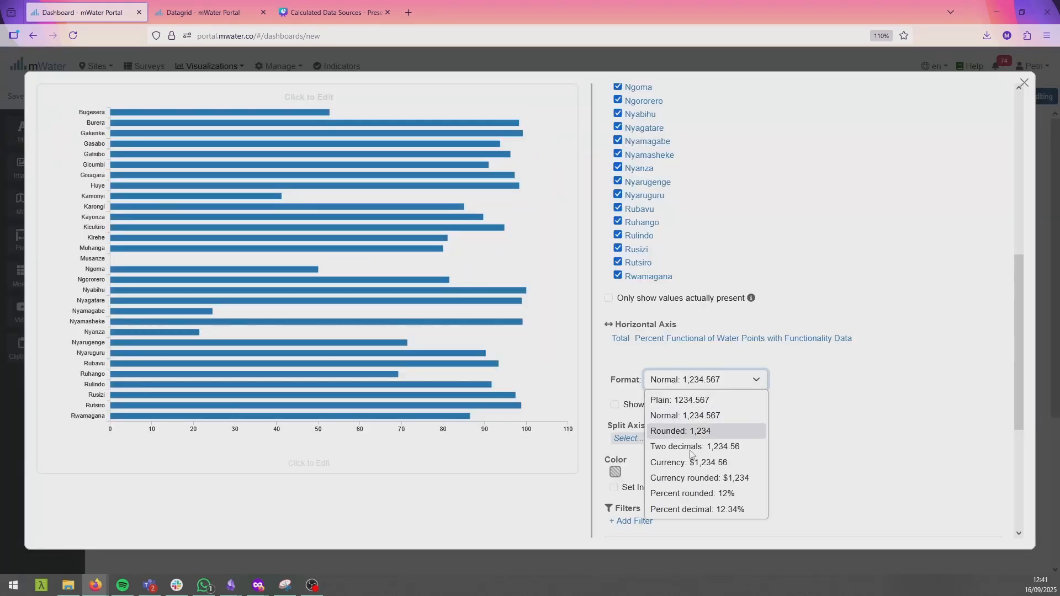
pyautogui.click(689, 510)
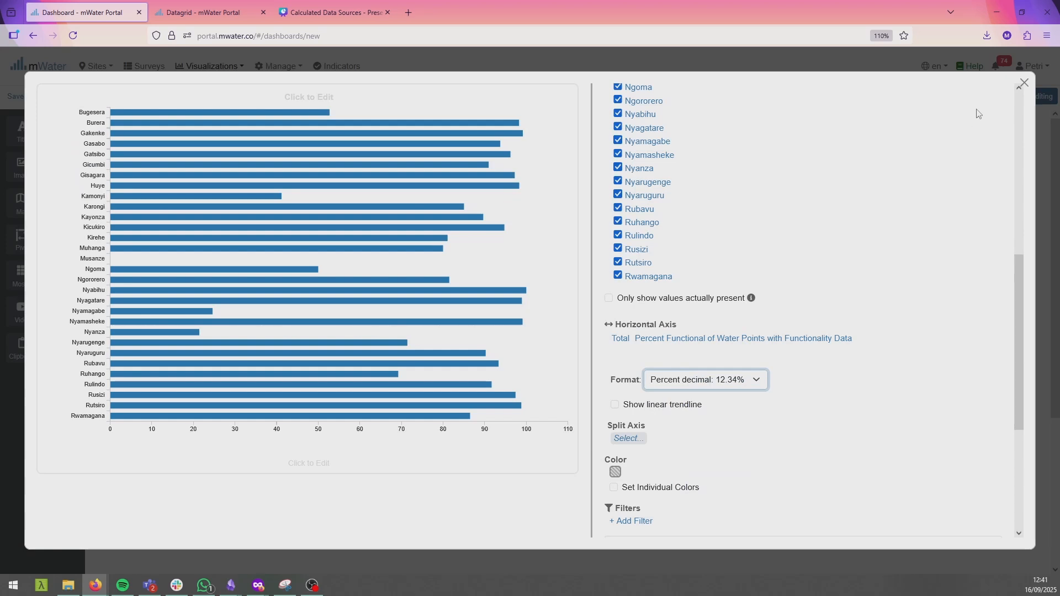
# Step: Color the chart's bars medium teal and close the chart editor
pyautogui.scroll(-3, 718, 276)
pyautogui.click(615, 302)
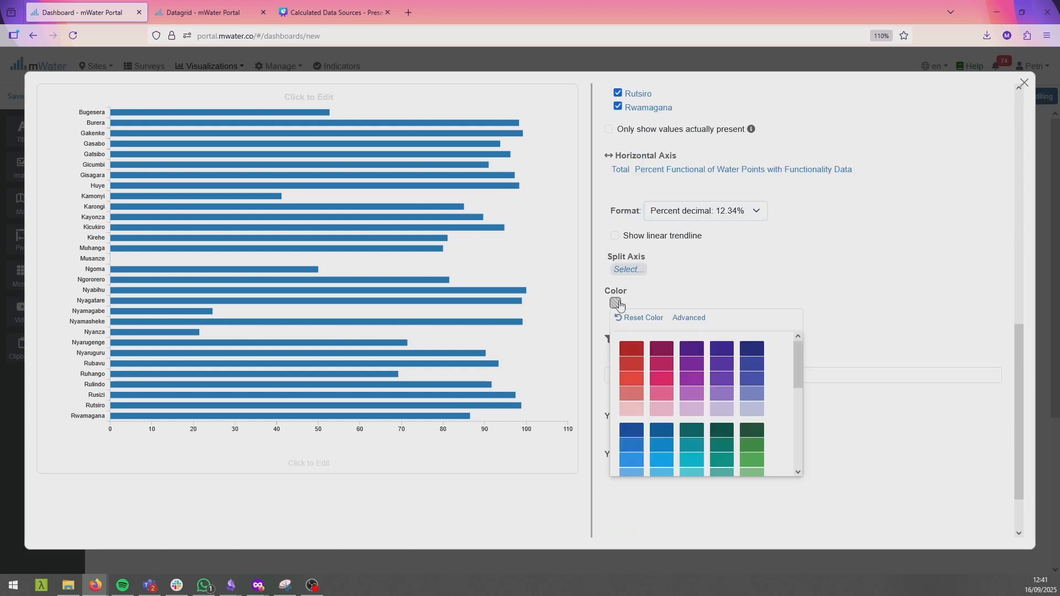
pyautogui.scroll(-1, 717, 398)
pyautogui.click(752, 403)
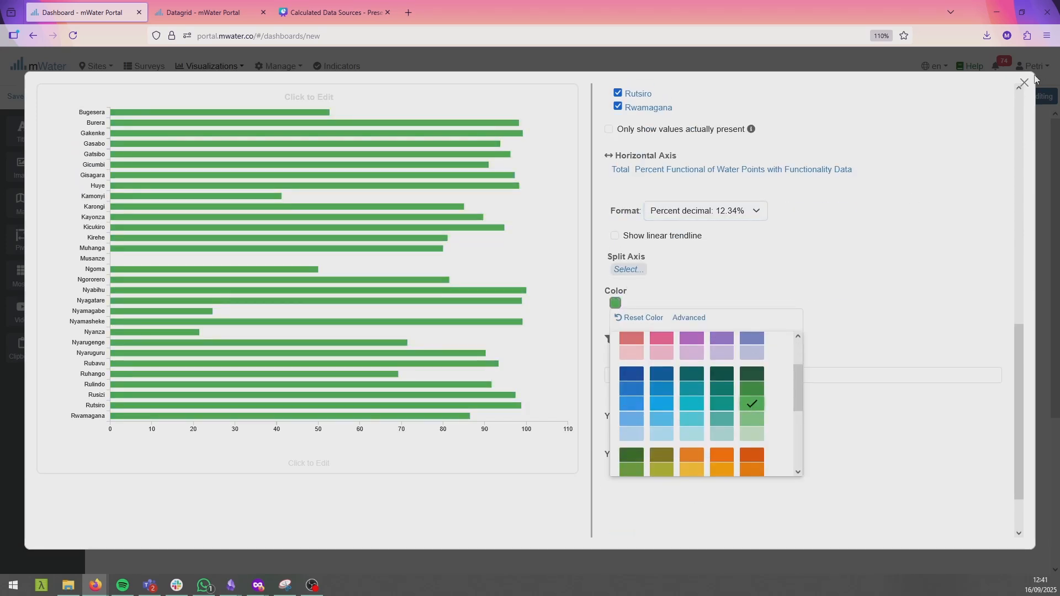
pyautogui.click(722, 417)
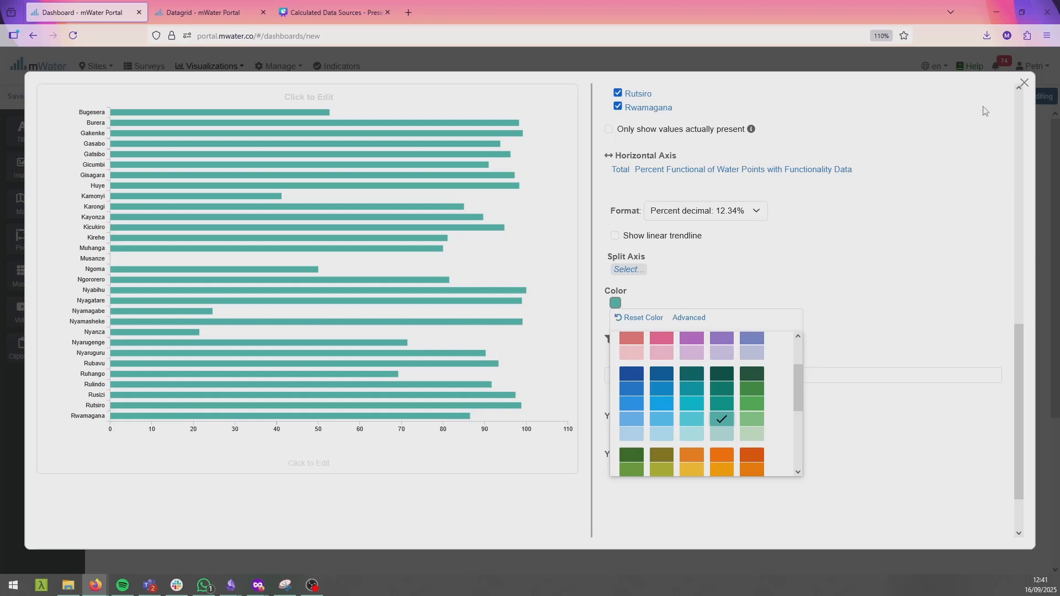
pyautogui.click(1024, 83)
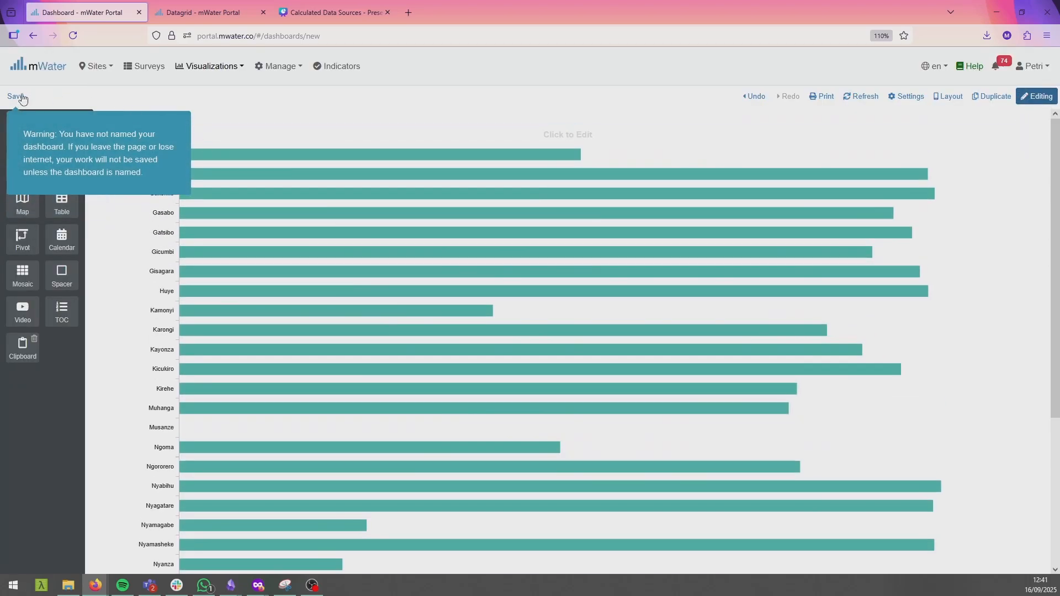
# Step: Save the dashboard under the name "% Functionality in Rwanda"
pyautogui.click(16, 96)
pyautogui.click(394, 111)
pyautogui.write('% Functin')
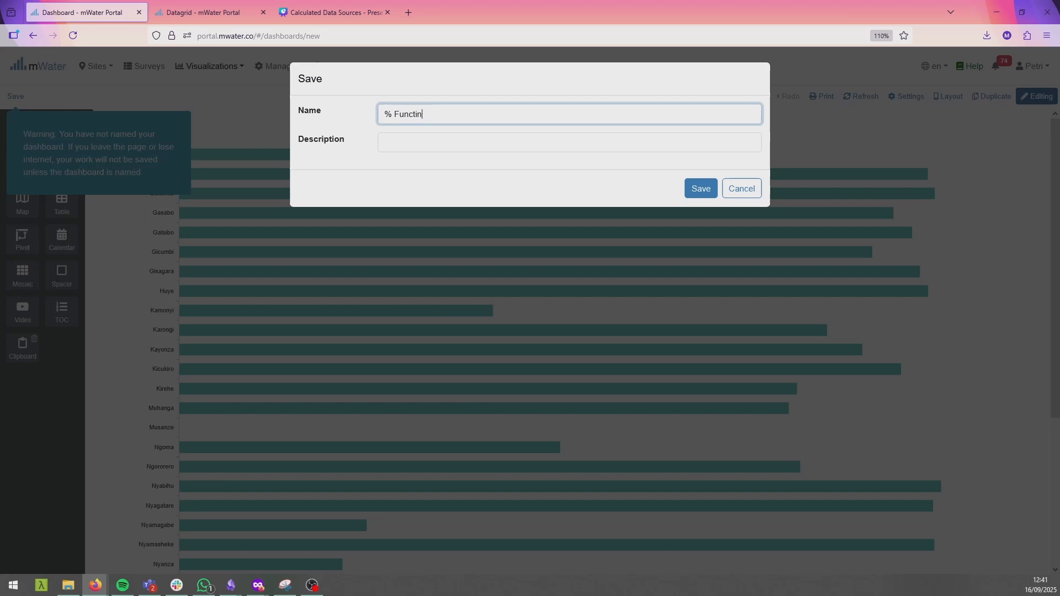
pyautogui.press('BackSpace')
pyautogui.write('onality in Rwanda')
pyautogui.click(698, 190)
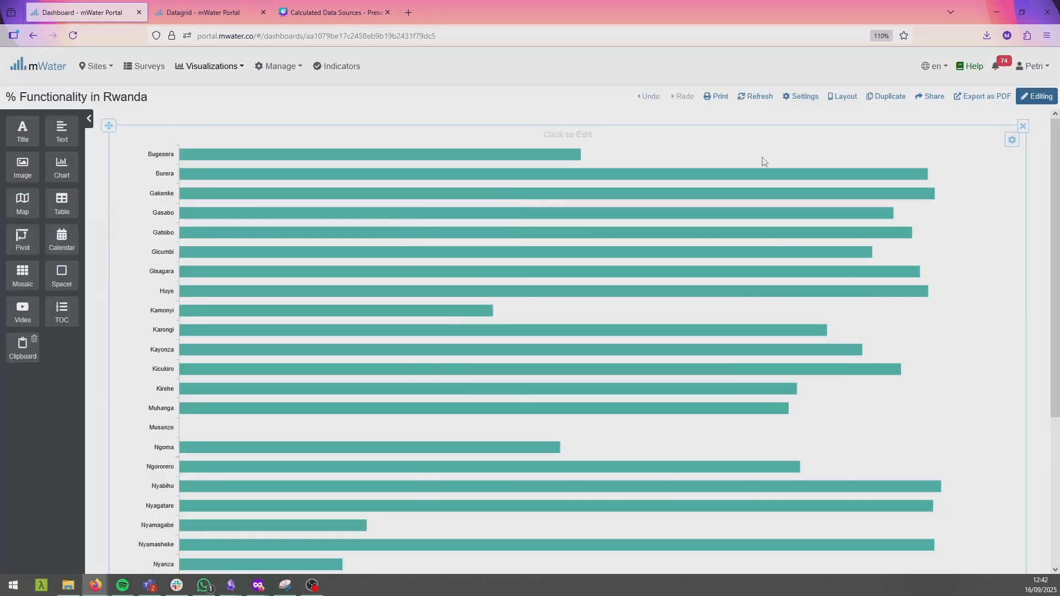
# Step: Reopen the chart's design and try the Percent rounded: 12% format for the horizontal axis
pyautogui.click(1012, 140)
pyautogui.click(945, 156)
pyautogui.scroll(-5, 728, 277)
pyautogui.scroll(-3, 727, 277)
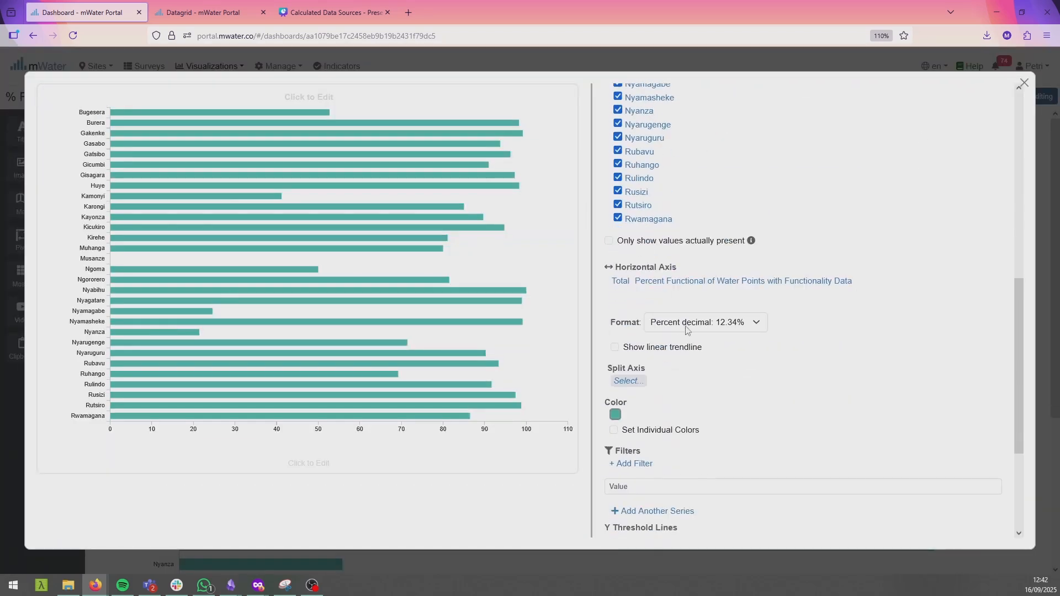
pyautogui.click(676, 320)
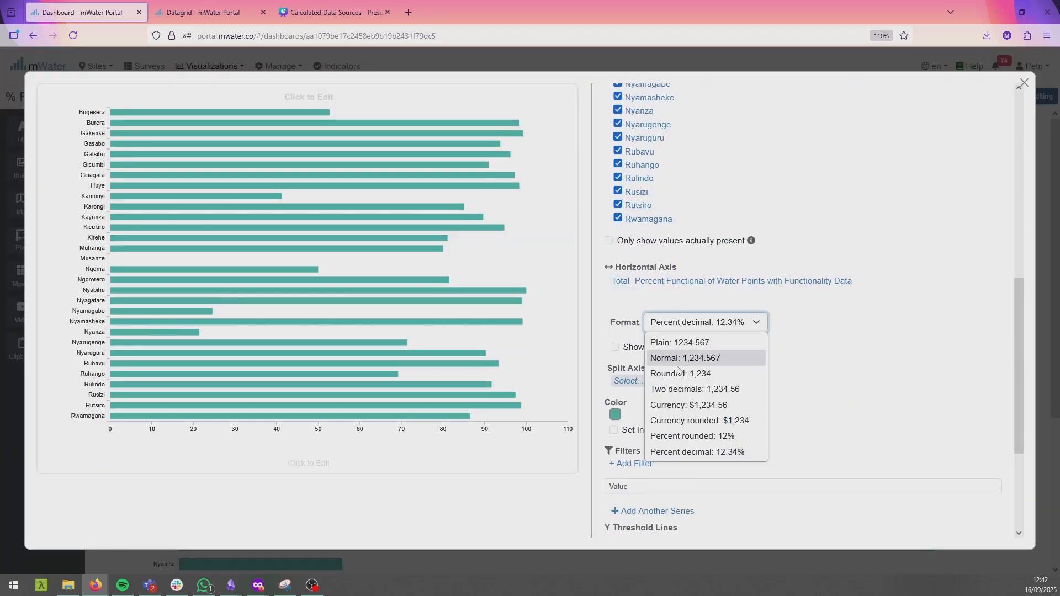
pyautogui.click(697, 437)
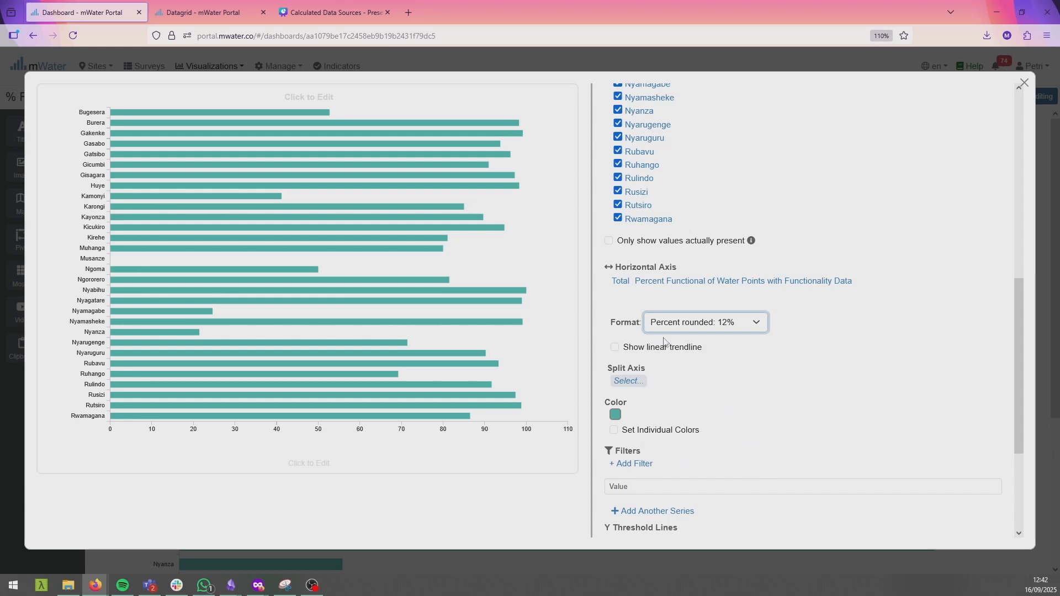
pyautogui.click(1024, 83)
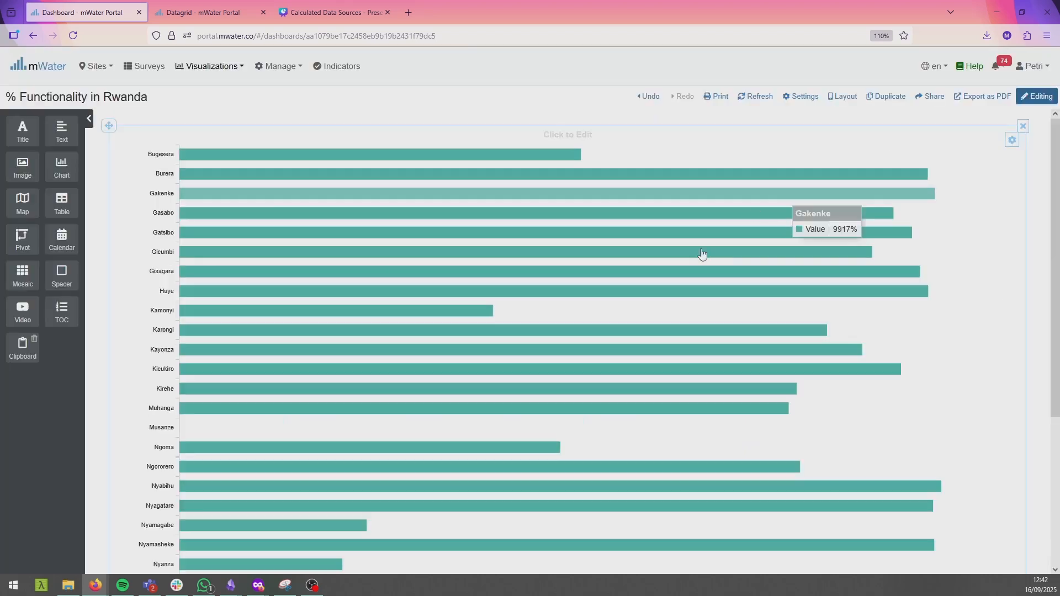
# Step: Divide the chart's horizontal axis value by the number 100
pyautogui.click(1014, 145)
pyautogui.click(994, 161)
pyautogui.scroll(-5, 650, 249)
pyautogui.scroll(-7, 650, 248)
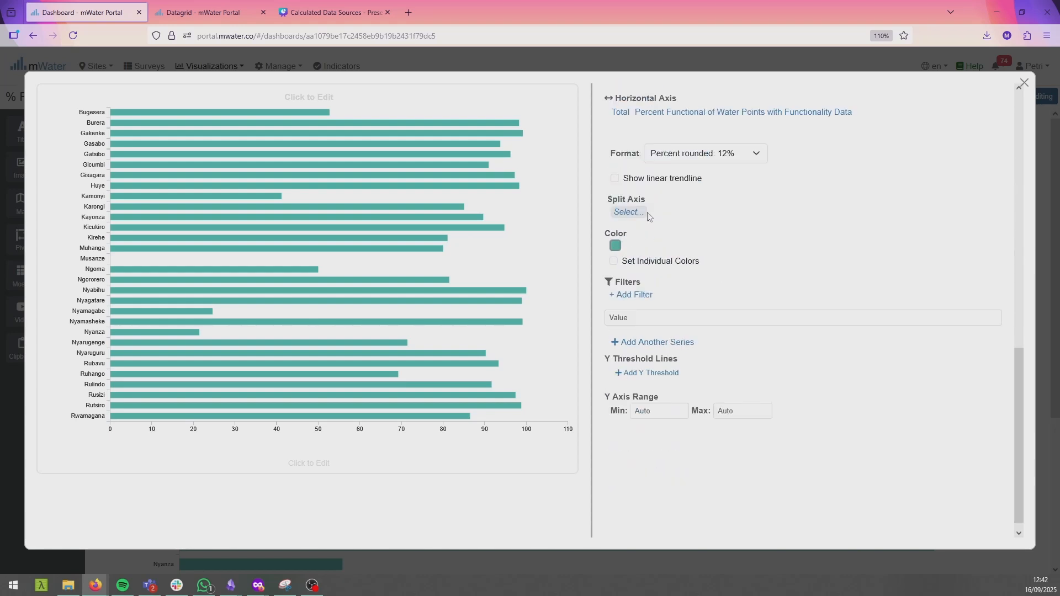
pyautogui.scroll(2, 650, 248)
pyautogui.click(634, 250)
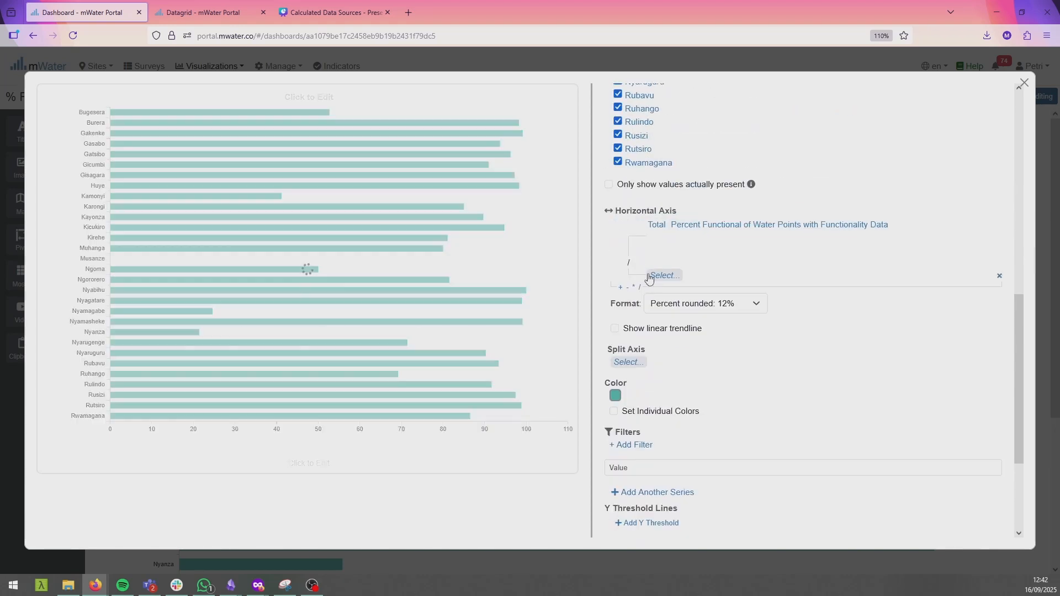
pyautogui.click(657, 276)
pyautogui.click(421, 113)
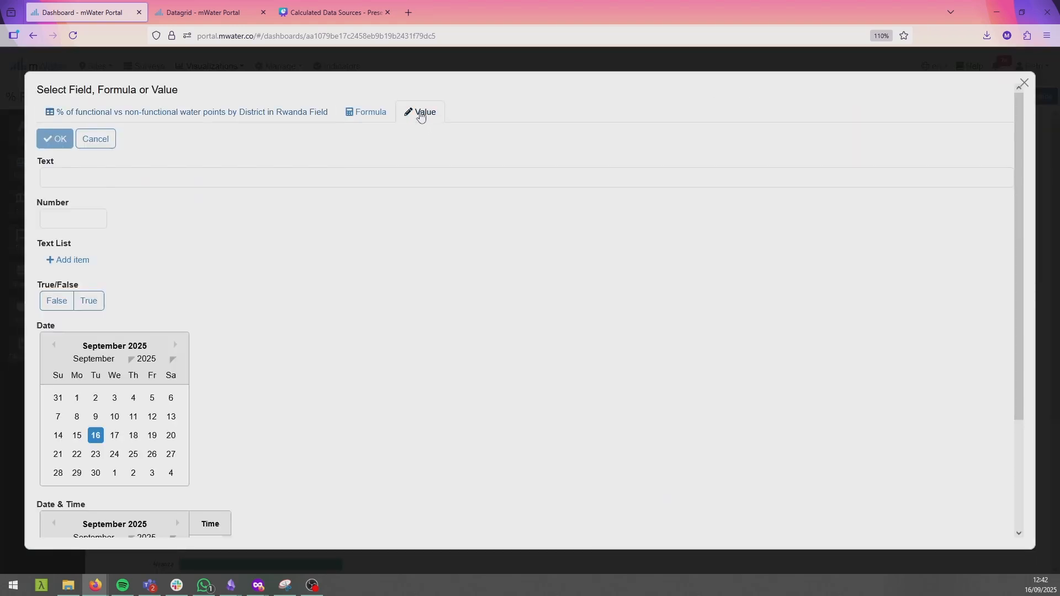
pyautogui.click(80, 216)
pyautogui.write('100')
pyautogui.click(49, 134)
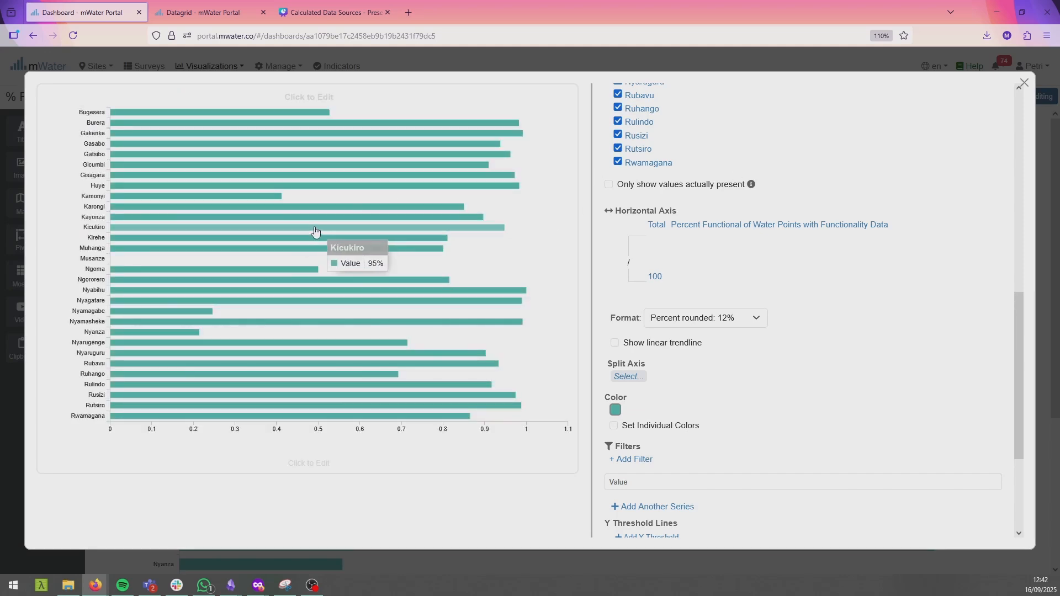
# Step: Format the divided horizontal axis value as Percent decimal: 12.34% and close the chart editor
pyautogui.click(710, 318)
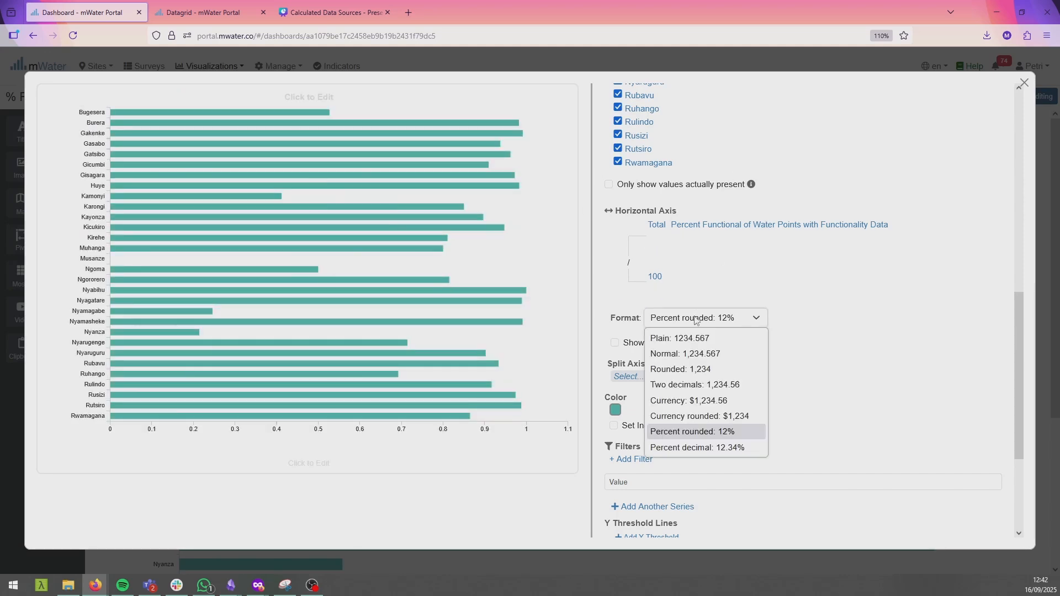
pyautogui.click(723, 448)
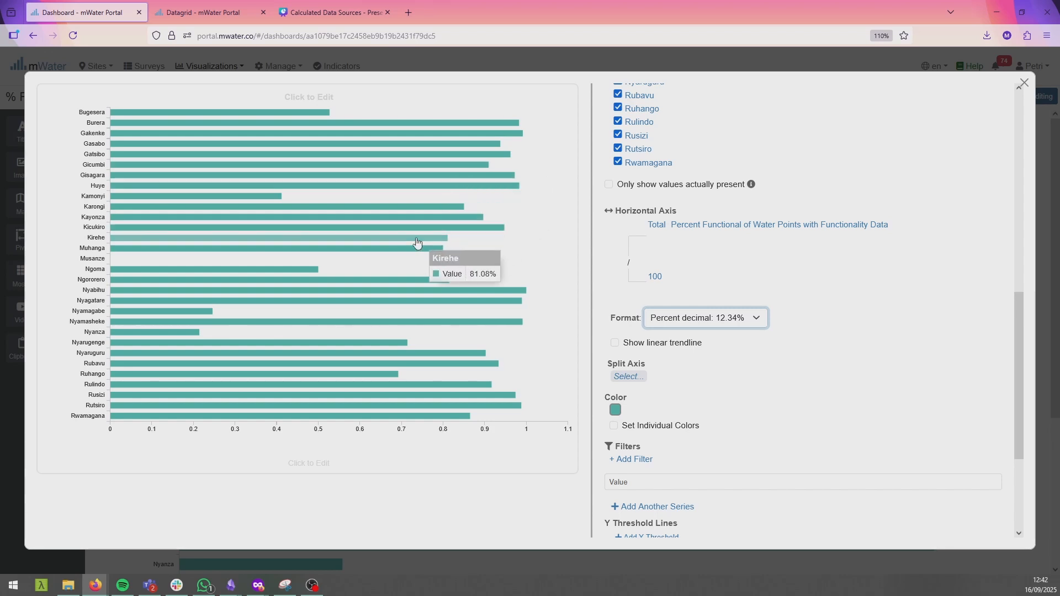
pyautogui.click(1024, 83)
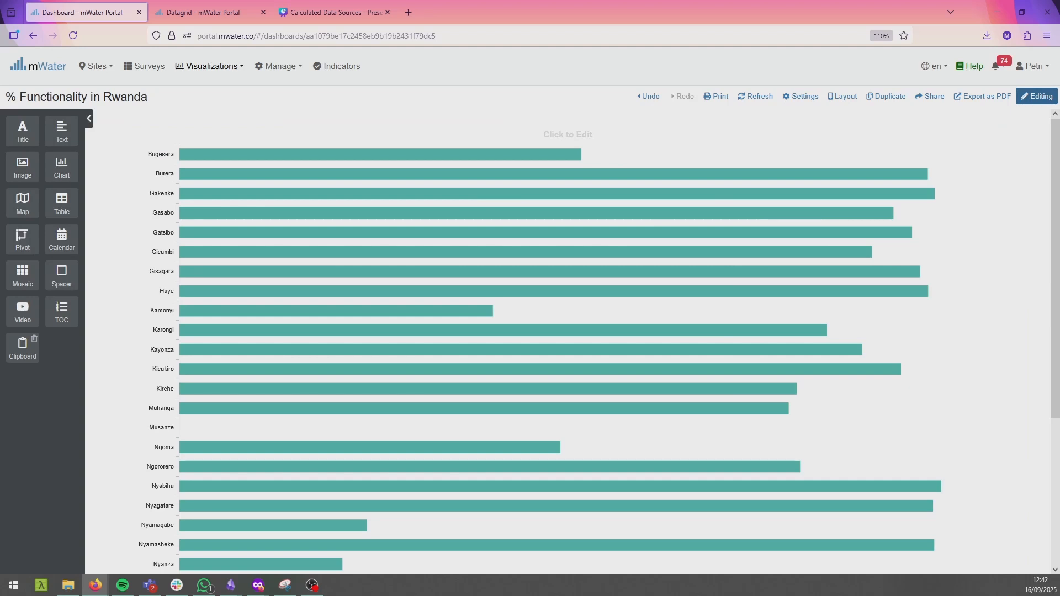
# Step: Look over the dashboard chart and the examples and overview slides of the Calculated Data Sources presentation in Canva
pyautogui.scroll(-3, 948, 277)
pyautogui.scroll(3, 948, 277)
pyautogui.scroll(-2, 773, 180)
pyautogui.scroll(2, 774, 180)
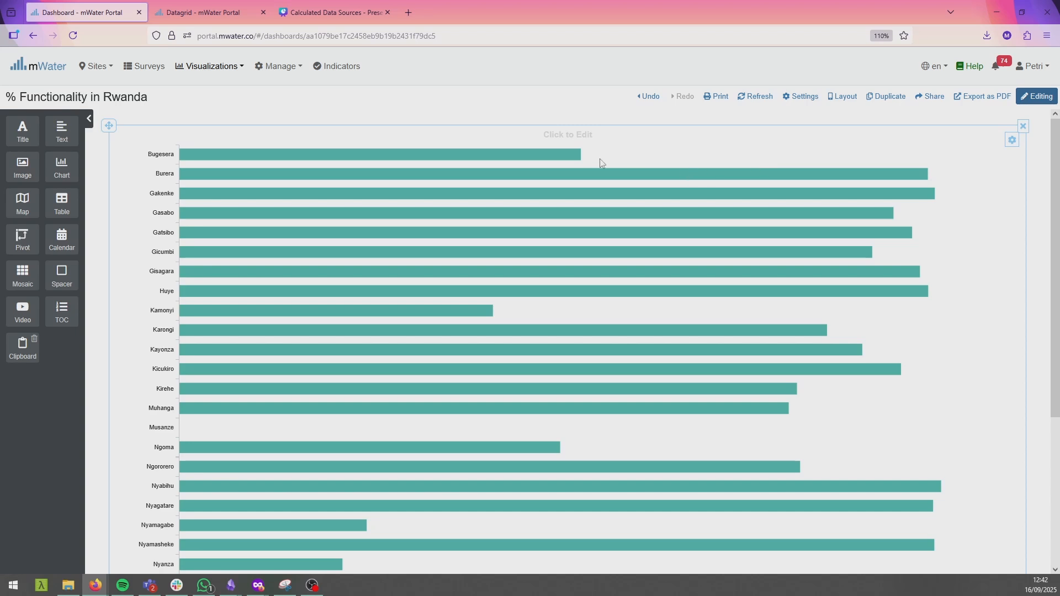
pyautogui.click(287, 14)
pyautogui.scroll(-1, 368, 237)
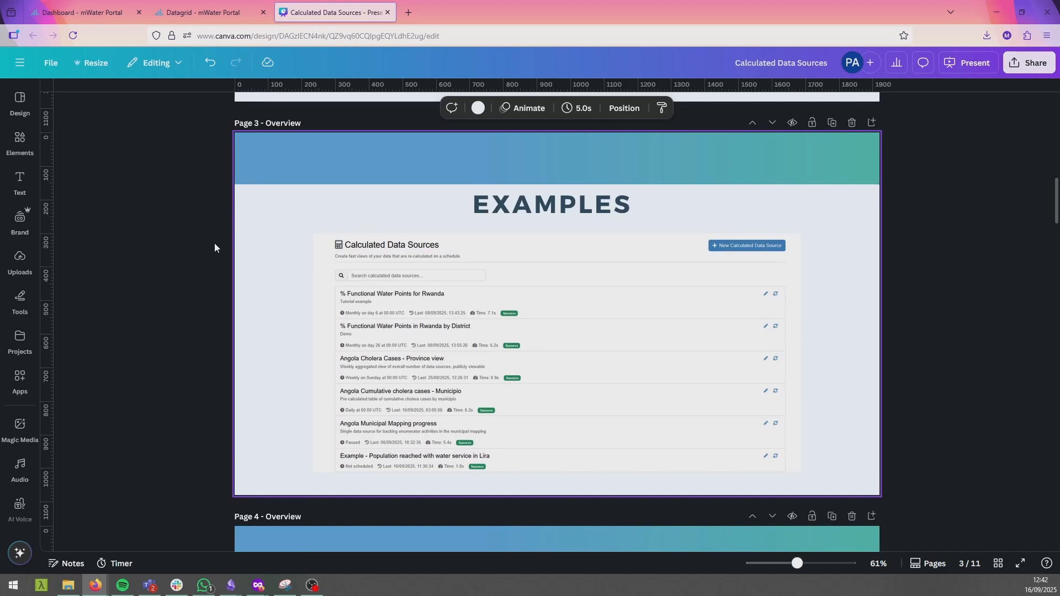
pyautogui.scroll(10, 214, 247)
pyautogui.scroll(-1, 224, 255)
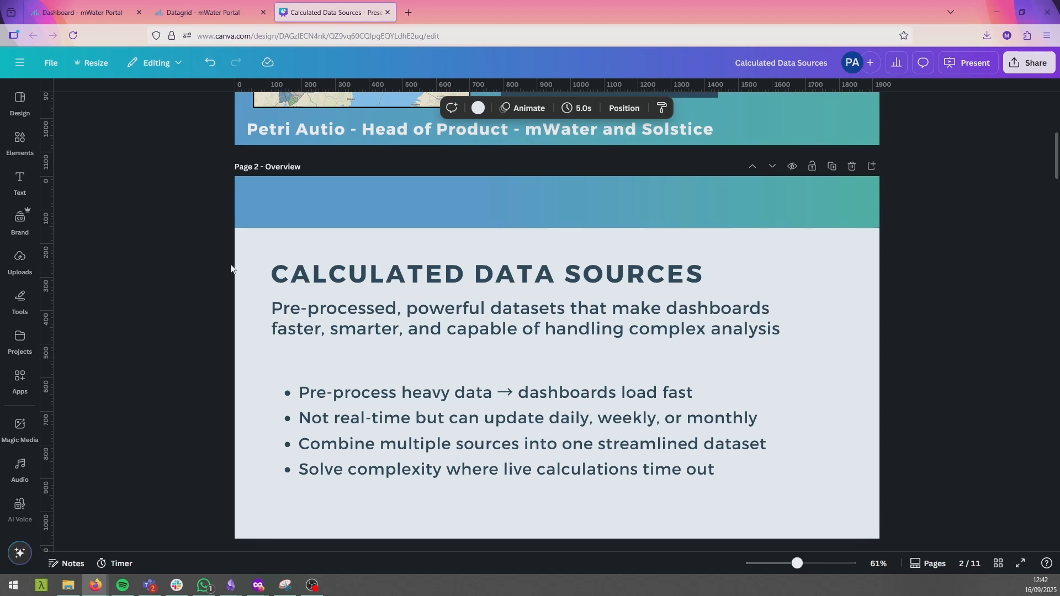
# Step: Return to the mWater Portal and create a calculated data source named "Country summary of WPs, HCFs, and Schools"
pyautogui.click(215, 7)
pyautogui.moveTo(278, 66)
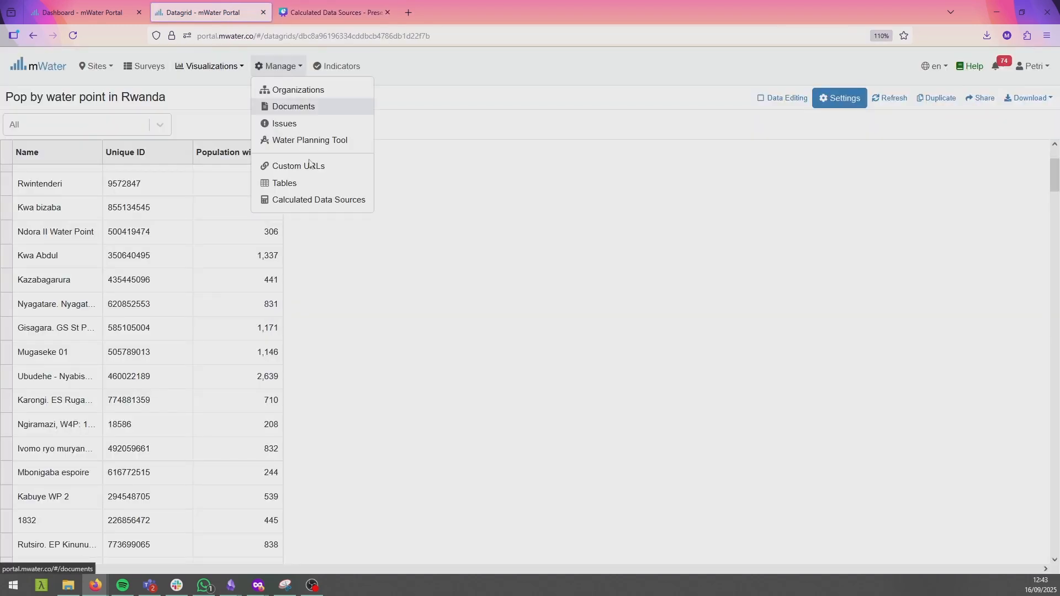
pyautogui.click(328, 202)
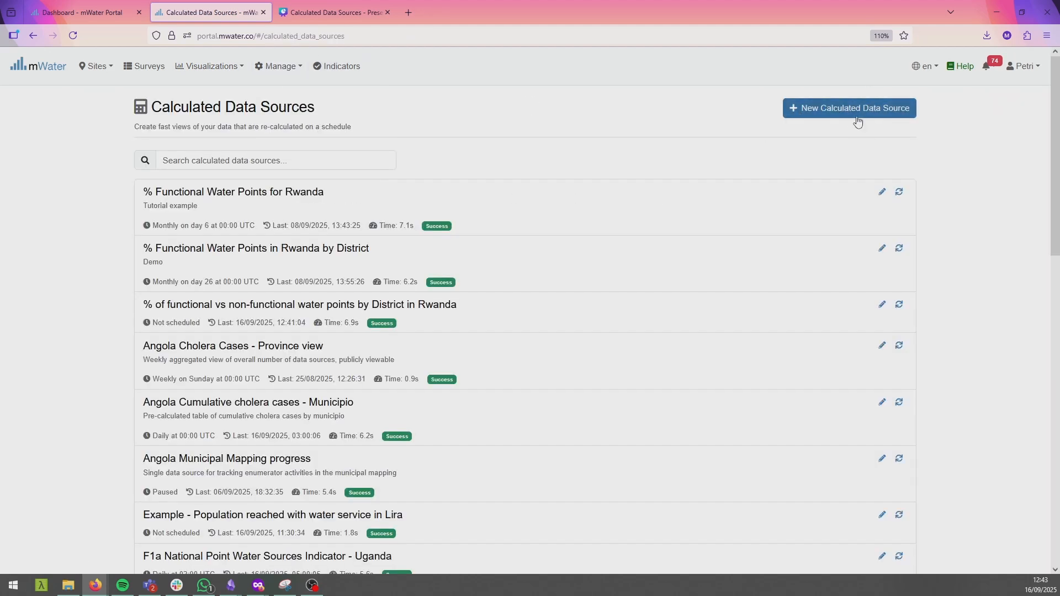
pyautogui.click(795, 113)
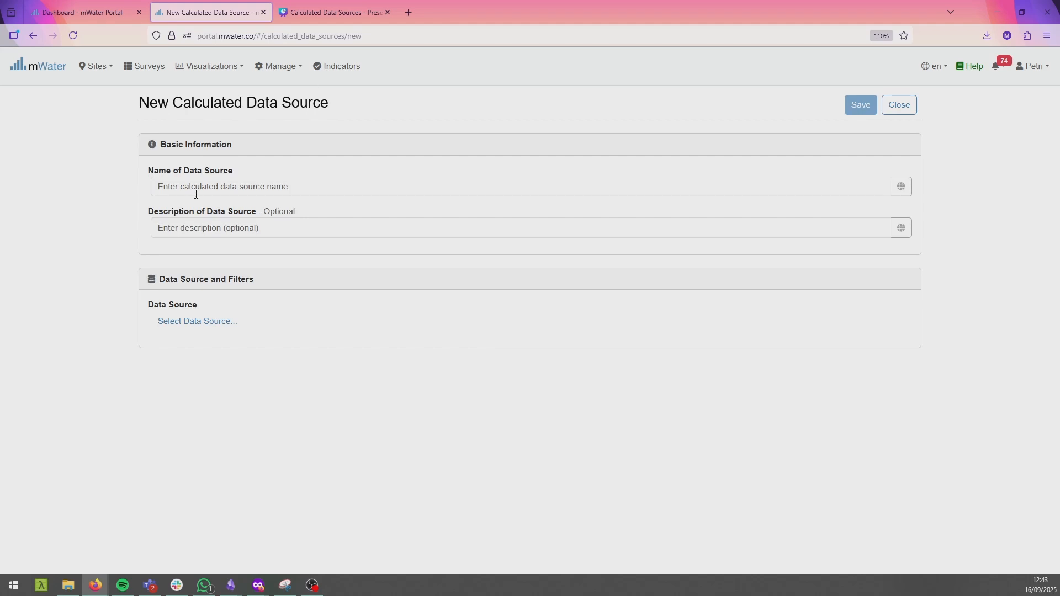
pyautogui.click(196, 195)
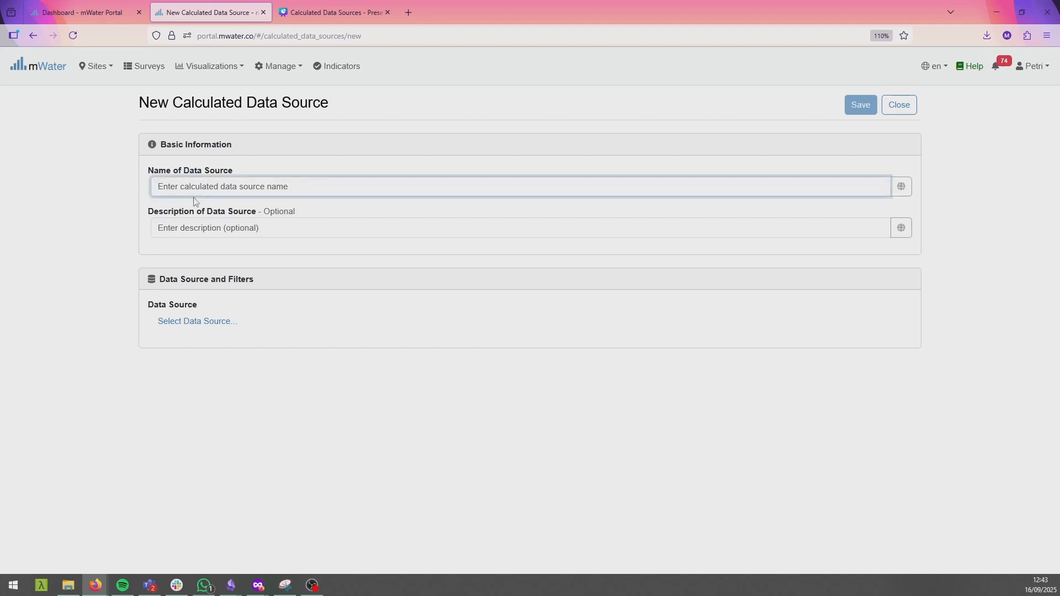
pyautogui.write('Country sum')
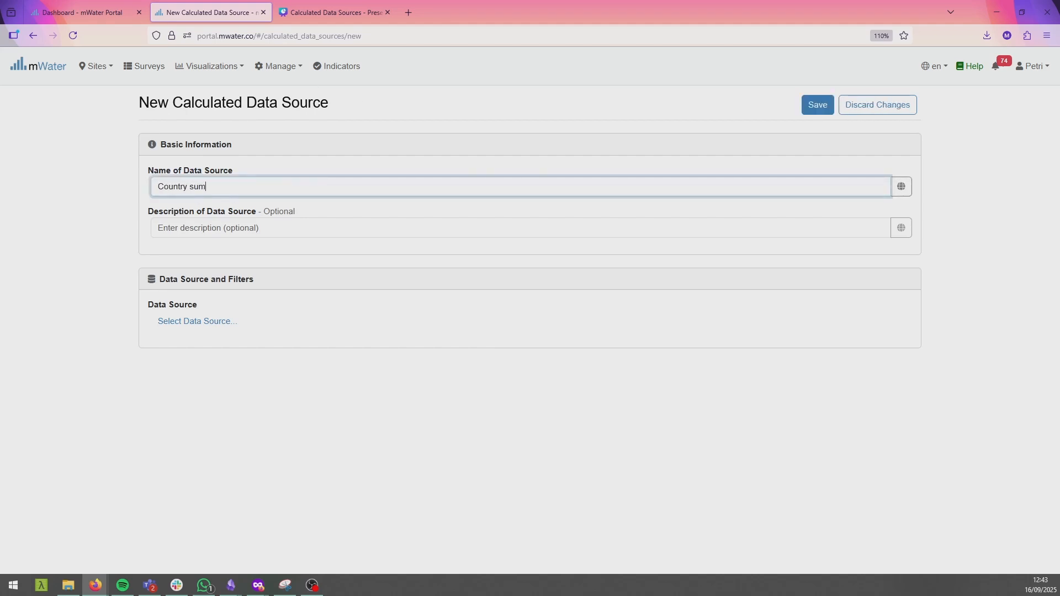
pyautogui.write('mar y of WPs, HCFs, and Schools')
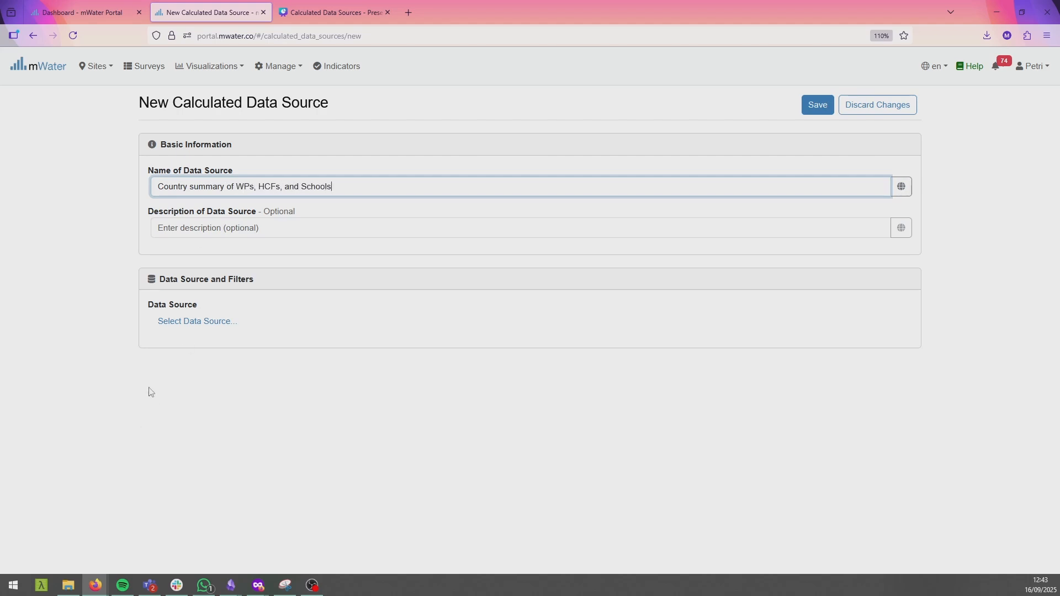
# Step: Choose the advanced source Administrative Regions as the data source for the country summary
pyautogui.click(194, 324)
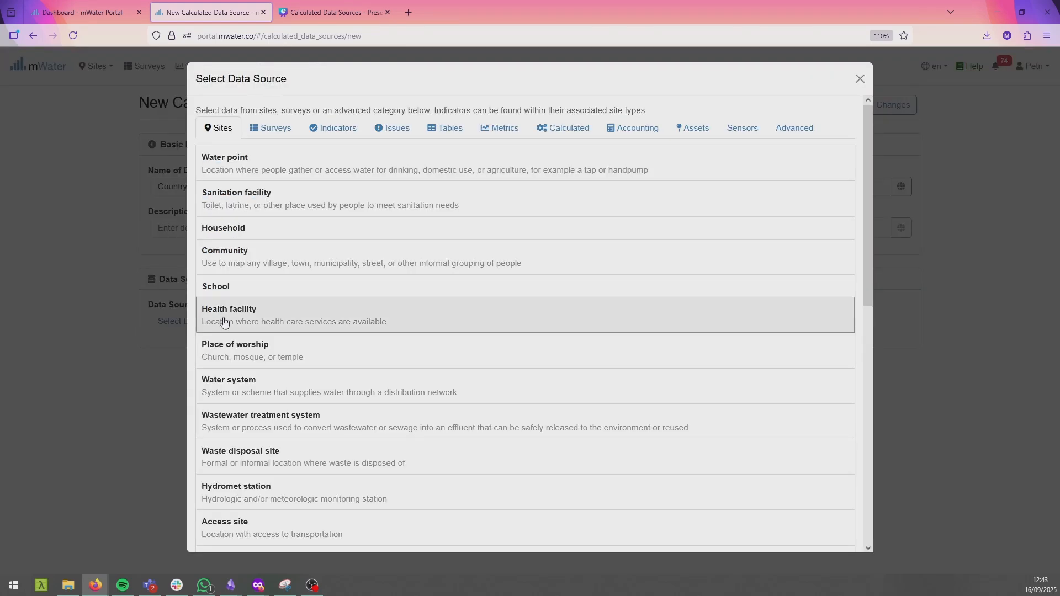
pyautogui.scroll(-2, 714, 107)
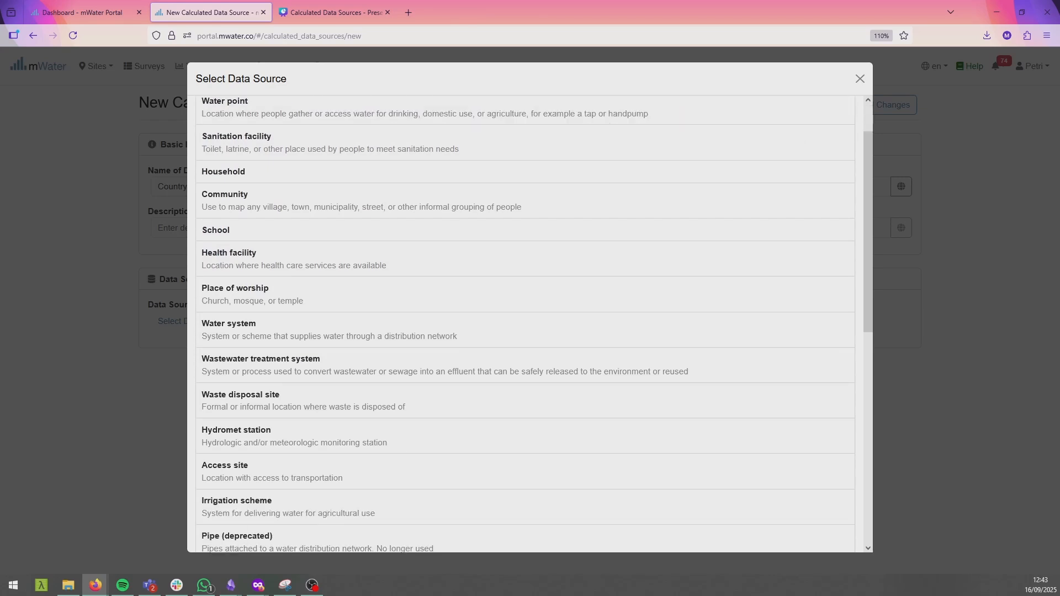
pyautogui.scroll(2, 623, 131)
pyautogui.click(791, 128)
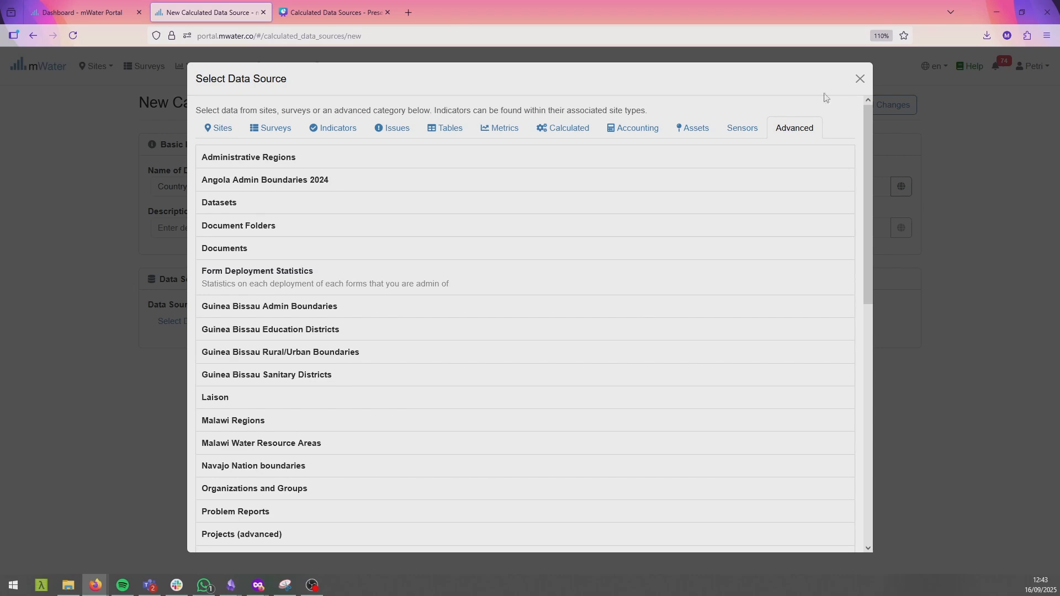
pyautogui.click(294, 159)
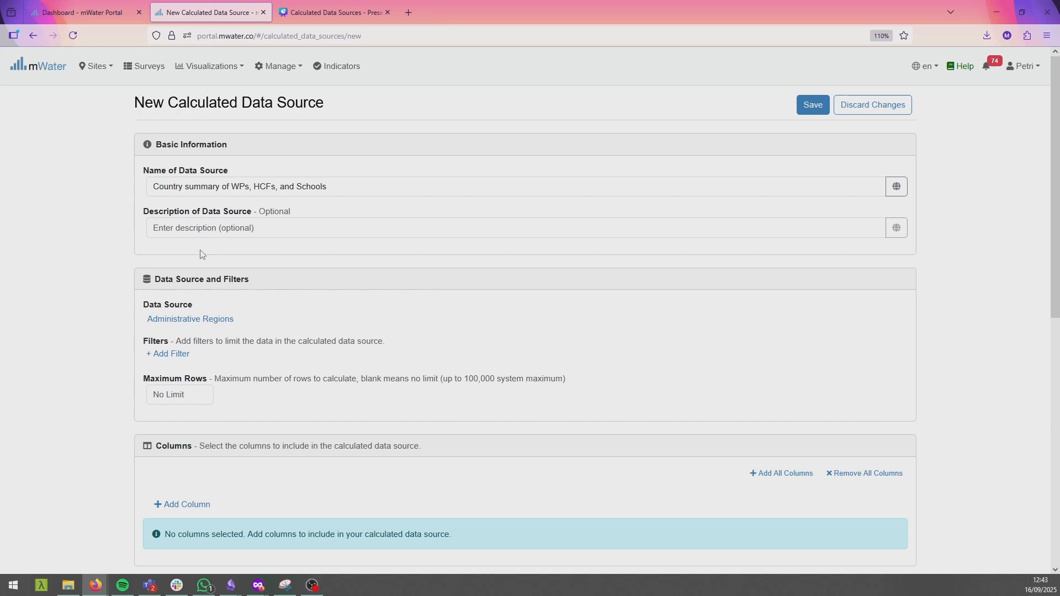
# Step: Add a filter that limits the administrative regions to those where Level is any of Country
pyautogui.click(168, 354)
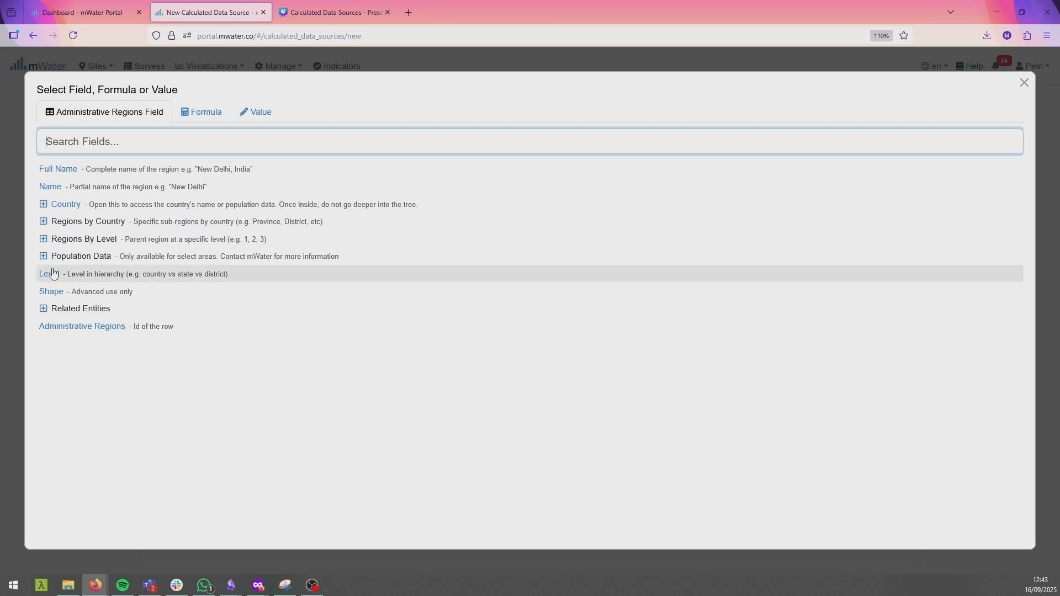
pyautogui.click(88, 278)
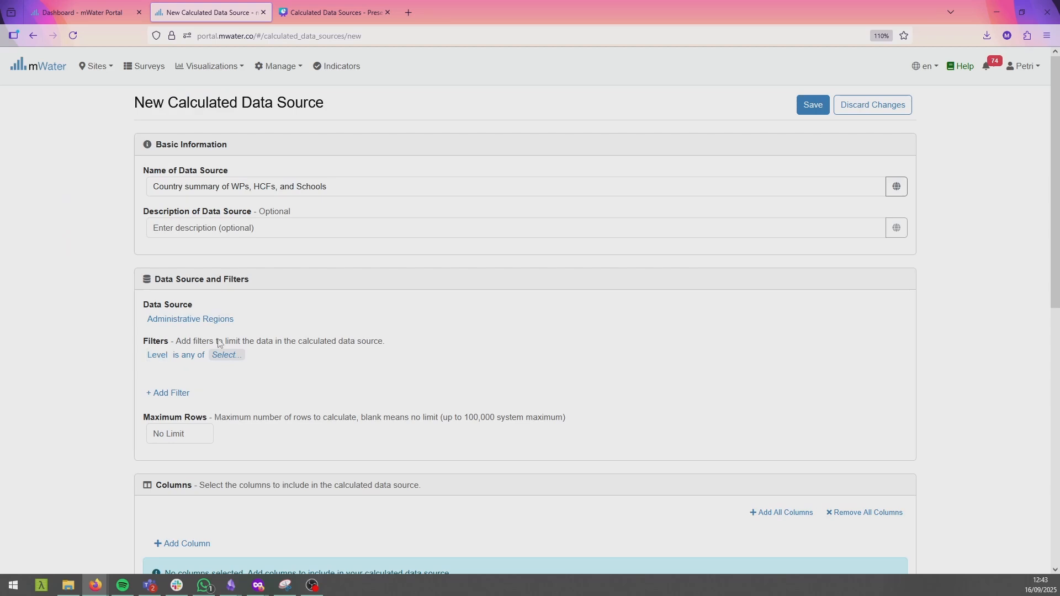
pyautogui.click(226, 355)
pyautogui.click(227, 367)
pyautogui.click(104, 179)
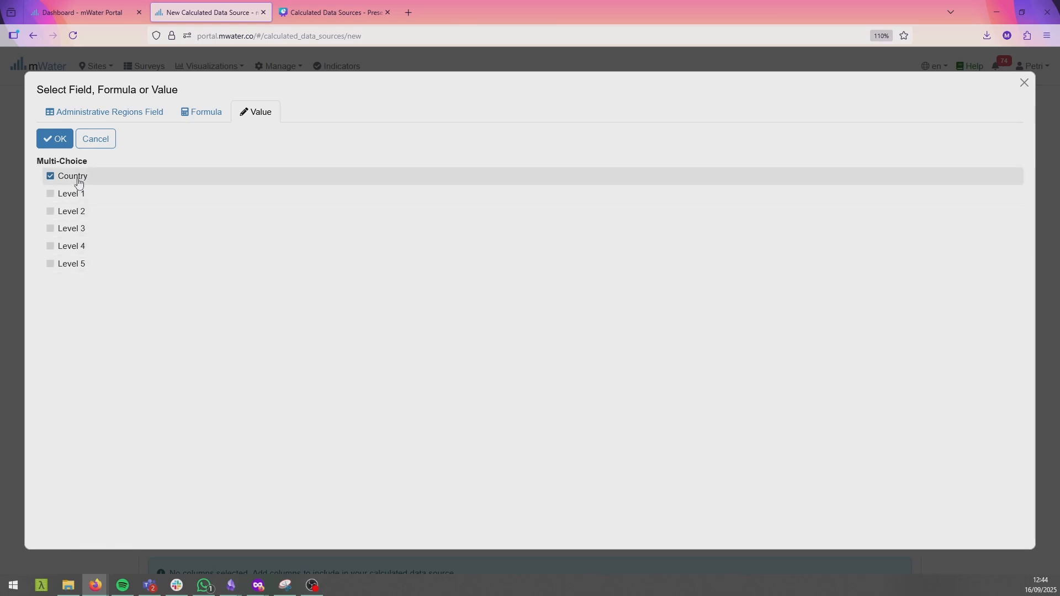
pyautogui.click(57, 140)
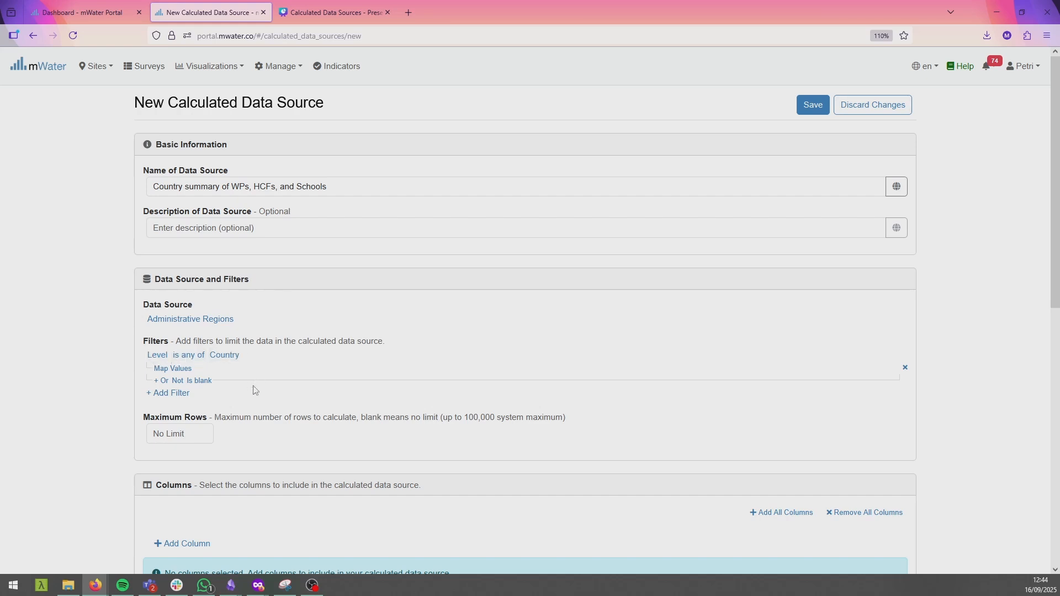
# Step: Add the Full Name field as a column and preview the resulting country list
pyautogui.scroll(-2, 254, 391)
pyautogui.scroll(-2, 720, 381)
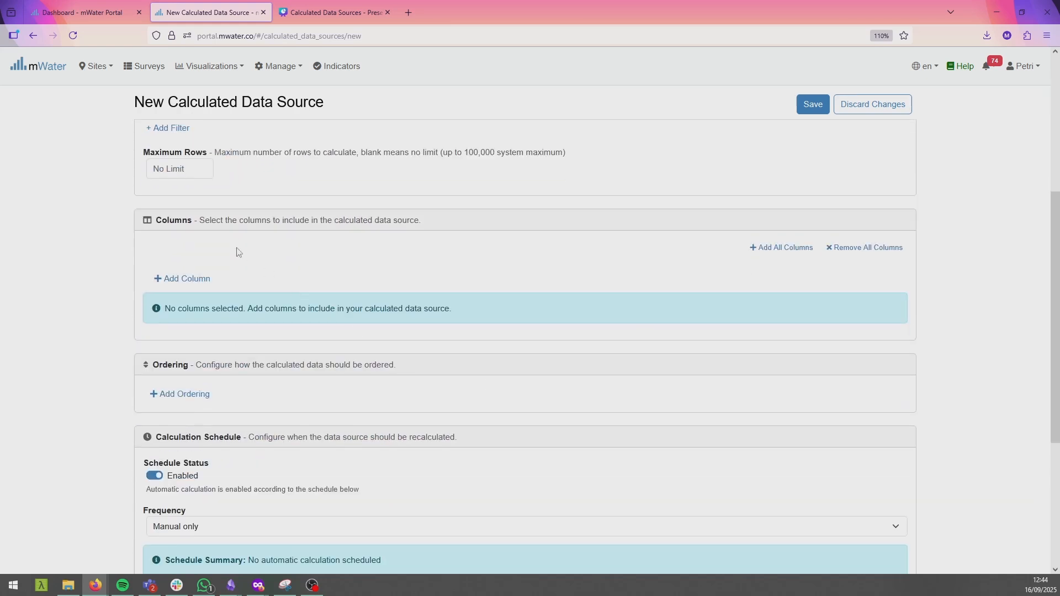
pyautogui.click(199, 279)
pyautogui.click(86, 186)
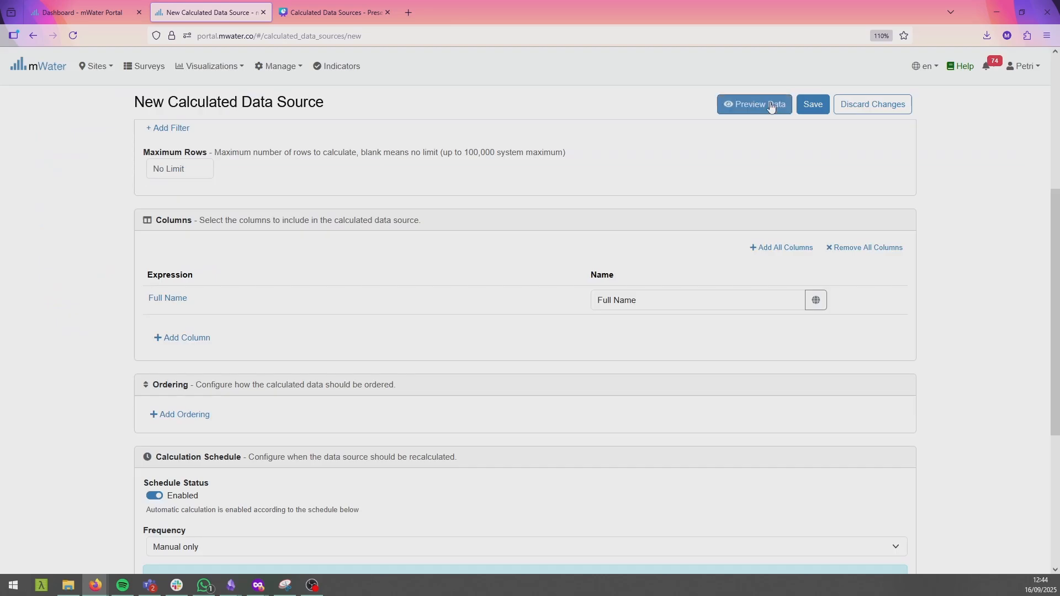
pyautogui.click(778, 104)
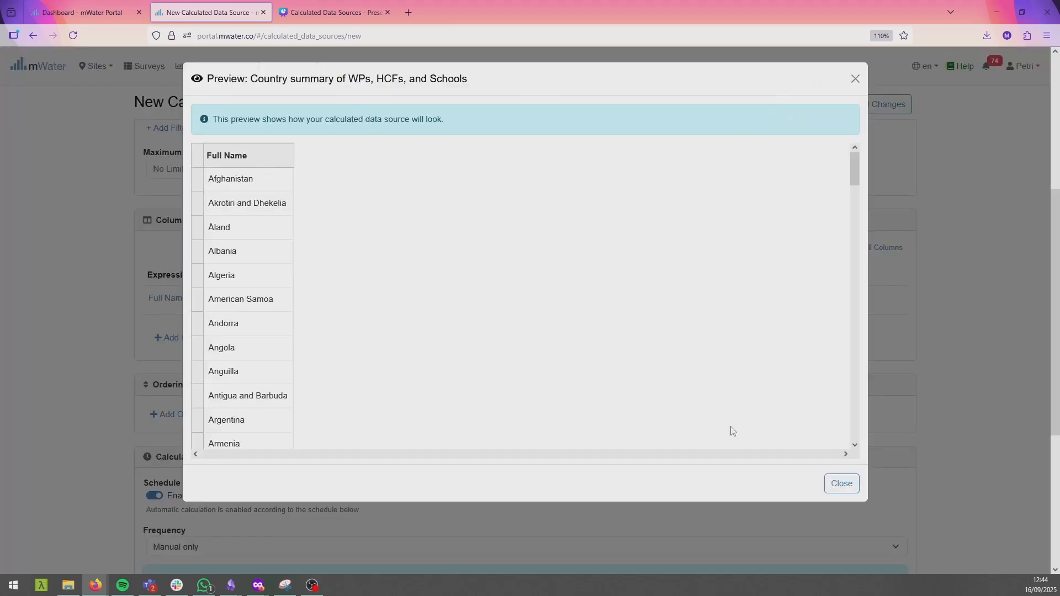
pyautogui.click(841, 483)
# Step: Order the calculated data by Full Name, ascending
pyautogui.click(198, 420)
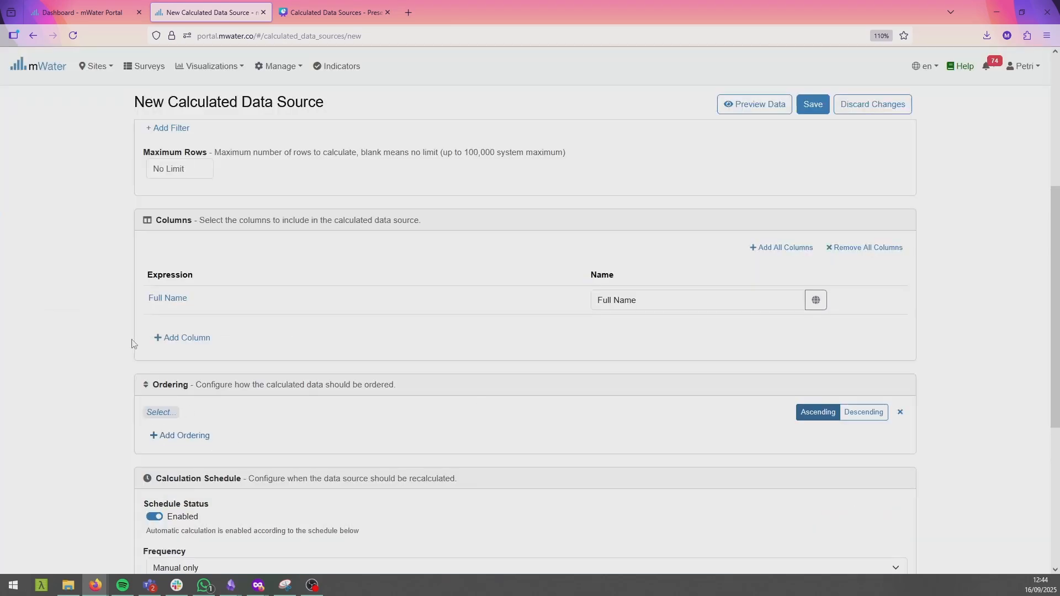
pyautogui.click(173, 413)
pyautogui.click(59, 186)
# Step: Add a column with the Subquery formula and choose the Water point sites as its data source
pyautogui.click(204, 348)
pyautogui.click(202, 112)
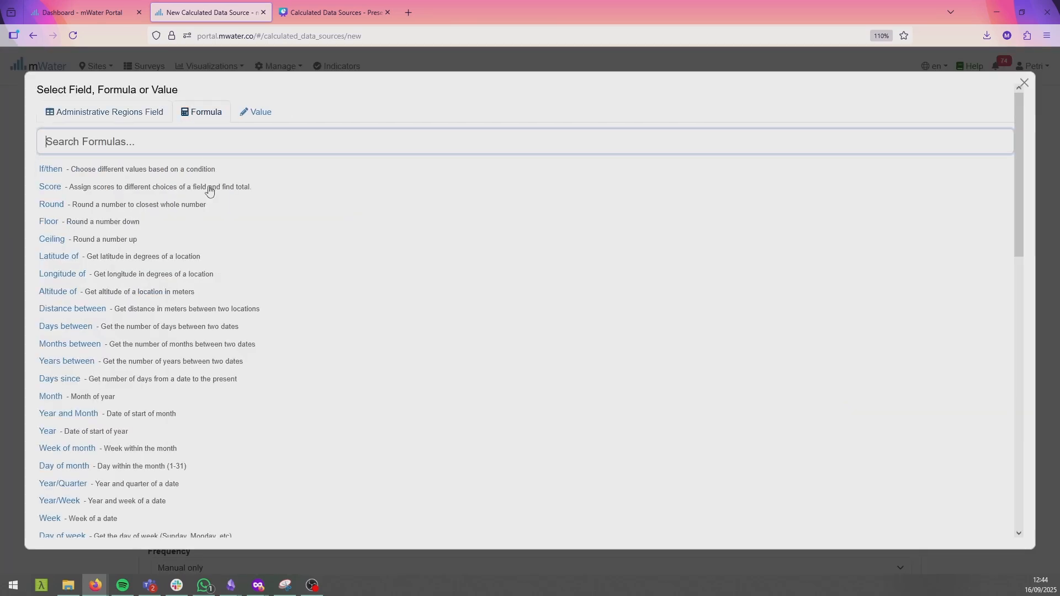
pyautogui.scroll(-12, 284, 329)
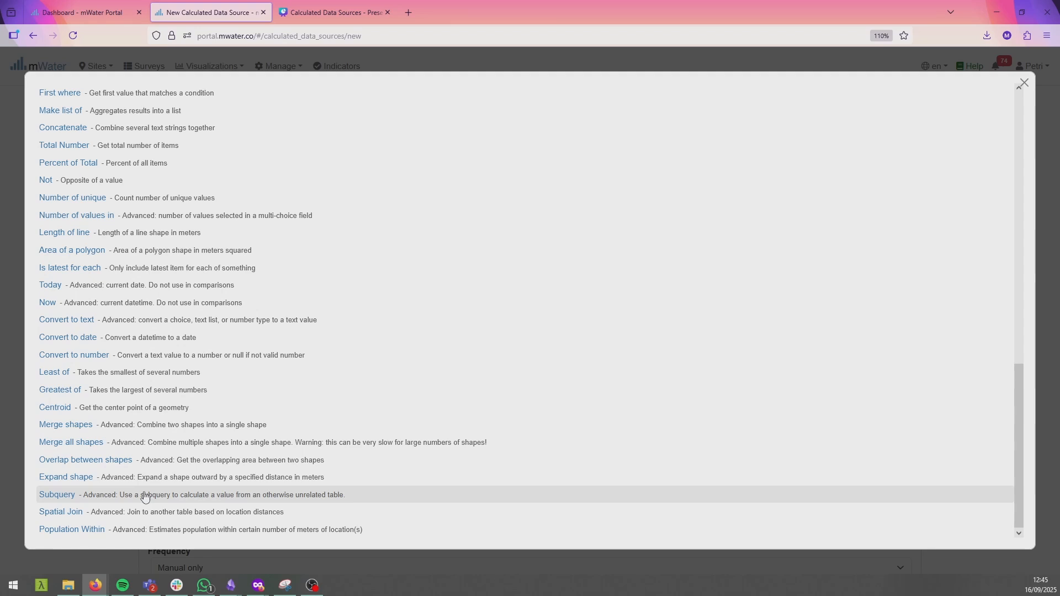
pyautogui.click(57, 495)
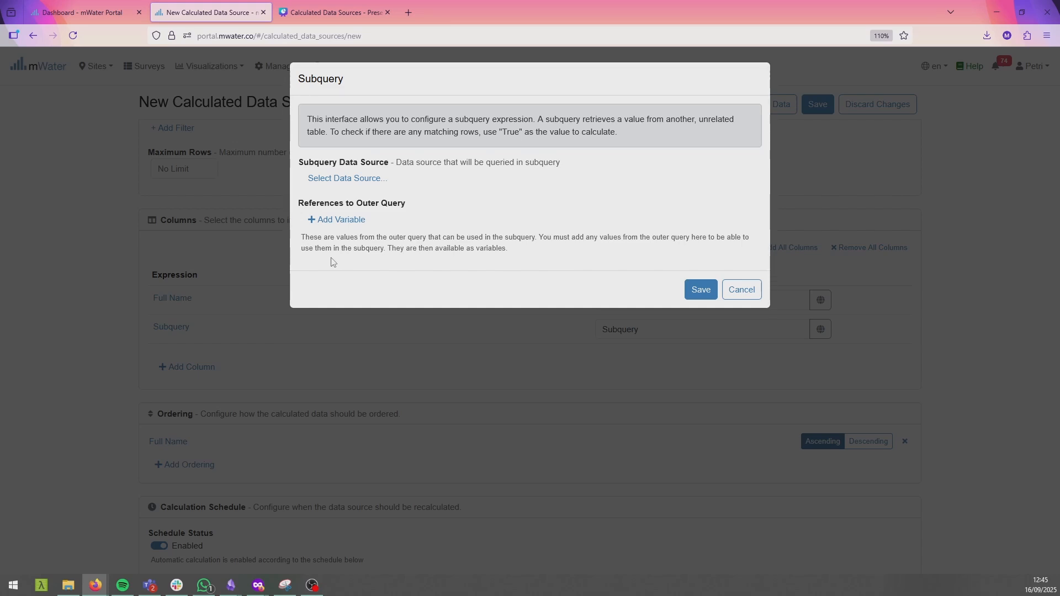
pyautogui.click(333, 179)
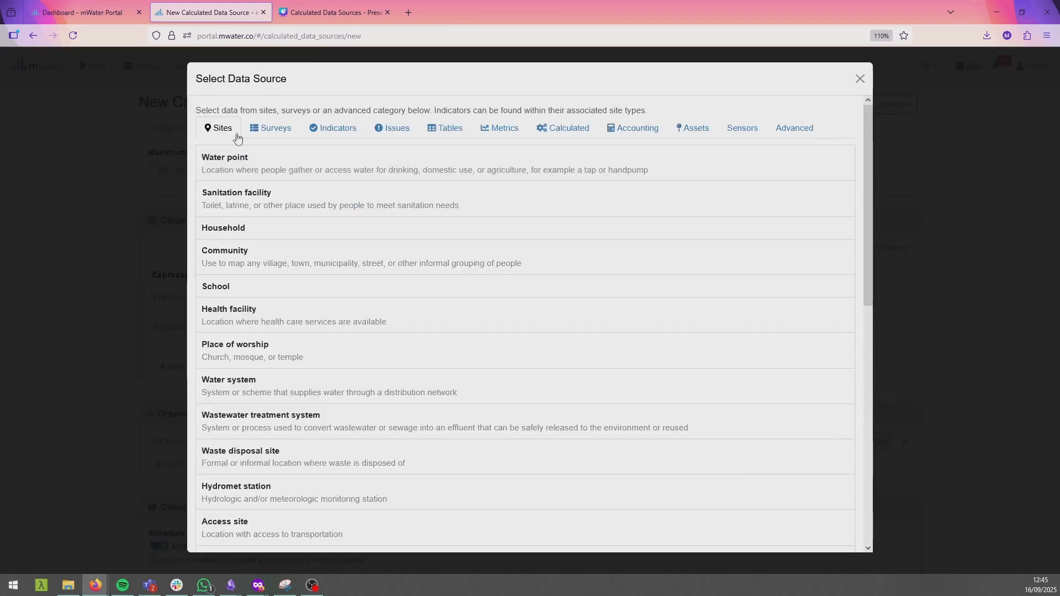
pyautogui.click(227, 160)
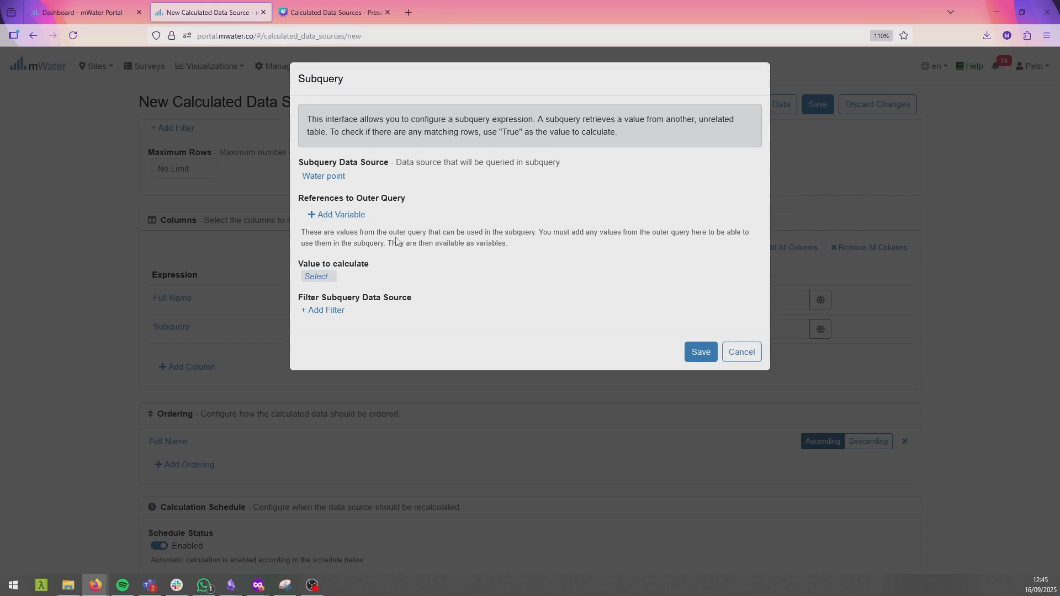
# Step: Reference the outer query's Administrative Regions id as a variable and set the value to calculate to Number of Water point
pyautogui.click(359, 215)
pyautogui.click(330, 216)
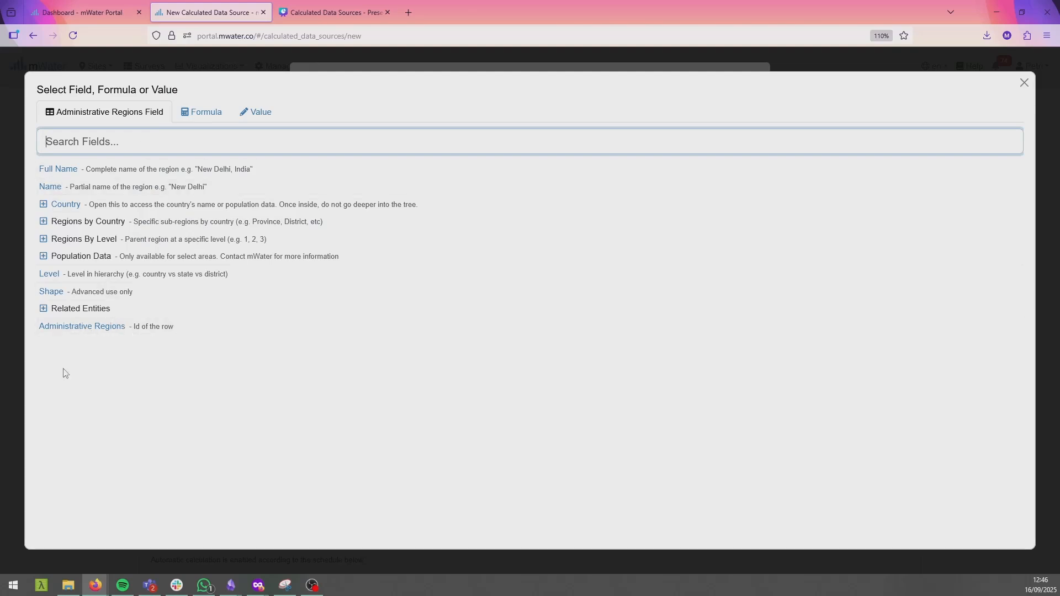
pyautogui.click(60, 326)
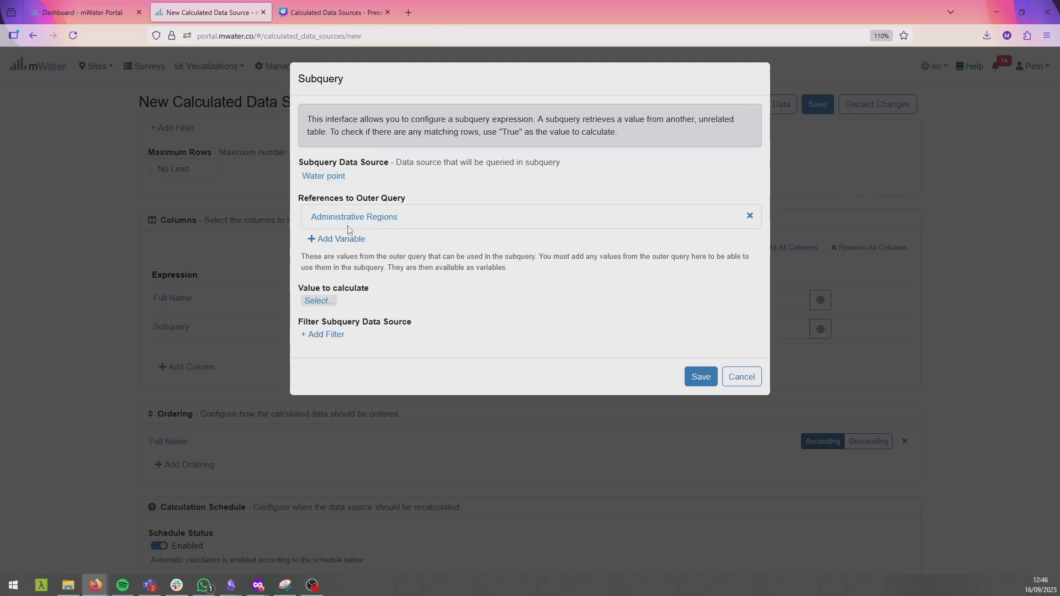
pyautogui.click(319, 301)
pyautogui.click(138, 168)
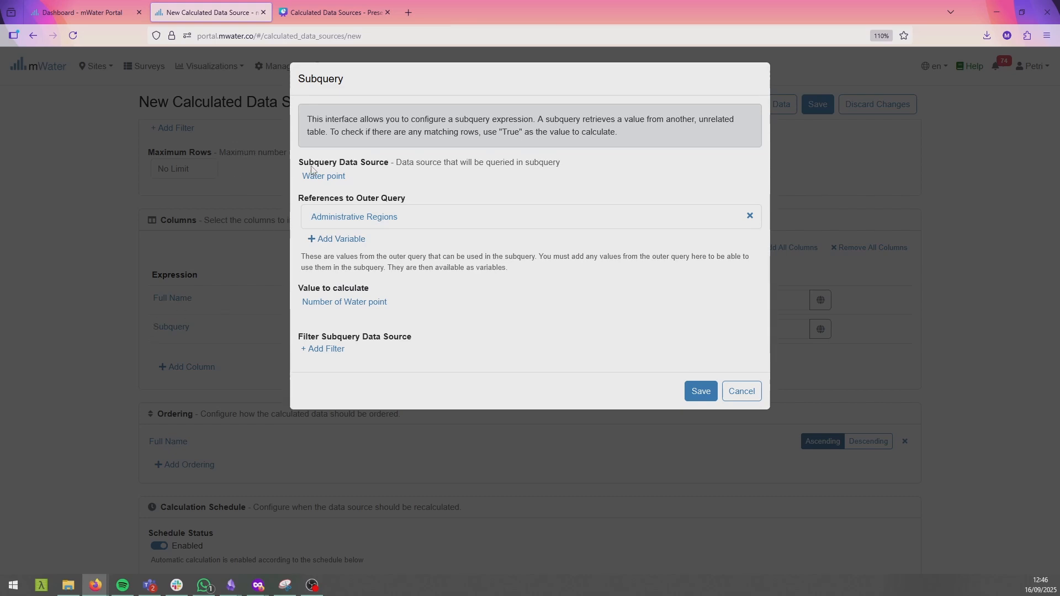
# Step: Filter the subquery to water points whose Administrative region is within Administrative Regions (from outer query), and save the subquery
pyautogui.moveTo(338, 174)
pyautogui.click(331, 350)
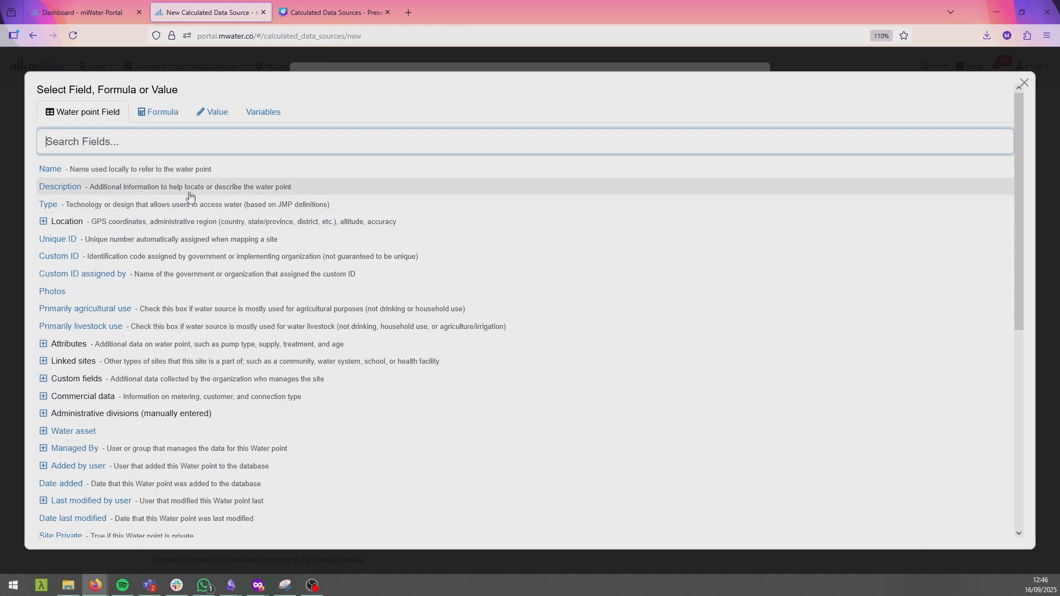
pyautogui.click(43, 221)
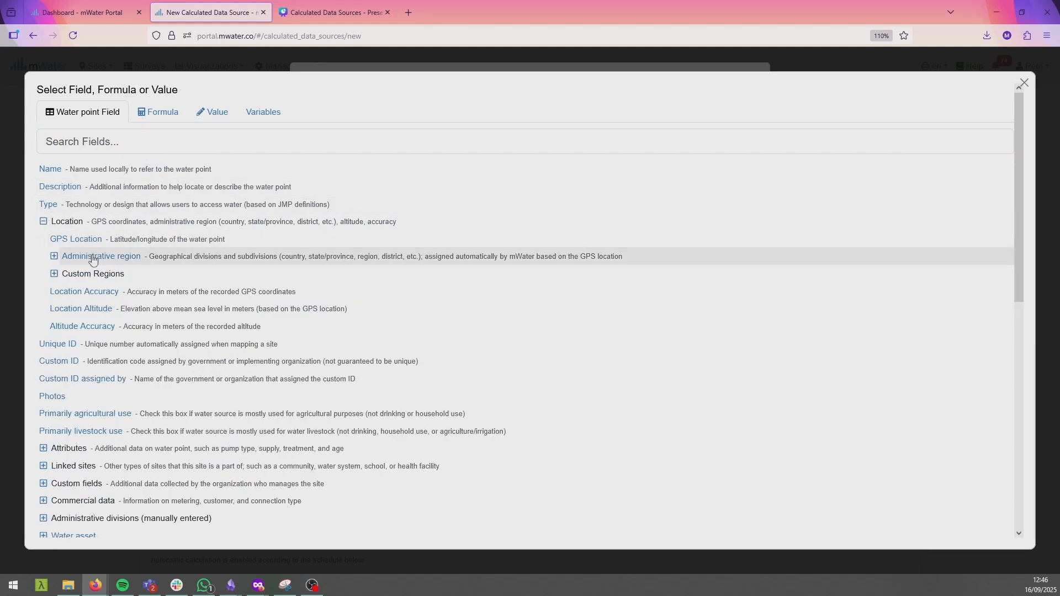
pyautogui.click(93, 257)
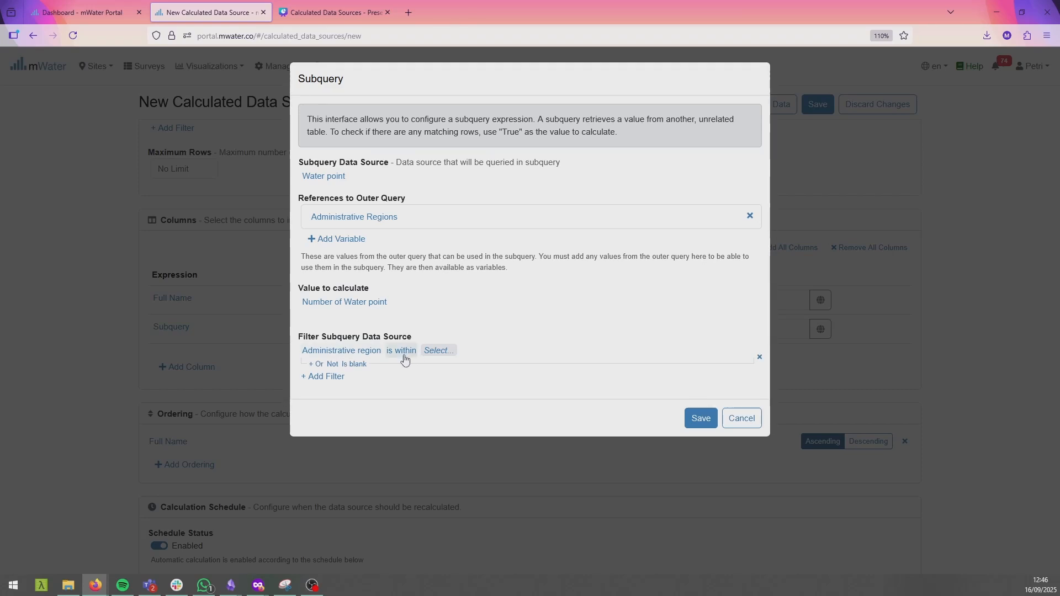
pyautogui.click(439, 354)
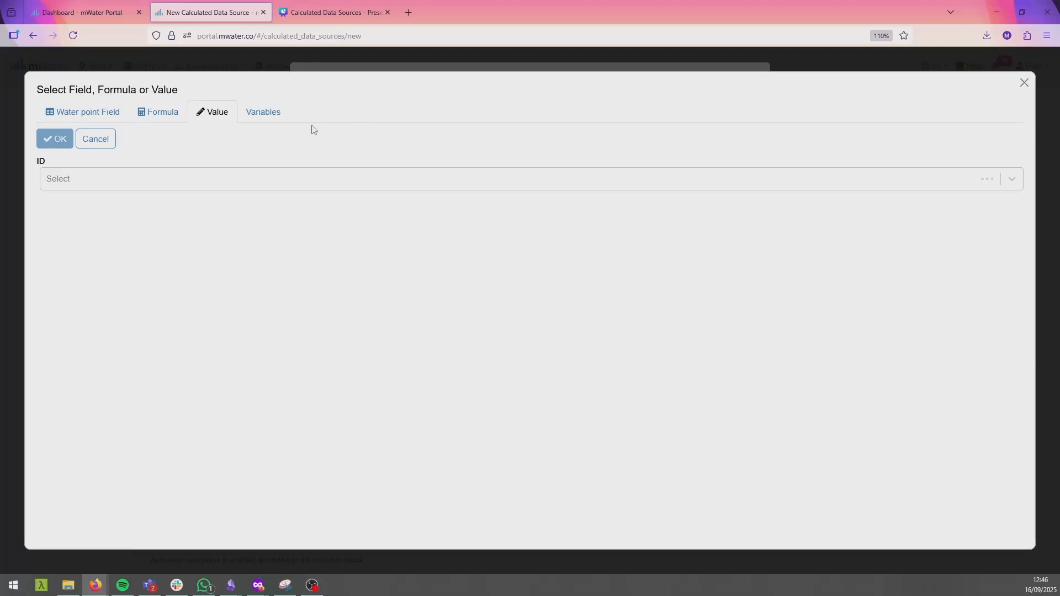
pyautogui.click(271, 111)
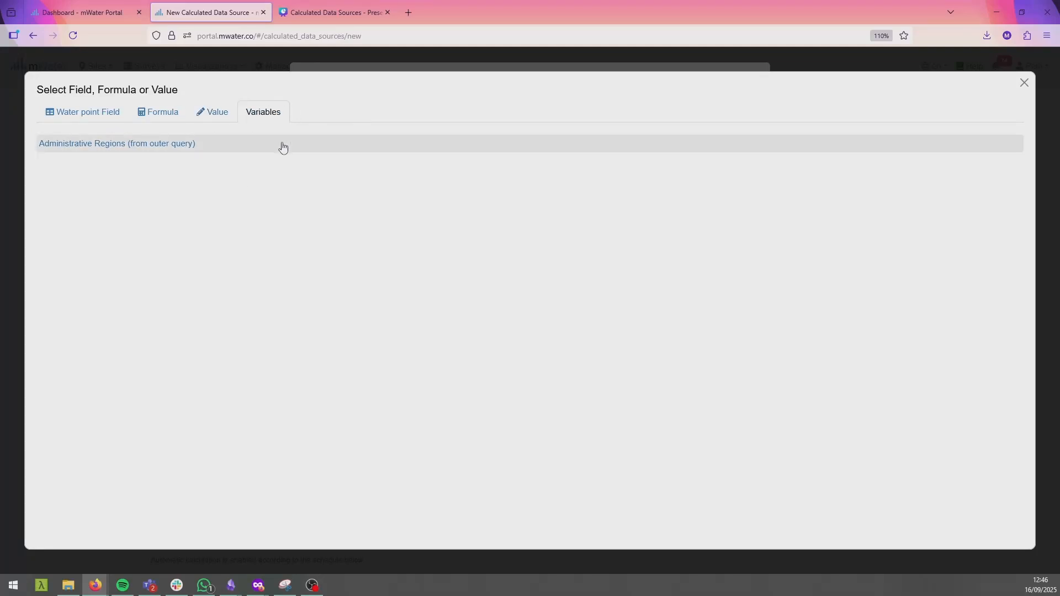
pyautogui.click(282, 145)
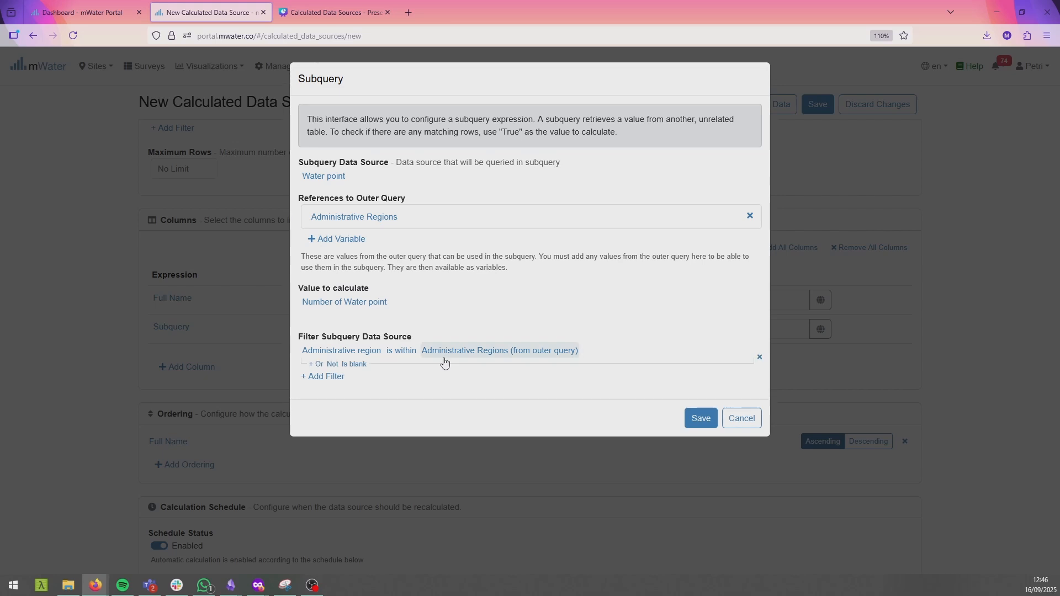
pyautogui.moveTo(340, 358)
pyautogui.click(700, 418)
# Step: Rename the water point subquery column as "Water points"
pyautogui.click(631, 330)
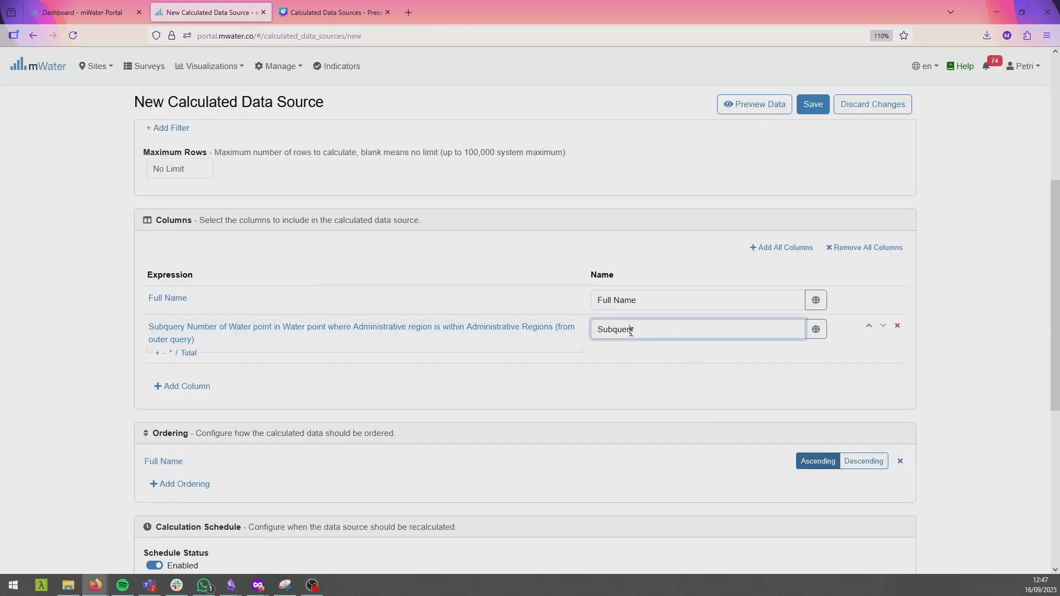
pyautogui.moveTo(631, 330); pyautogui.dragTo(528, 319)
pyautogui.write('Water')
pyautogui.press('BackSpace')
pyautogui.press('BackSpace')
pyautogui.press('BackSpace')
pyautogui.write('points')
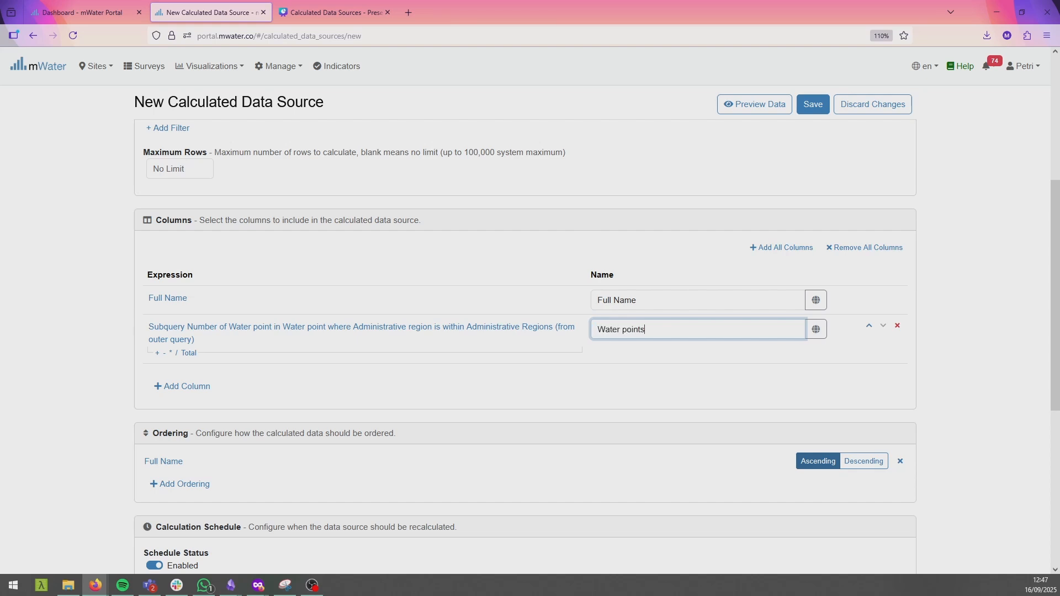
# Step: Preview the calculated data source and look through the water point counts per country
pyautogui.click(773, 105)
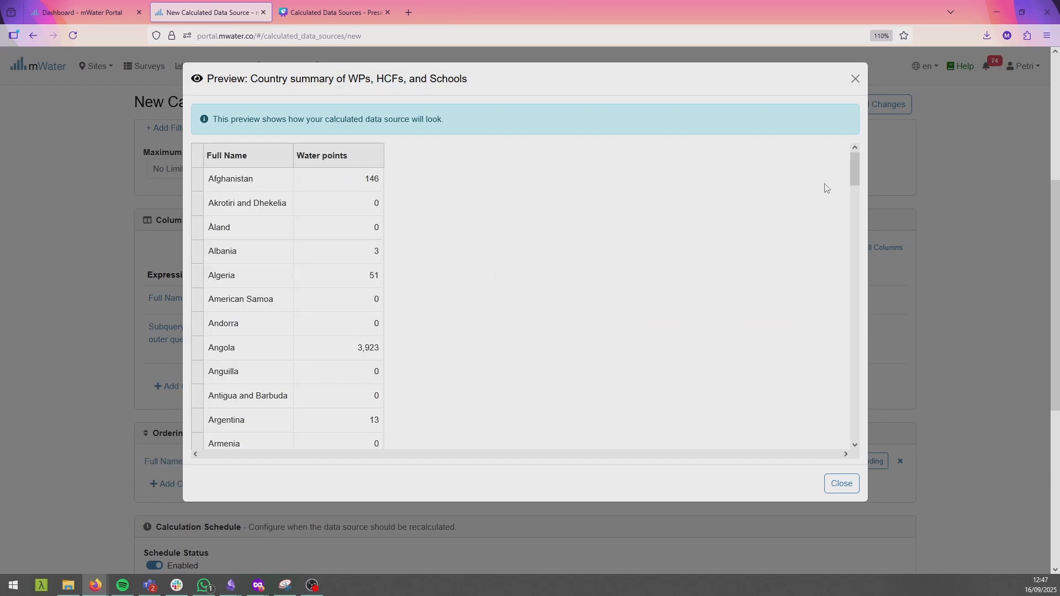
pyautogui.moveTo(853, 169); pyautogui.dragTo(854, 422)
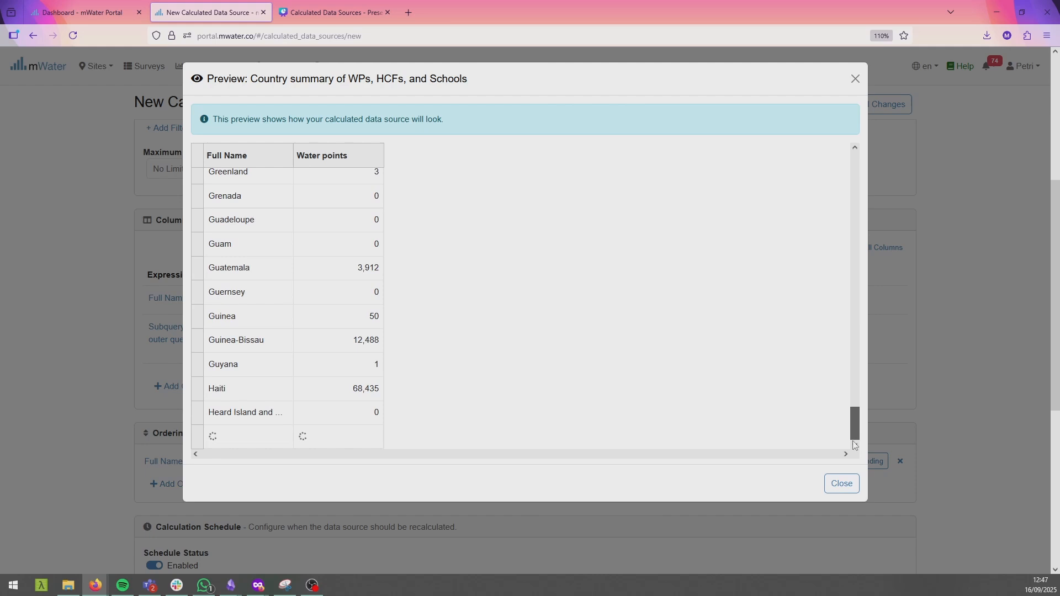
pyautogui.click(843, 484)
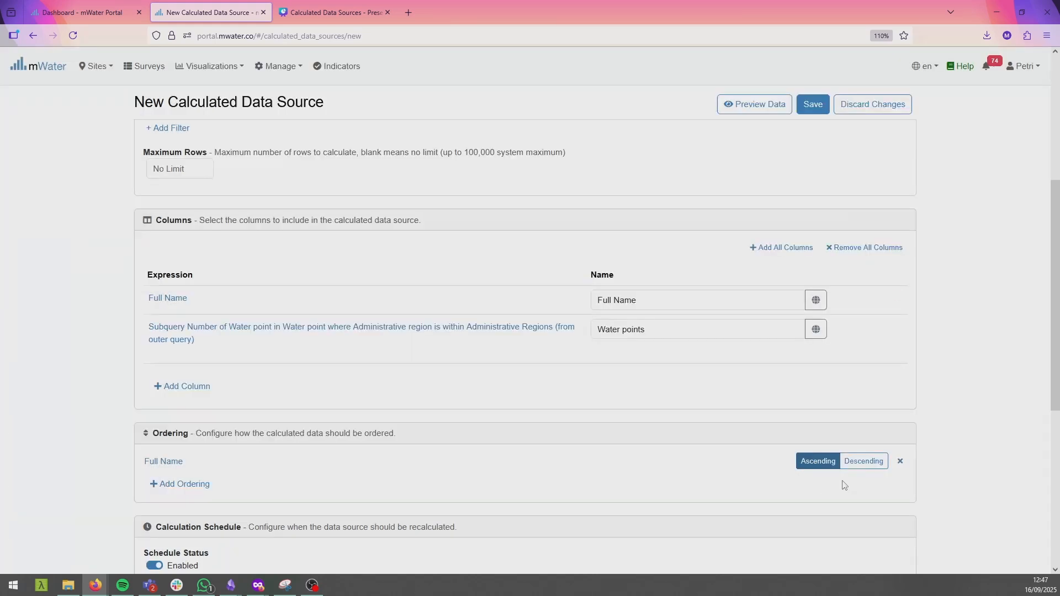
# Step: Add another column with the Subquery formula and choose the Health facility sites as its data source
pyautogui.click(181, 386)
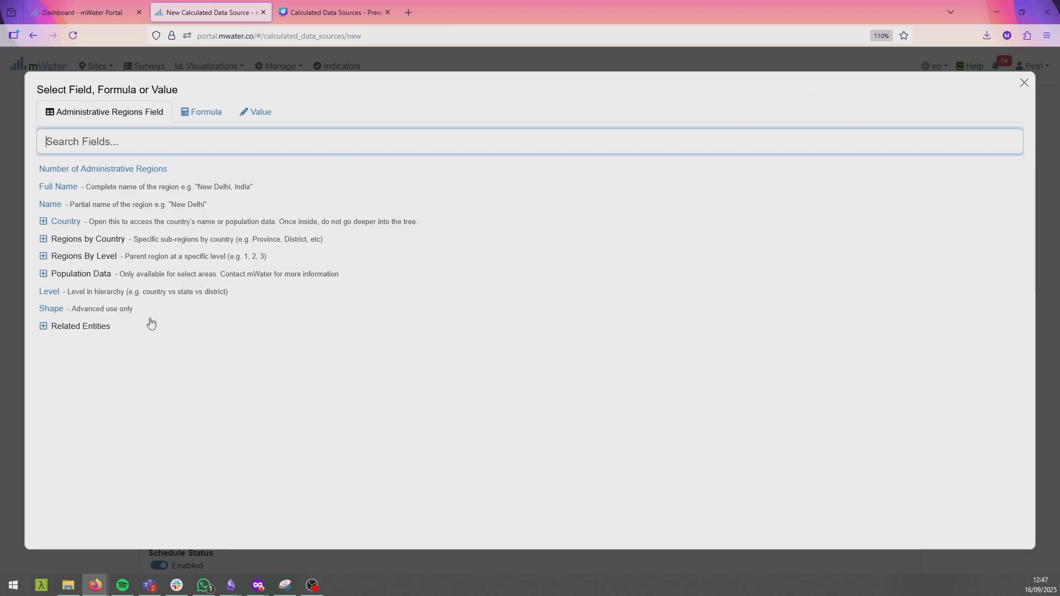
pyautogui.click(202, 126)
pyautogui.scroll(-15, 206, 272)
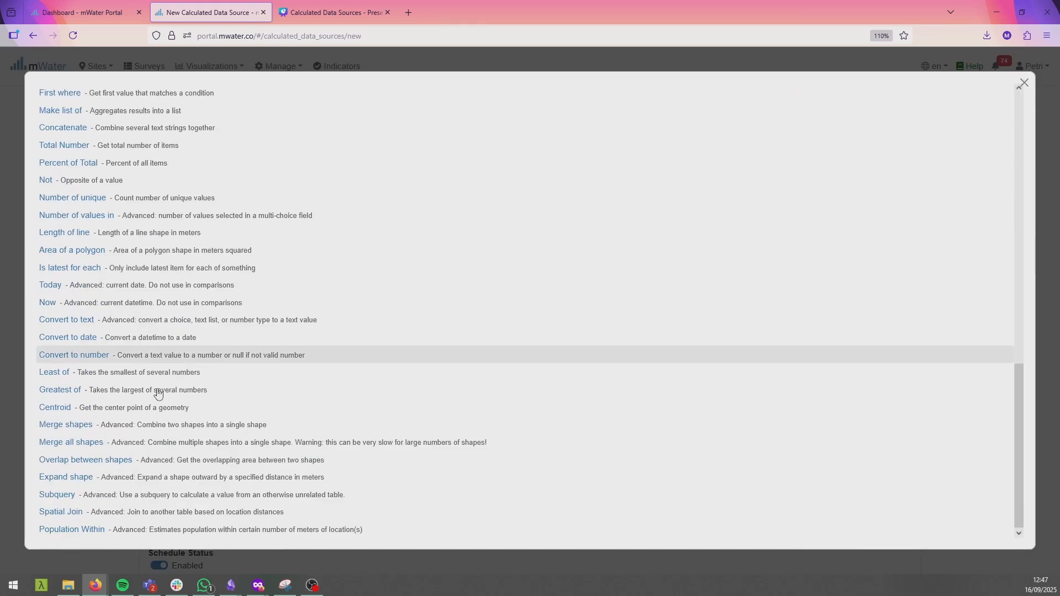
pyautogui.click(99, 488)
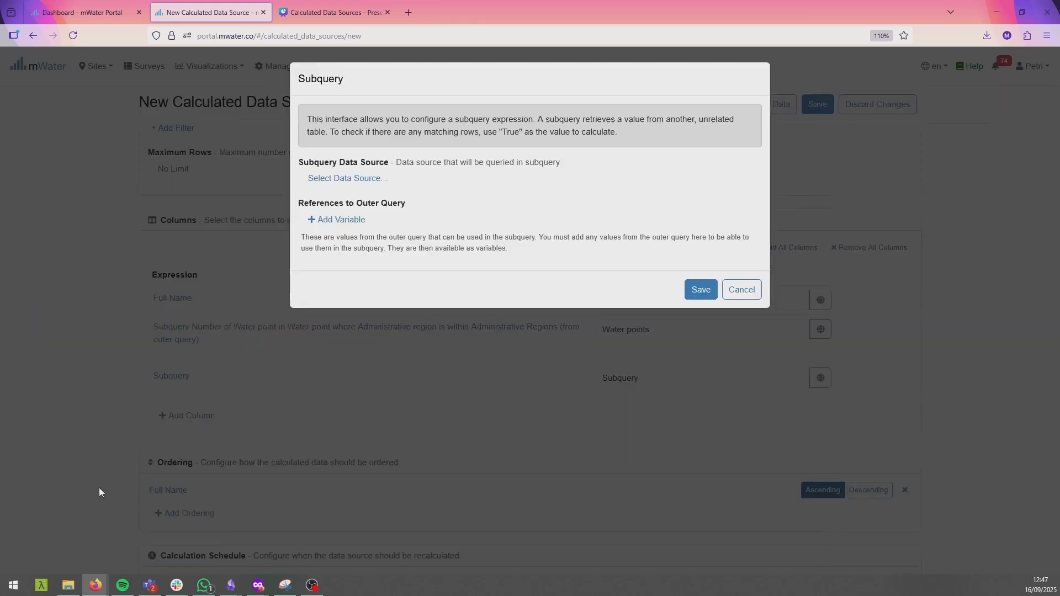
pyautogui.click(332, 180)
pyautogui.scroll(-6, 243, 329)
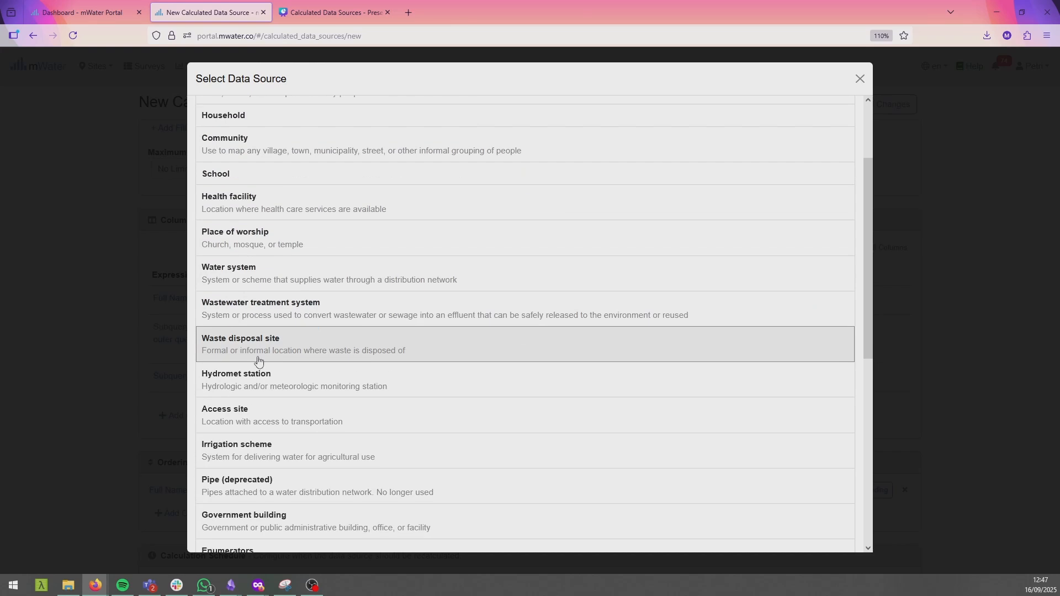
pyautogui.scroll(-3, 260, 365)
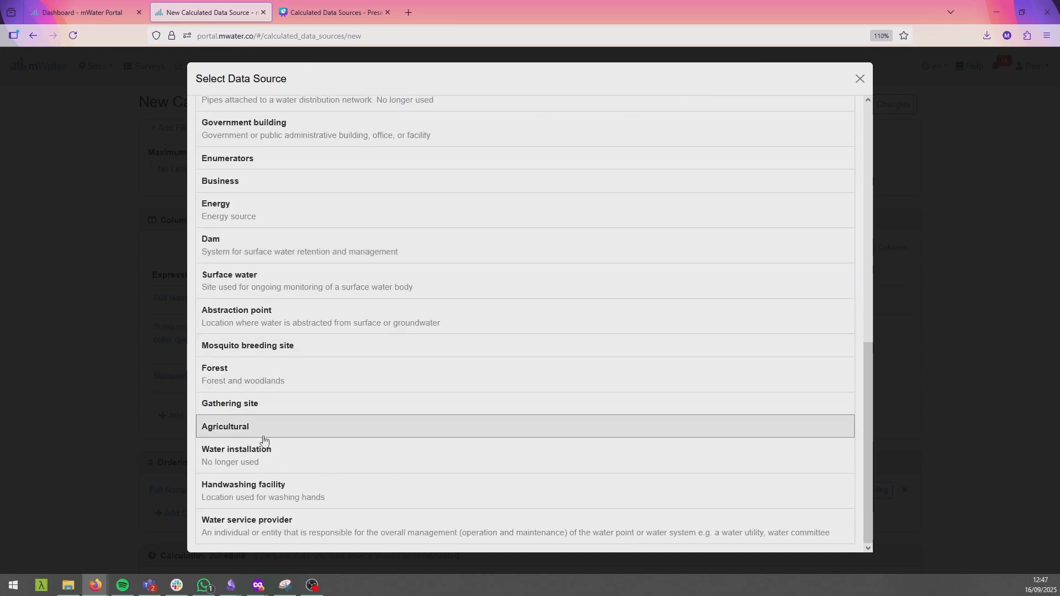
pyautogui.scroll(9, 265, 386)
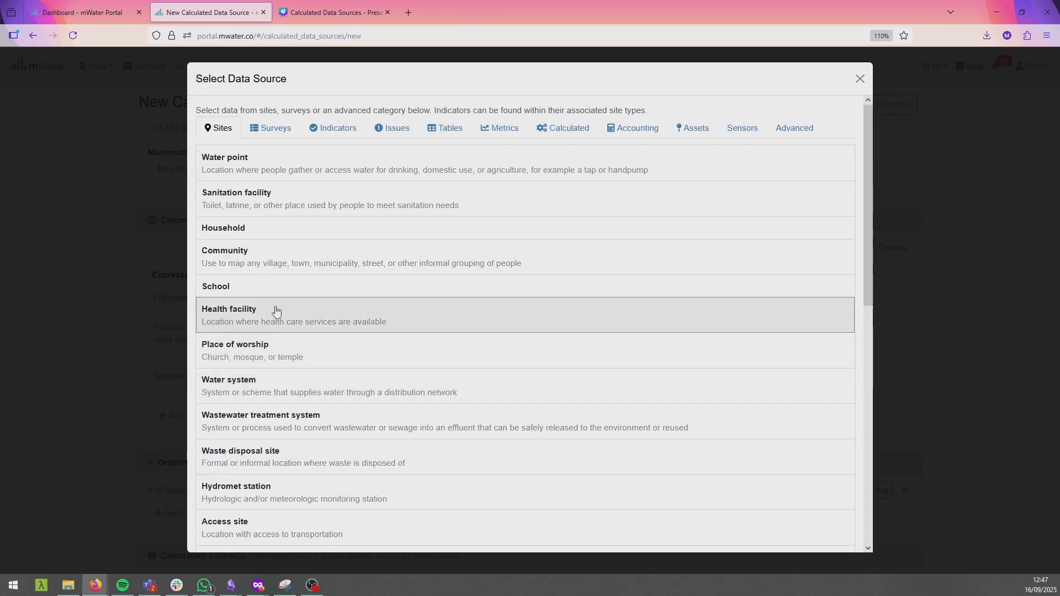
pyautogui.click(275, 307)
# Step: Add the outer query's Administrative Regions id as a variable in the health facility subquery
pyautogui.click(354, 219)
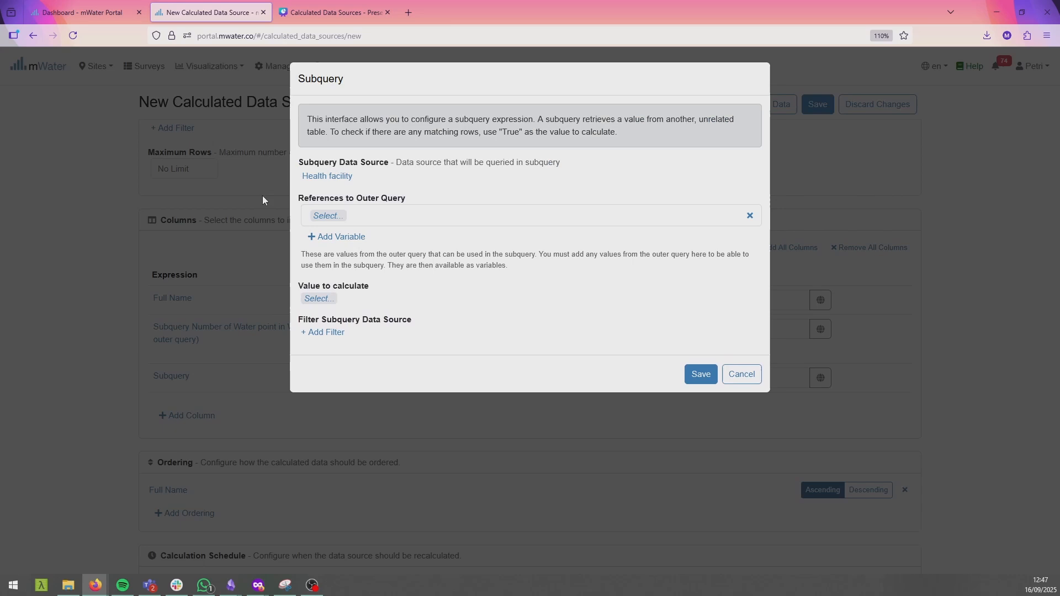
pyautogui.click(322, 217)
pyautogui.click(77, 328)
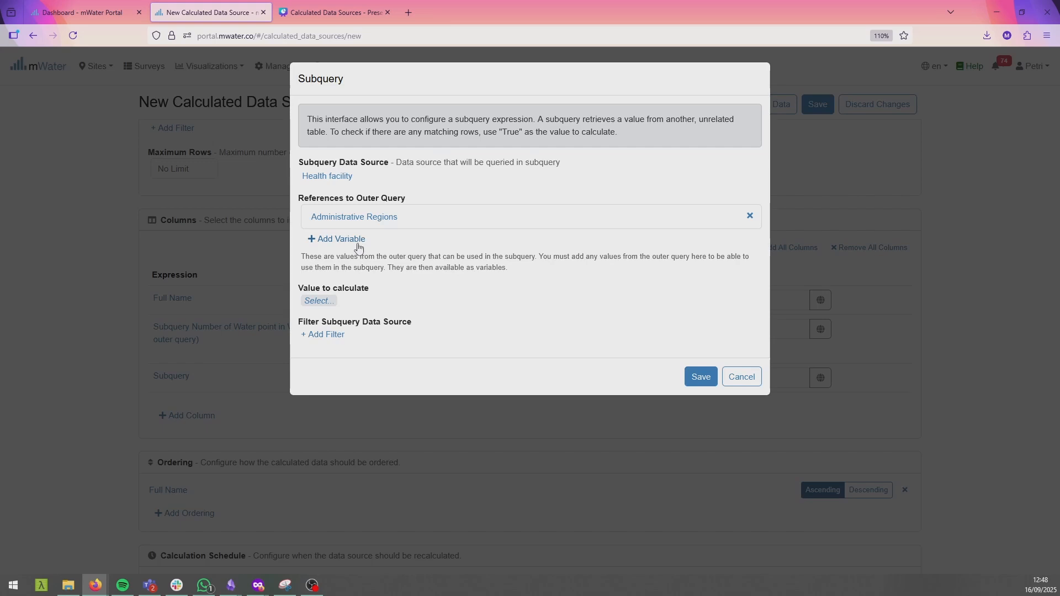
# Step: Calculate Number of Health facility in the subquery, filtered to Administrative Region within Administrative Regions (from outer query), and save it
pyautogui.click(327, 302)
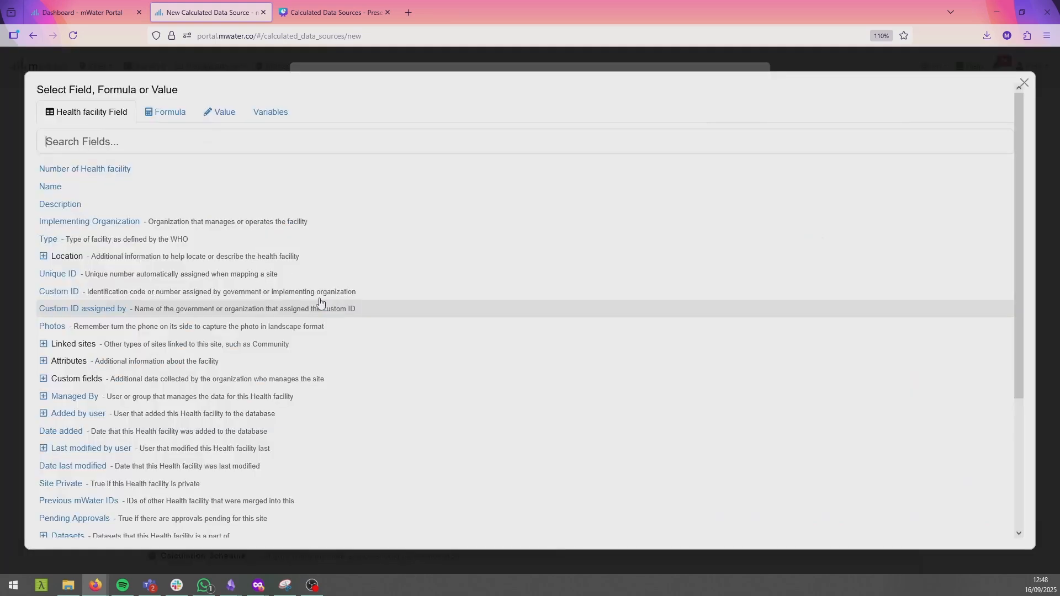
pyautogui.click(187, 173)
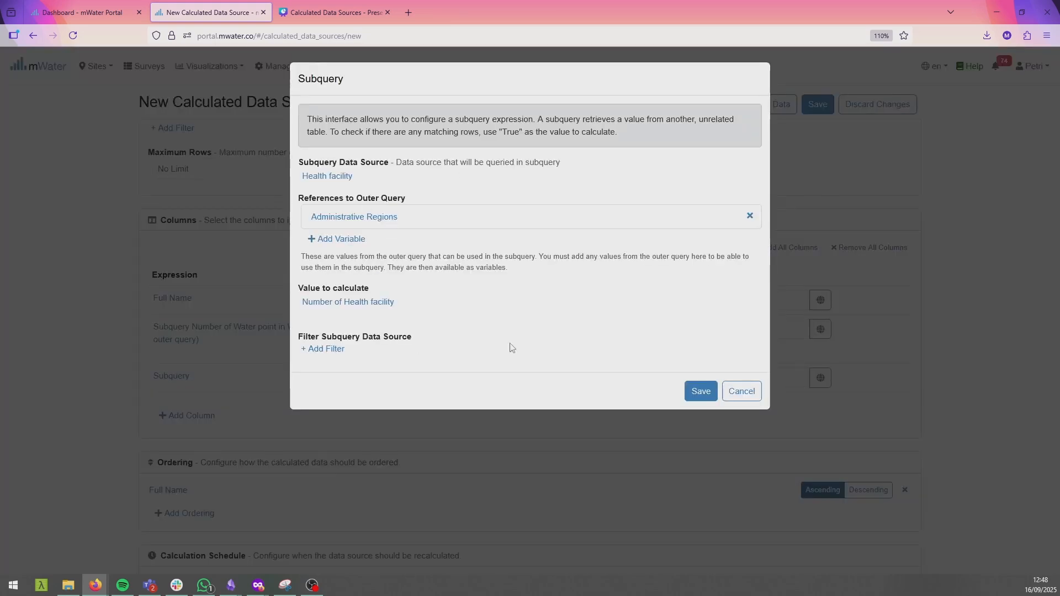
pyautogui.click(333, 350)
pyautogui.click(78, 239)
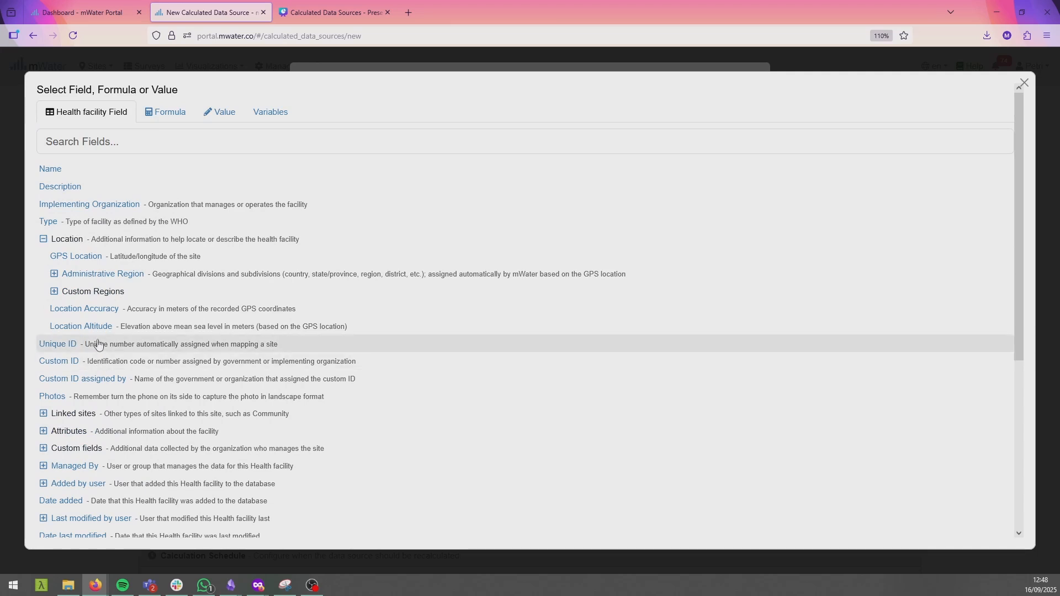
pyautogui.click(107, 275)
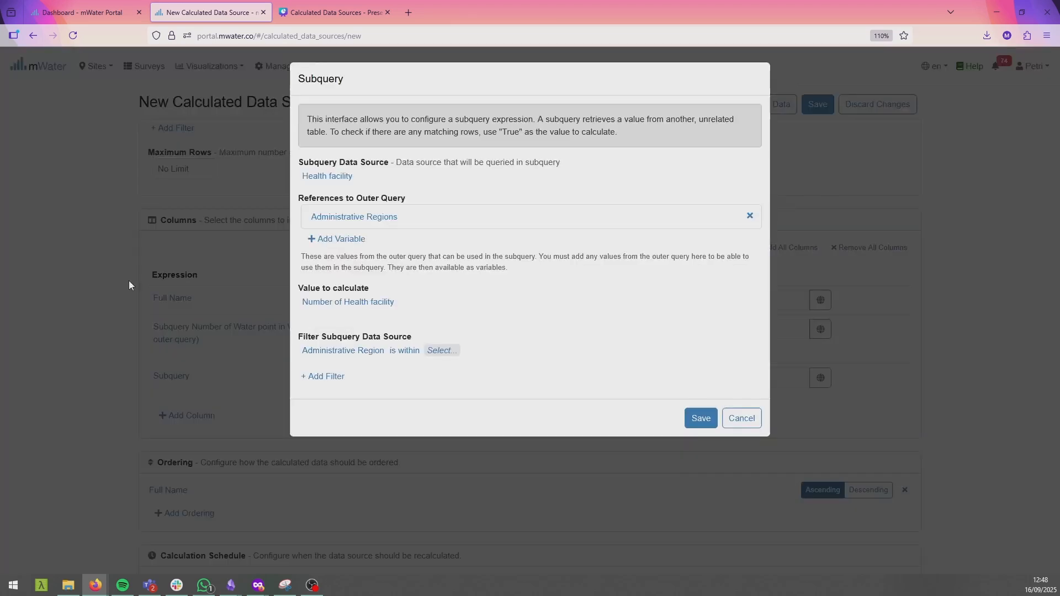
pyautogui.click(455, 357)
pyautogui.click(275, 113)
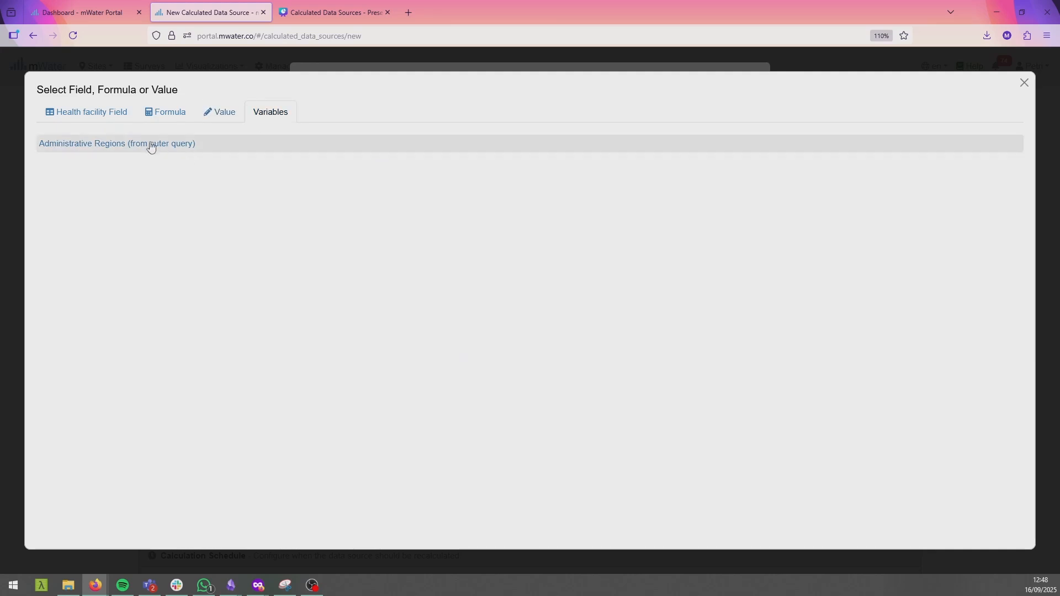
pyautogui.click(151, 144)
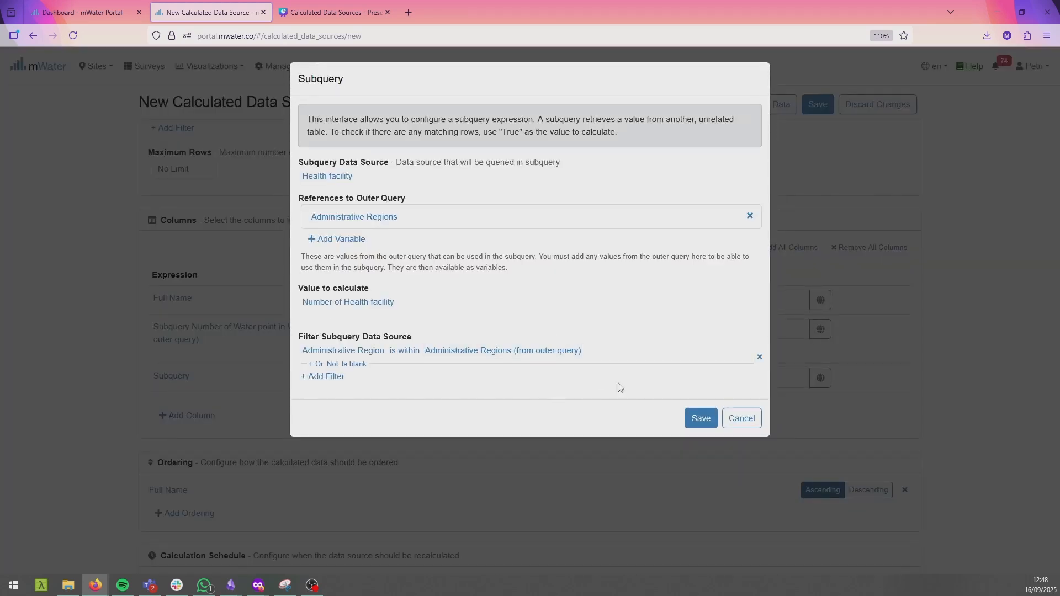
pyautogui.click(700, 418)
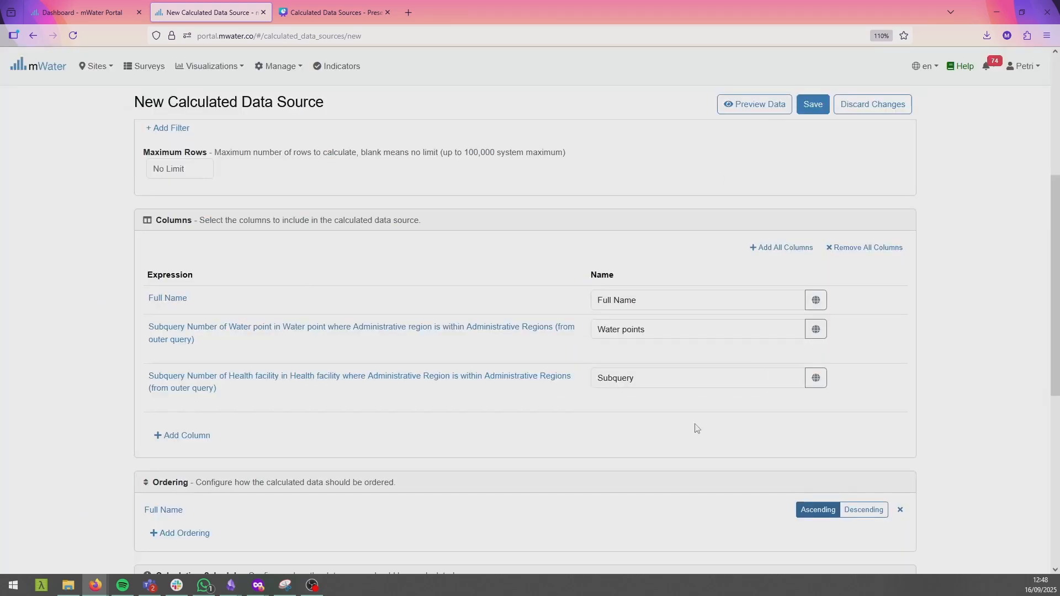
# Step: Rename the health facility subquery column as "HCFs"
pyautogui.click(613, 378)
pyautogui.doubleClick(615, 378)
pyautogui.write('HC')
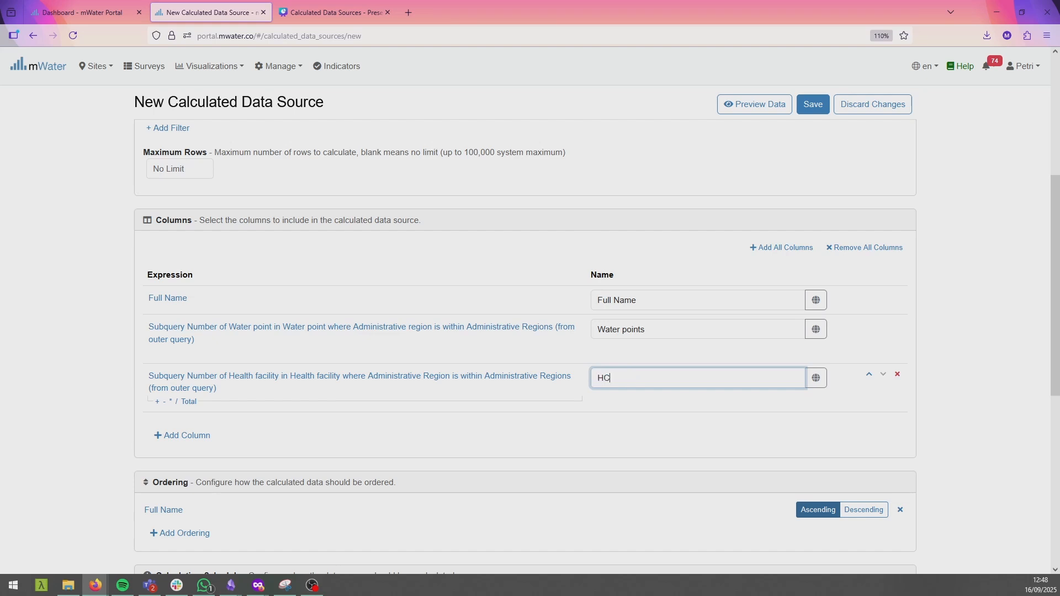
pyautogui.write('Fs')
# Step: Add another column with the Subquery formula and choose the School sites as its data source
pyautogui.click(185, 437)
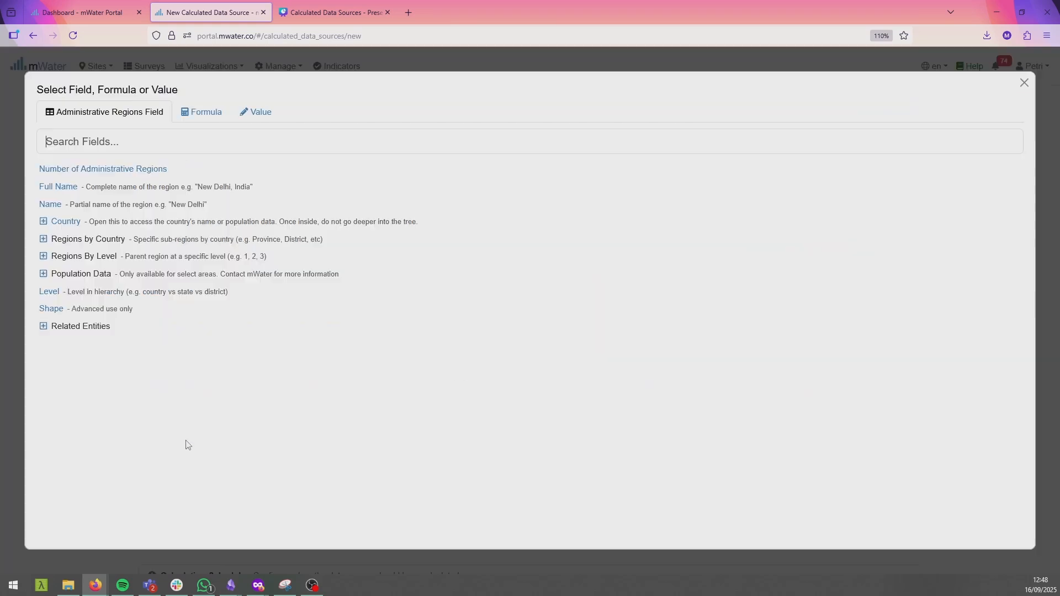
pyautogui.click(186, 113)
pyautogui.scroll(-15, 152, 298)
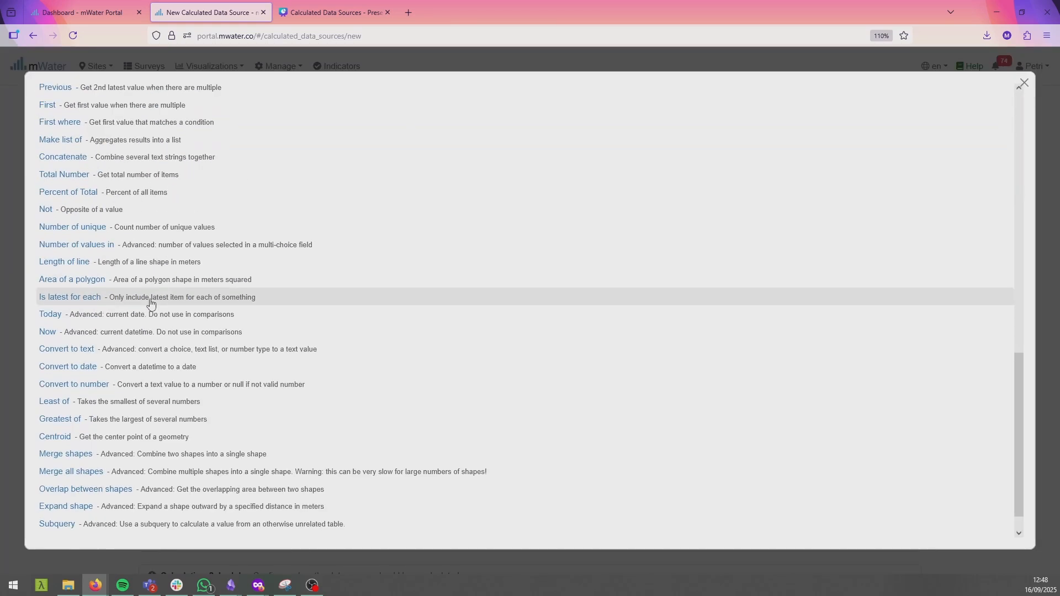
pyautogui.click(58, 495)
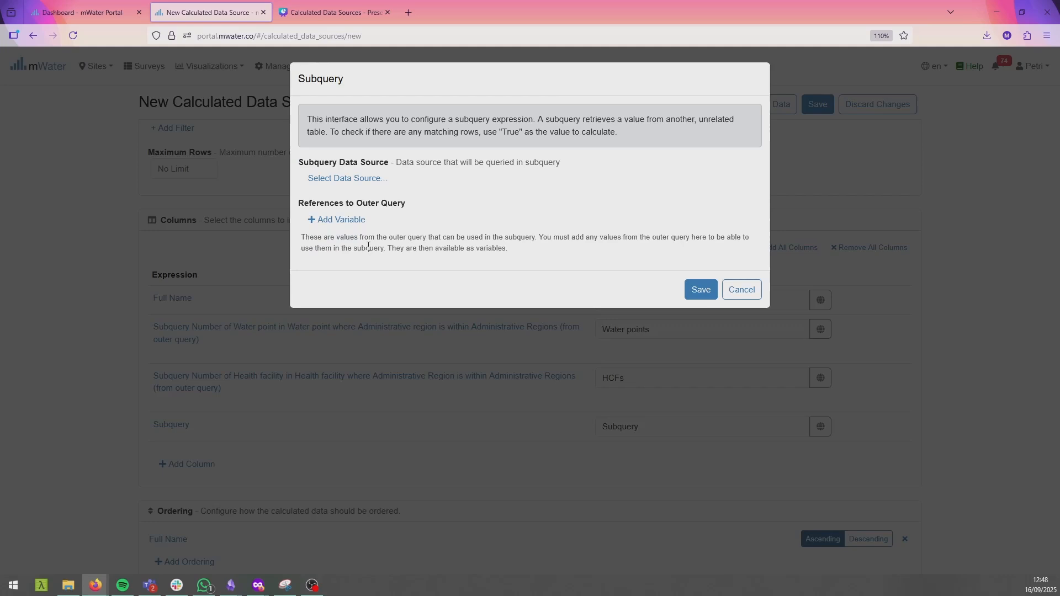
pyautogui.click(350, 180)
pyautogui.click(251, 286)
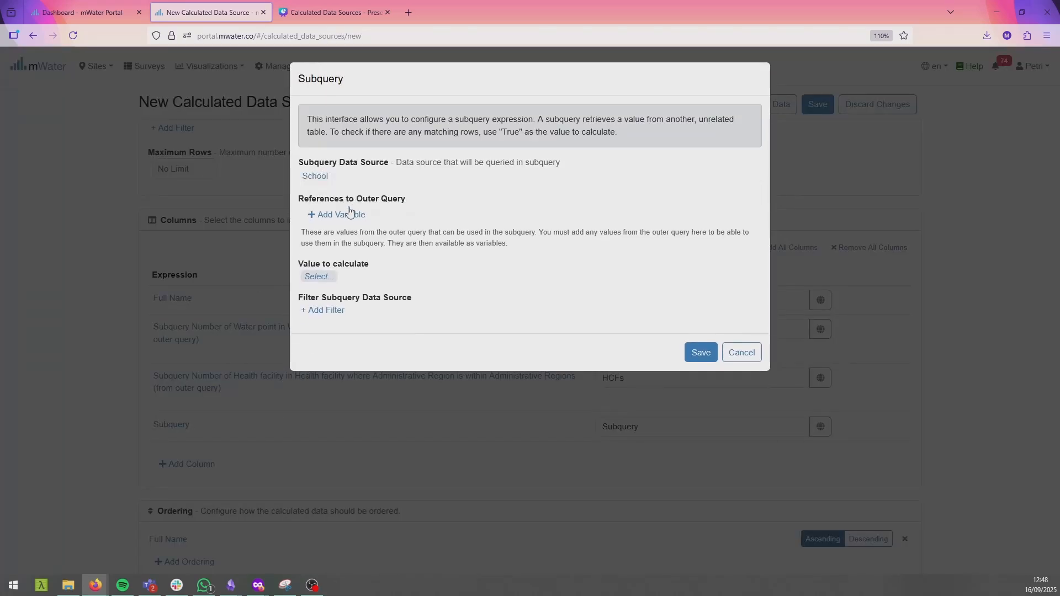
# Step: Add the outer query's Administrative Regions as a variable in the school subquery and set the value to calculate to Number of School
pyautogui.click(314, 215)
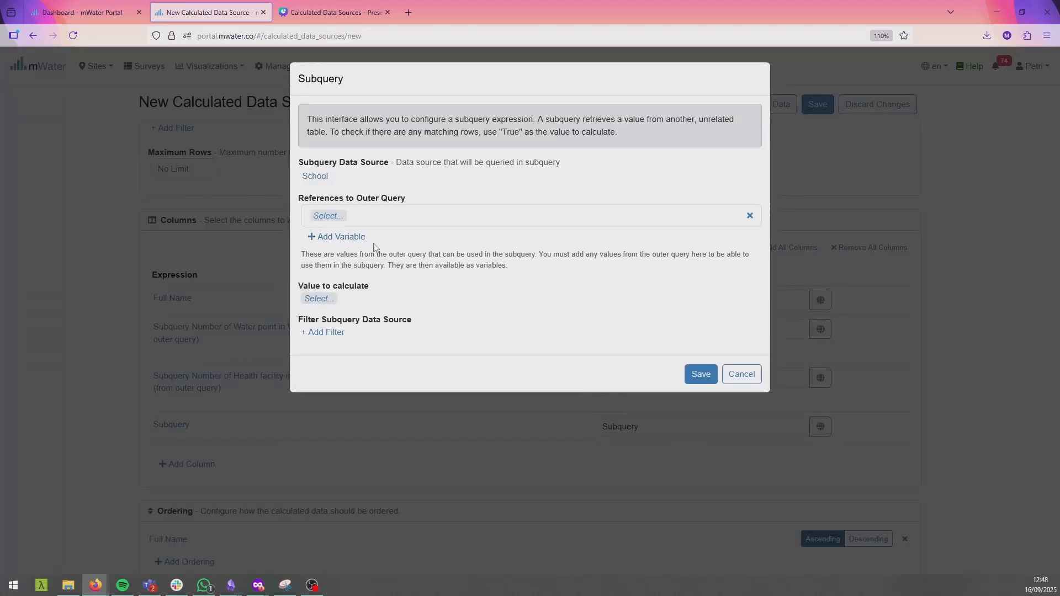
pyautogui.click(327, 217)
pyautogui.click(118, 322)
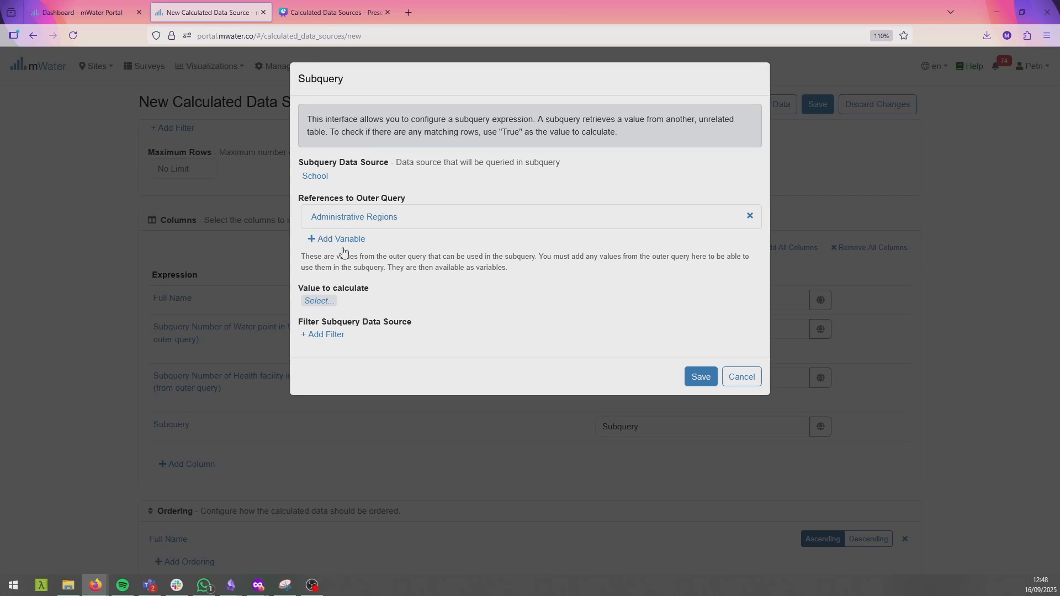
pyautogui.click(320, 298)
pyautogui.click(58, 171)
# Step: Filter the school subquery to Administrative Region is within Administrative Regions (from outer query) and save the subquery
pyautogui.click(329, 349)
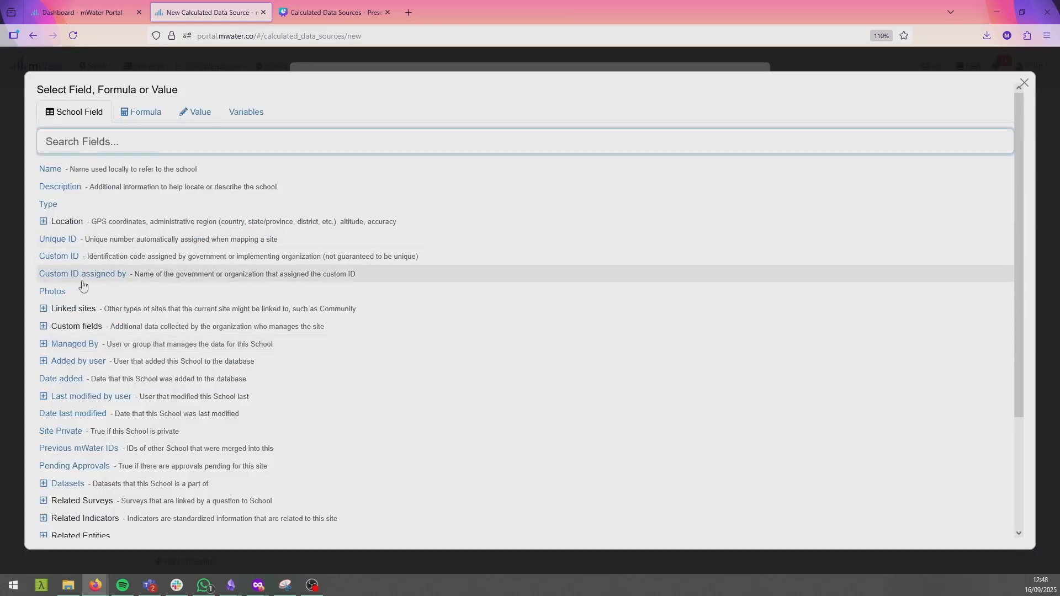
pyautogui.scroll(-3, 87, 291)
pyautogui.scroll(3, 87, 291)
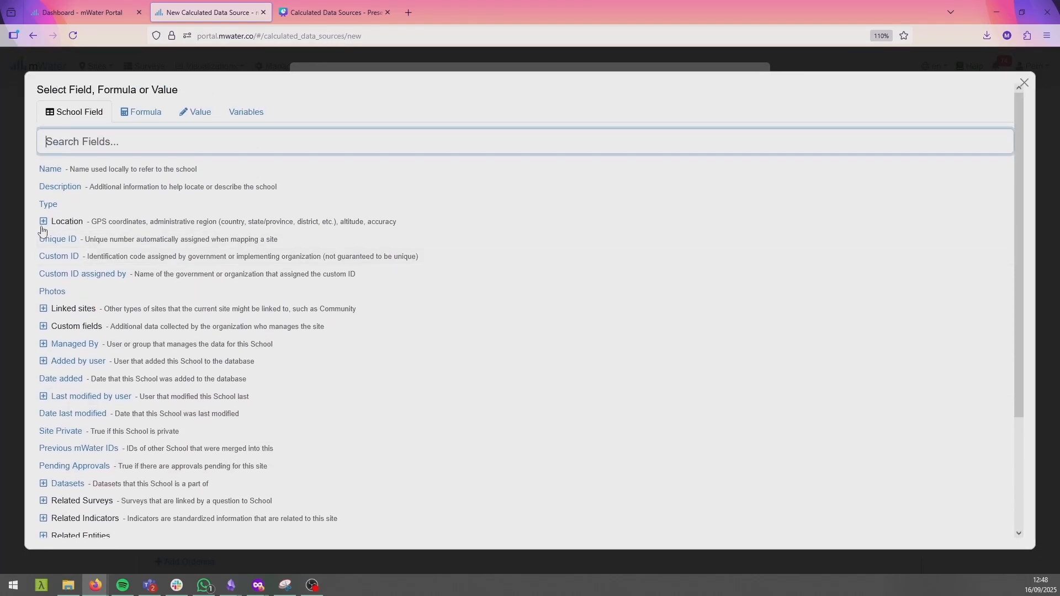
pyautogui.click(41, 223)
pyautogui.click(93, 258)
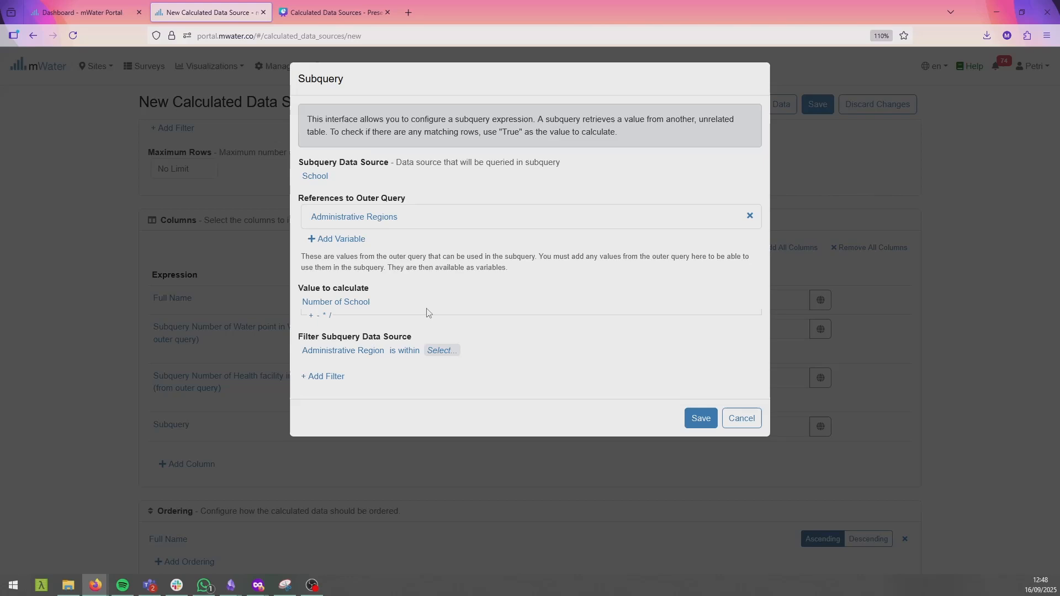
pyautogui.click(449, 349)
pyautogui.click(247, 112)
pyautogui.click(75, 143)
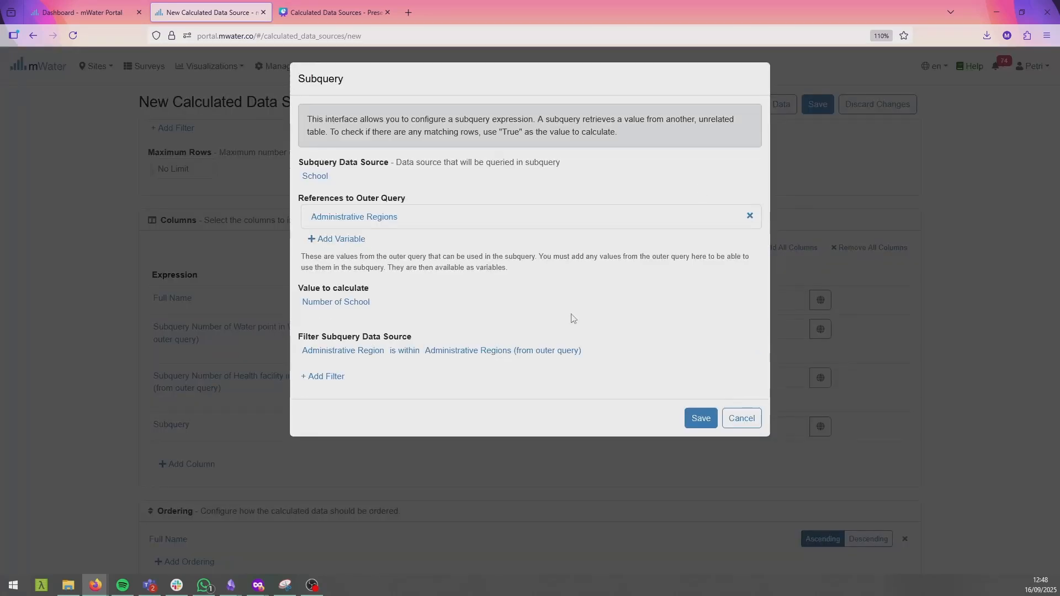
pyautogui.click(685, 425)
# Step: Rename the school subquery column as "Schools"
pyautogui.click(639, 427)
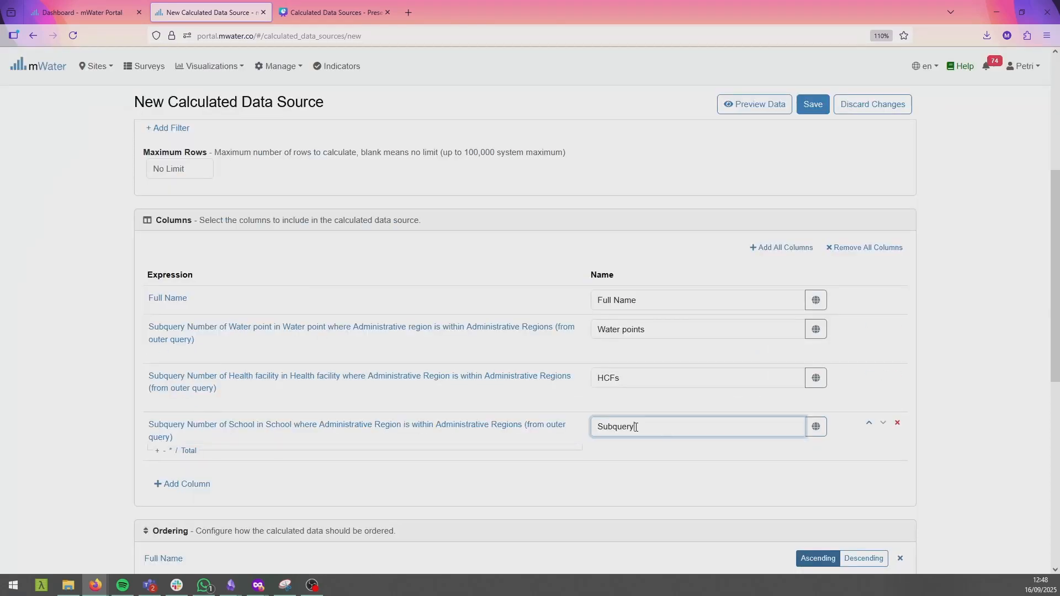
pyautogui.doubleClick(636, 427)
pyautogui.write('Schools')
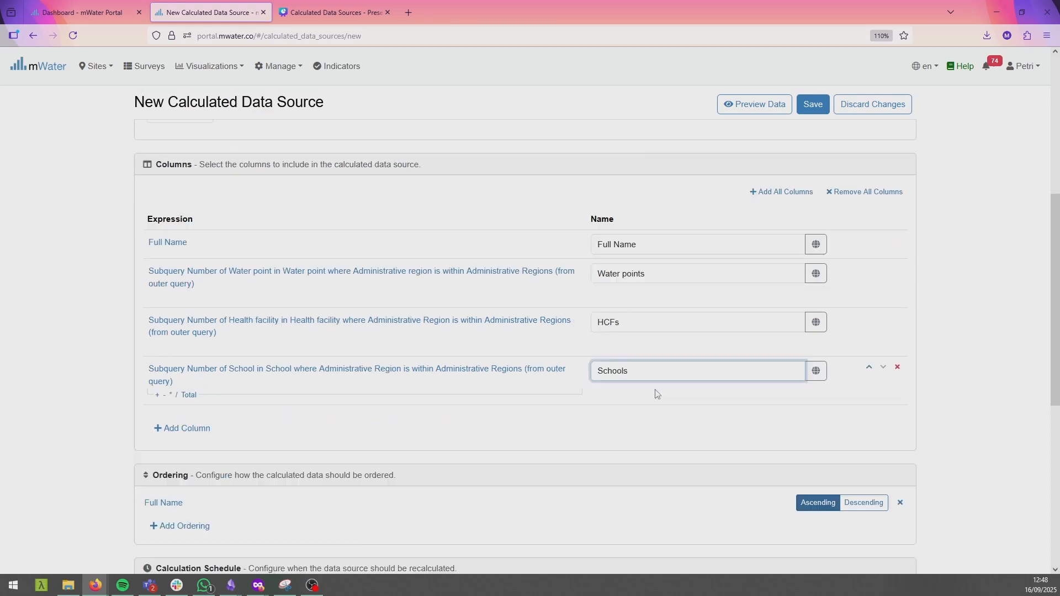
pyautogui.scroll(-5, 656, 392)
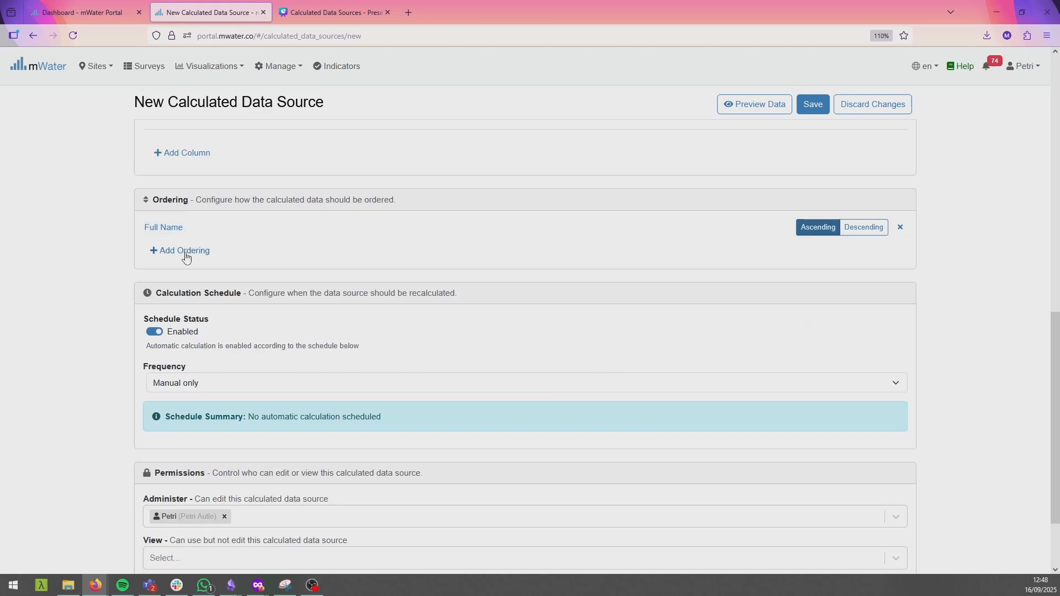
pyautogui.scroll(4, 182, 255)
pyautogui.scroll(-1, 190, 445)
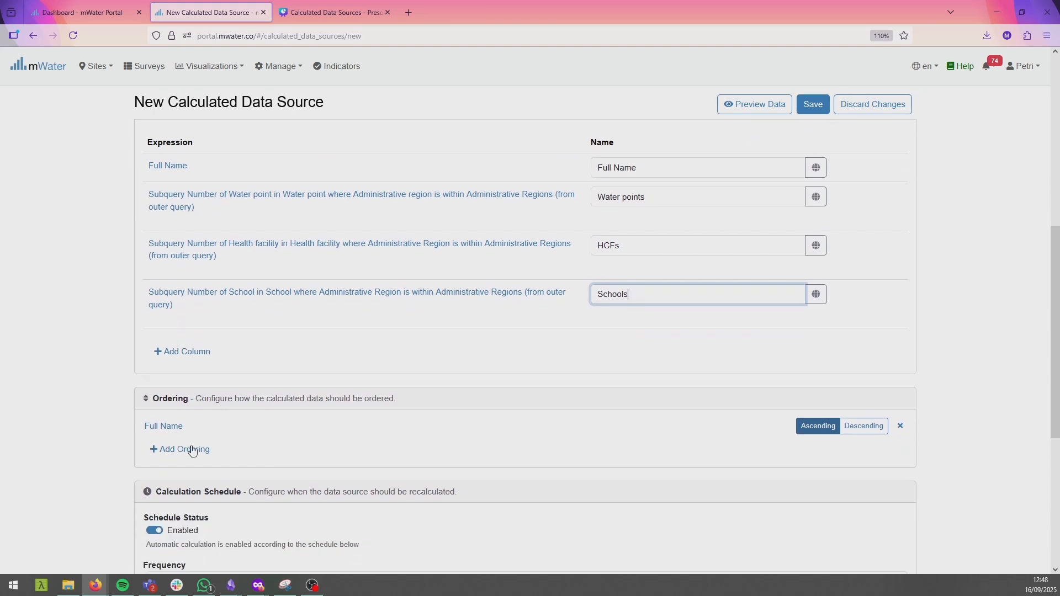
pyautogui.click(178, 447)
pyautogui.click(900, 447)
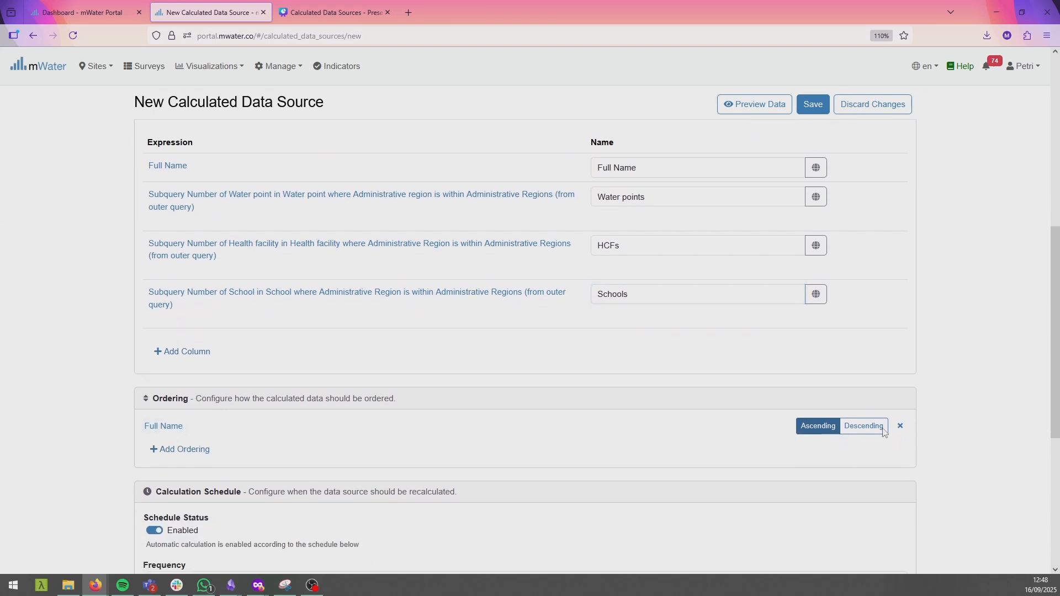
# Step: Schedule the calculation to run monthly on day 25 at 10:00 UTC
pyautogui.scroll(-3, 155, 403)
pyautogui.click(166, 385)
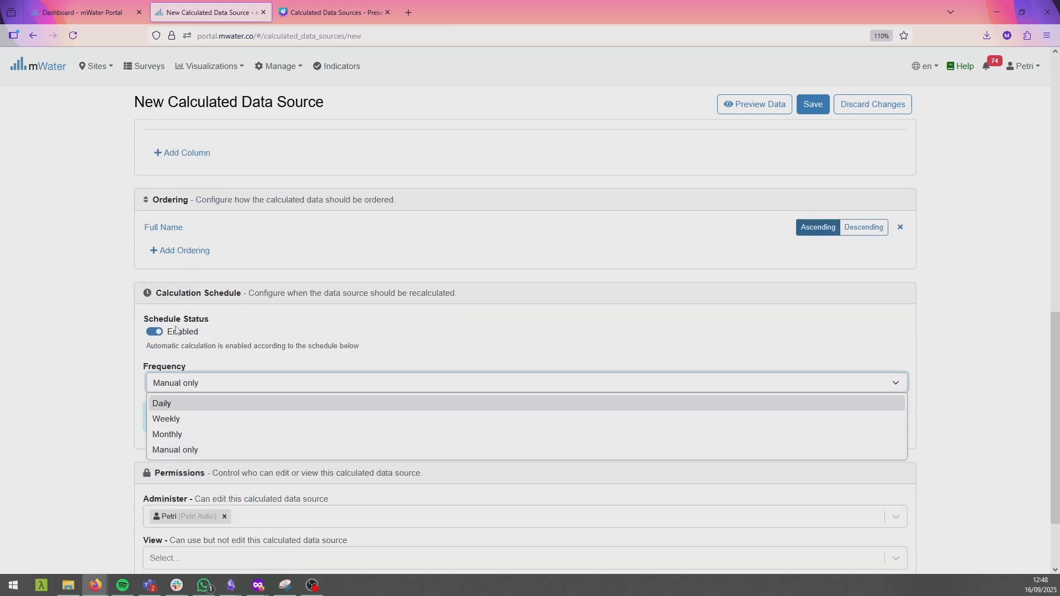
pyautogui.click(171, 436)
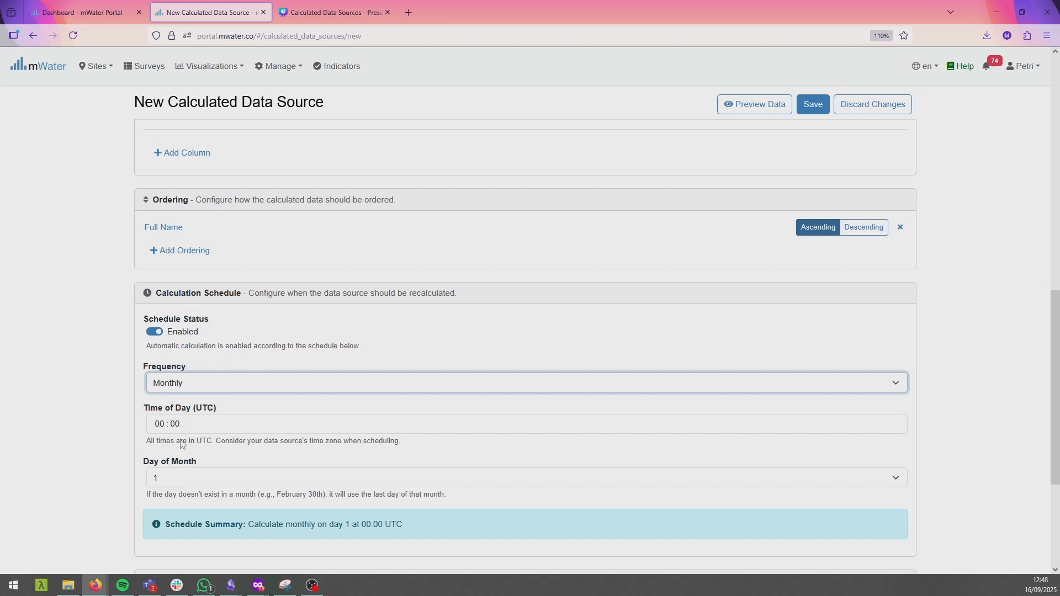
pyautogui.click(187, 386)
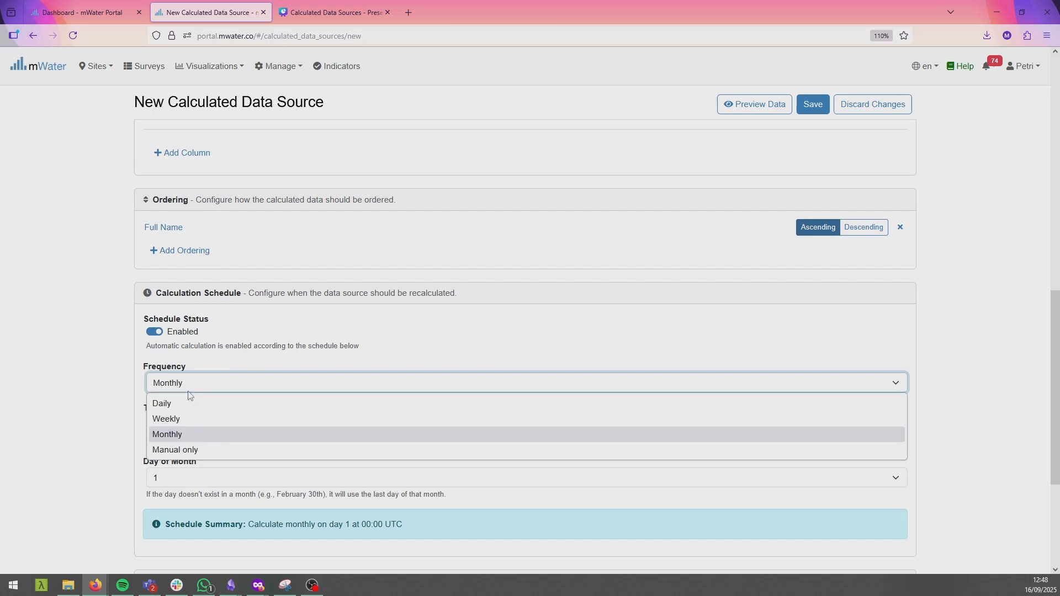
pyautogui.click(176, 431)
pyautogui.click(177, 430)
pyautogui.click(190, 432)
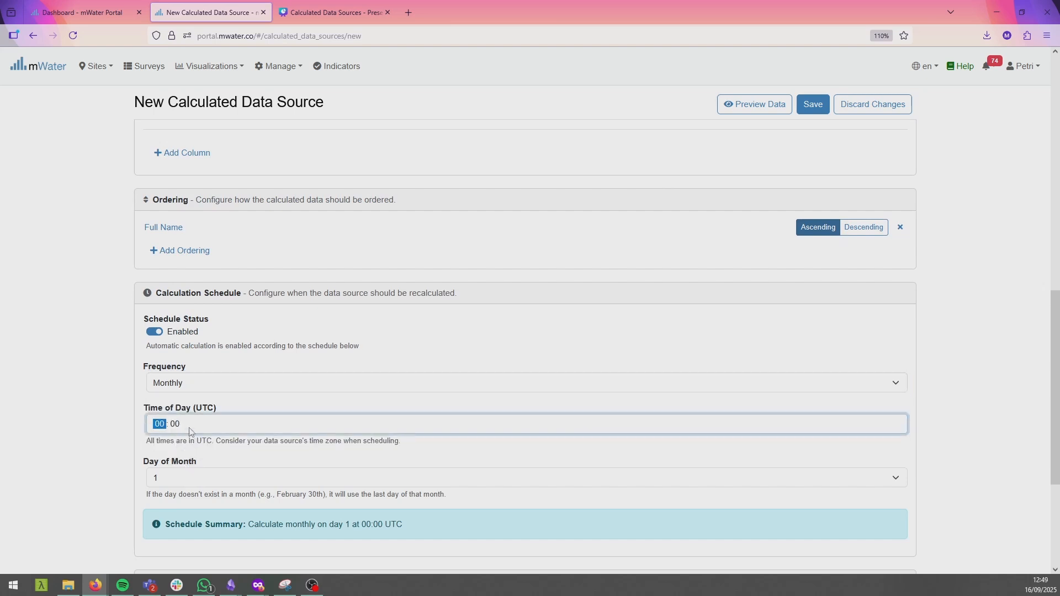
pyautogui.write('10')
pyautogui.click(177, 479)
pyautogui.click(177, 429)
pyautogui.scroll(-3, 119, 449)
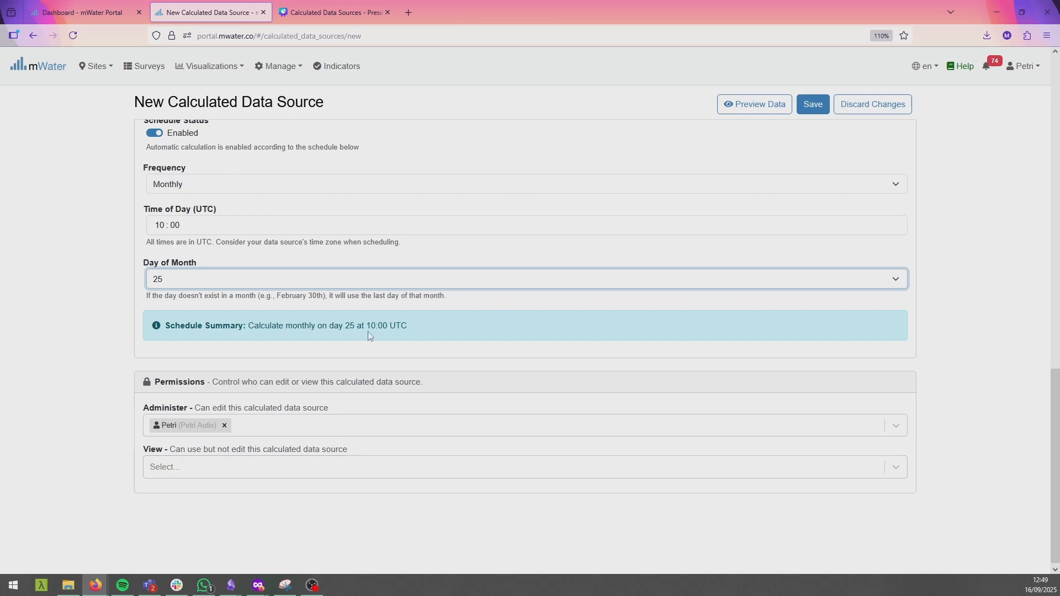
# Step: Save the calculated data source and recalculate "Country summary of WPs, HCFs, and Schools" in the list
pyautogui.click(809, 105)
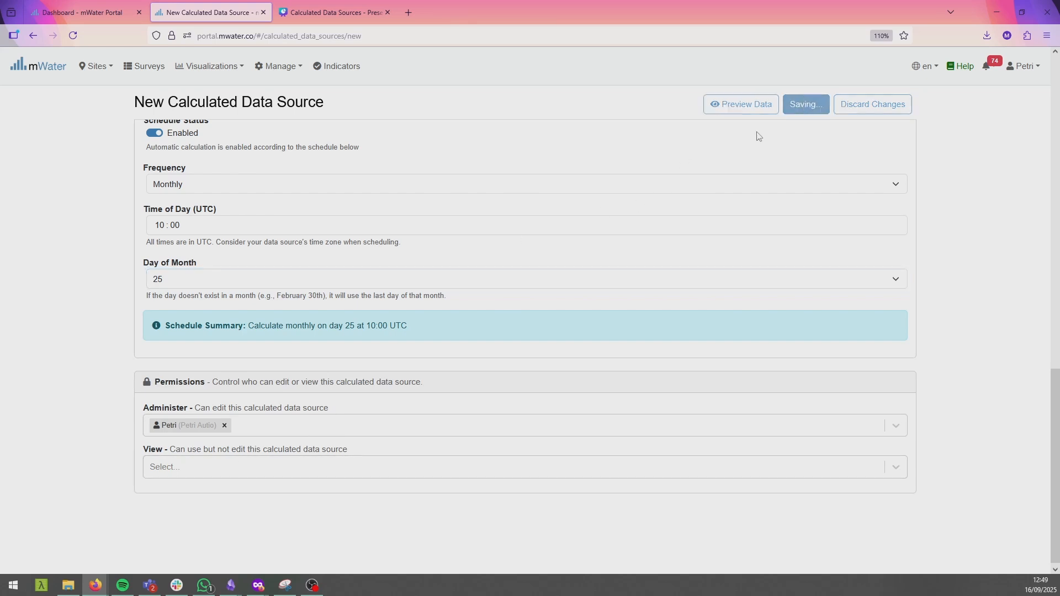
pyautogui.scroll(-3, 764, 272)
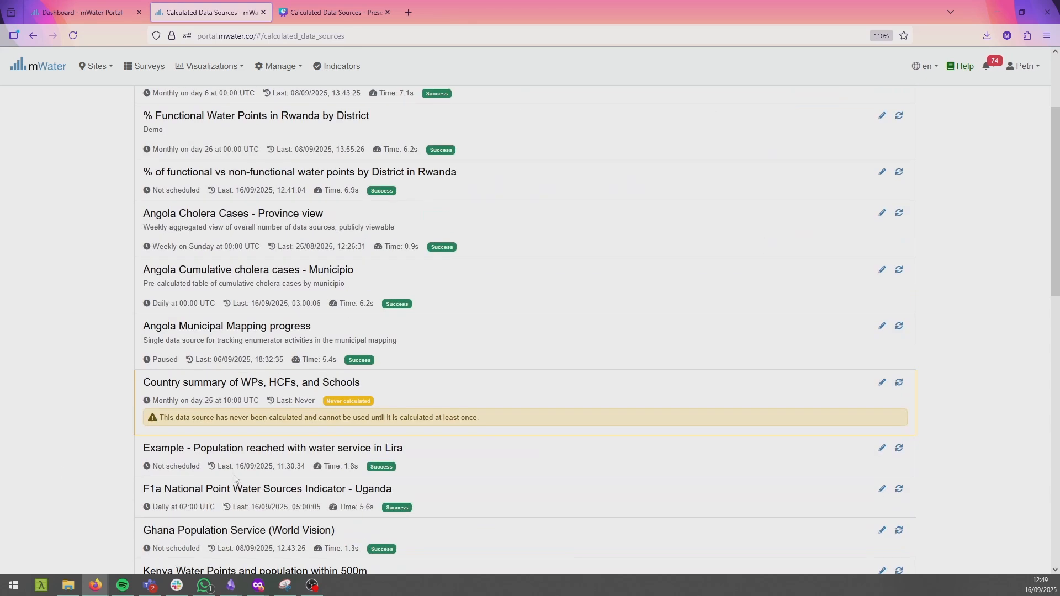
pyautogui.click(899, 383)
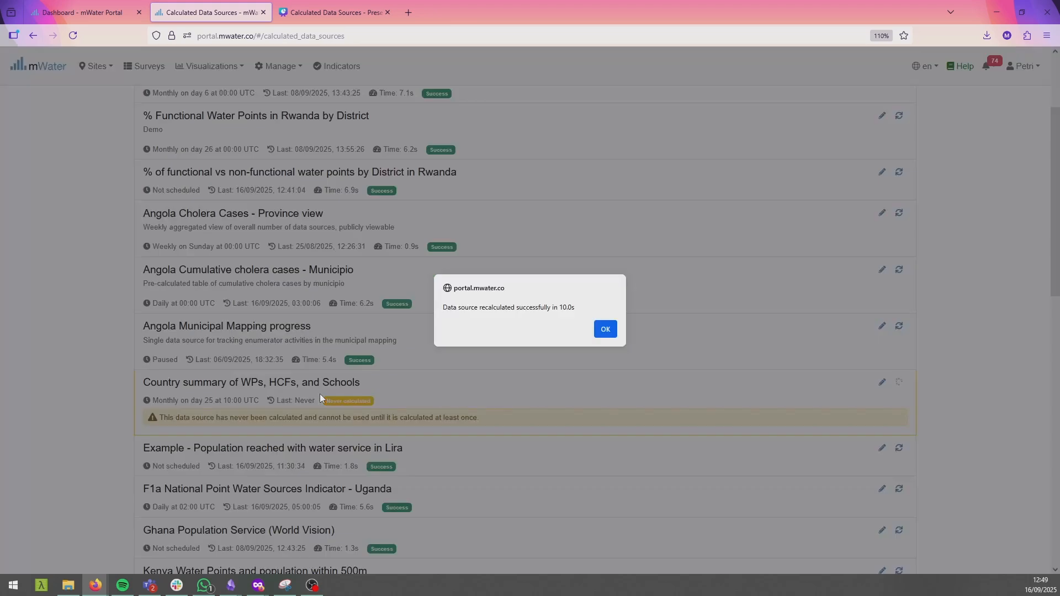
pyautogui.click(605, 329)
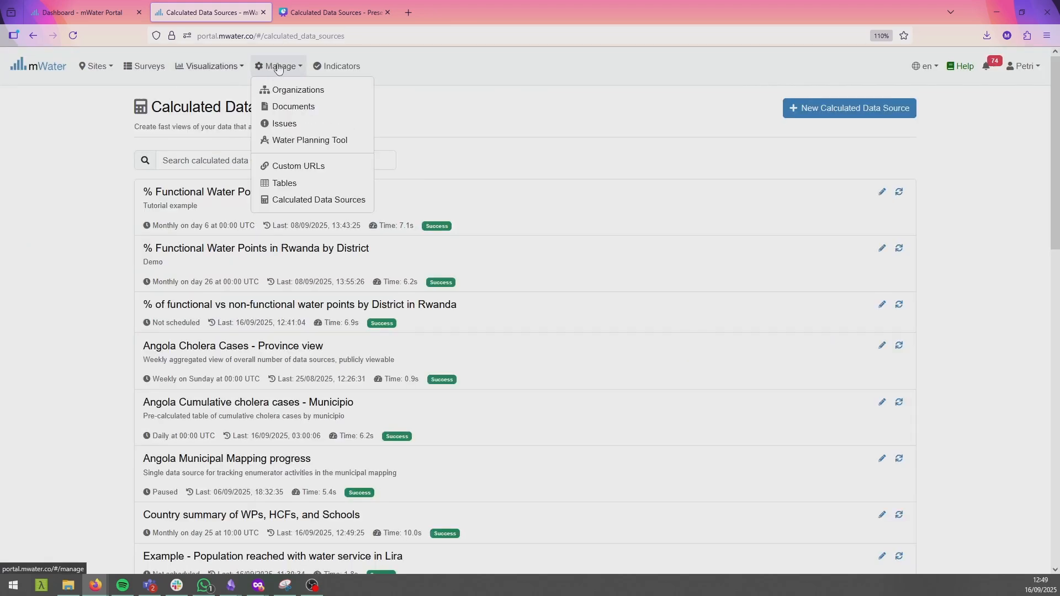
# Step: Make a new datagrid and open its data source configuration
pyautogui.moveTo(212, 66)
pyautogui.click(198, 141)
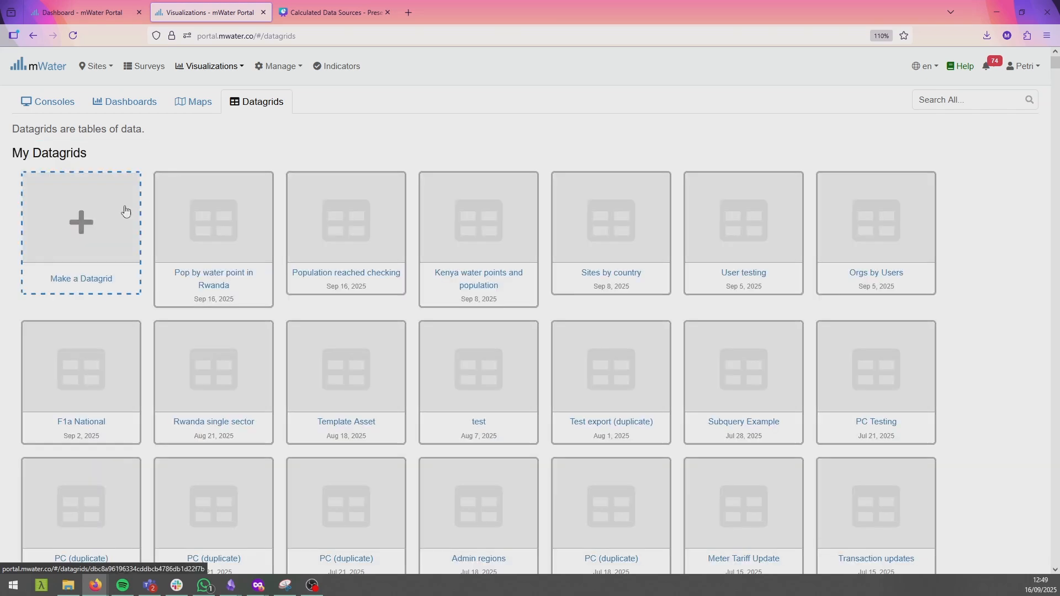
pyautogui.click(81, 224)
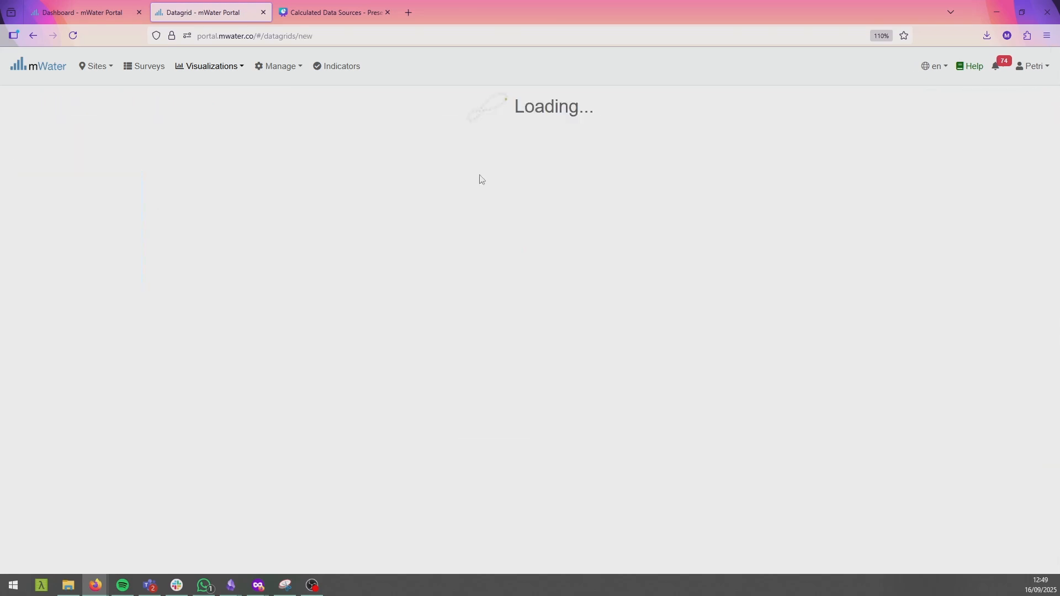
pyautogui.click(511, 374)
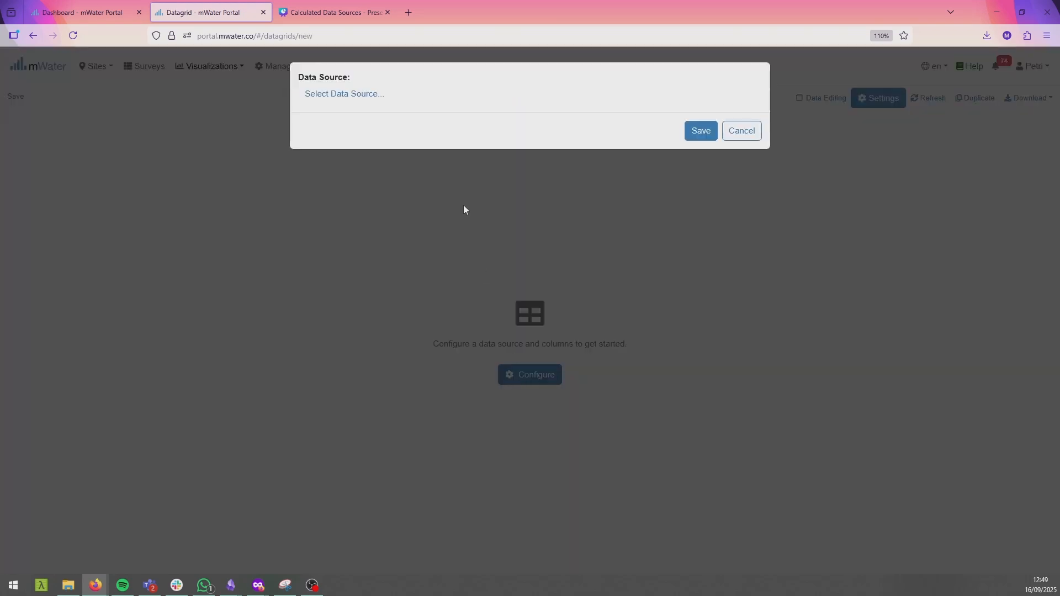
pyautogui.click(352, 95)
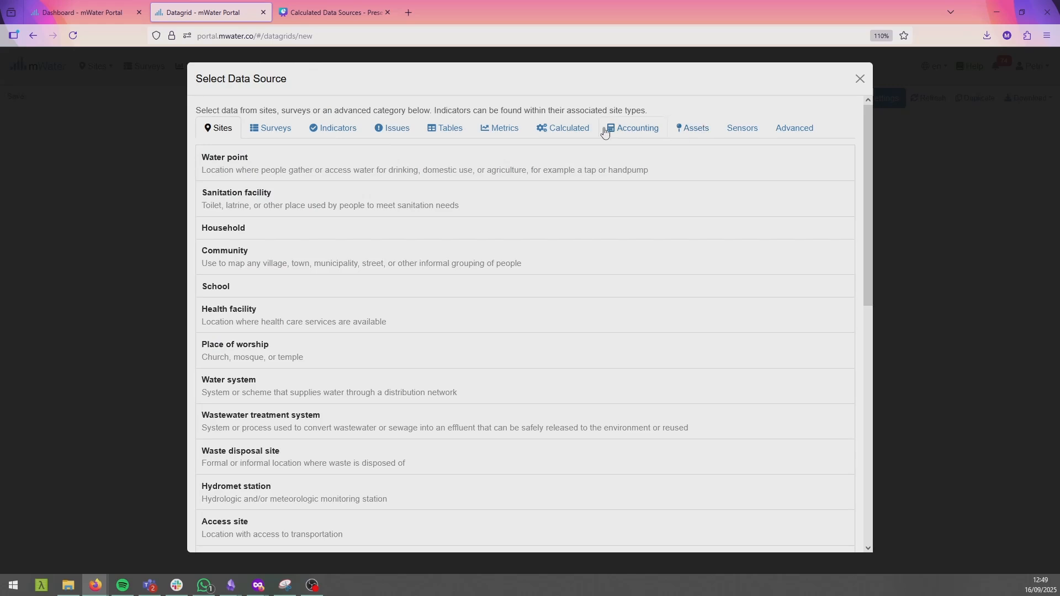
pyautogui.click(569, 129)
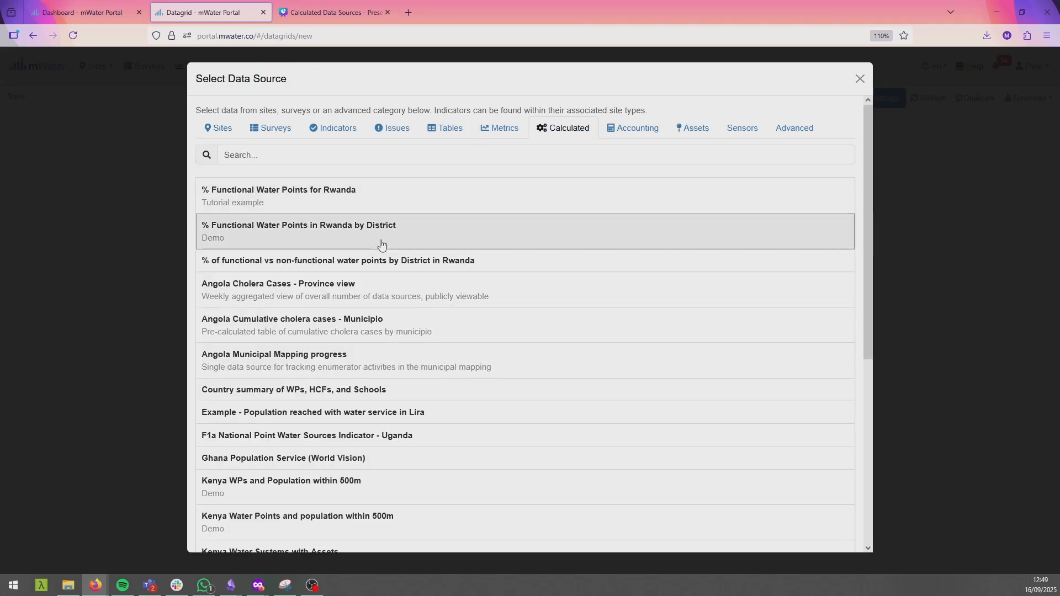
pyautogui.scroll(-5, 385, 246)
pyautogui.scroll(-1, 386, 259)
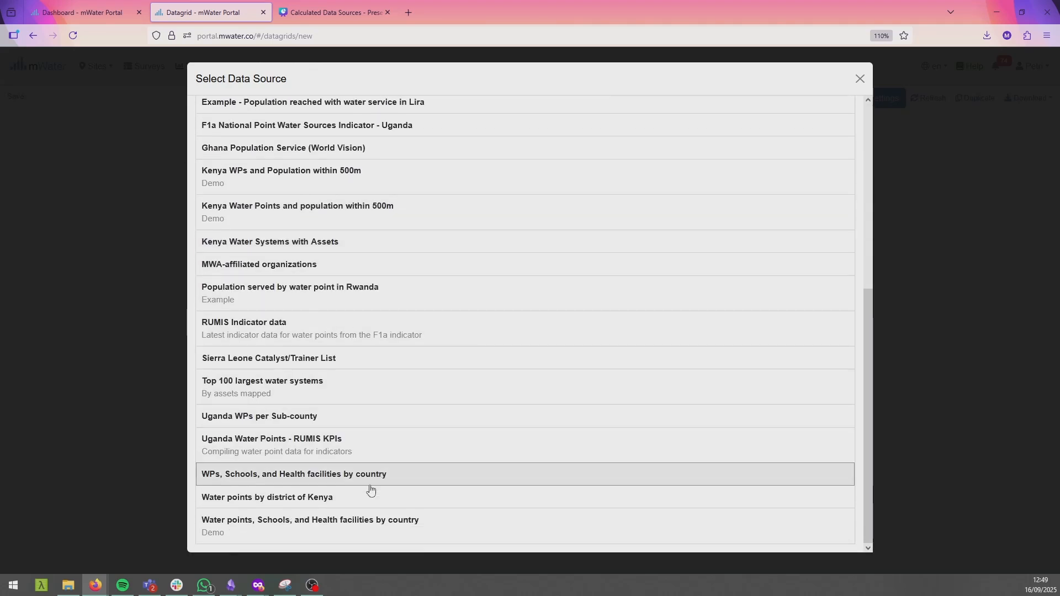
pyautogui.click(363, 525)
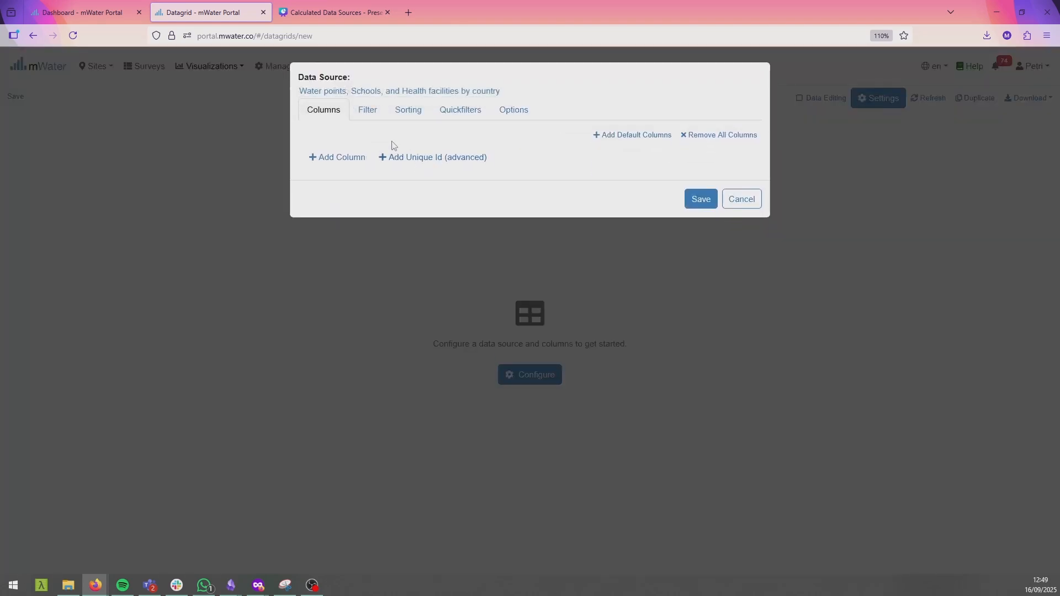
pyautogui.click(355, 91)
pyautogui.click(355, 123)
pyautogui.scroll(-7, 444, 250)
pyautogui.scroll(-2, 393, 396)
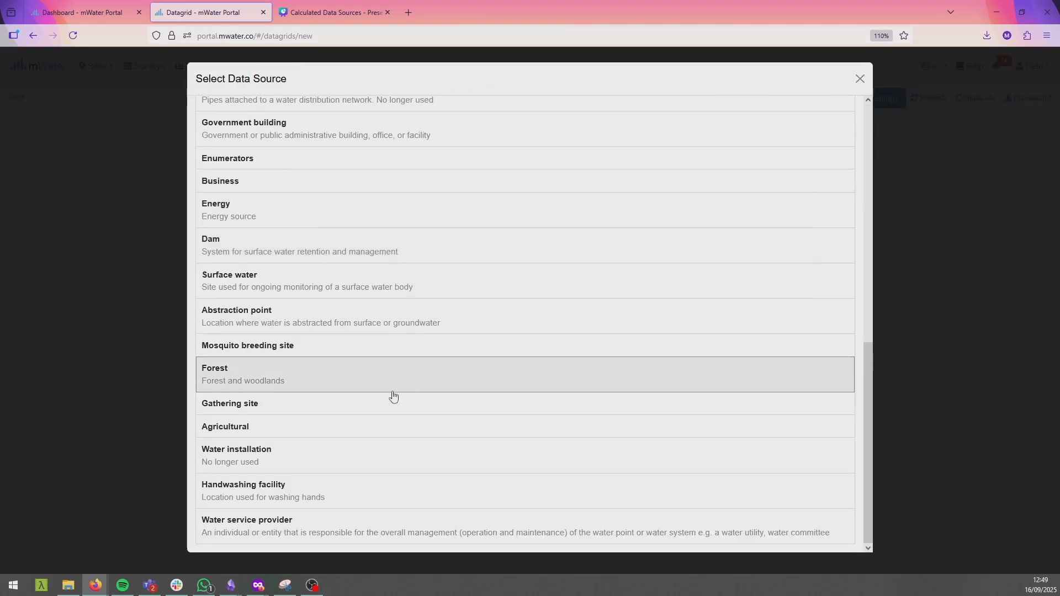
pyautogui.scroll(10, 315, 204)
pyautogui.click(533, 133)
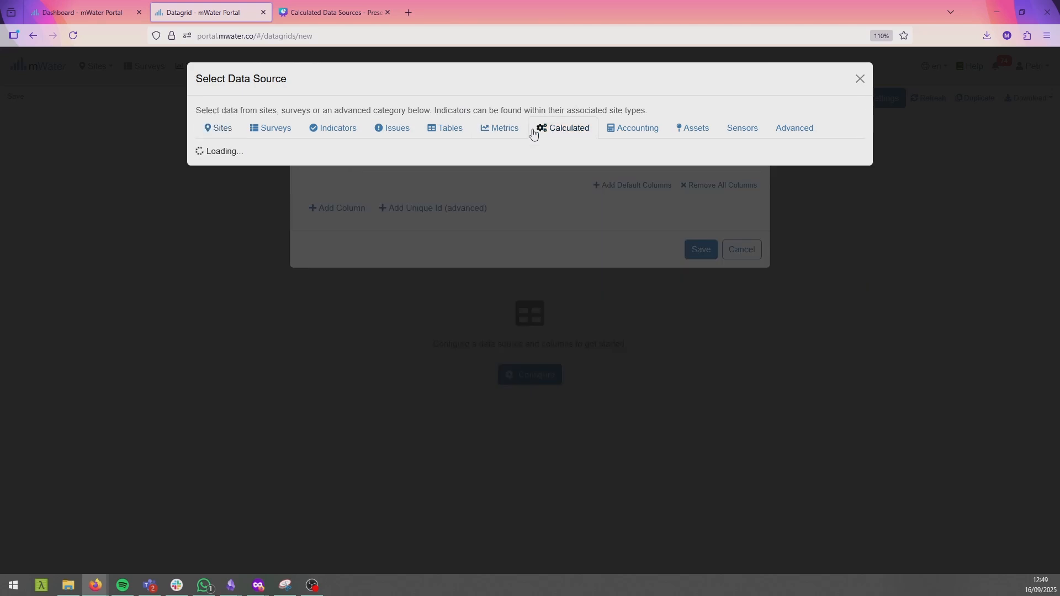
pyautogui.scroll(-6, 461, 276)
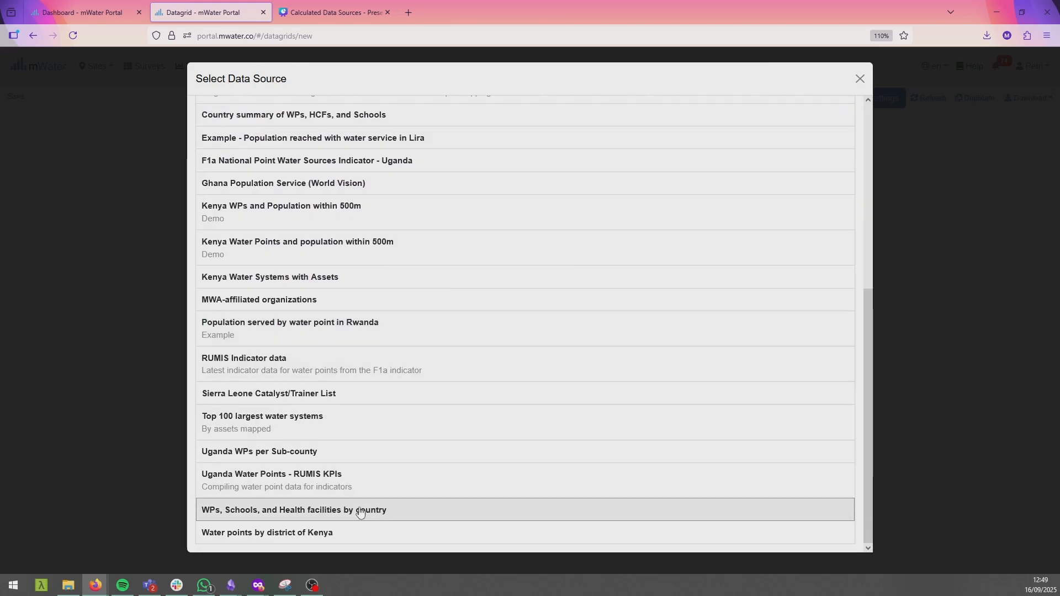
pyautogui.click(359, 508)
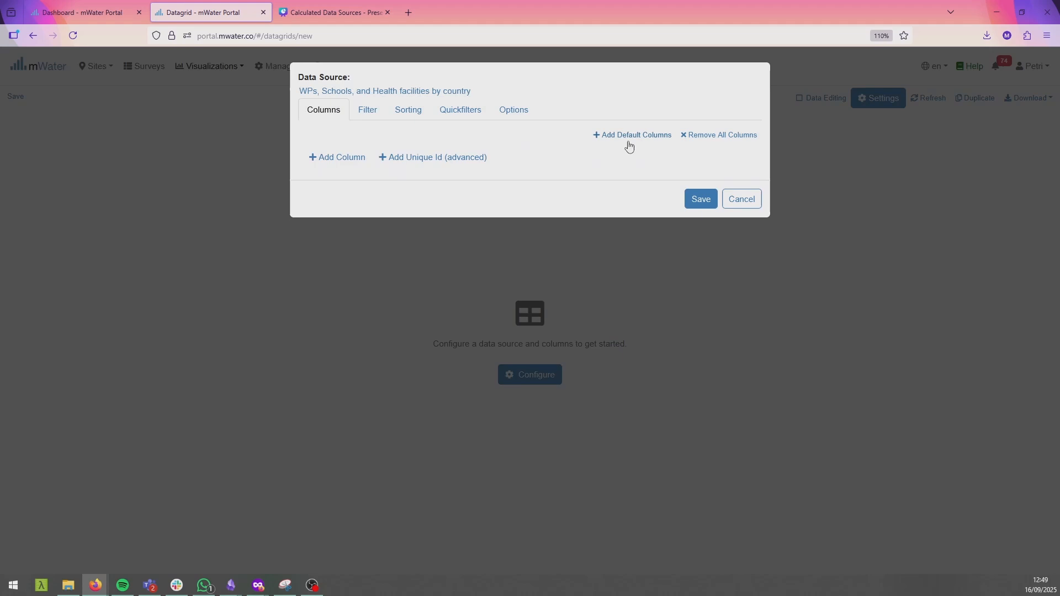
pyautogui.click(629, 138)
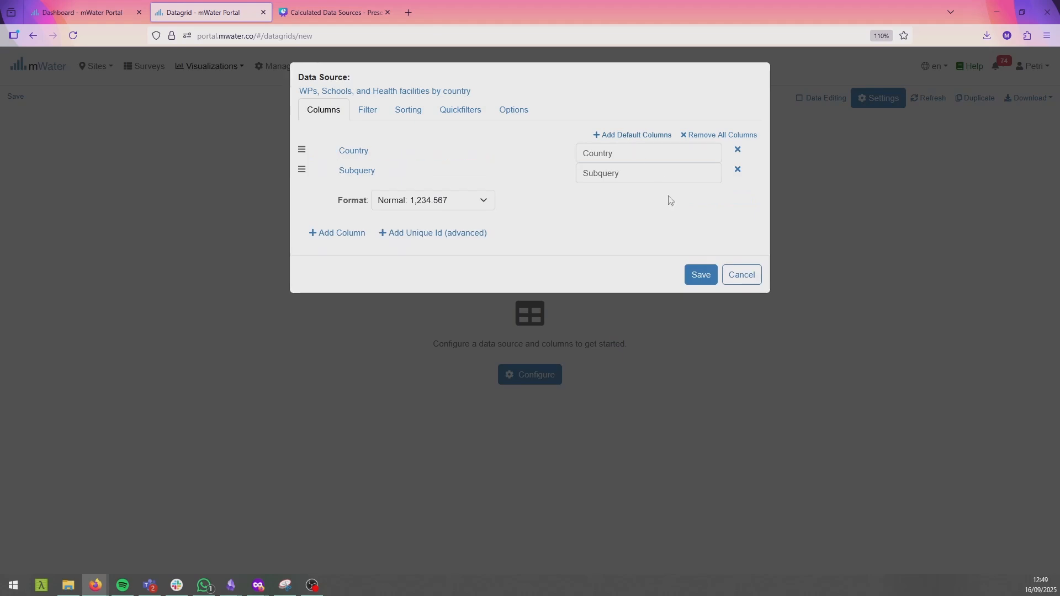
pyautogui.click(741, 273)
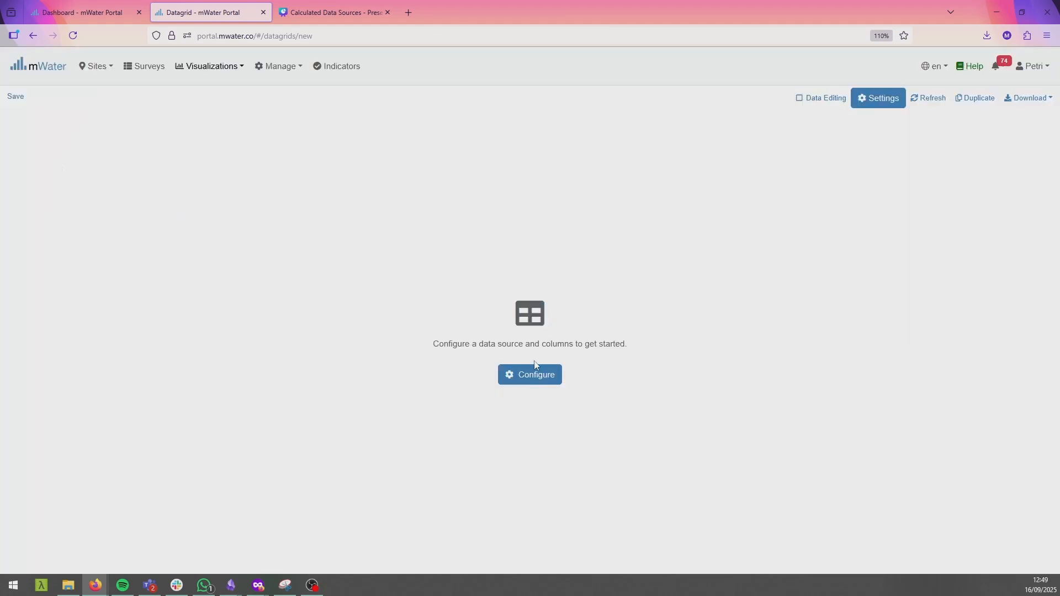
# Step: Configure the datagrid to use the calculated source "Country summary of WPs, HCFs, and Schools" with its default columns
pyautogui.click(530, 375)
pyautogui.click(374, 165)
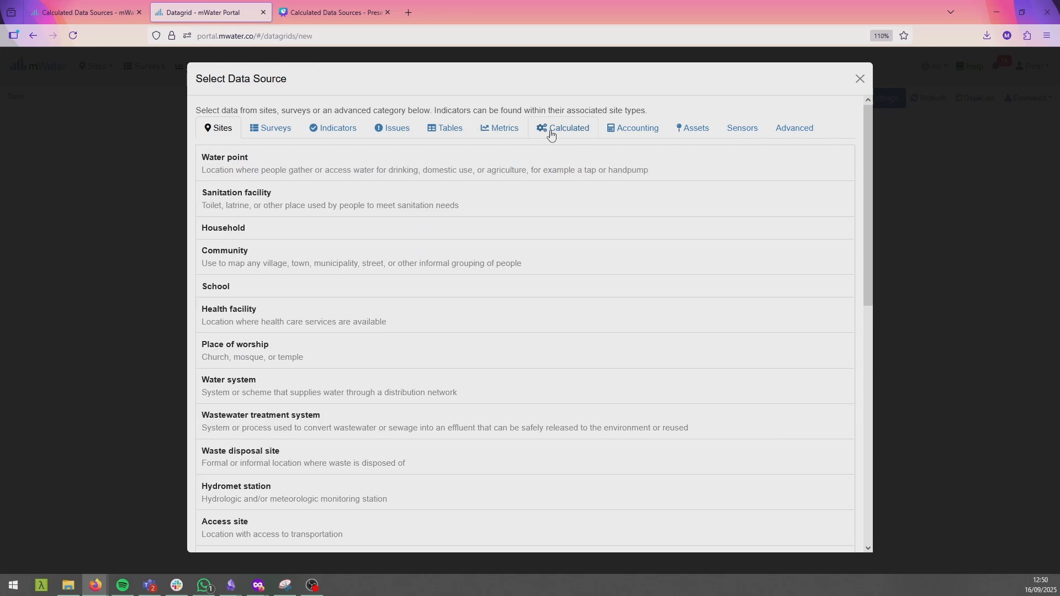
pyautogui.click(551, 133)
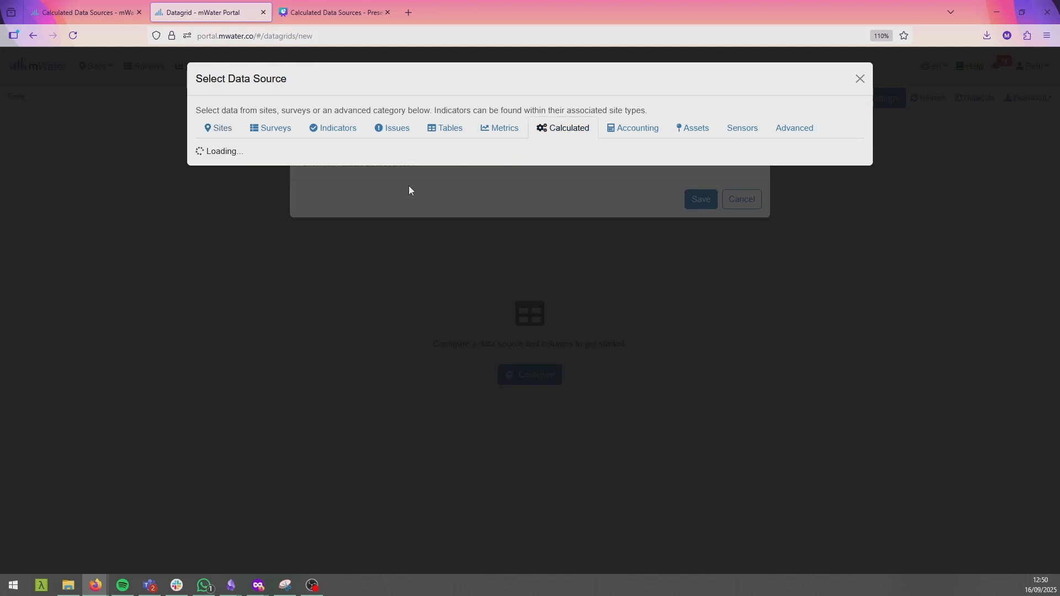
pyautogui.scroll(-1, 308, 417)
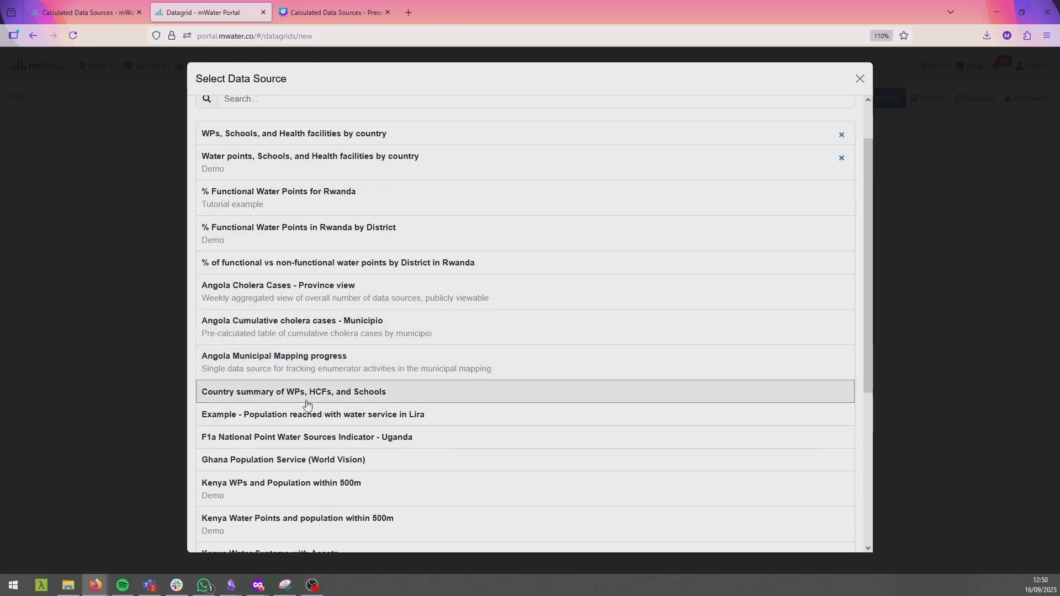
pyautogui.click(308, 401)
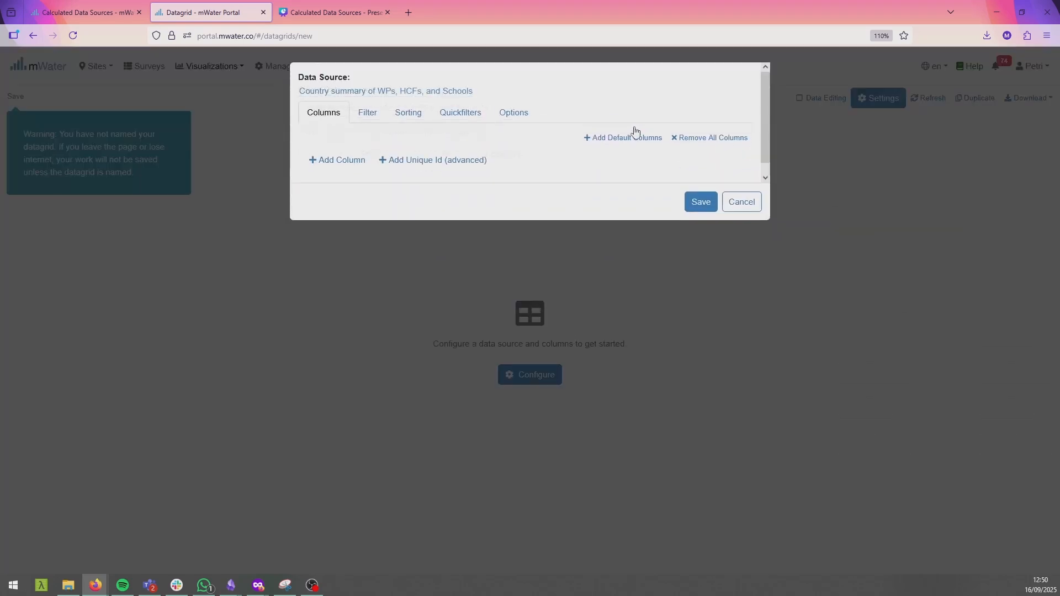
pyautogui.click(700, 393)
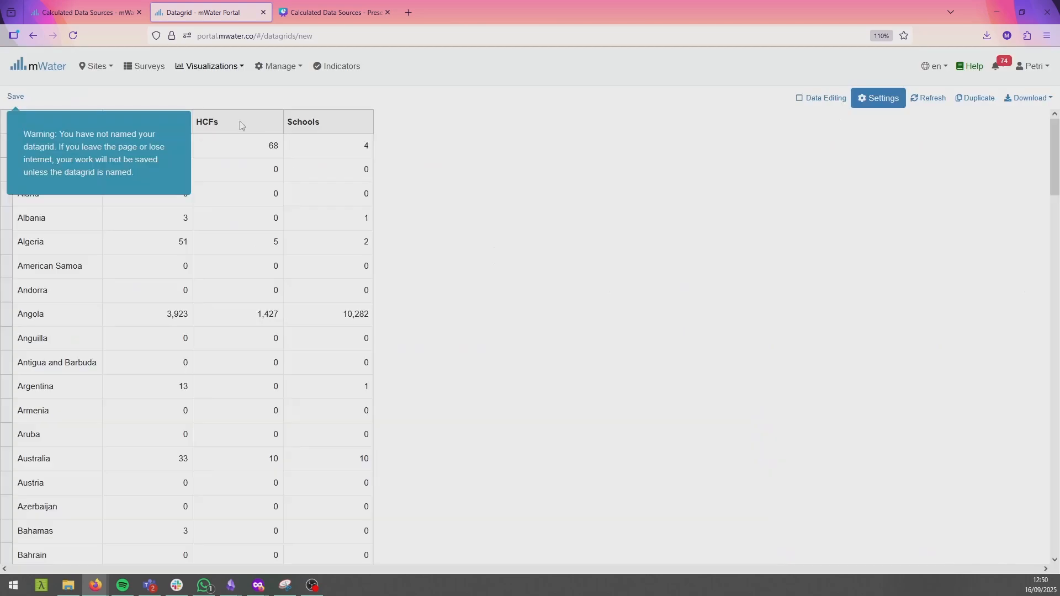
# Step: Save the datagrid under the name "Country summary of sites"
pyautogui.click(15, 96)
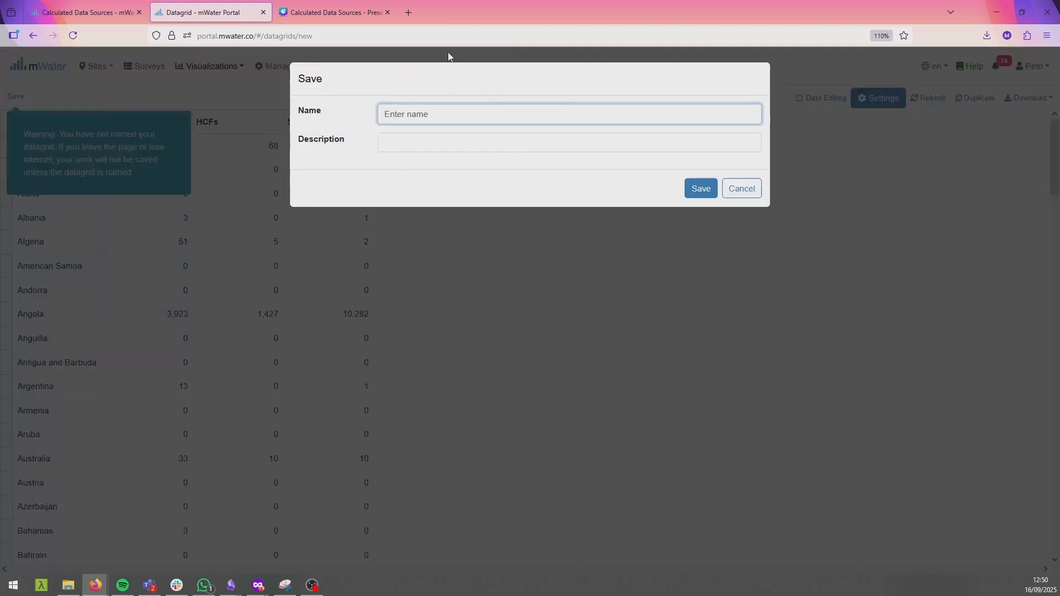
pyautogui.write('Country summary of sites')
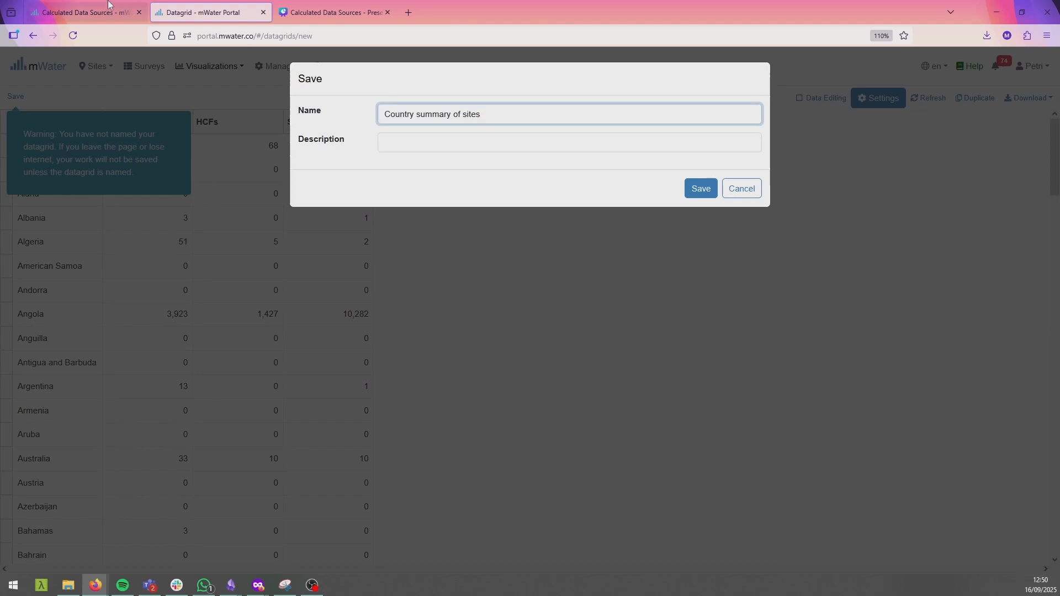
pyautogui.click(701, 188)
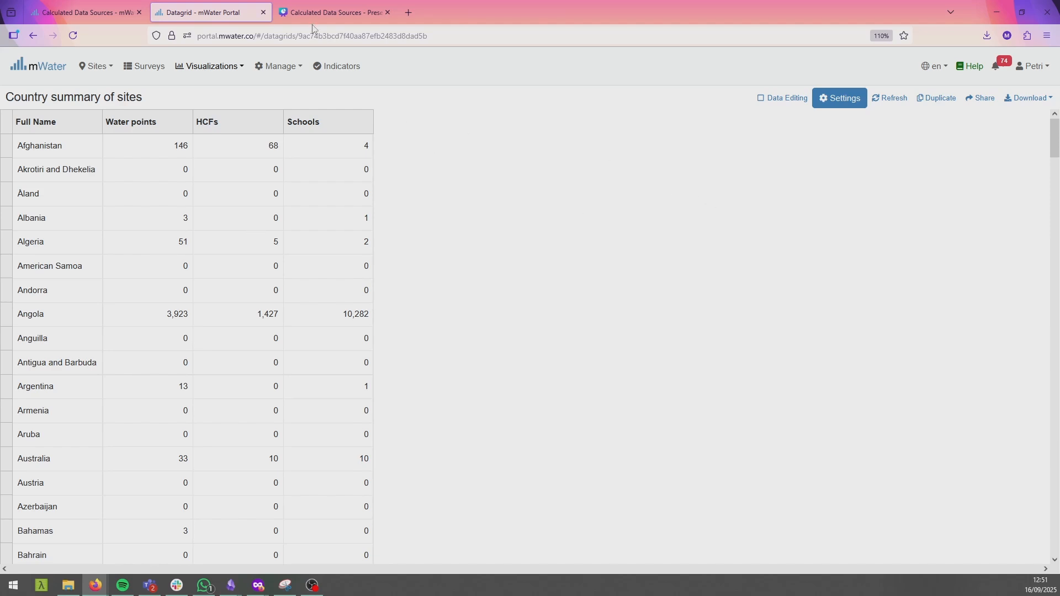
pyautogui.click(323, 12)
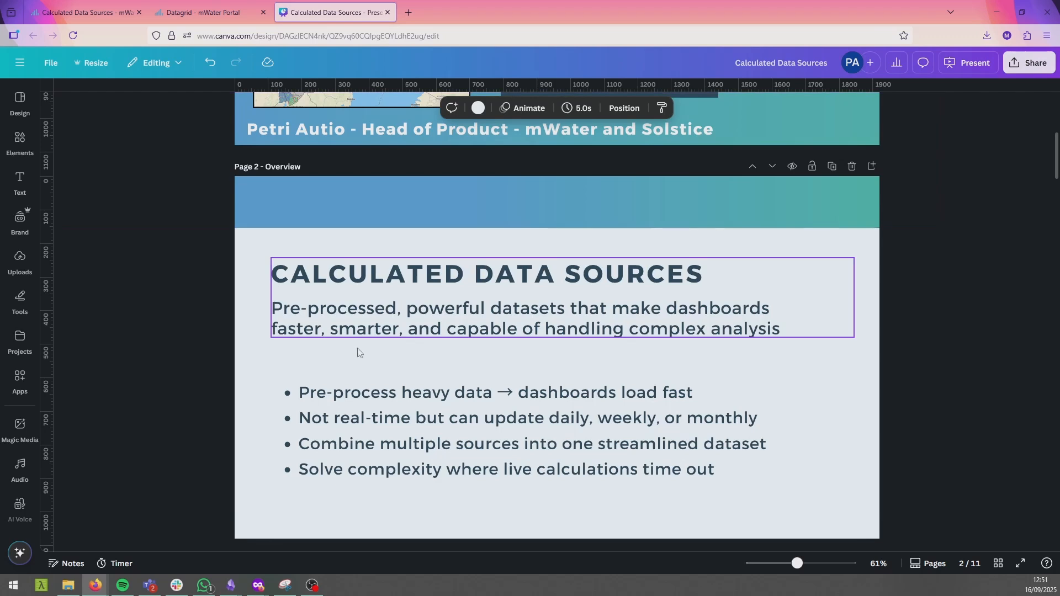
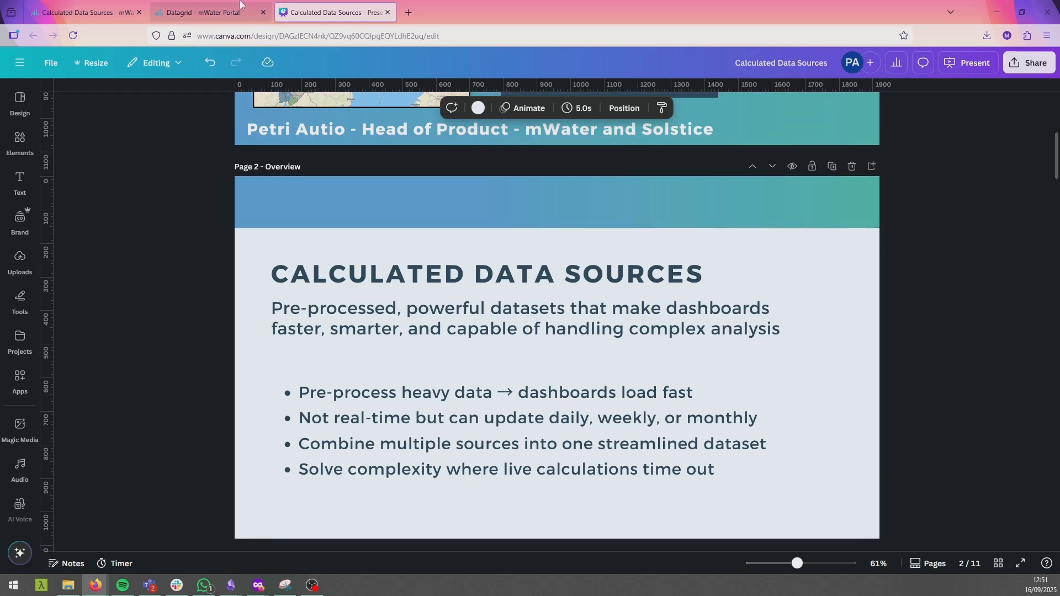
pyautogui.click(205, 12)
pyautogui.click(245, 80)
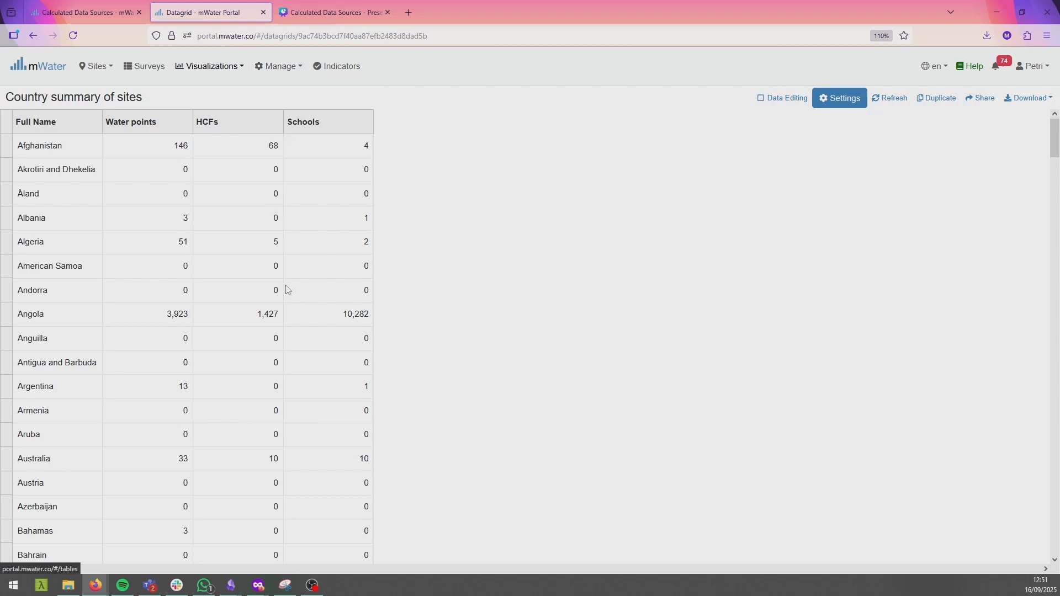
# Step: Start a new calculated data source named "Population reached within 500m of all water points of Districts in Rwanda" with the description "Demo"
pyautogui.moveTo(282, 69)
pyautogui.click(303, 200)
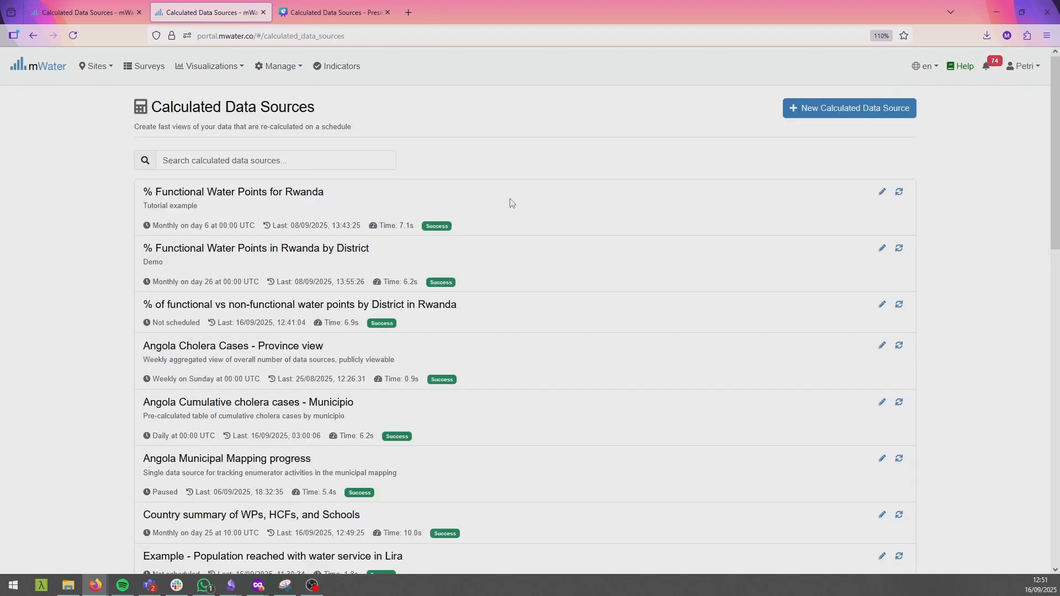
pyautogui.click(892, 106)
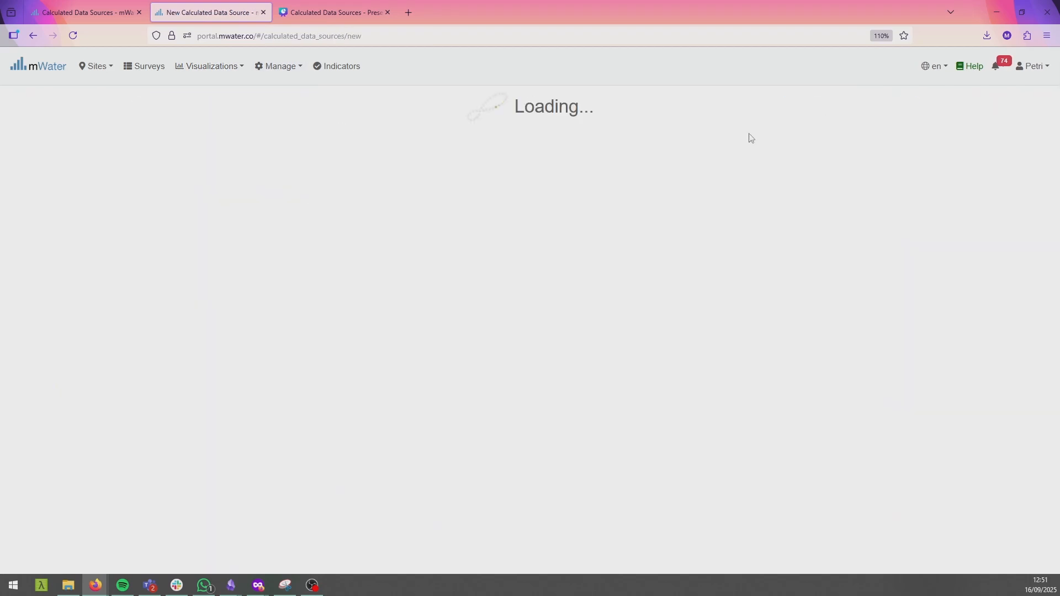
pyautogui.click(252, 187)
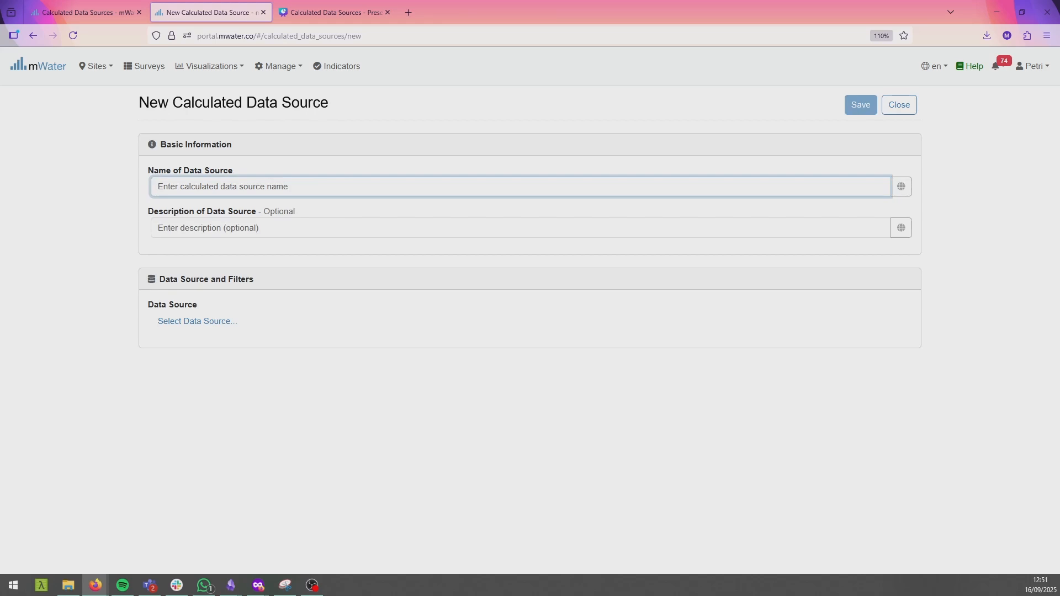
pyautogui.write('P')
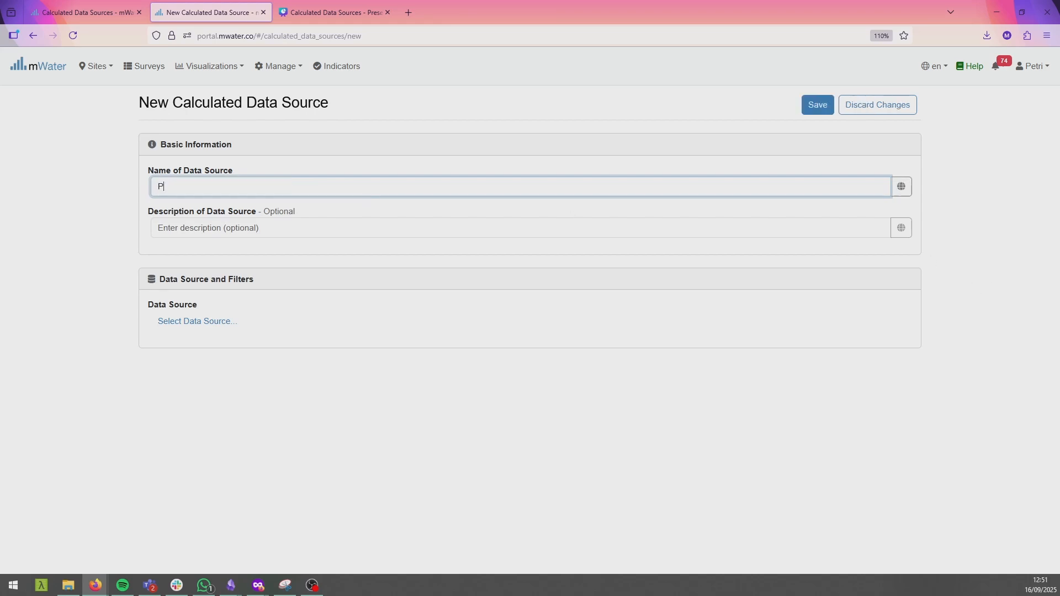
pyautogui.write('opulation reached within 500')
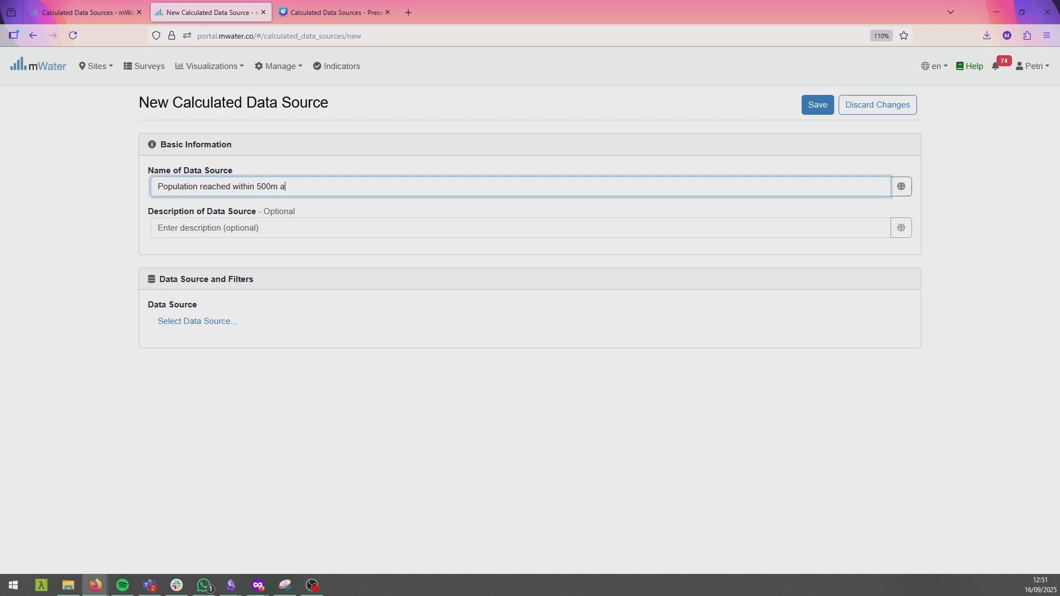
pyautogui.write('m of all water points of Districts in Rwanda')
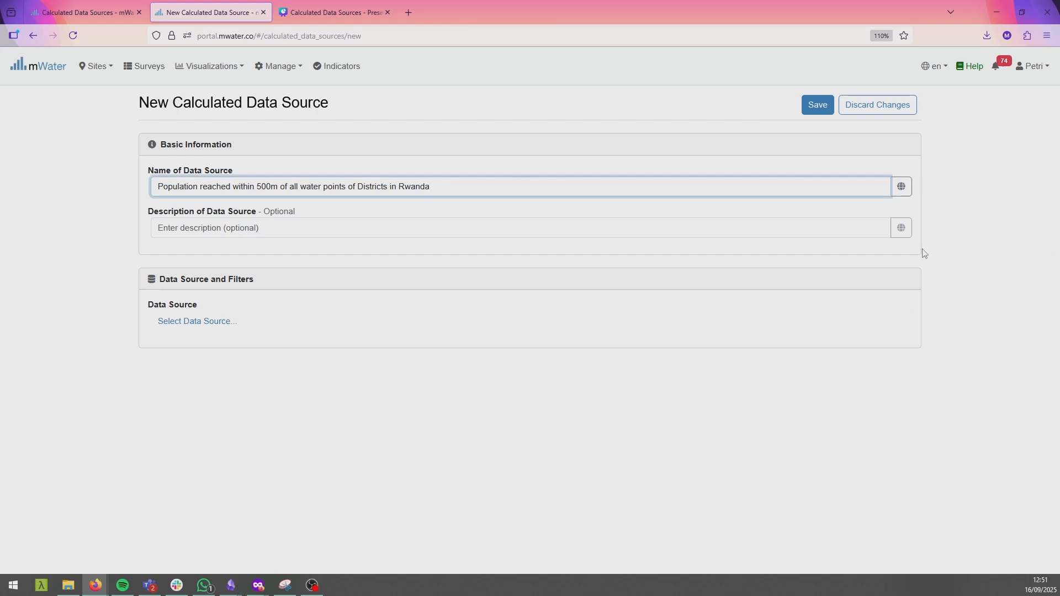
pyautogui.click(240, 233)
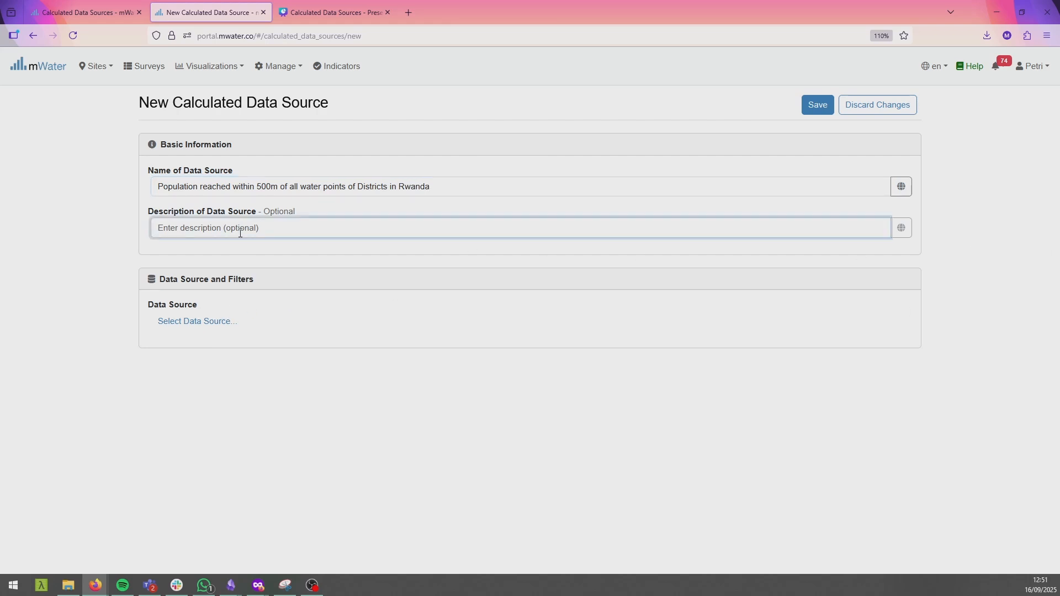
pyautogui.write('Demo')
# Step: Add the prefix "Example - " to the beginning of the new calculated data source's name
pyautogui.hotkey('shift', 'Tab')
pyautogui.hotkey('shift', 'Tab')
pyautogui.press('Home')
pyautogui.write('E')
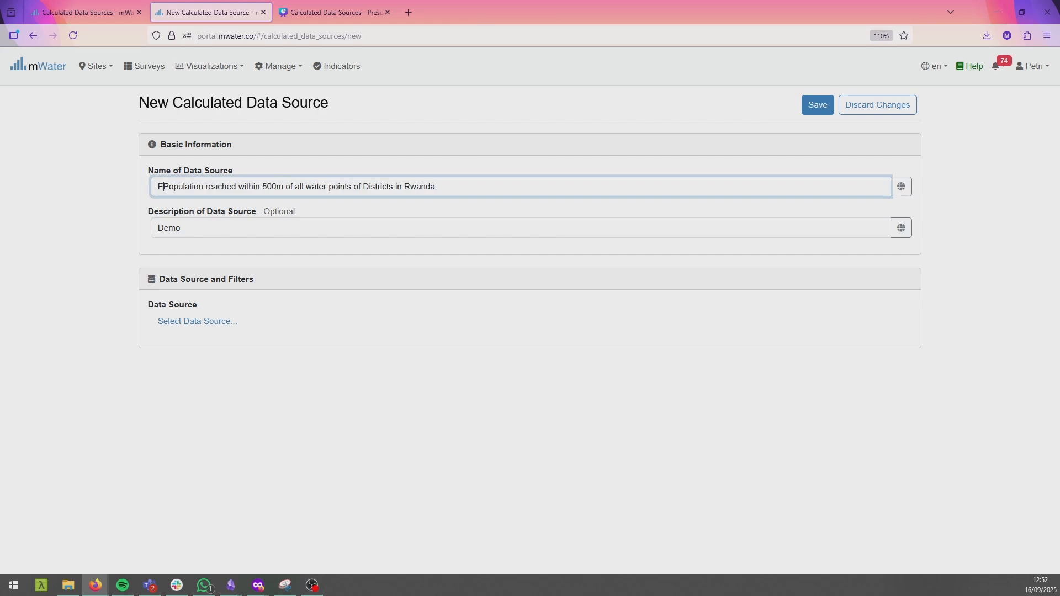
pyautogui.write('xample -')
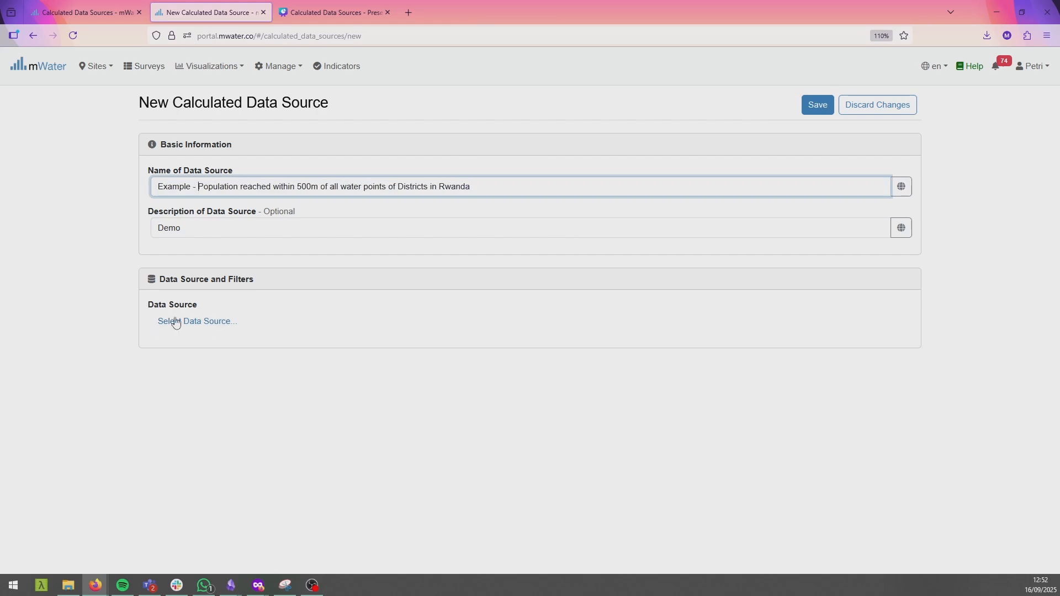
# Step: Select the advanced source Administrative Regions as the basis of the new calculated data source
pyautogui.click(176, 322)
pyautogui.click(773, 128)
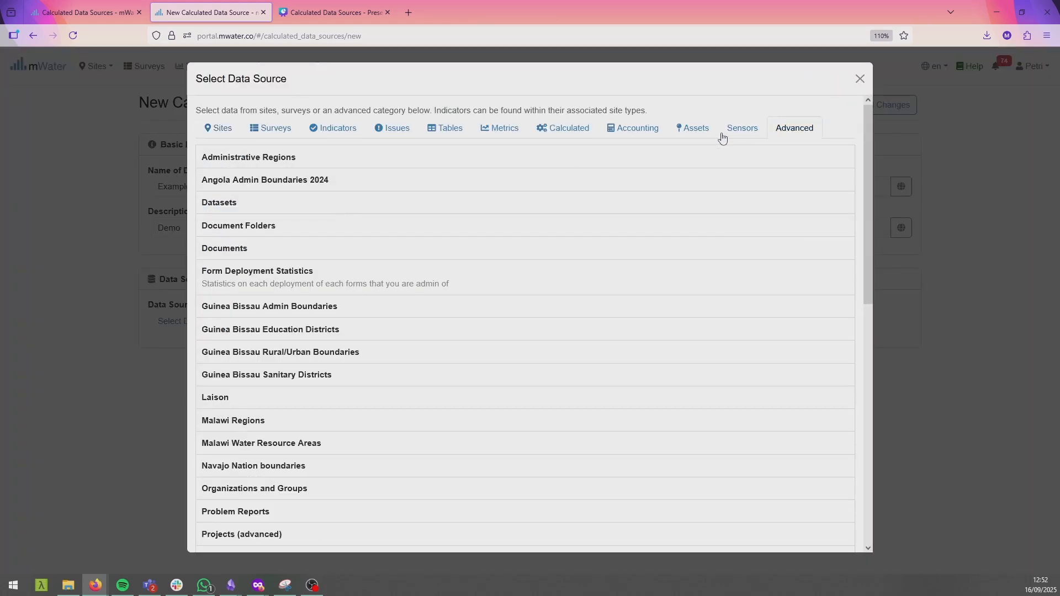
pyautogui.click(471, 156)
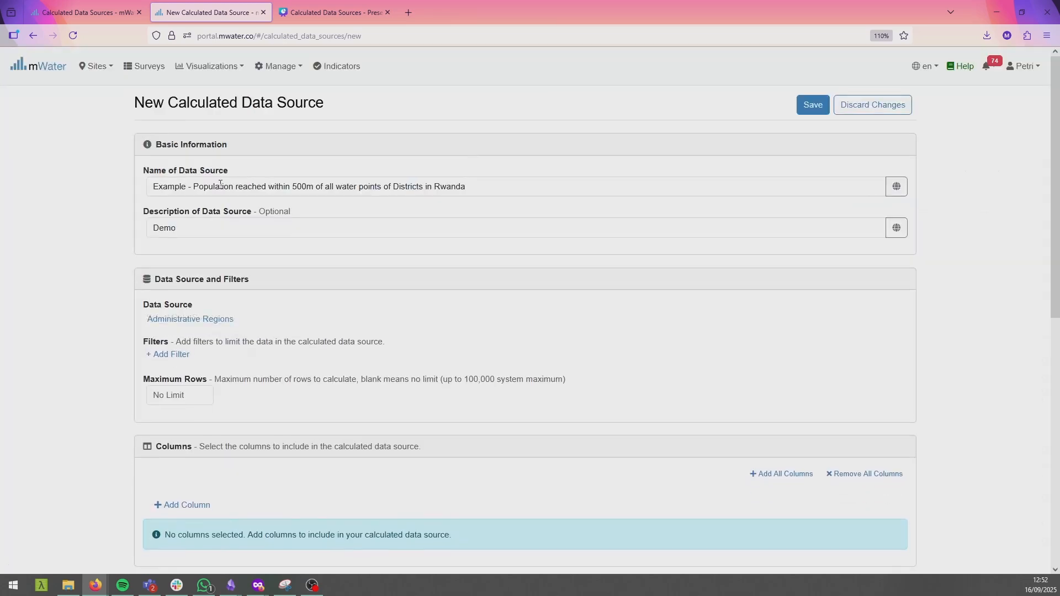
# Step: Add a filter limiting the administrative regions to those whose Country is within Rwanda
pyautogui.click(171, 355)
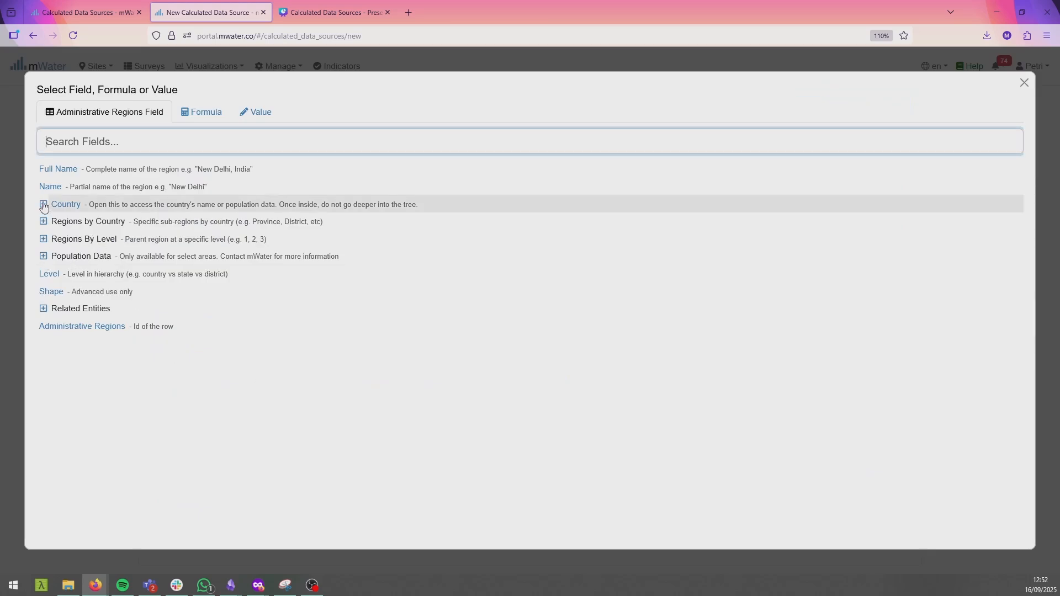
pyautogui.click(65, 205)
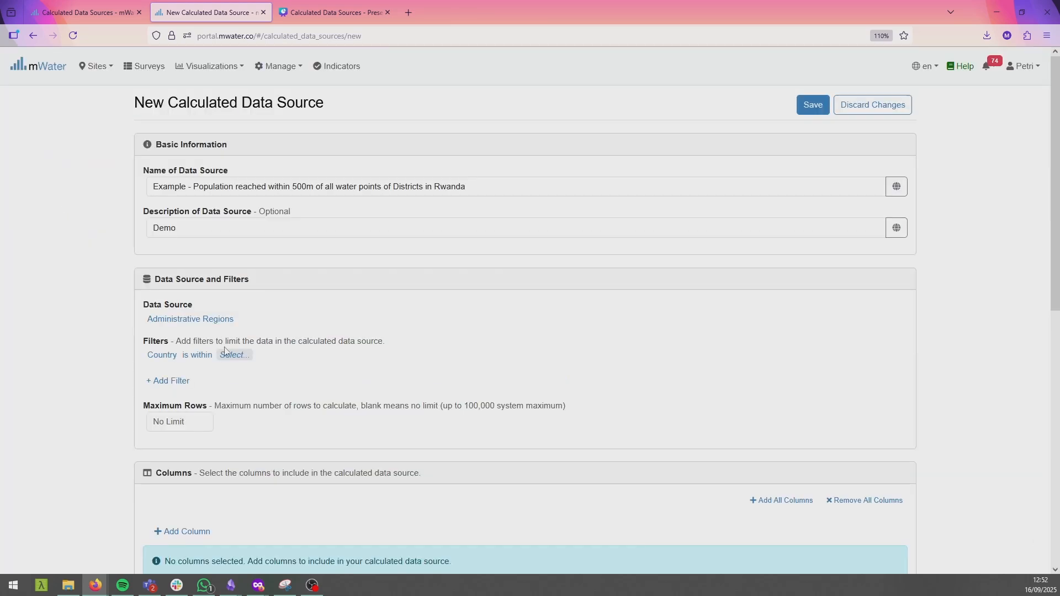
pyautogui.click(238, 356)
pyautogui.click(142, 177)
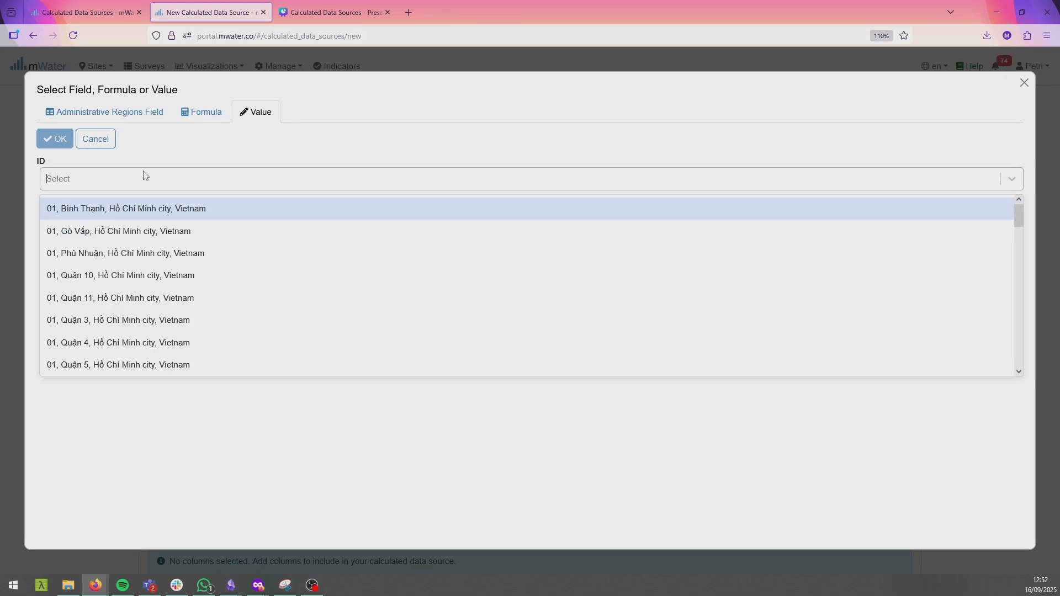
pyautogui.write('rwanda')
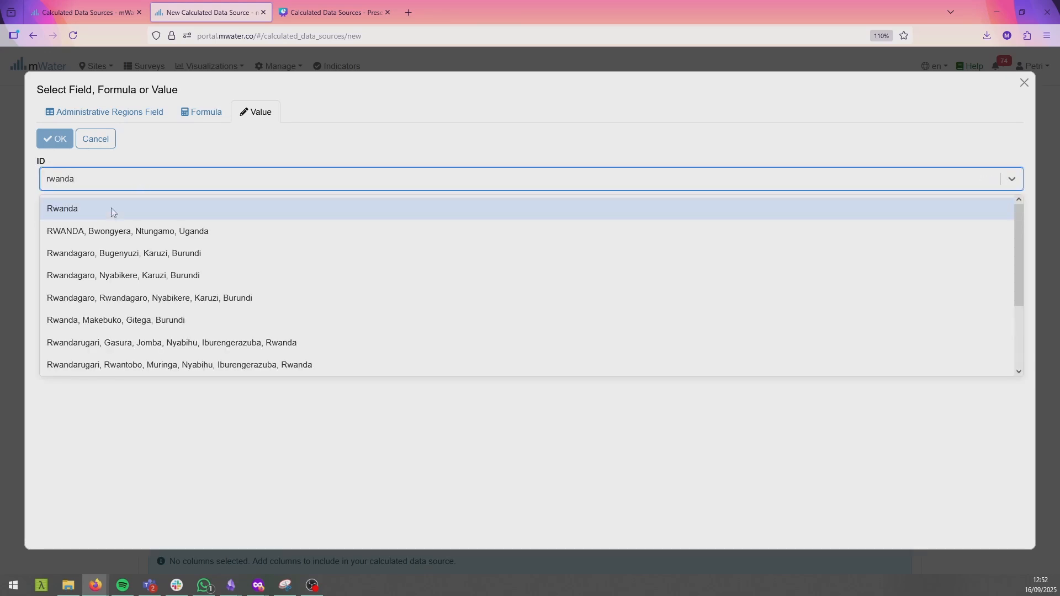
pyautogui.click(111, 208)
pyautogui.click(55, 138)
# Step: Add a second filter requiring the region's Level to be any of Level 1
pyautogui.click(168, 381)
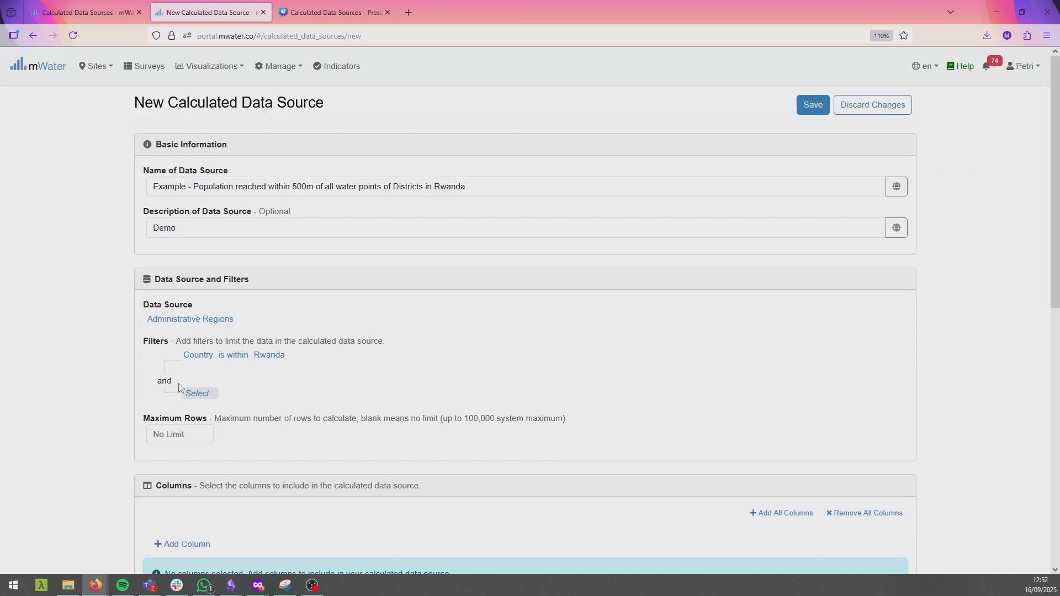
pyautogui.click(189, 396)
pyautogui.click(47, 275)
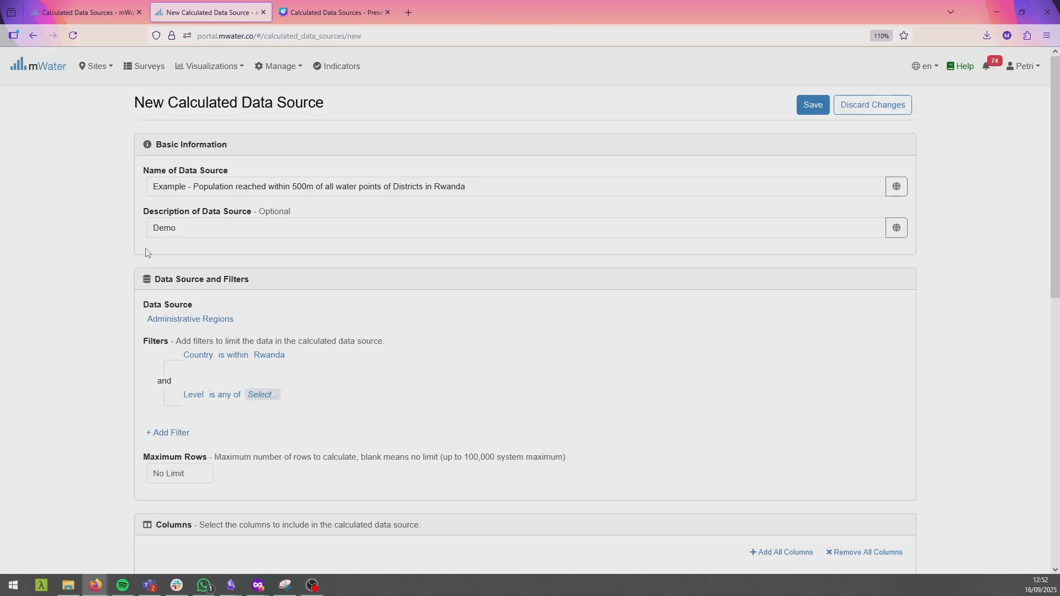
pyautogui.click(261, 395)
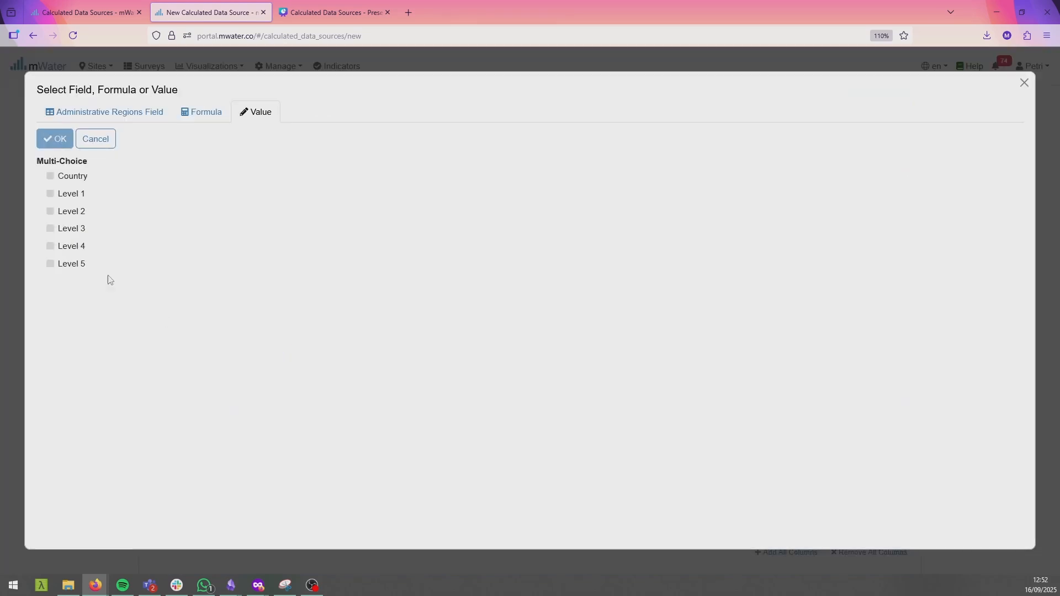
pyautogui.click(66, 209)
pyautogui.click(67, 194)
pyautogui.click(66, 211)
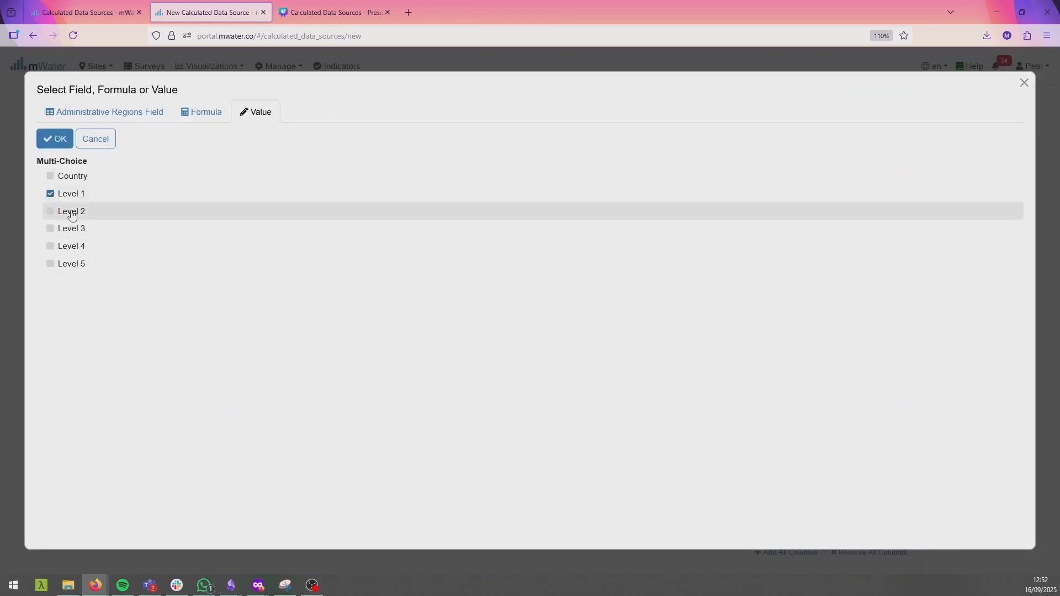
pyautogui.click(47, 139)
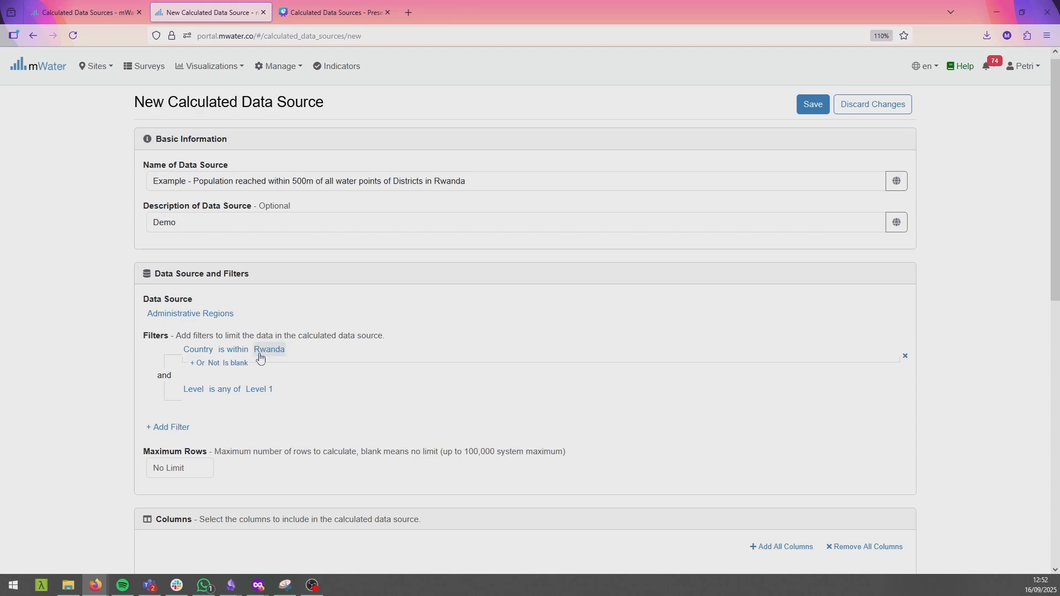
# Step: Add the region's Full Name as the first column of the calculated data source
pyautogui.scroll(-2, 246, 277)
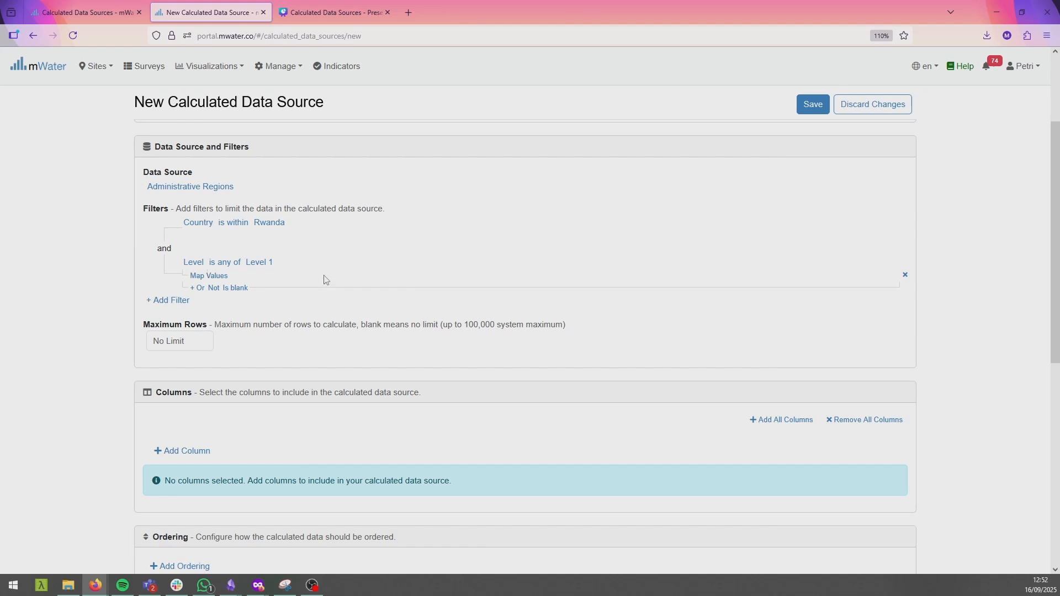
pyautogui.scroll(-3, 309, 285)
pyautogui.click(210, 315)
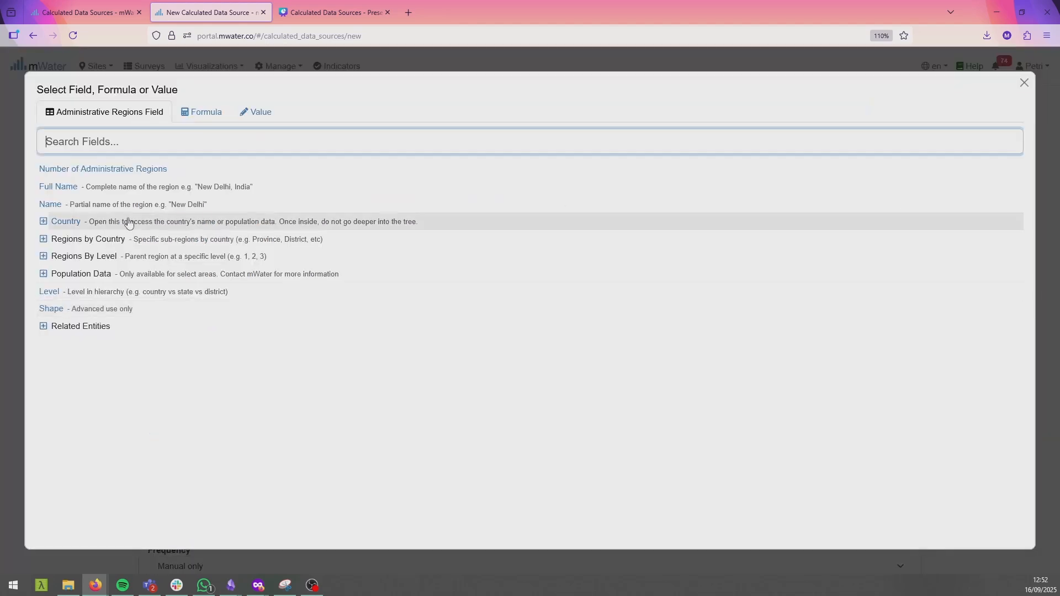
pyautogui.click(119, 191)
# Step: Preview the calculated data source and try widening the Full Name column to read the region names
pyautogui.click(736, 109)
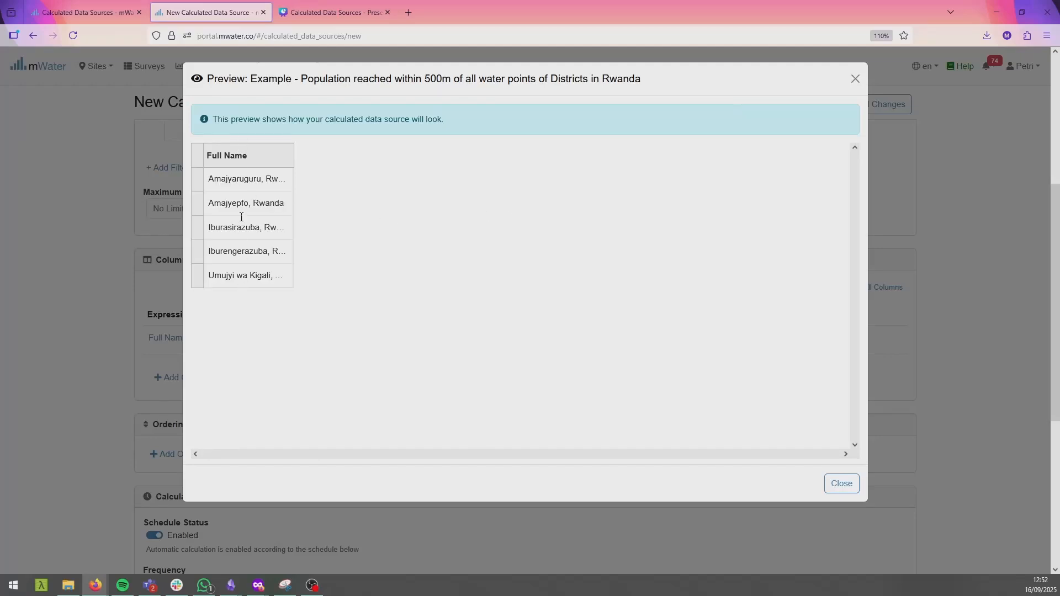
pyautogui.moveTo(295, 156); pyautogui.dragTo(643, 160)
pyautogui.moveTo(293, 157); pyautogui.dragTo(561, 164)
pyautogui.click(840, 490)
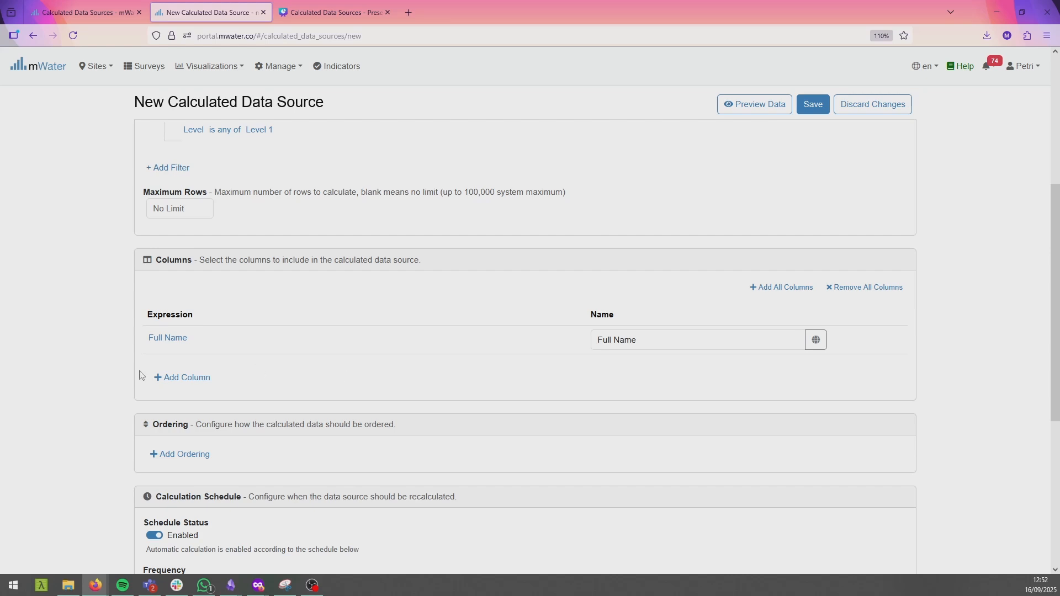
# Step: Add a second column based on the Population Within formula
pyautogui.click(171, 382)
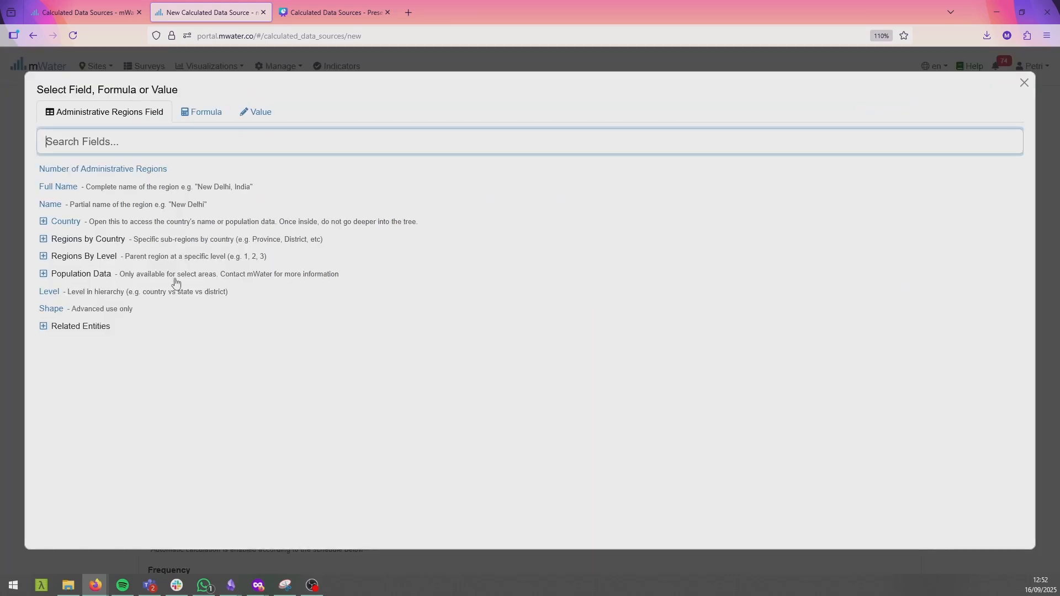
pyautogui.click(207, 112)
pyautogui.scroll(-5, 166, 359)
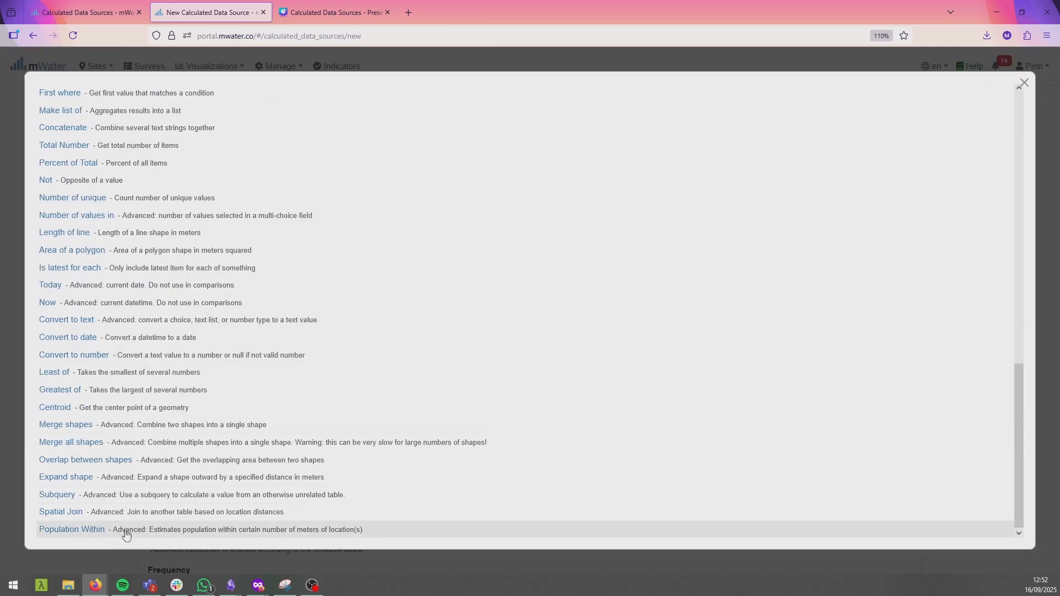
pyautogui.click(94, 530)
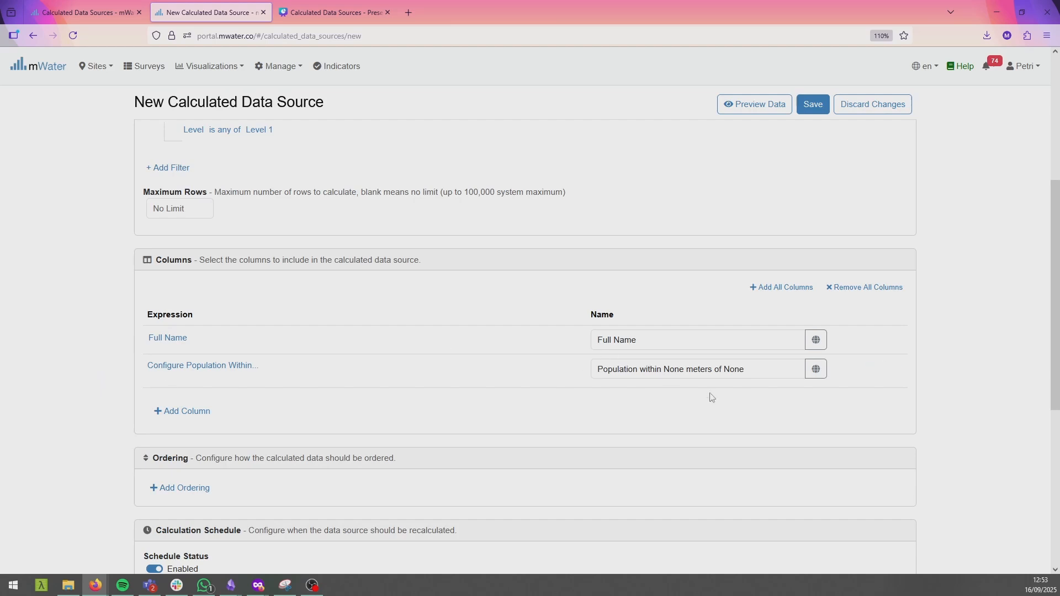
# Step: Configure the Population Within column with Shape as its location and a distance of 0 meters
pyautogui.click(202, 366)
pyautogui.click(364, 135)
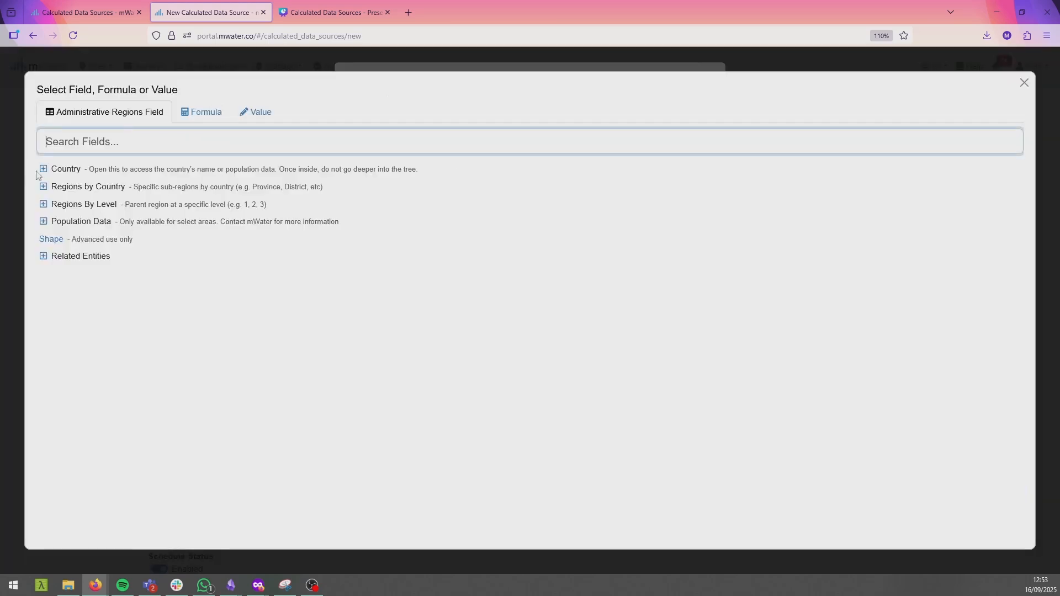
pyautogui.click(50, 239)
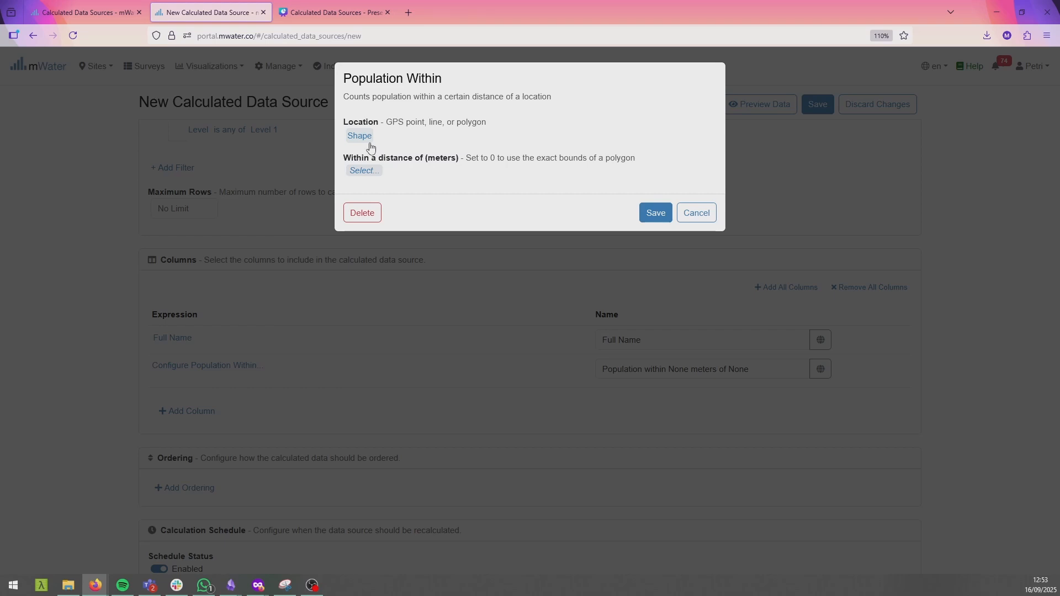
pyautogui.click(371, 172)
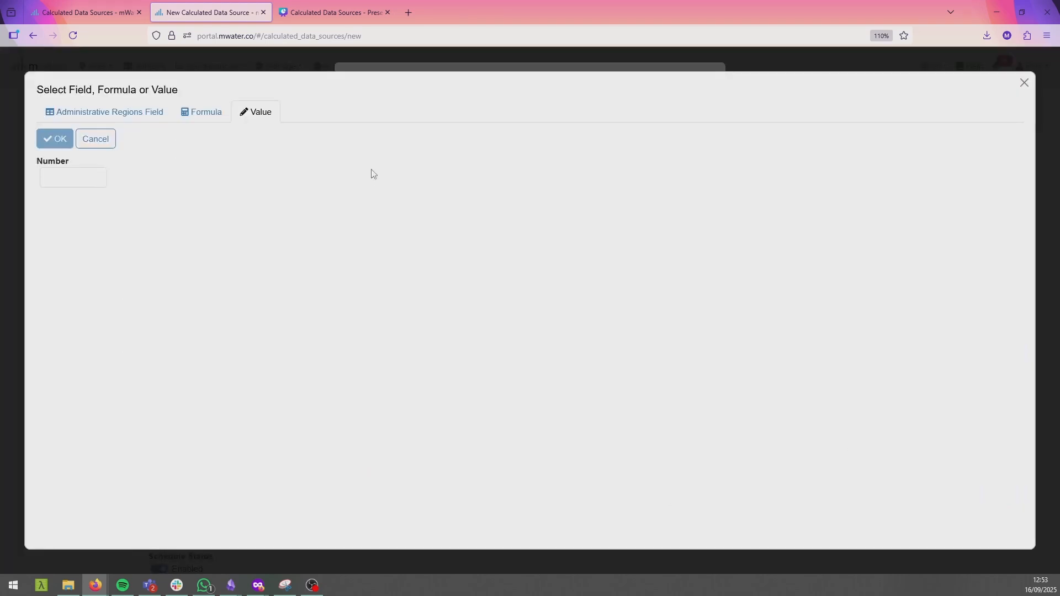
pyautogui.click(71, 174)
pyautogui.write('0')
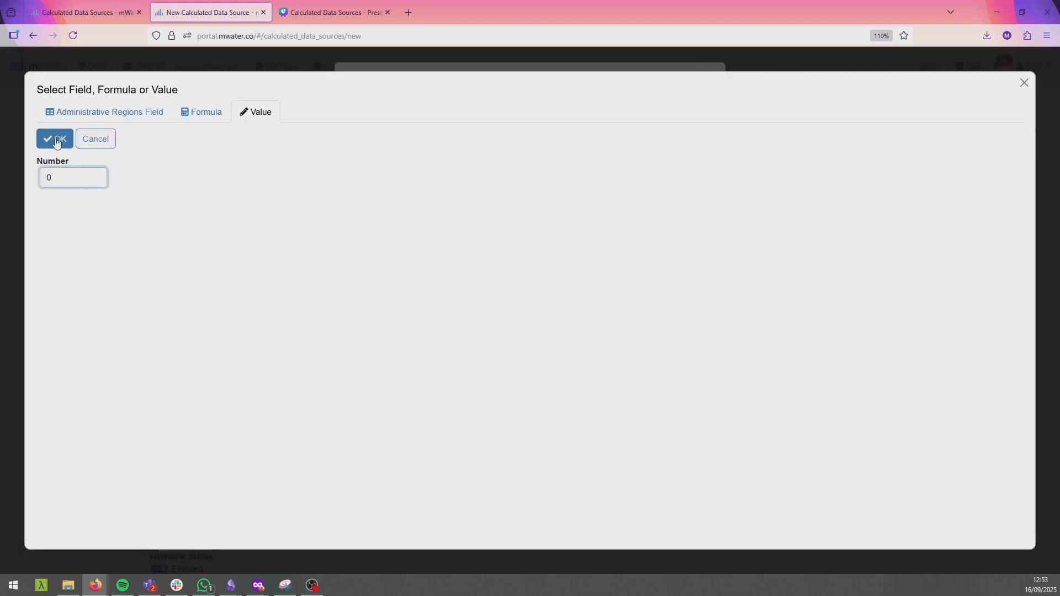
pyautogui.click(57, 139)
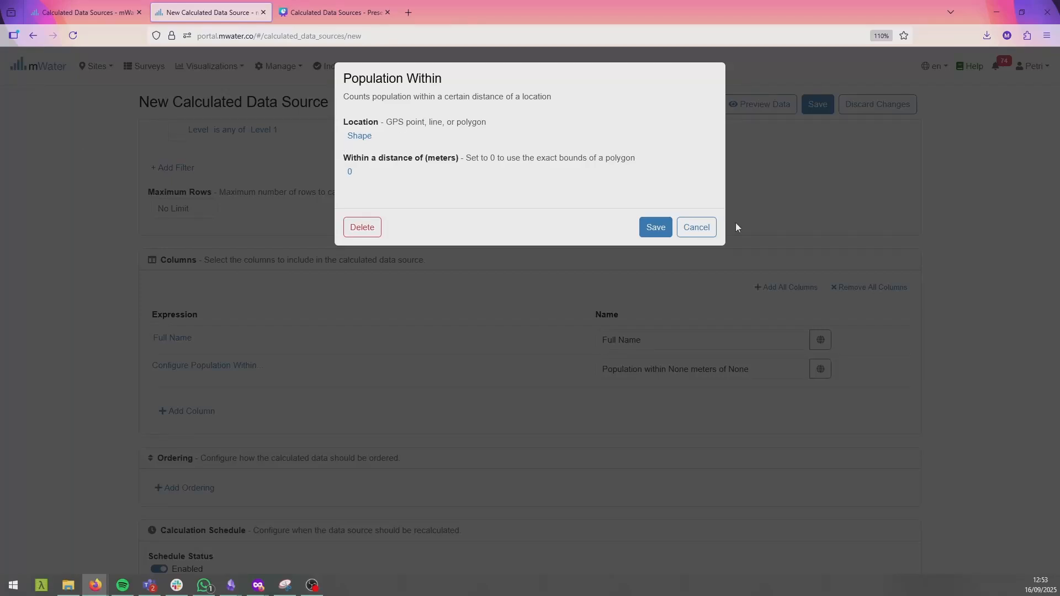
pyautogui.click(656, 227)
# Step: Preview the population figures per region and rename the Population Within column to "Population"
pyautogui.click(761, 104)
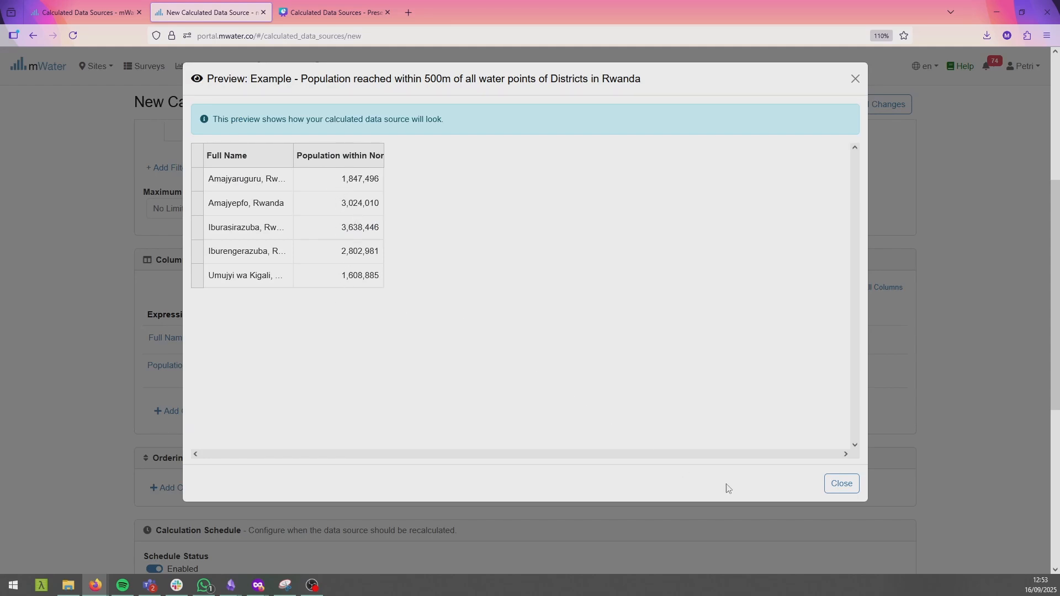
pyautogui.click(830, 486)
pyautogui.tripleClick(700, 369)
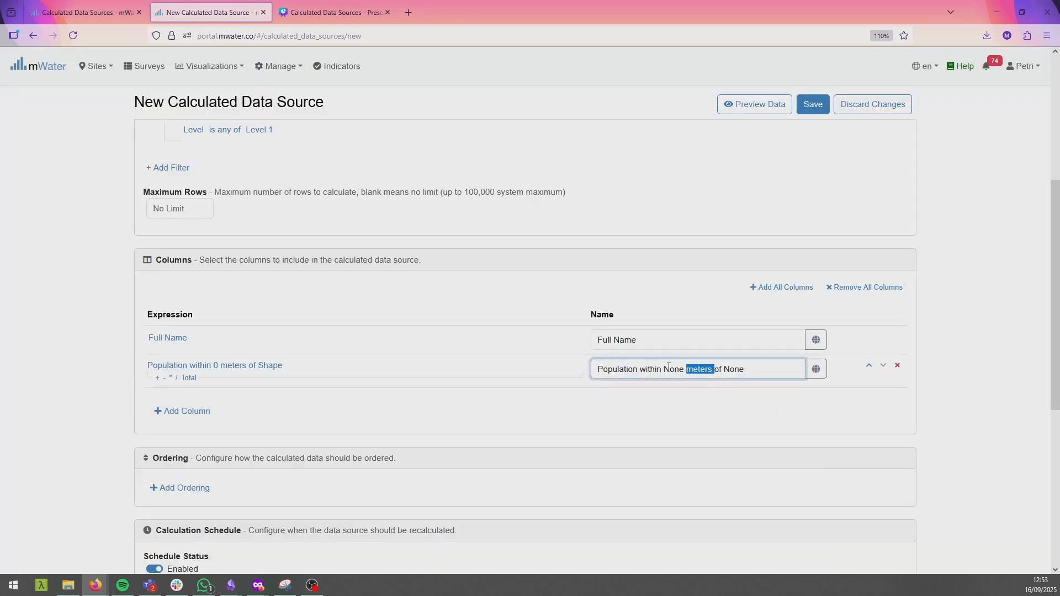
pyautogui.write('Population')
# Step: Add a third column using another Population Within formula
pyautogui.click(201, 414)
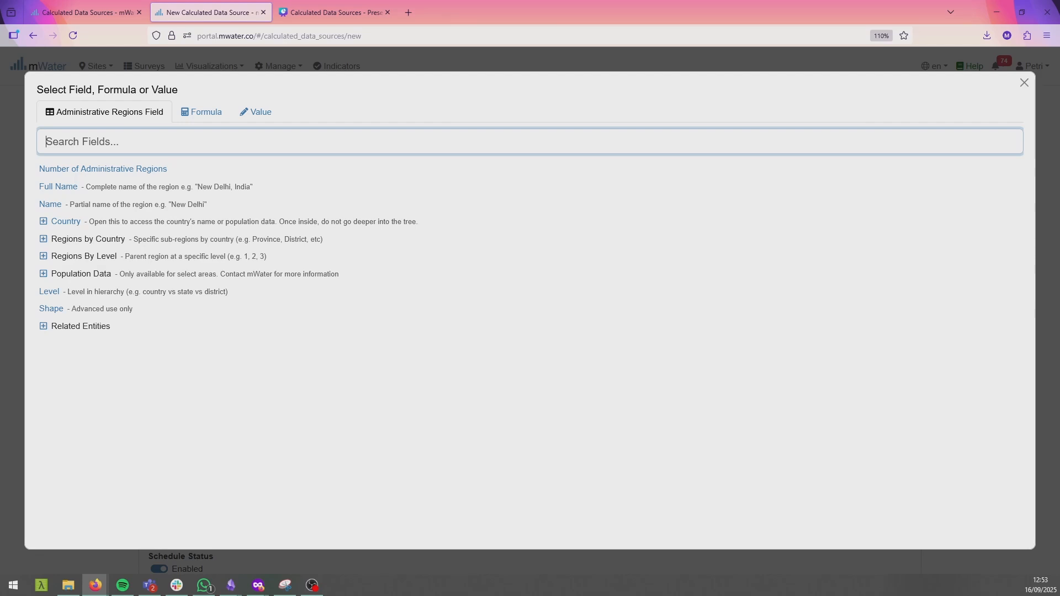
pyautogui.click(215, 113)
pyautogui.scroll(-10, 160, 430)
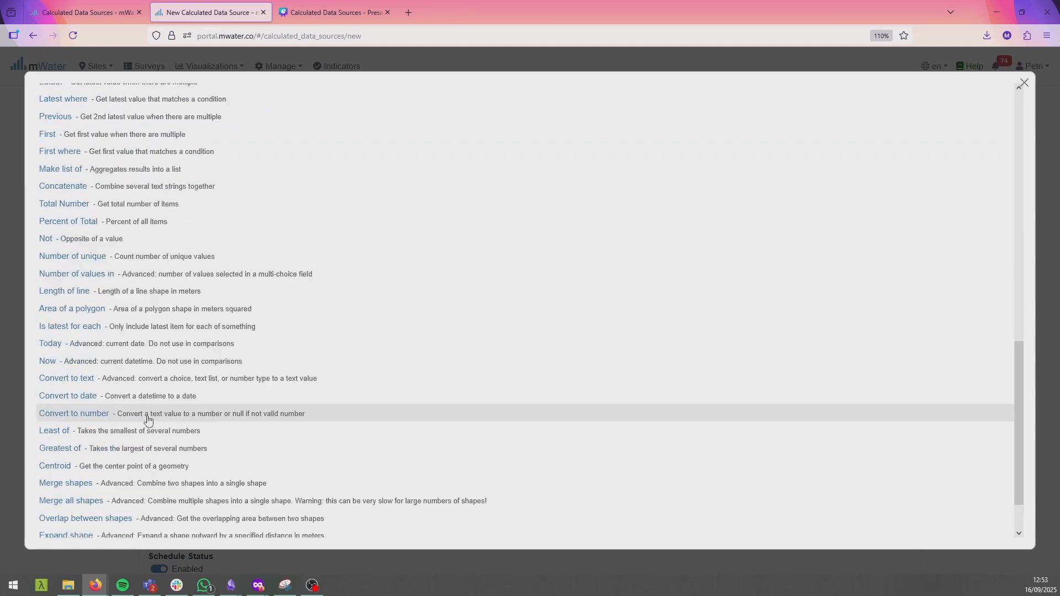
pyautogui.scroll(-3, 145, 425)
pyautogui.click(72, 527)
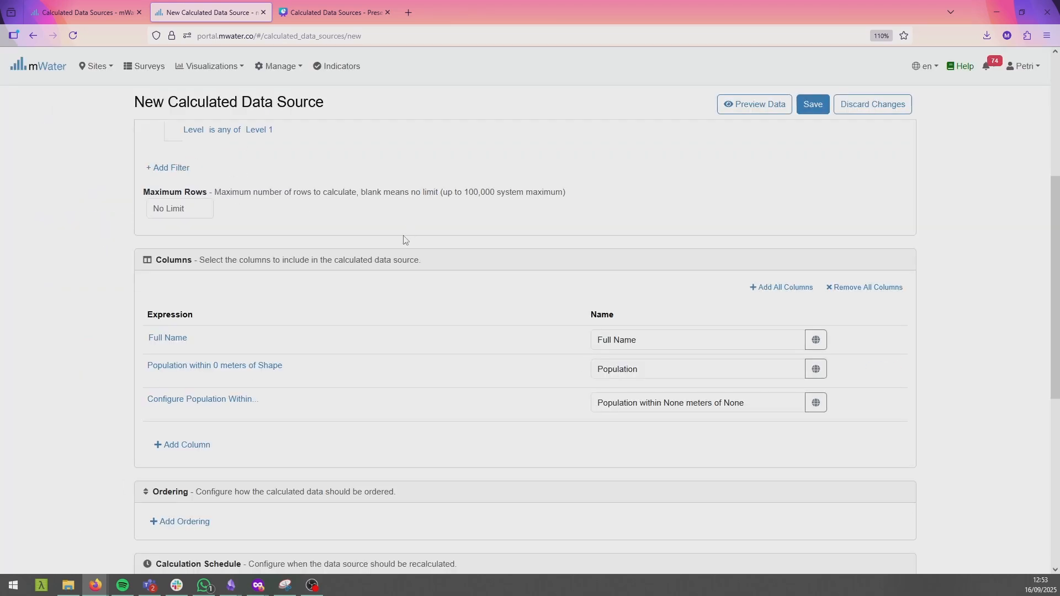
# Step: Set the third column's location to Overlap between shapes, with the region's Shape as the first shape
pyautogui.scroll(2, 411, 287)
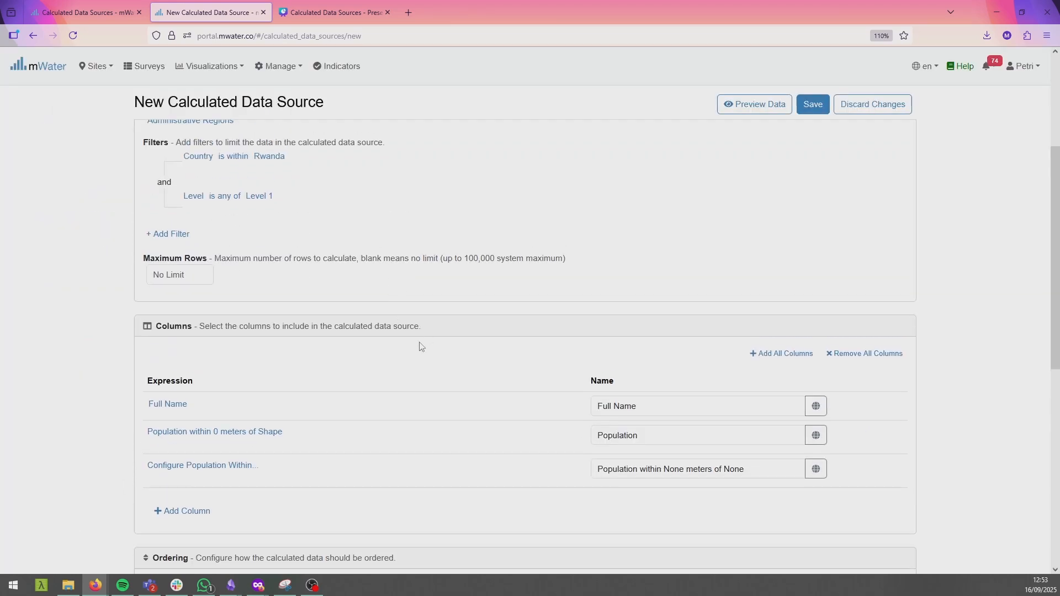
pyautogui.click(236, 465)
pyautogui.click(367, 132)
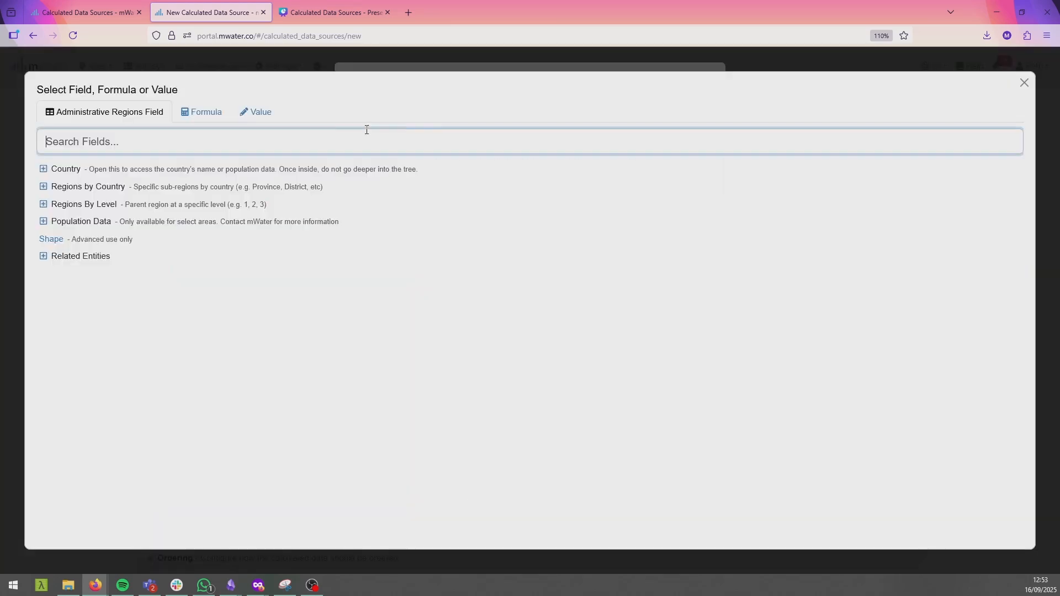
pyautogui.click(205, 112)
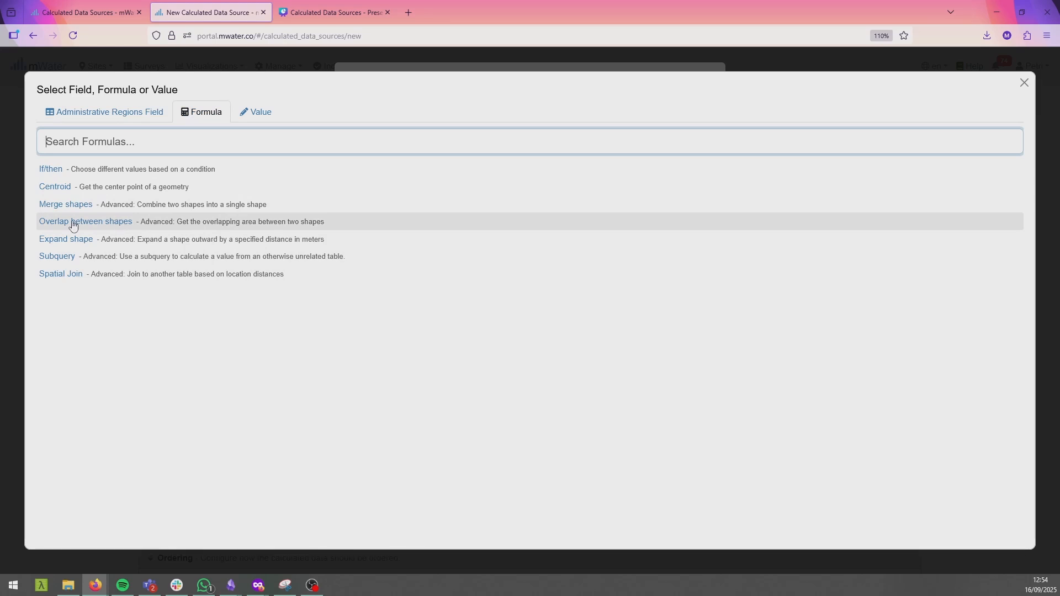
pyautogui.click(104, 227)
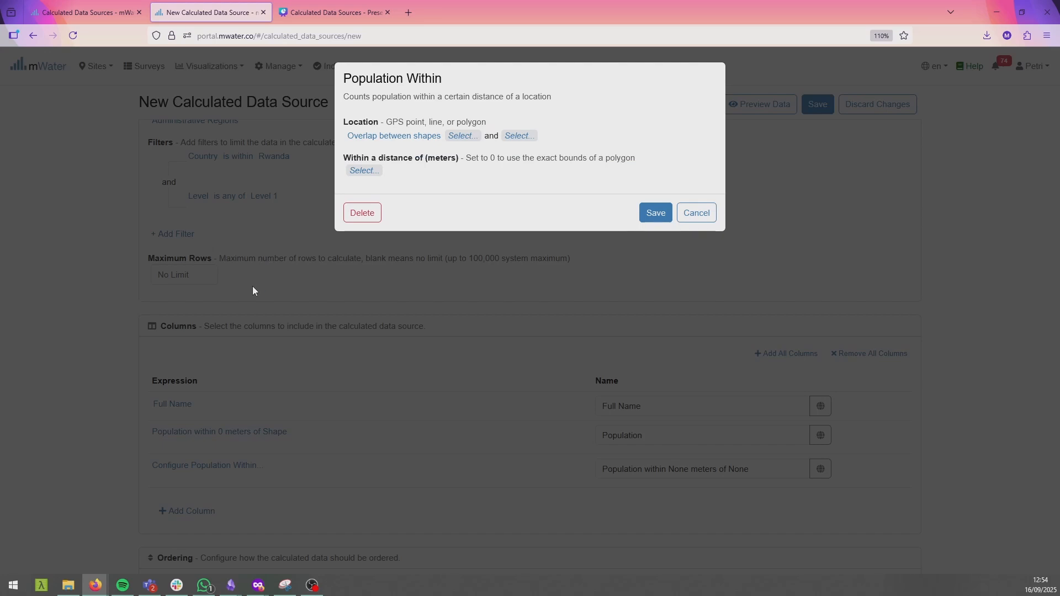
pyautogui.click(463, 137)
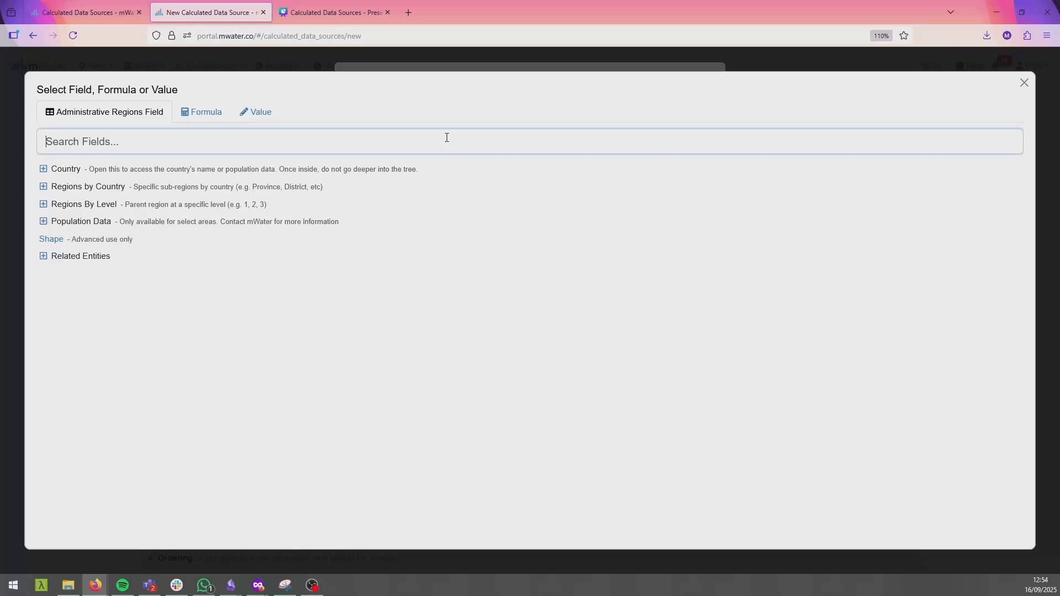
pyautogui.click(77, 242)
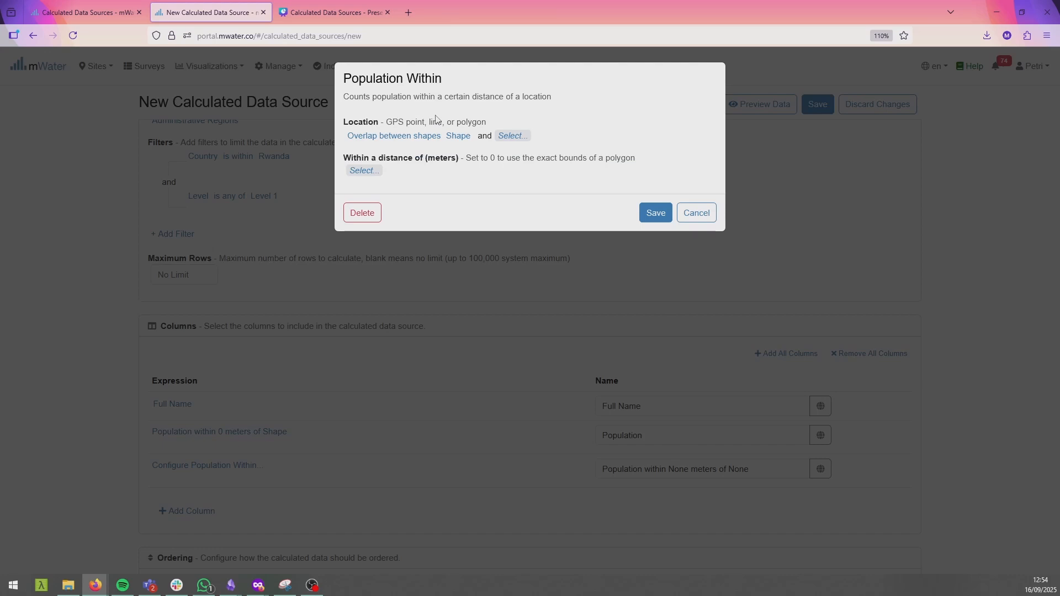
# Step: Use a Spatial Join as the second shape of the overlap in the third column's location
pyautogui.click(519, 138)
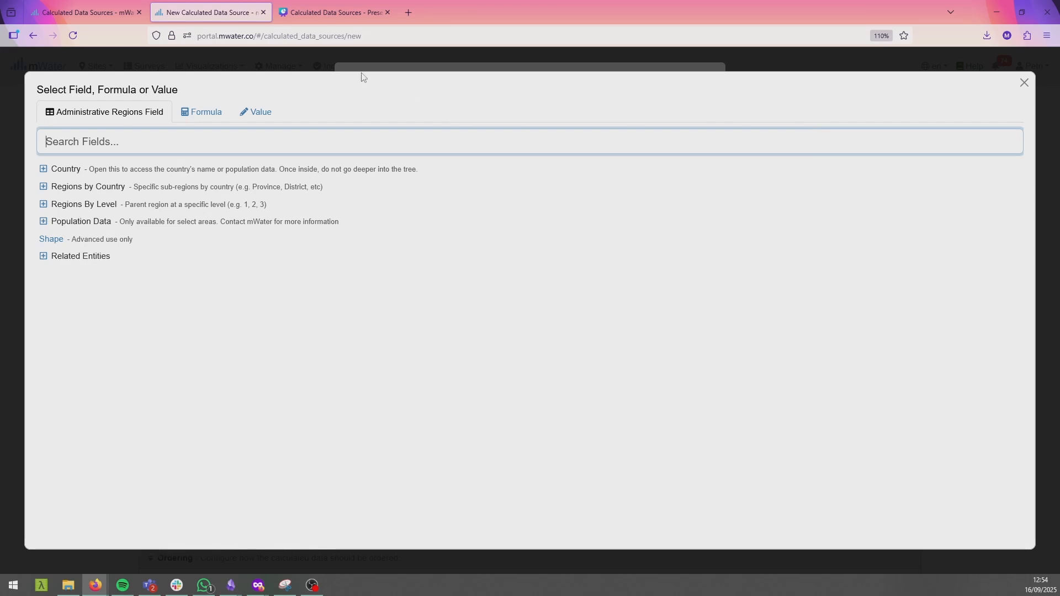
pyautogui.click(192, 112)
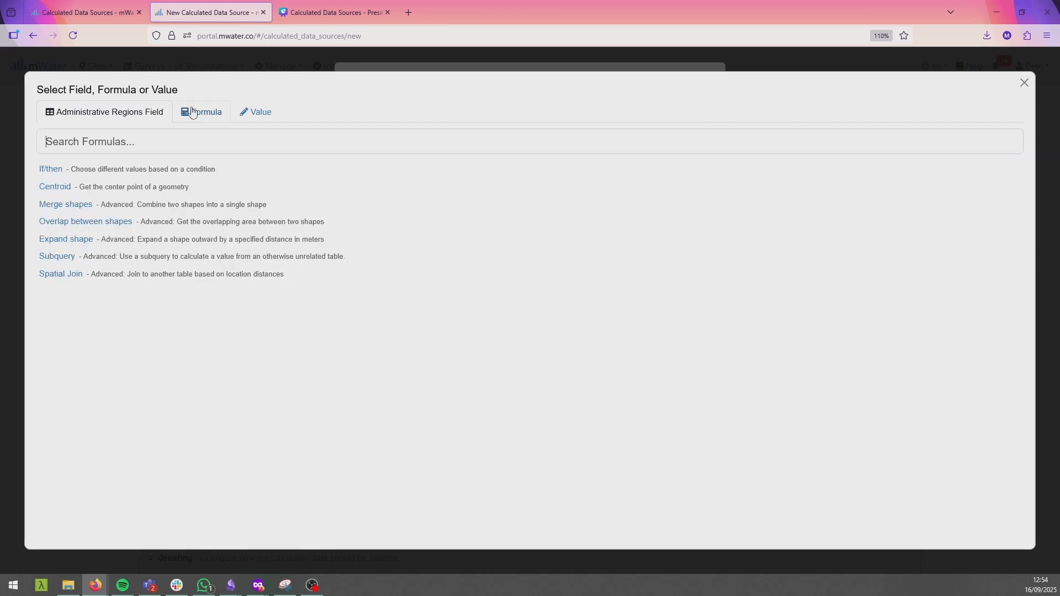
pyautogui.click(188, 281)
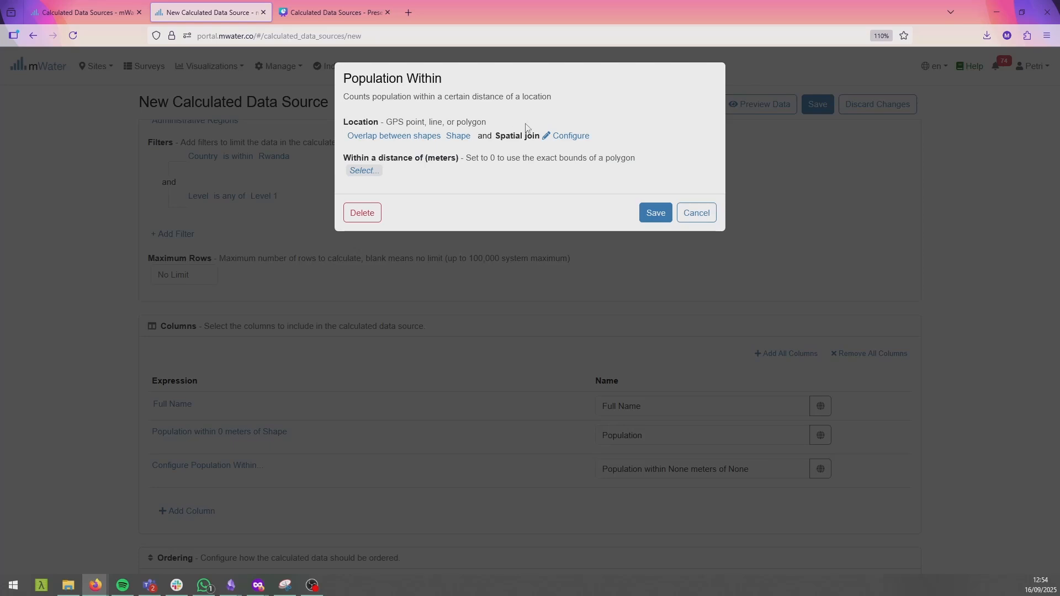
# Step: Configure the spatial join to start from the Administrative Regions' Shape as its location
pyautogui.click(563, 137)
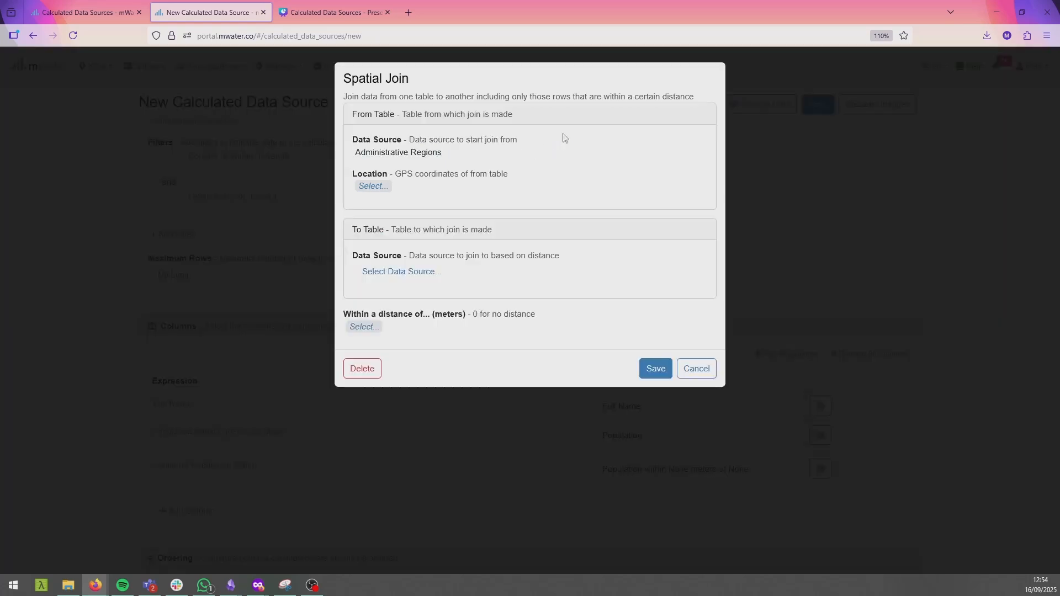
pyautogui.click(372, 188)
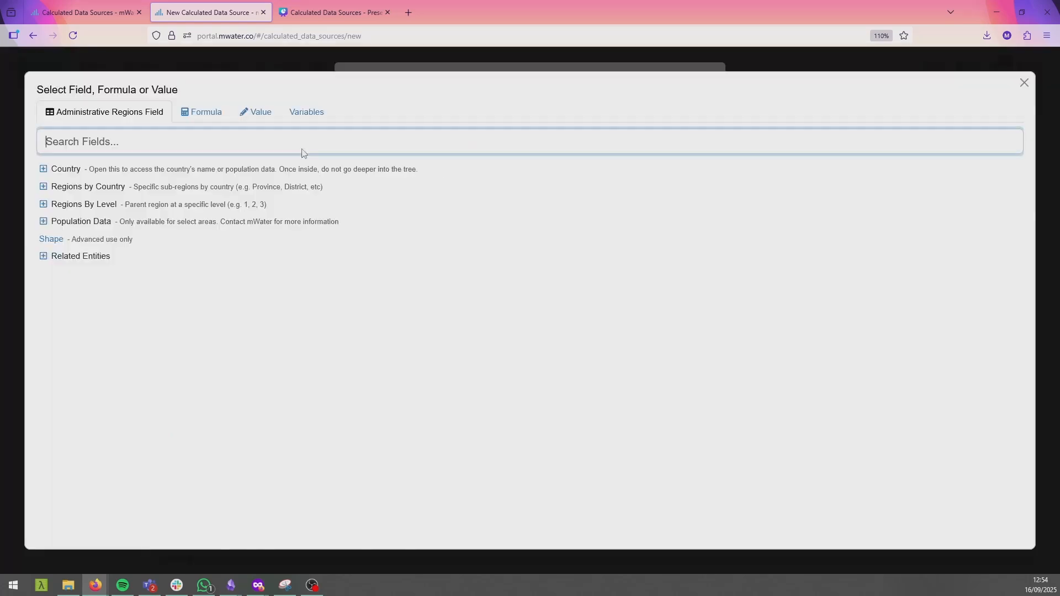
pyautogui.click(54, 237)
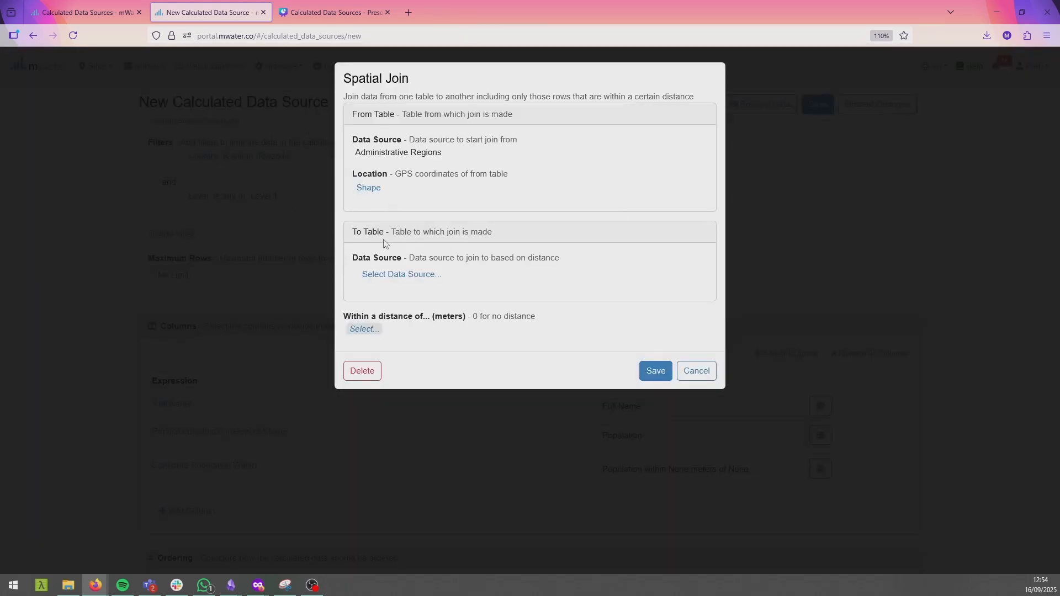
# Step: Join to the Water point data source, with GPS Location as the location of the To table
pyautogui.click(391, 276)
pyautogui.click(331, 160)
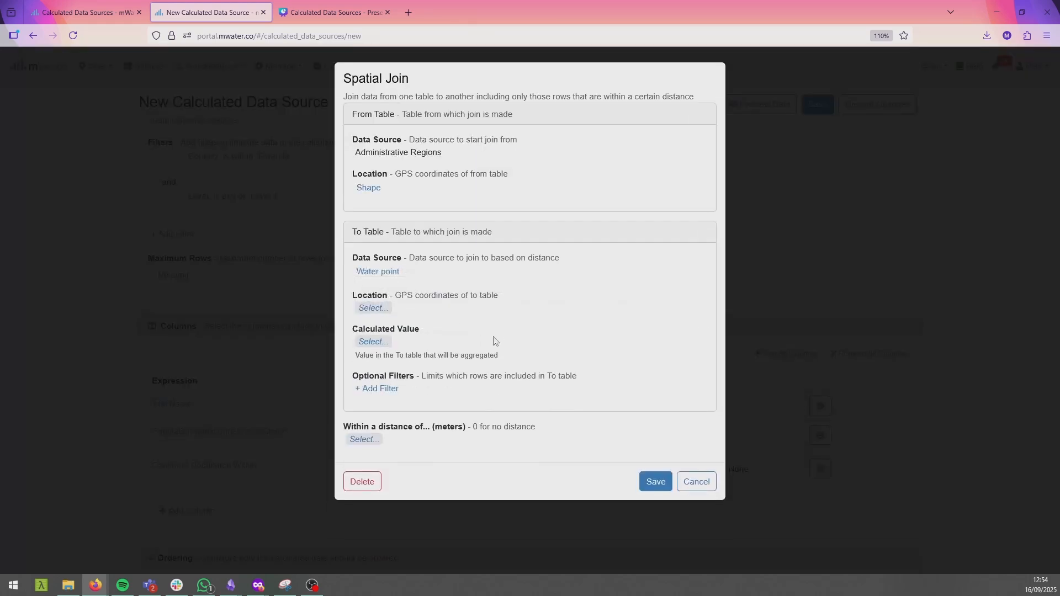
pyautogui.click(366, 306)
pyautogui.click(175, 172)
pyautogui.click(172, 184)
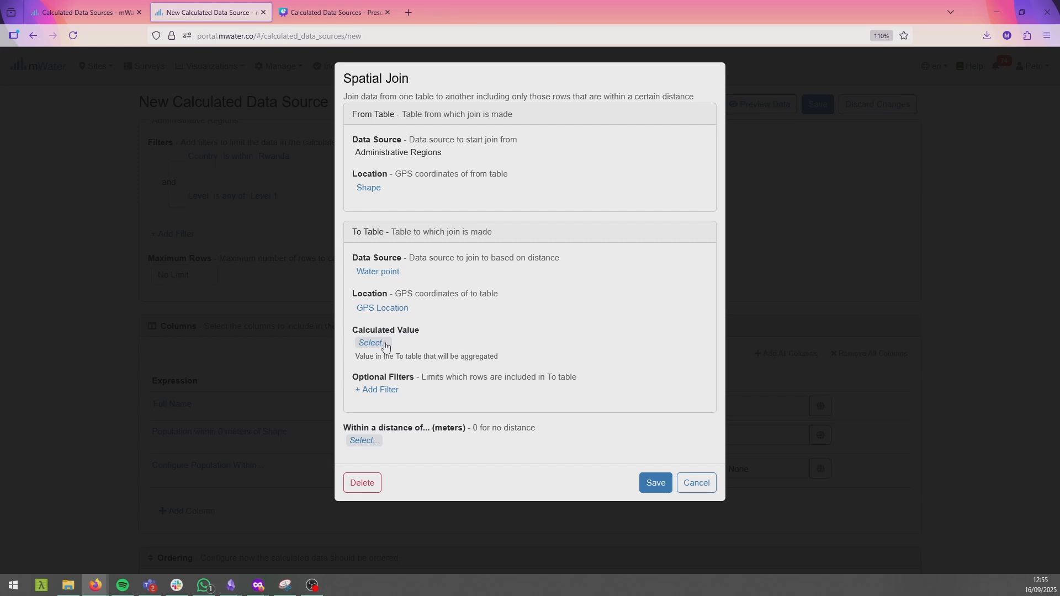
# Step: Set the spatial join's calculated value to the Merge all shapes formula
pyautogui.click(385, 346)
pyautogui.click(160, 113)
pyautogui.scroll(-5, 260, 384)
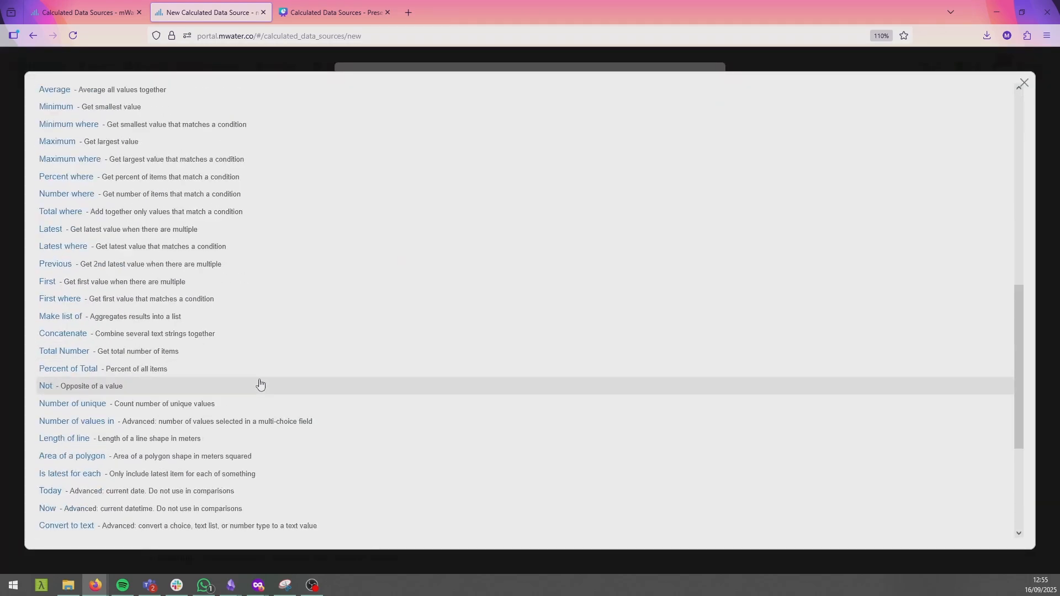
pyautogui.scroll(-4, 259, 384)
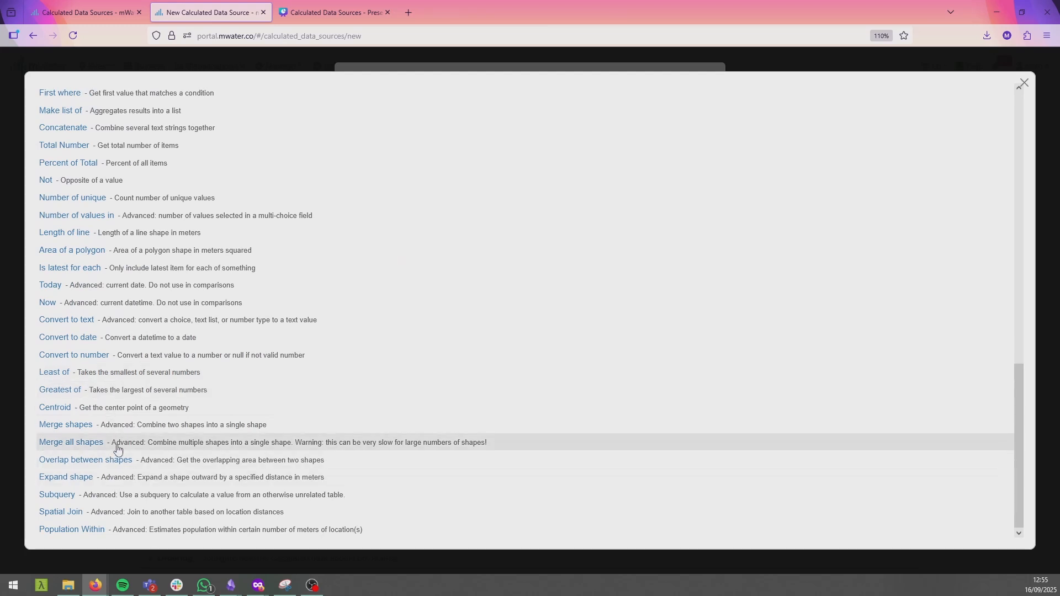
pyautogui.click(71, 442)
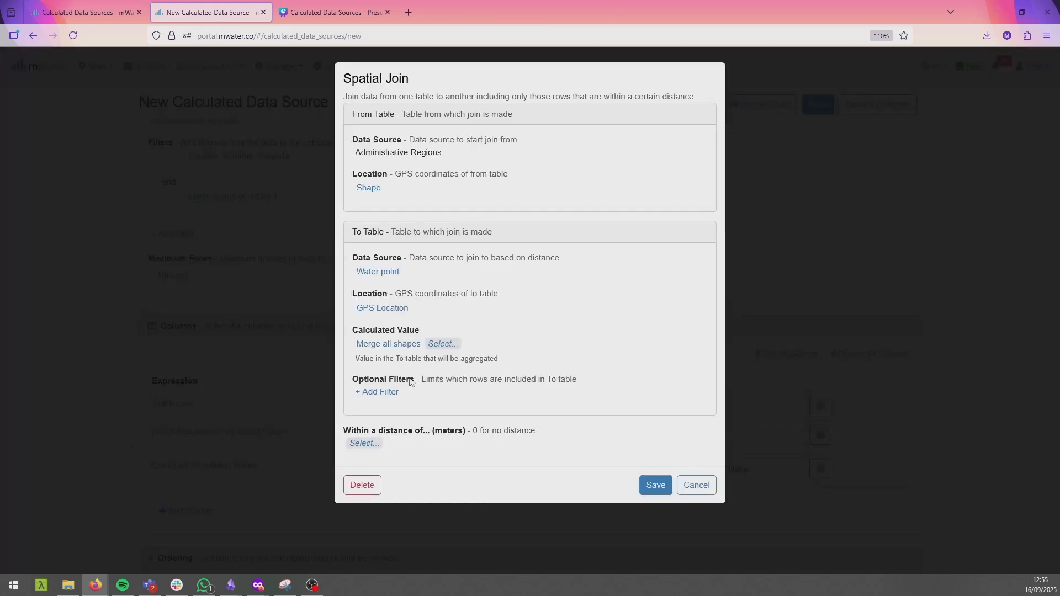
# Step: Merge an Expand shape formula based on the water point's GPS Location
pyautogui.moveTo(396, 358); pyautogui.dragTo(497, 361)
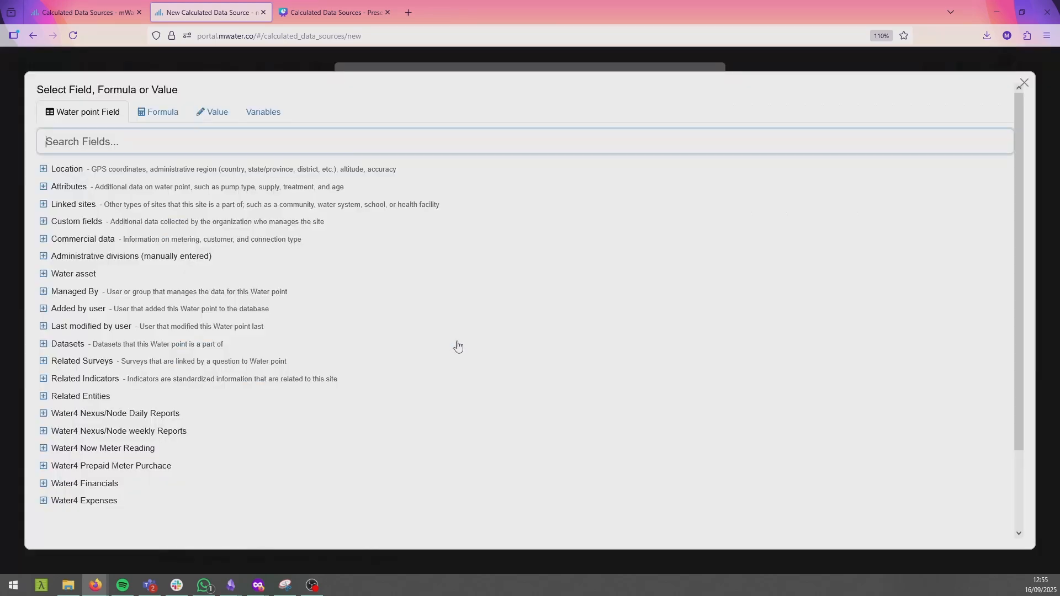
pyautogui.click(174, 168)
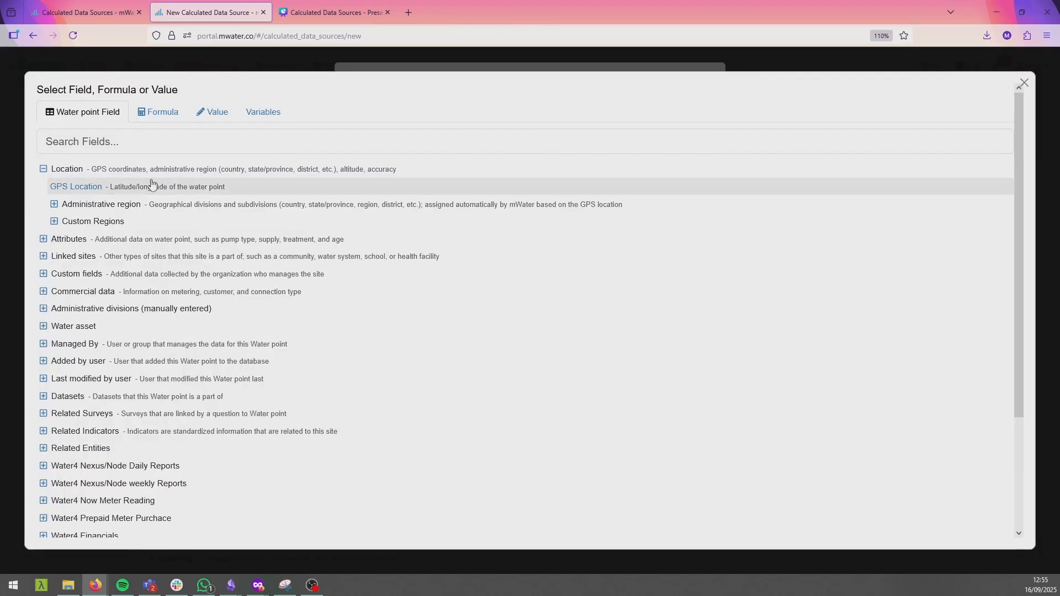
pyautogui.click(158, 112)
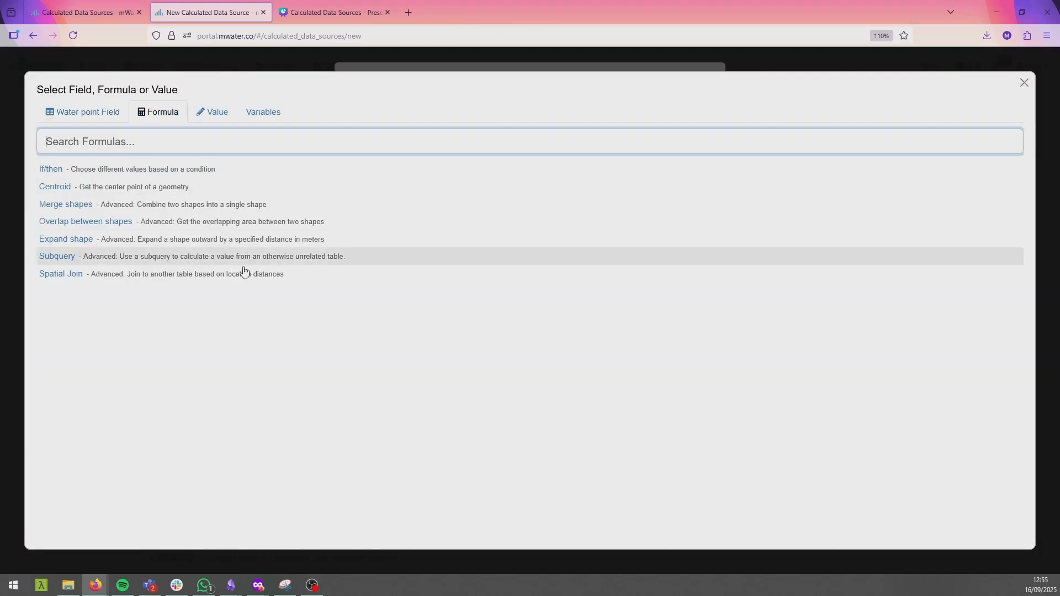
pyautogui.click(83, 239)
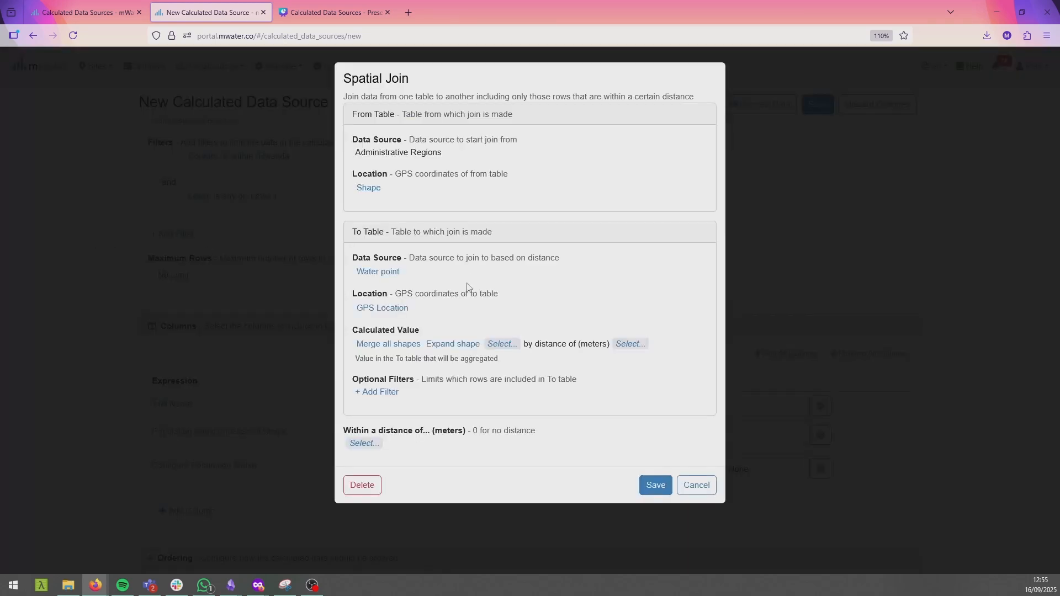
pyautogui.click(499, 345)
pyautogui.click(33, 174)
pyautogui.click(83, 185)
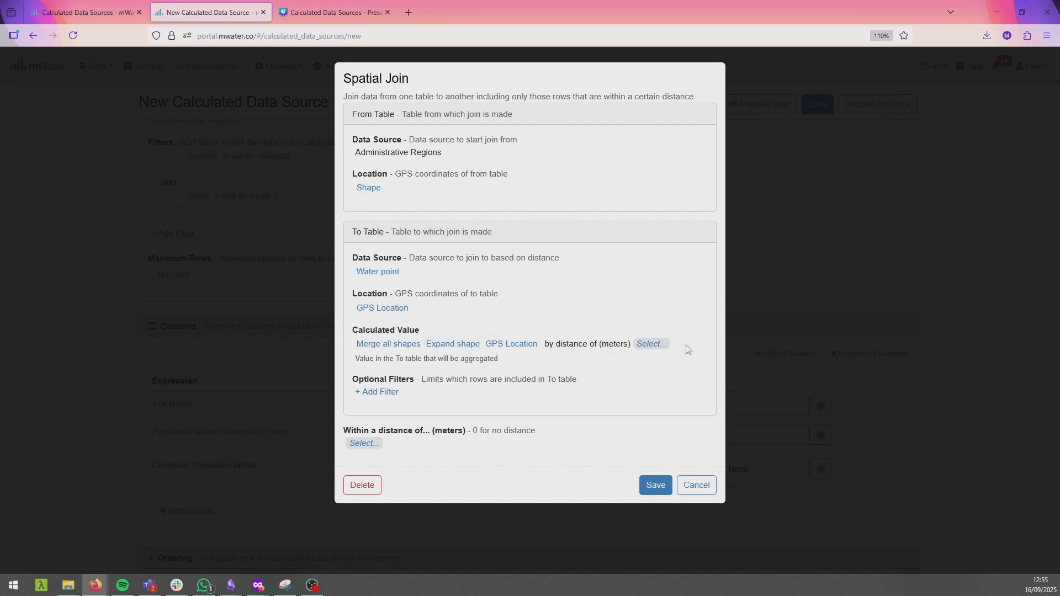
# Step: Set the Expand shape distance to 500 meters
pyautogui.click(659, 345)
pyautogui.click(226, 108)
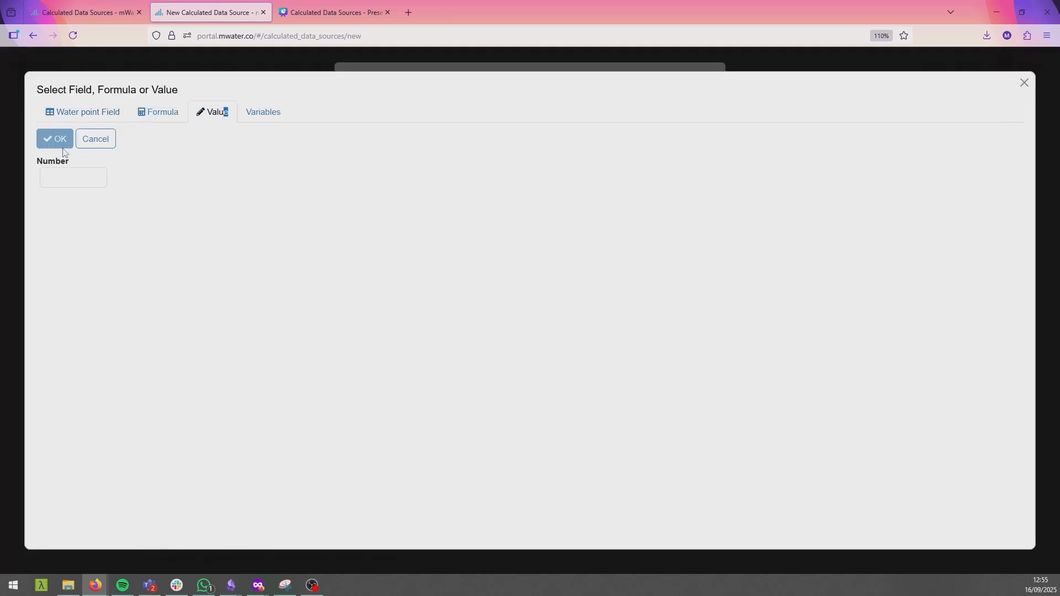
pyautogui.write('500')
pyautogui.click(54, 143)
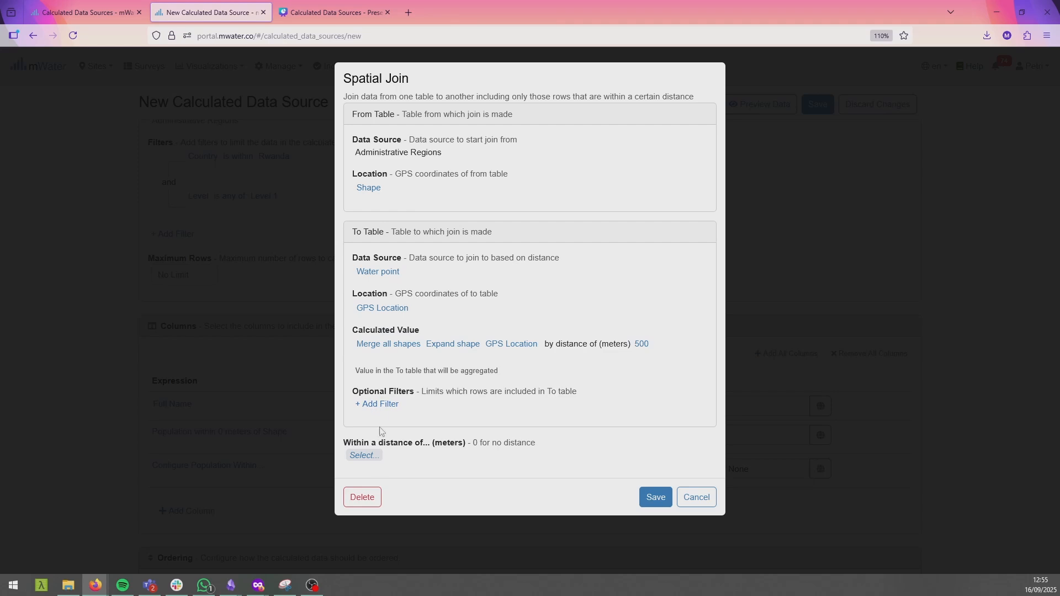
# Step: Set the spatial join's own distance to 0 meters and save the join
pyautogui.click(374, 455)
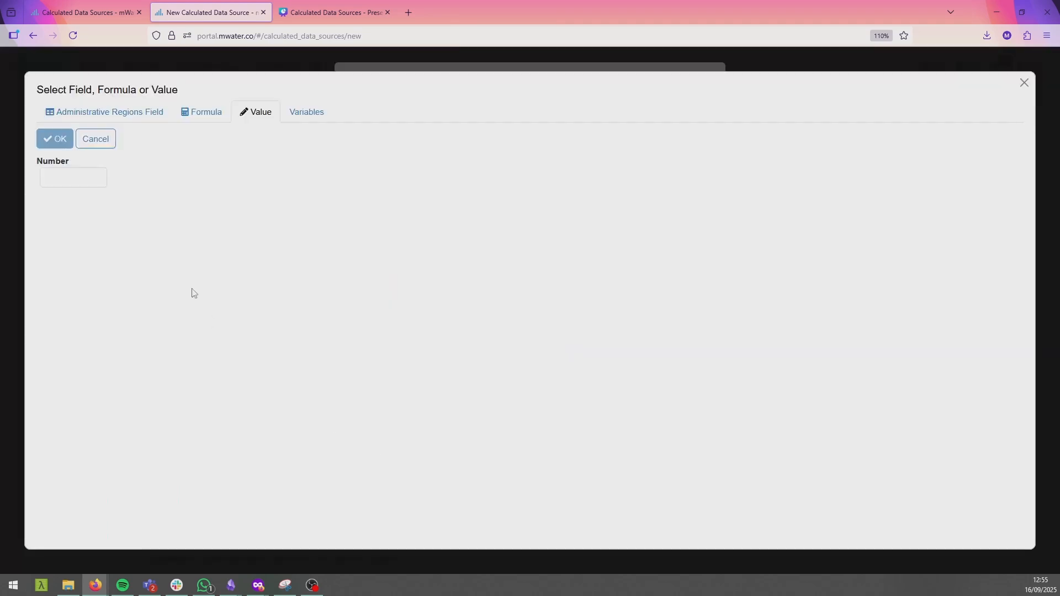
pyautogui.click(59, 170)
pyautogui.click(55, 139)
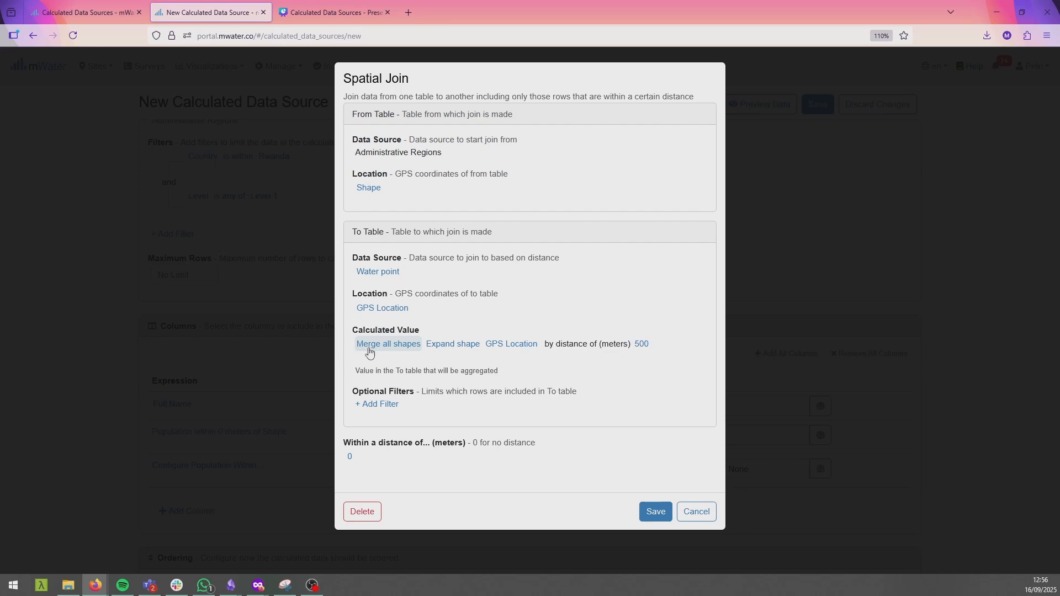
pyautogui.click(656, 512)
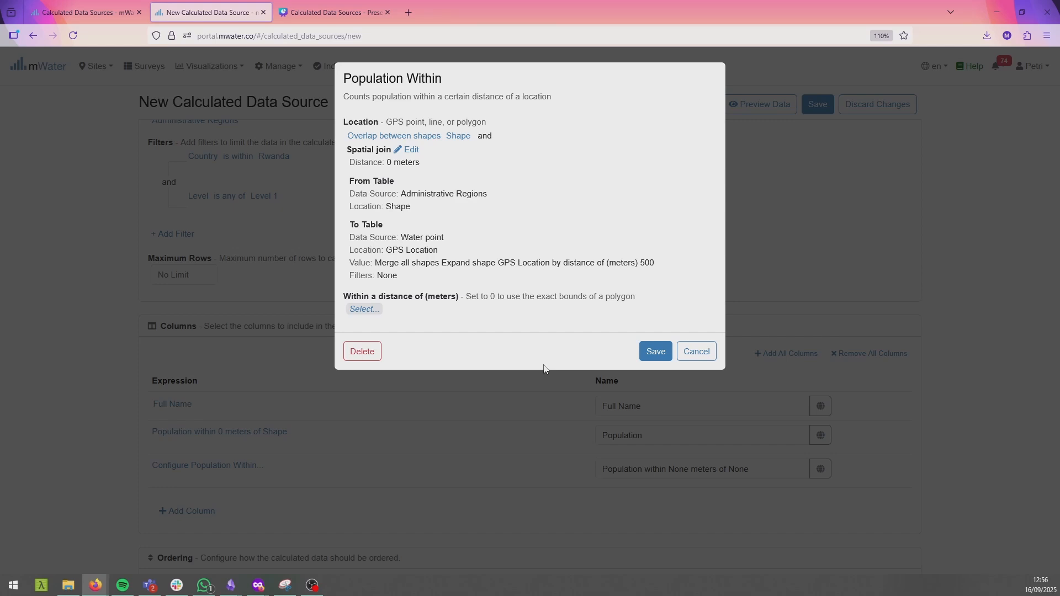
# Step: Set the Population Within distance to 0 meters and save the formula
pyautogui.click(357, 309)
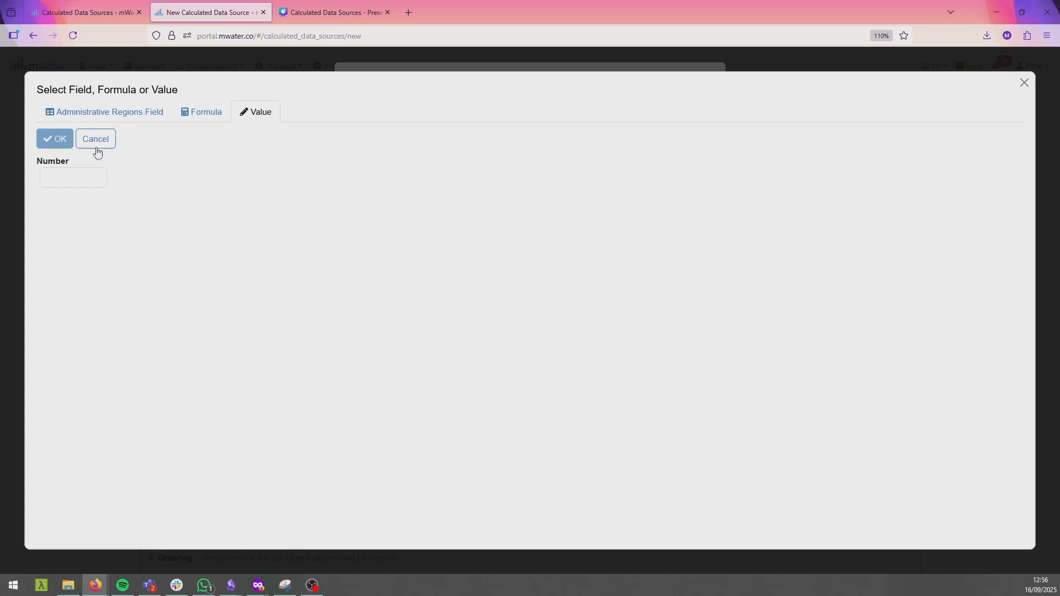
pyautogui.click(62, 175)
pyautogui.write('0')
pyautogui.click(58, 137)
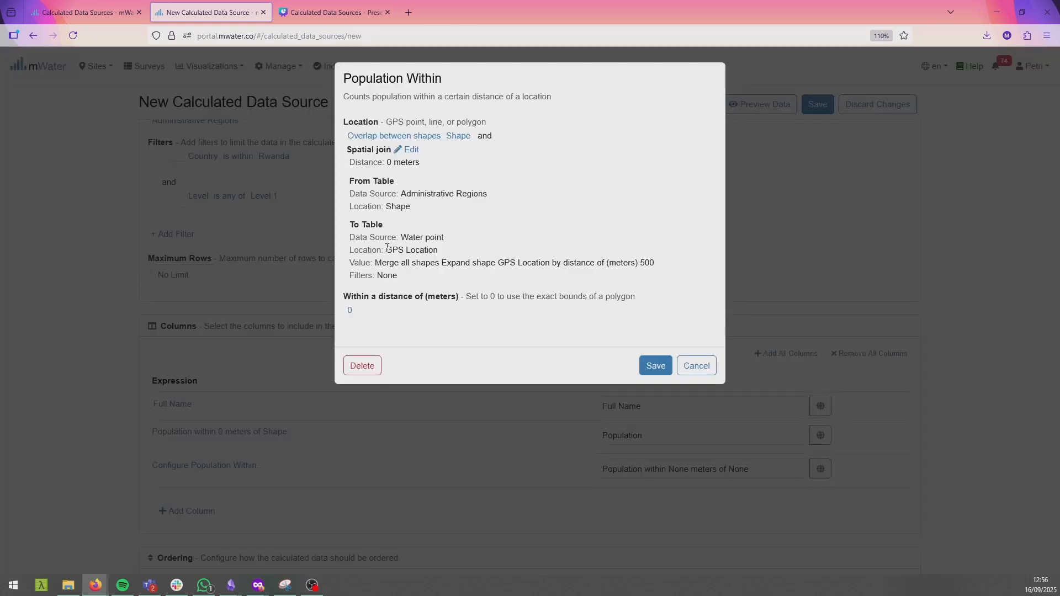
pyautogui.click(656, 366)
# Step: Rename the third column "Population within 500m of a water point (aggregate)" and save the calculated data source
pyautogui.scroll(-3, 578, 407)
pyautogui.click(693, 339)
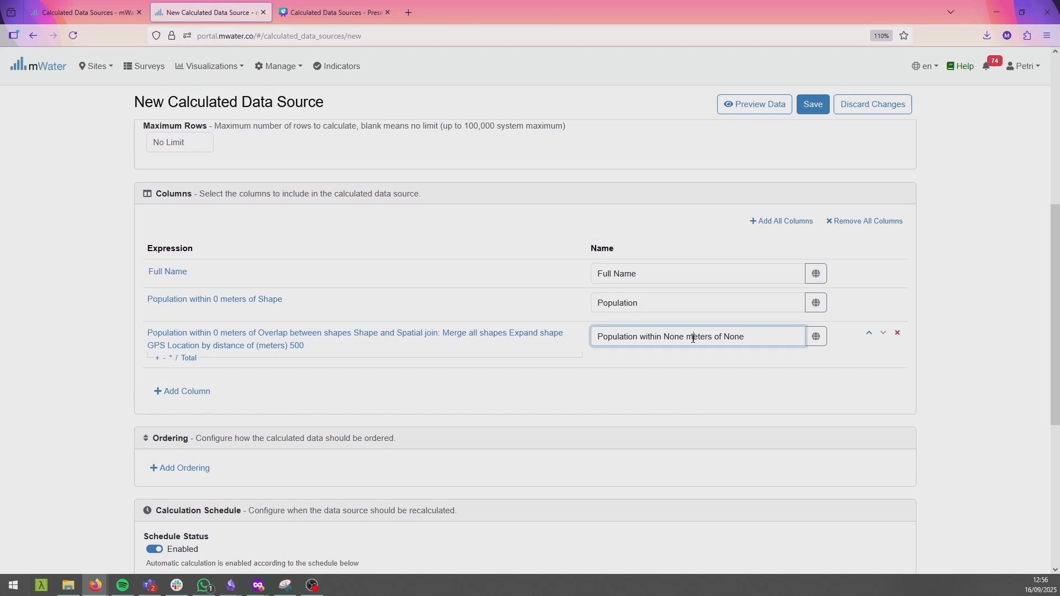
pyautogui.hotkey('ctrl', 'a')
pyautogui.write('Population within 500m')
pyautogui.click(814, 104)
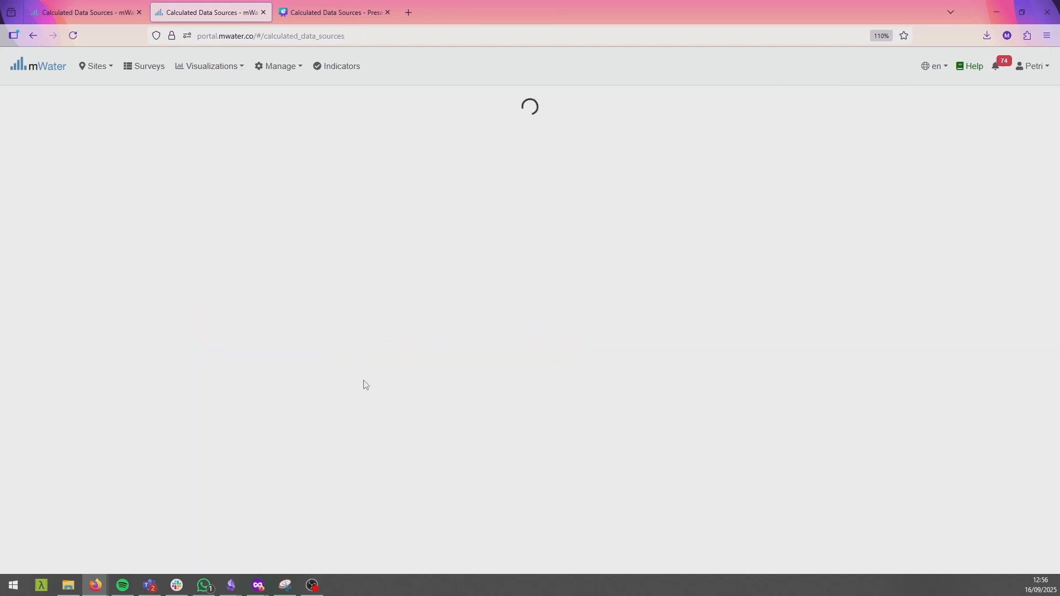
# Step: Recalculate the "Example - Population reached within 500m of all water points of Districts in Rwanda" data source
pyautogui.scroll(-5, 569, 224)
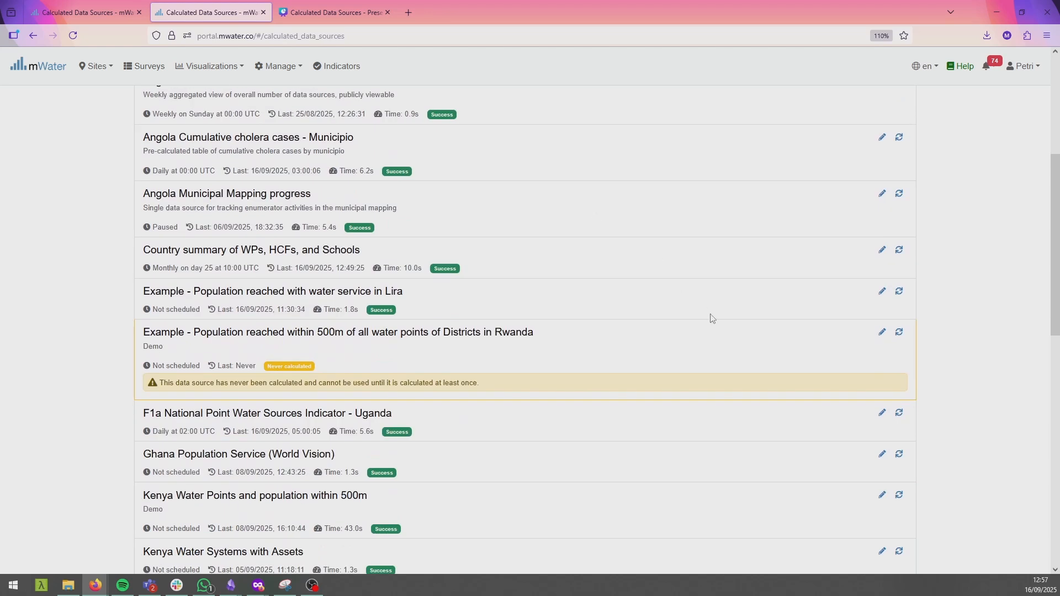
pyautogui.click(897, 335)
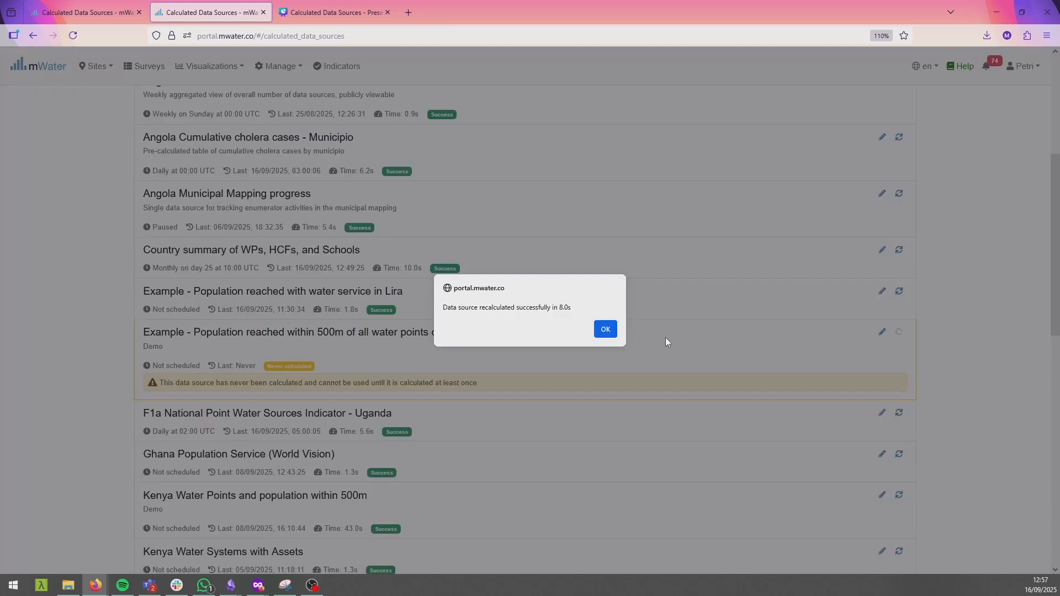
pyautogui.click(608, 334)
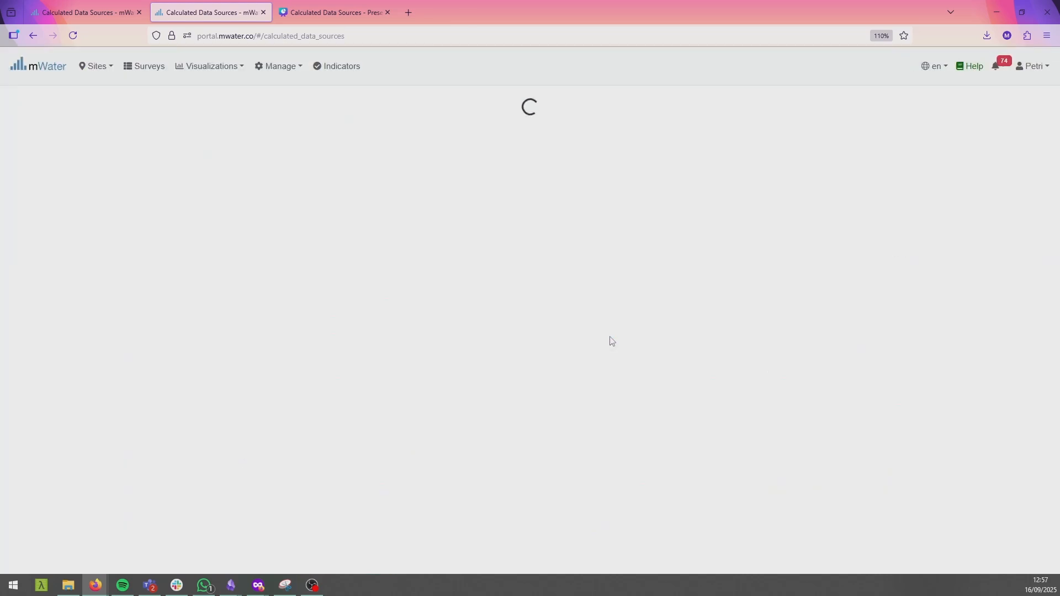
# Step: Open the Rwanda example data source and preview its total population and population within 500m for each region
pyautogui.scroll(-4, 618, 348)
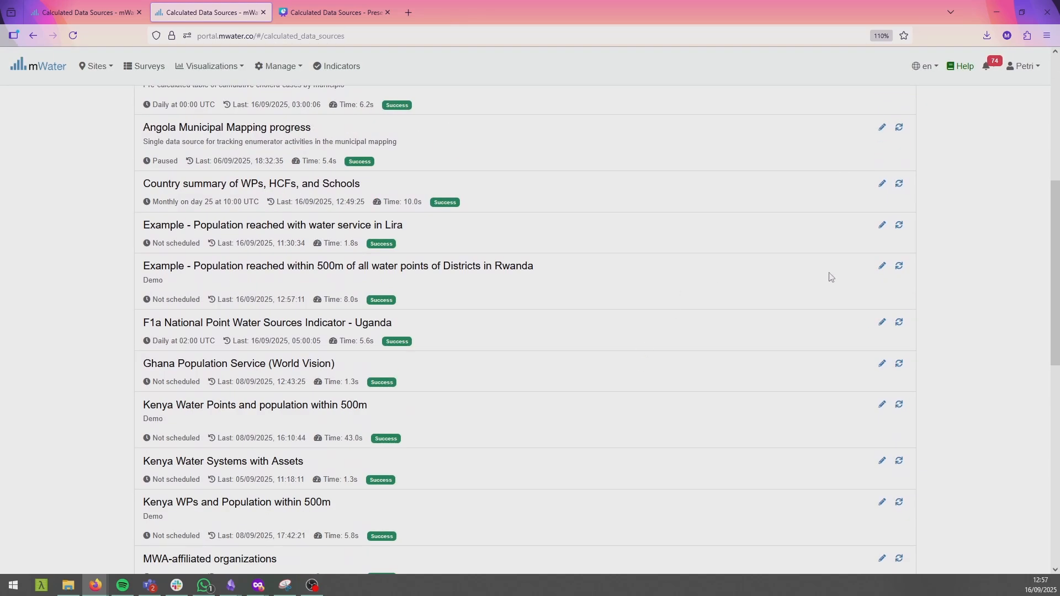
pyautogui.click(882, 266)
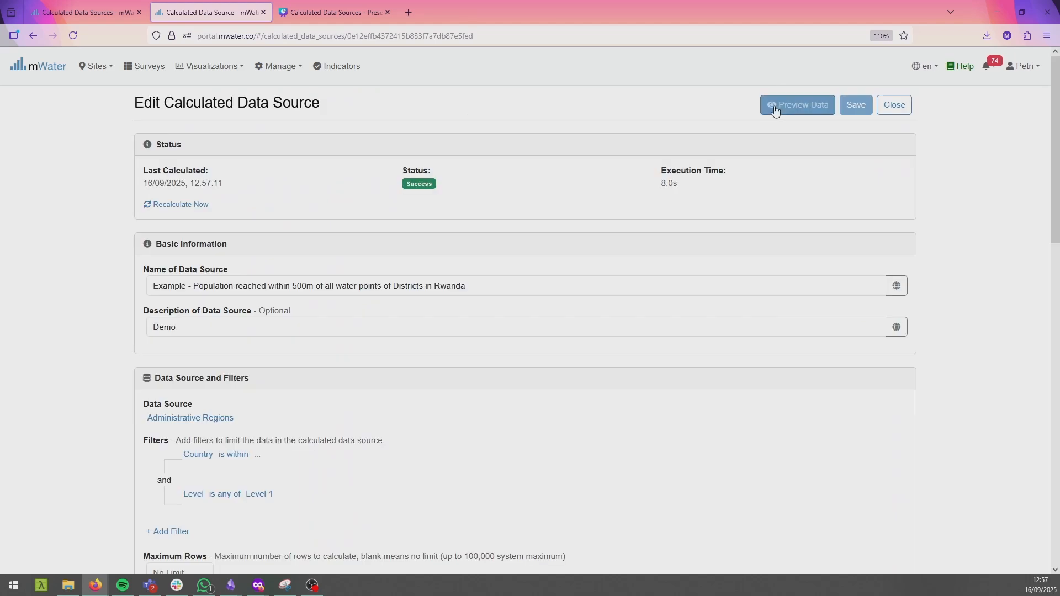
pyautogui.click(779, 106)
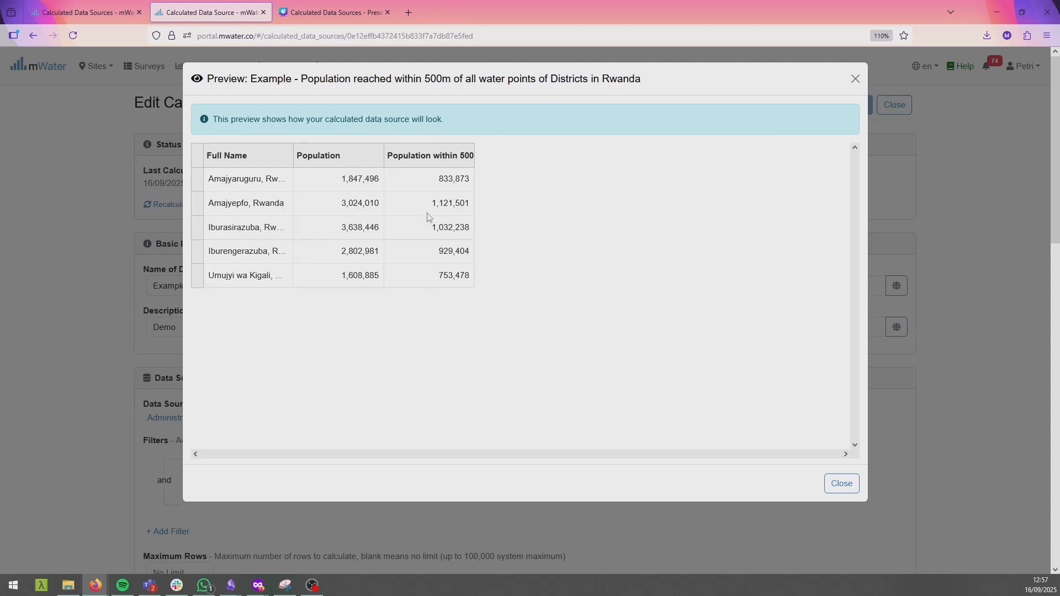
pyautogui.moveTo(431, 178); pyautogui.dragTo(470, 179)
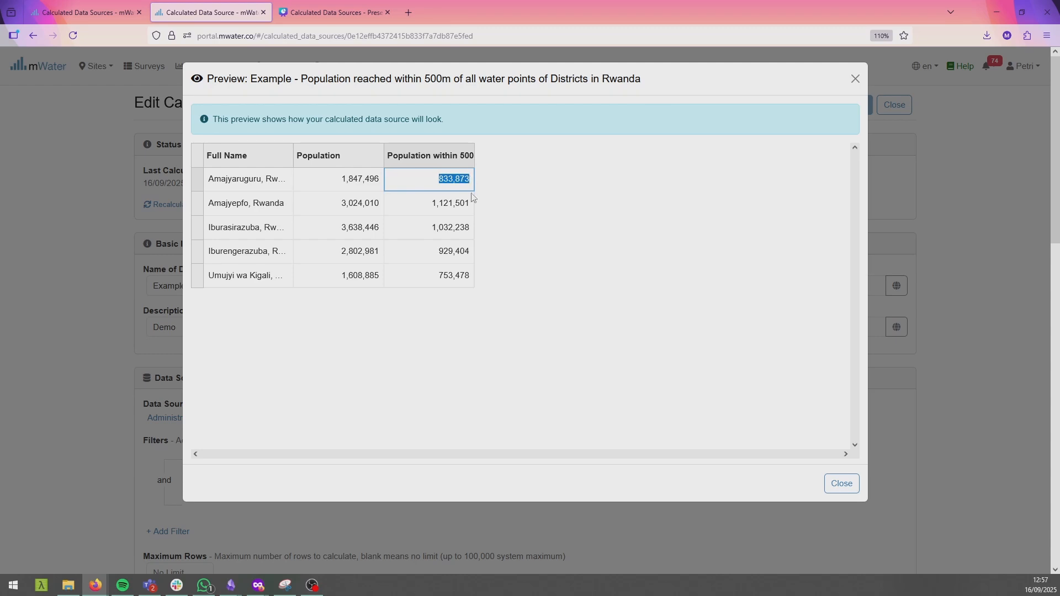
pyautogui.click(382, 175)
pyautogui.click(369, 204)
pyautogui.doubleClick(417, 200)
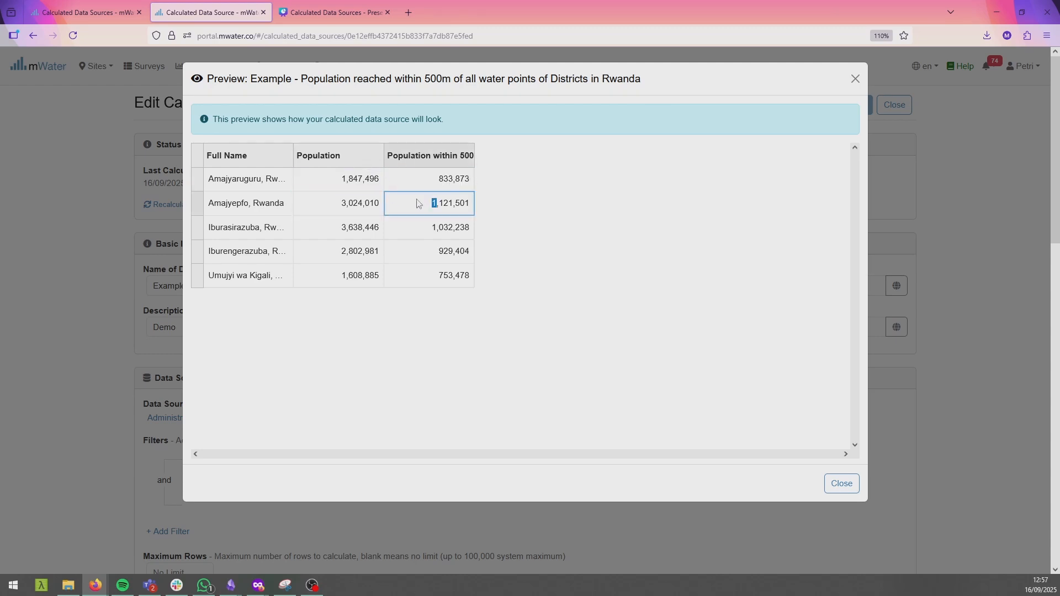
pyautogui.tripleClick(417, 200)
pyautogui.click(840, 484)
# Step: Review the data source's ordering, calculation schedule and permissions settings
pyautogui.scroll(-15, 316, 352)
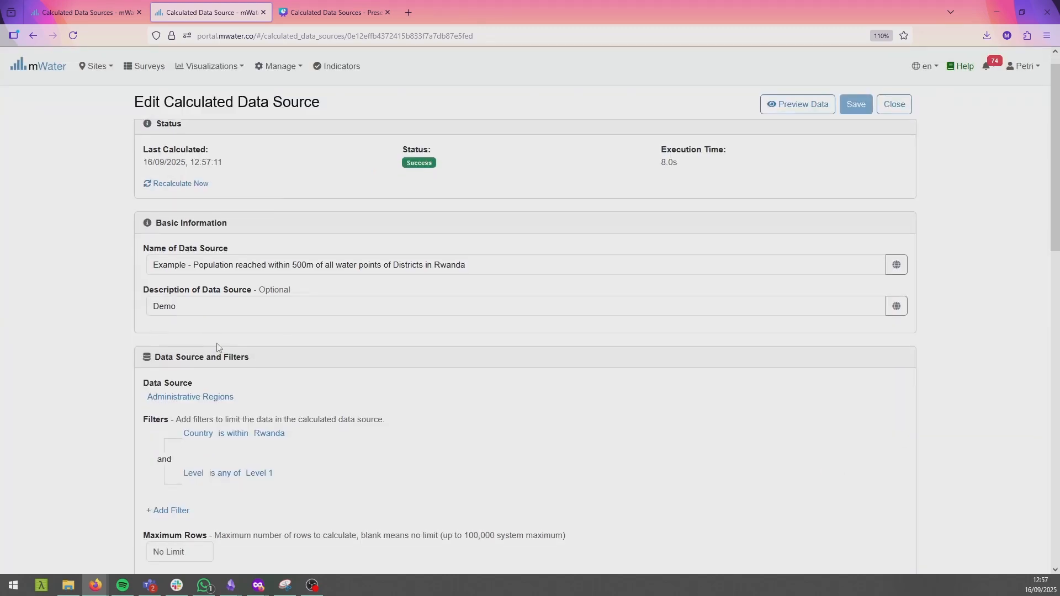
pyautogui.scroll(2, 153, 294)
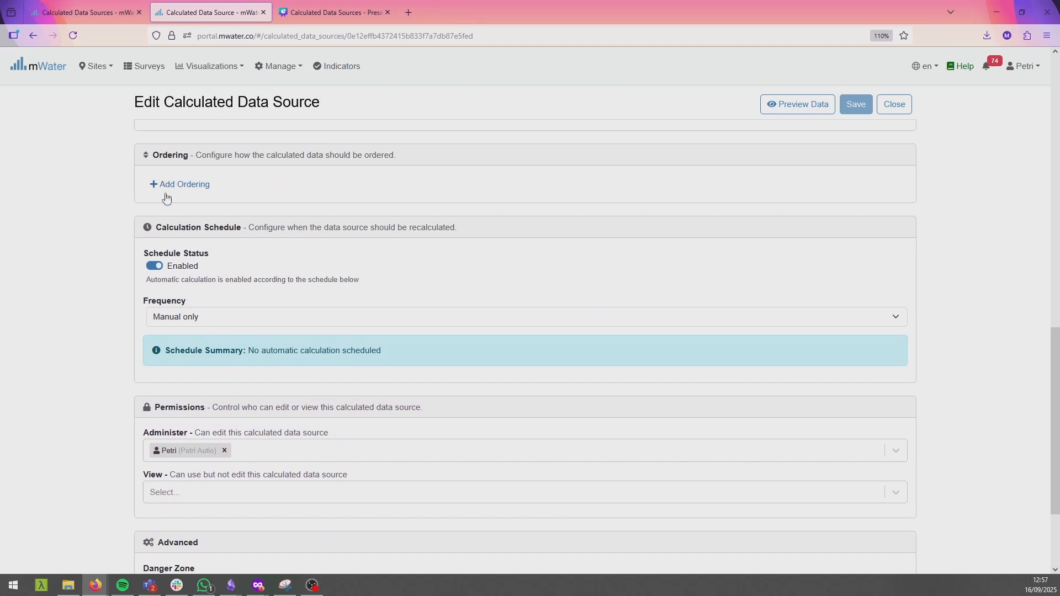
pyautogui.scroll(-3, 208, 241)
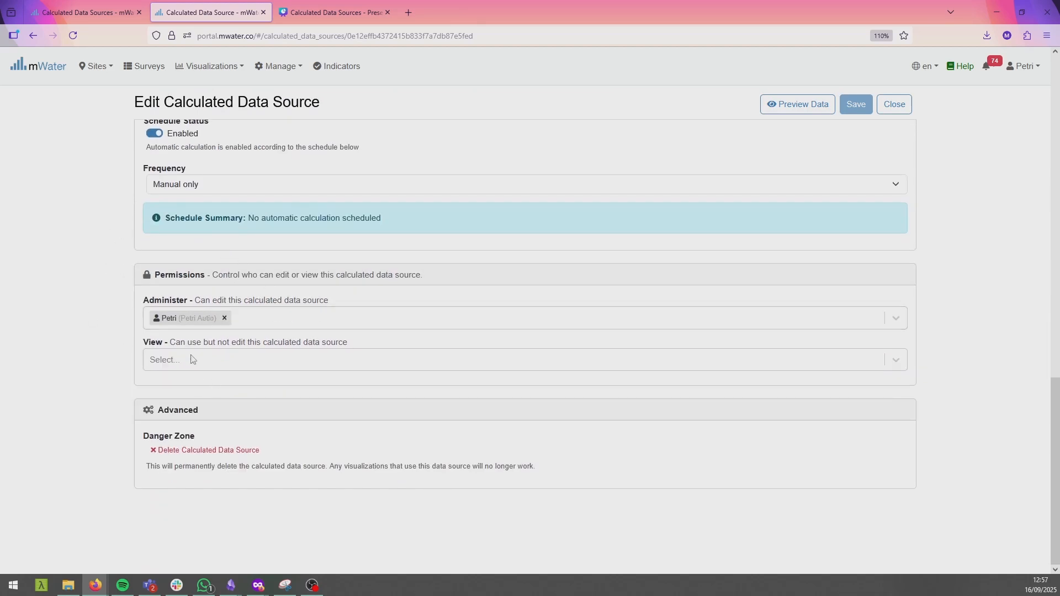
pyautogui.scroll(3, 186, 331)
pyautogui.scroll(2, 186, 312)
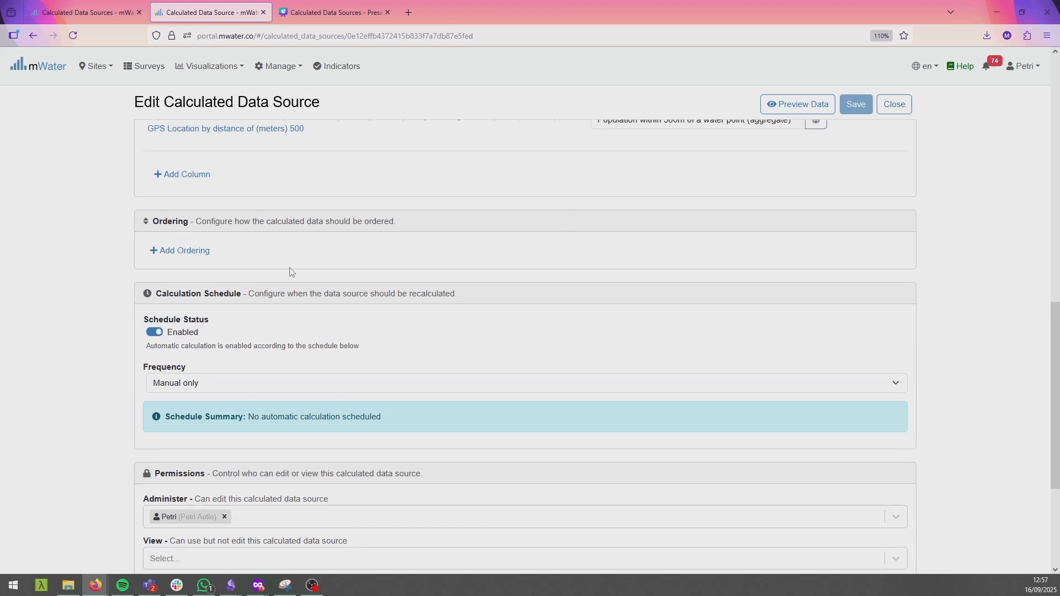
# Step: Create a new datagrid based on the calculated data source "Example - Population reached within 500m of all water points of Districts in Rwanda"
pyautogui.click(211, 66)
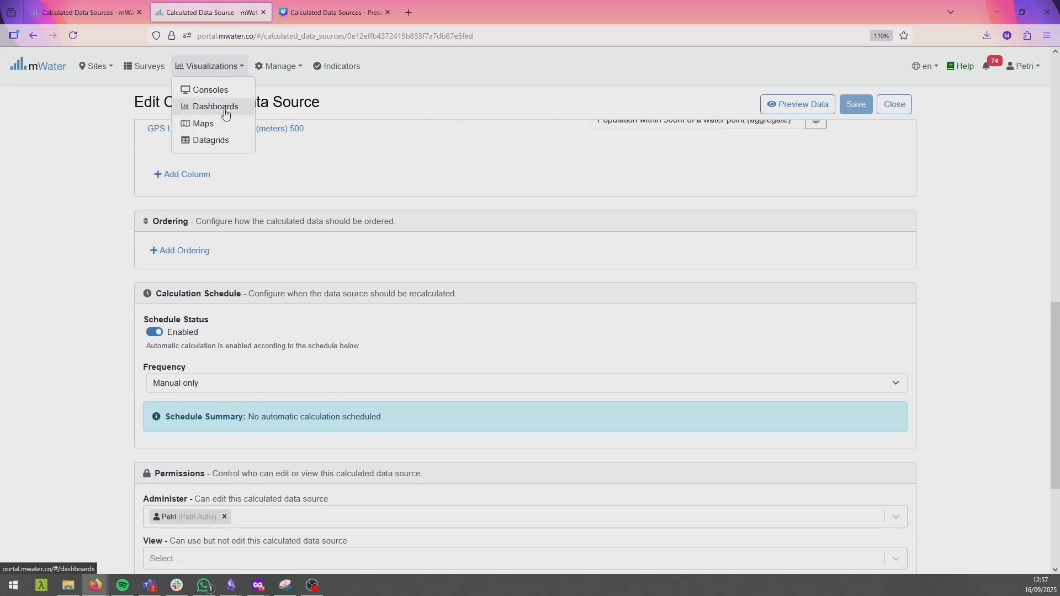
pyautogui.click(221, 141)
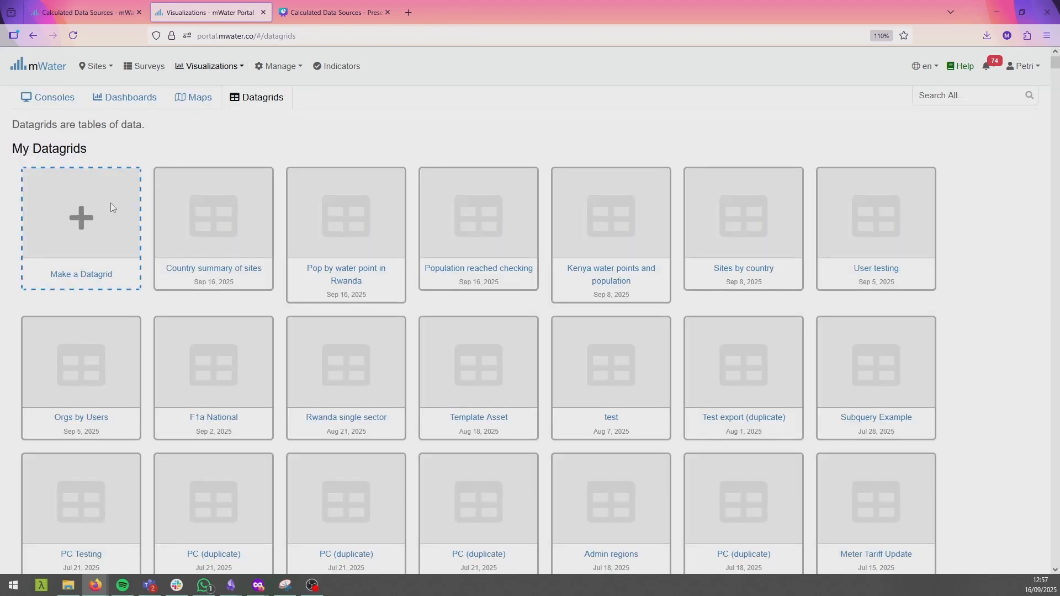
pyautogui.click(83, 220)
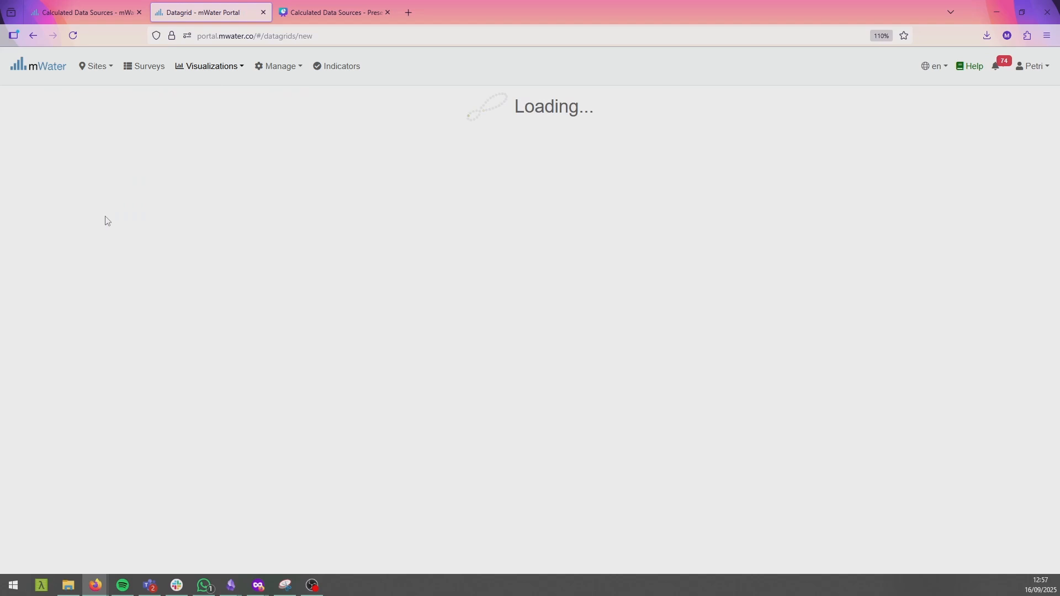
pyautogui.doubleClick(506, 374)
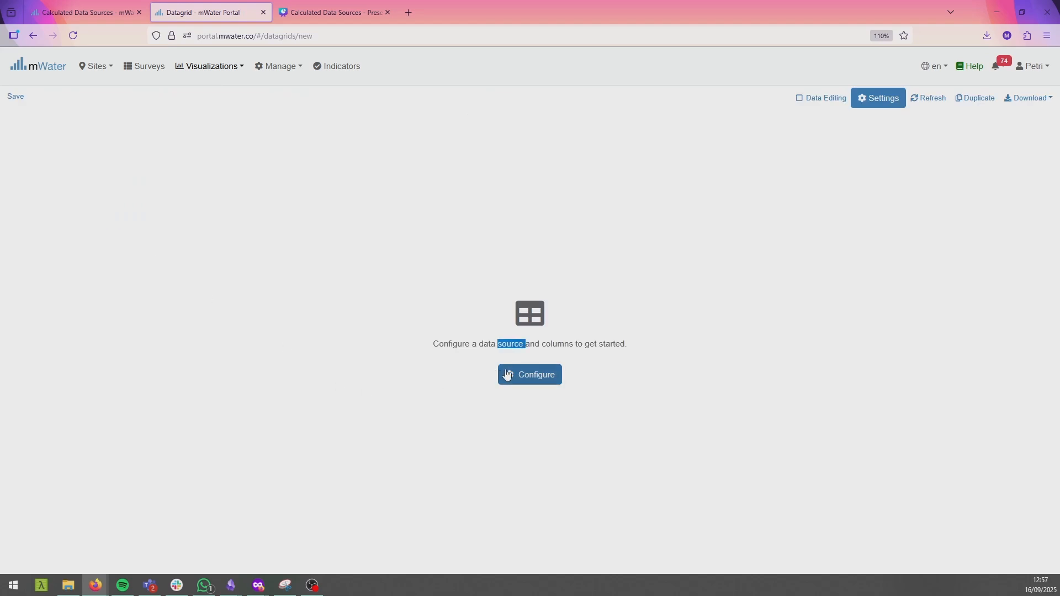
pyautogui.click(351, 98)
pyautogui.click(542, 128)
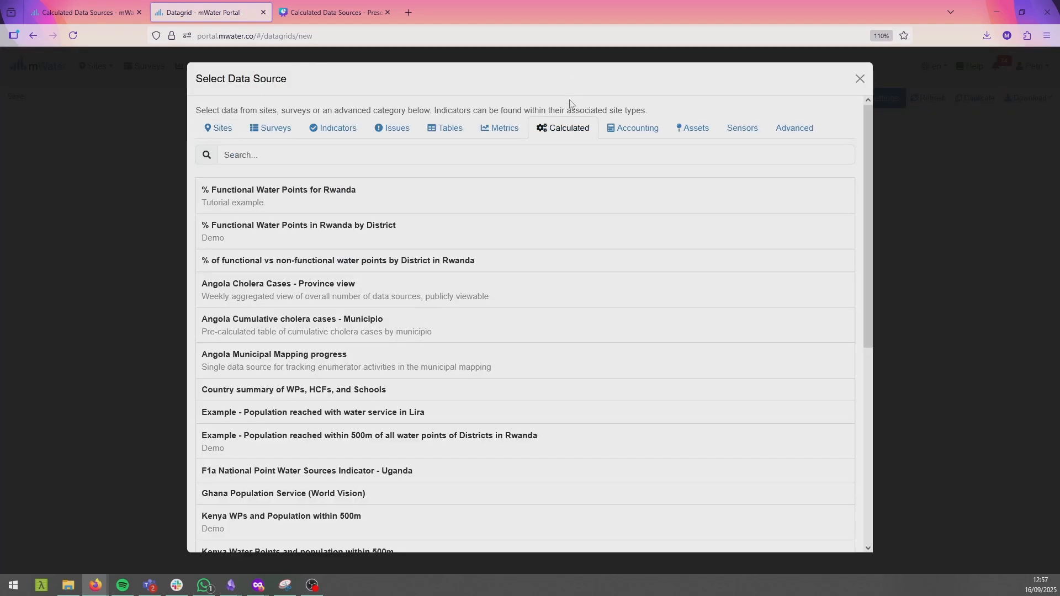
pyautogui.scroll(-6, 417, 267)
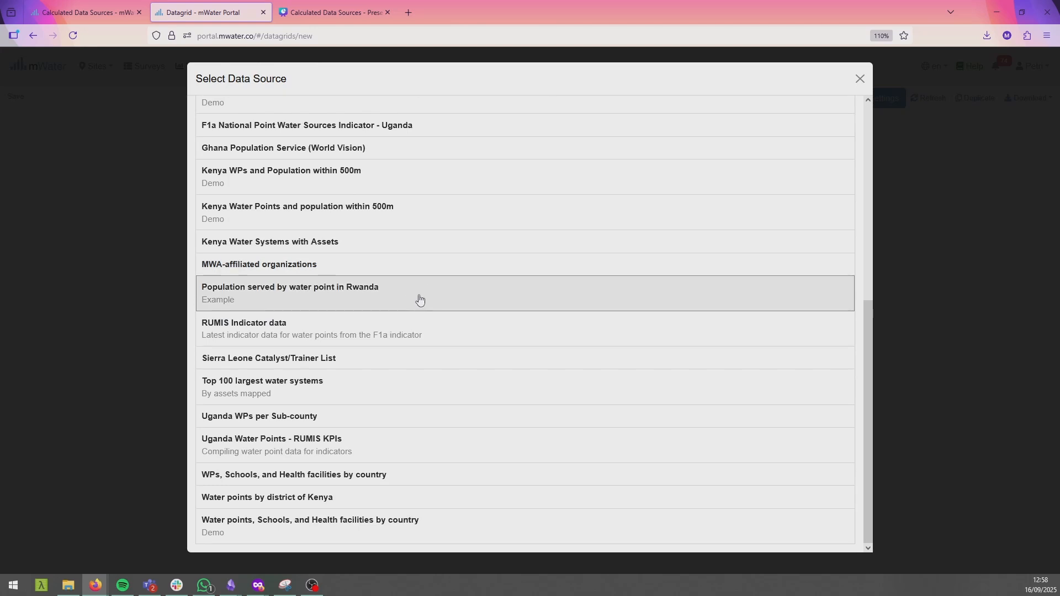
pyautogui.scroll(3, 419, 299)
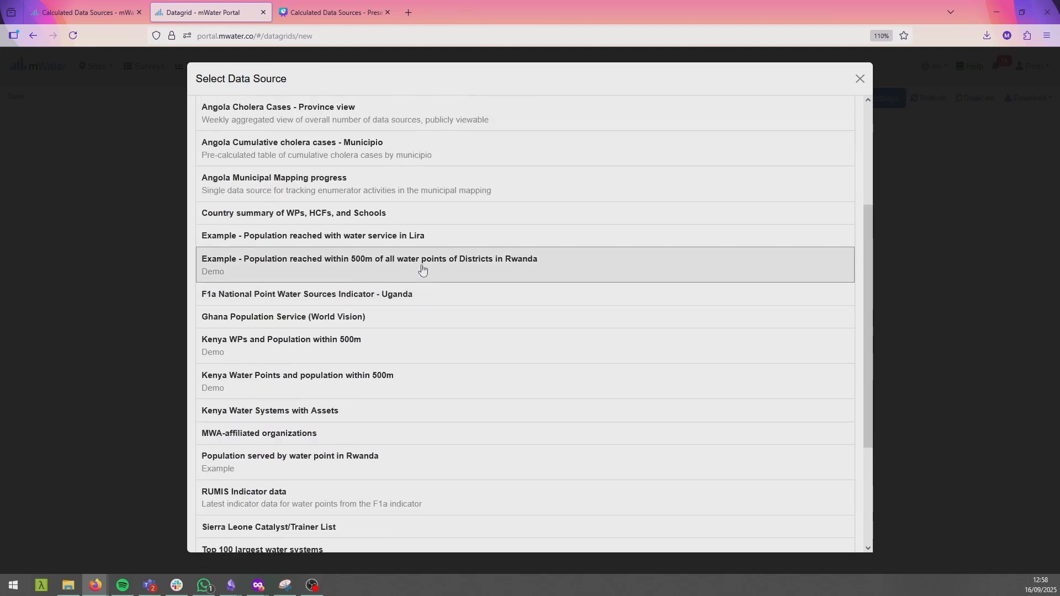
pyautogui.click(423, 268)
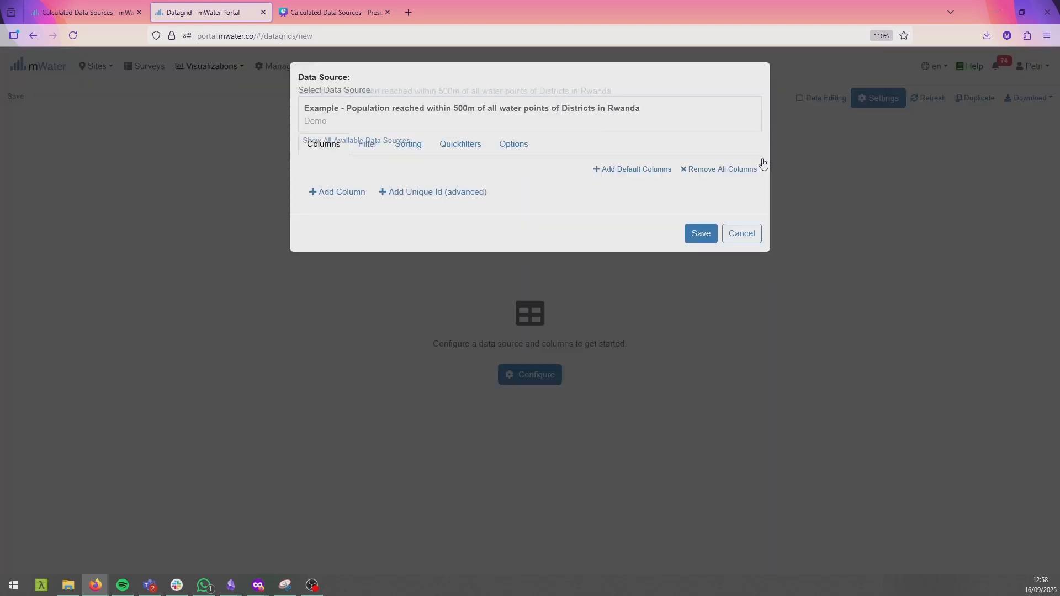
# Step: Add the default columns to the datagrid, save its settings and check the populations listed for each region
pyautogui.click(642, 136)
pyautogui.click(701, 331)
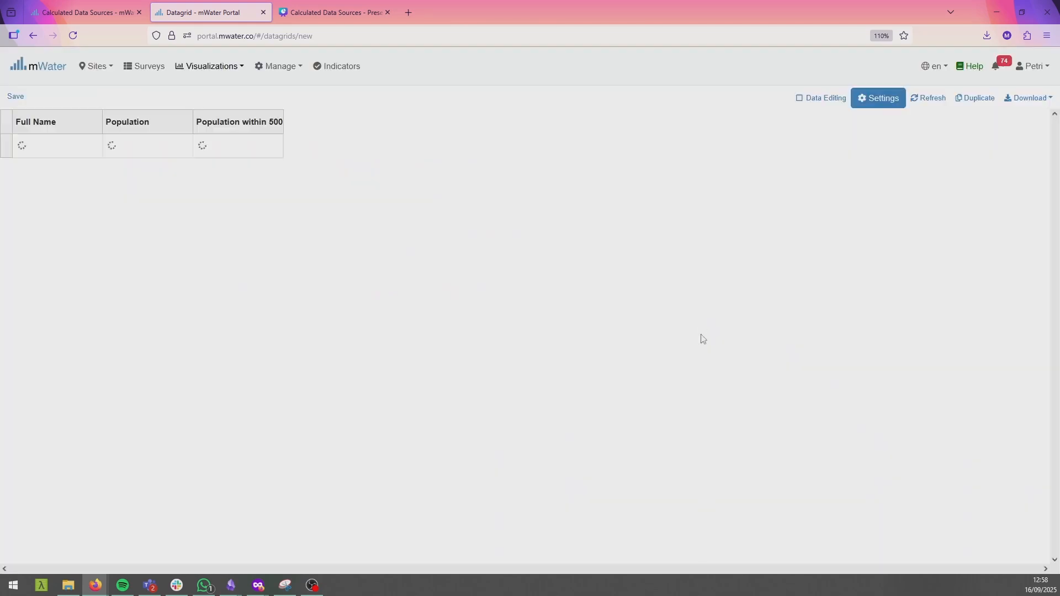
pyautogui.moveTo(258, 154); pyautogui.dragTo(258, 220)
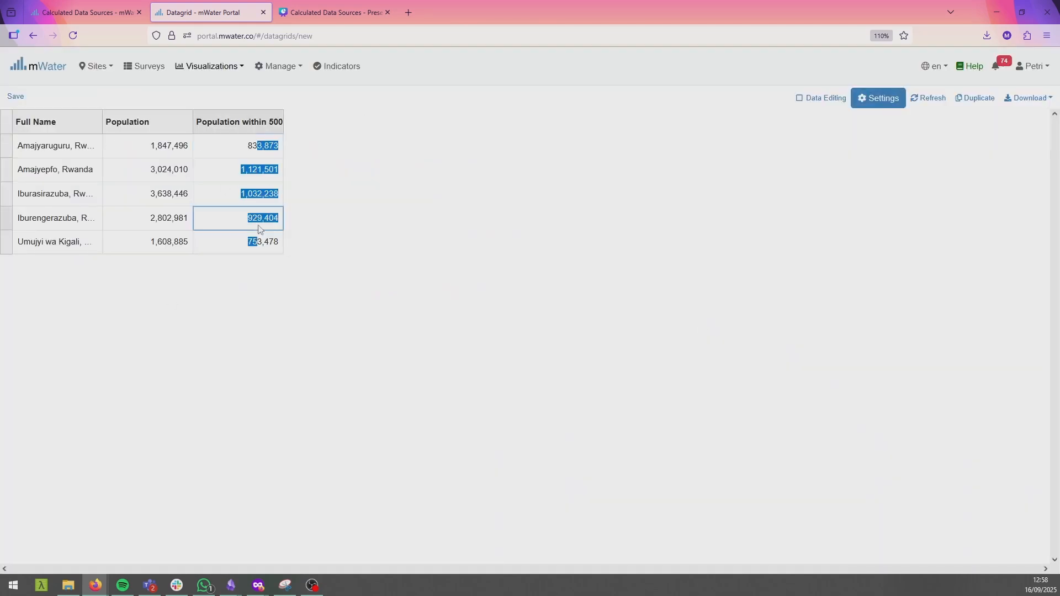
# Step: Add a datagrid column that divides "Population within 500m of a water point (aggregate)" by Population
pyautogui.click(877, 99)
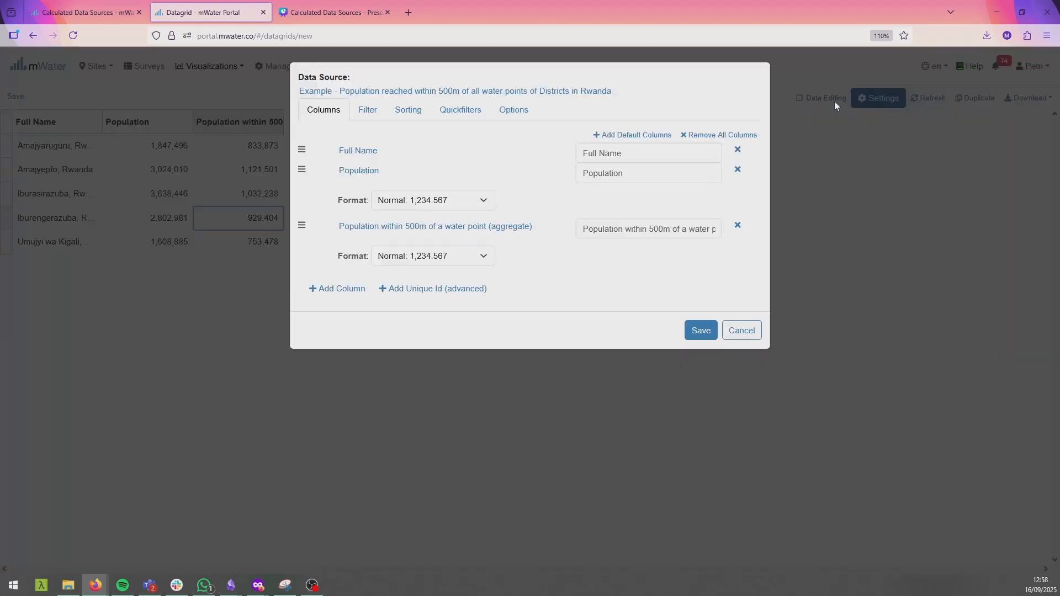
pyautogui.click(327, 287)
pyautogui.click(408, 113)
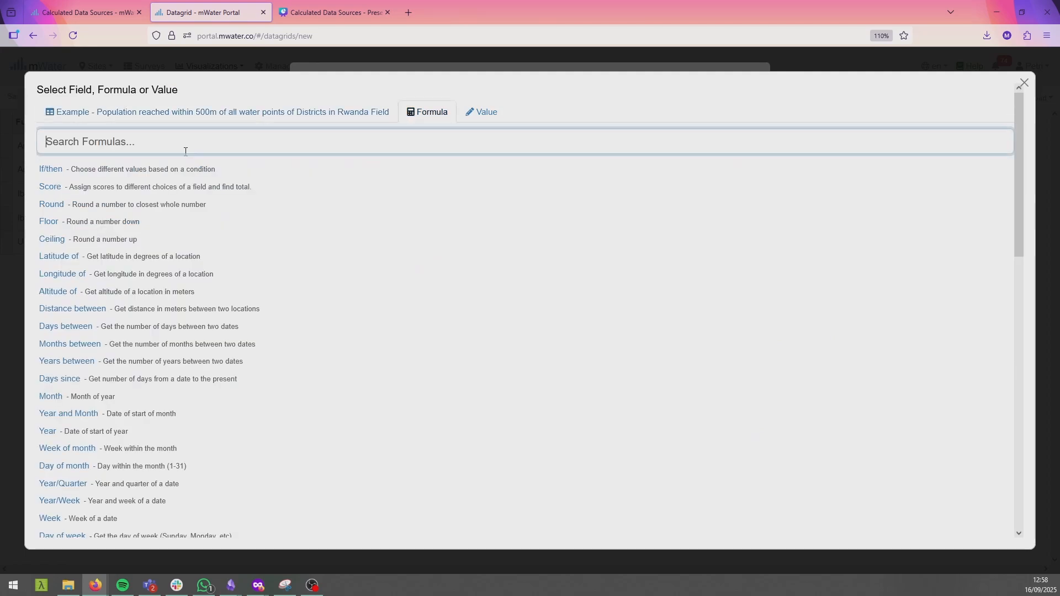
pyautogui.click(220, 117)
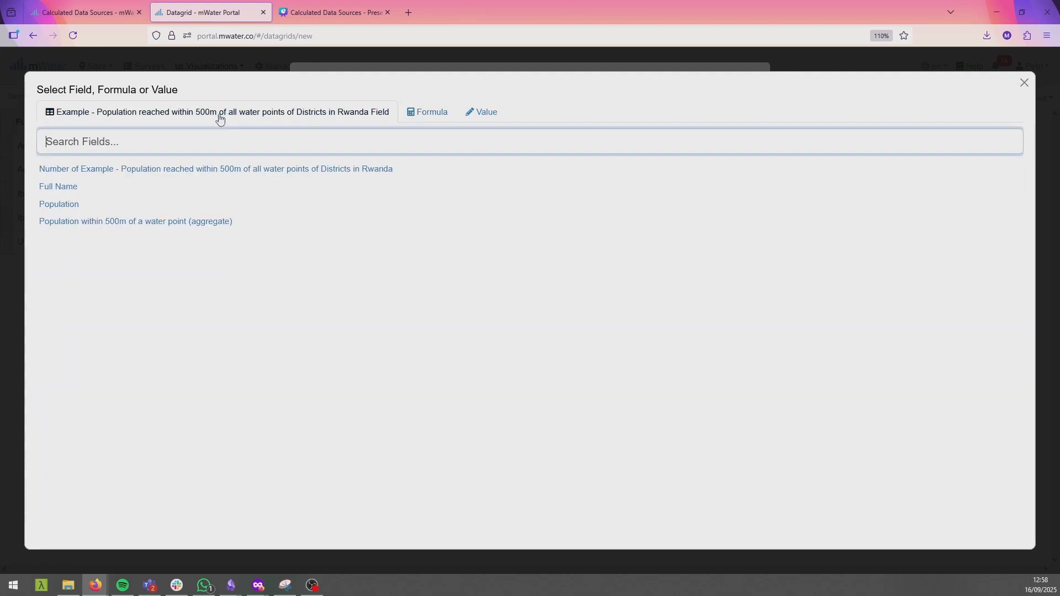
pyautogui.click(61, 221)
pyautogui.moveTo(474, 302)
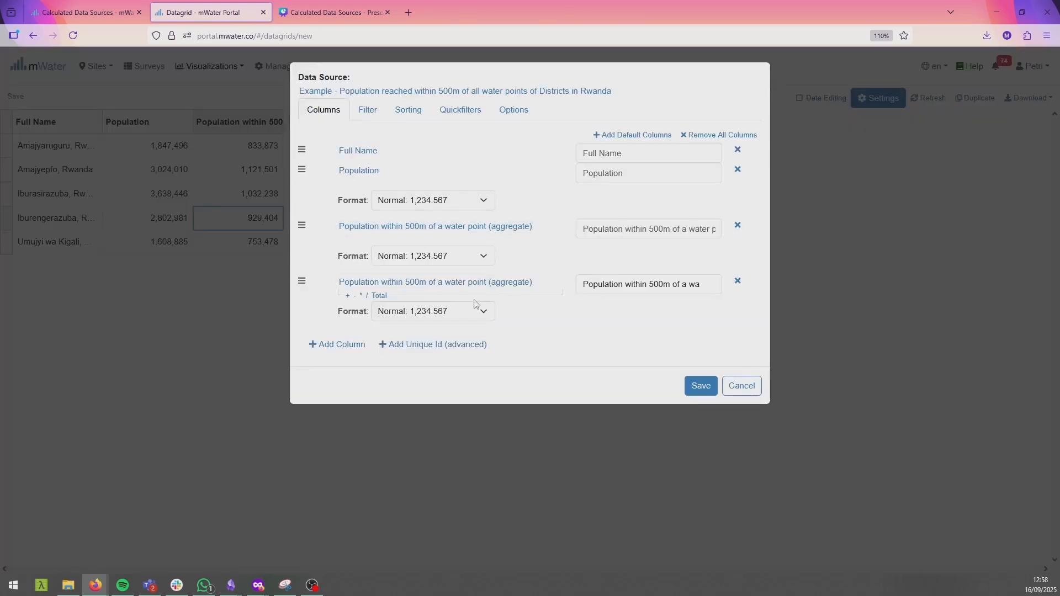
pyautogui.click(368, 296)
pyautogui.click(379, 336)
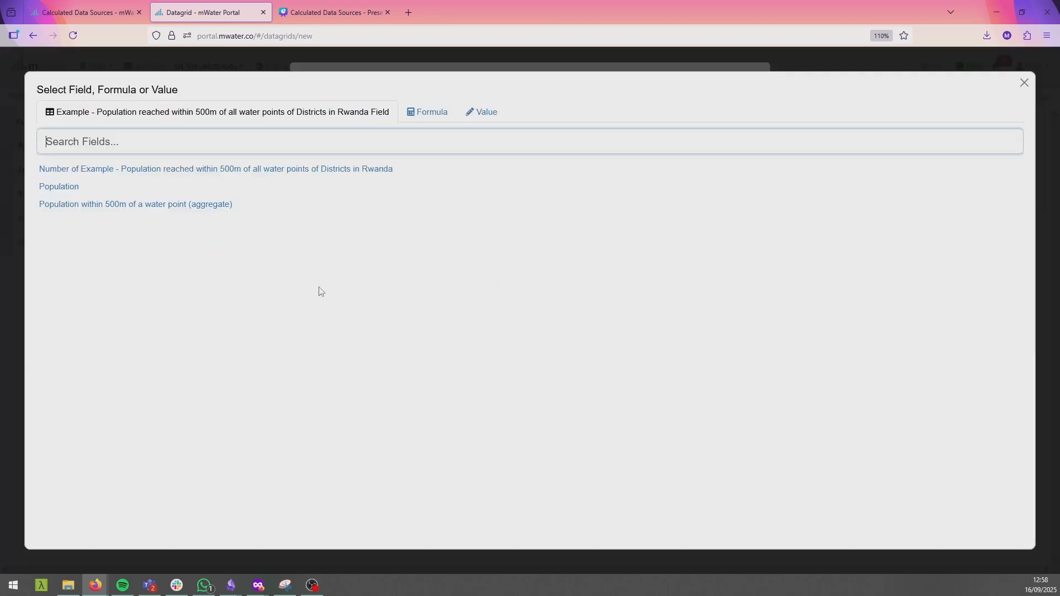
pyautogui.click(110, 188)
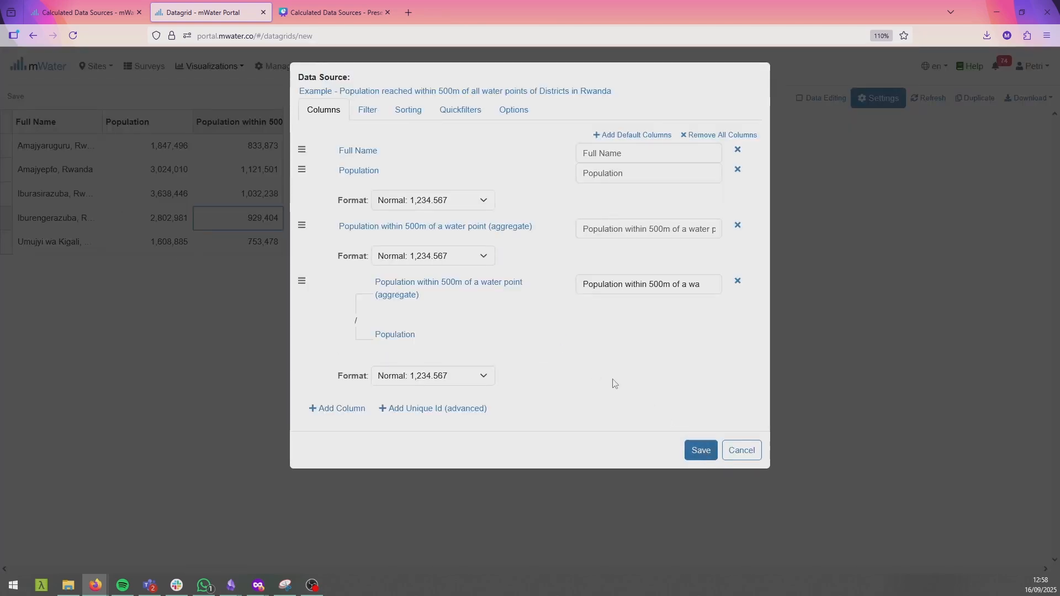
# Step: Set the ratio column's format to "Percent decimal: 12.34%" and save the datagrid settings
pyautogui.click(437, 375)
pyautogui.click(442, 503)
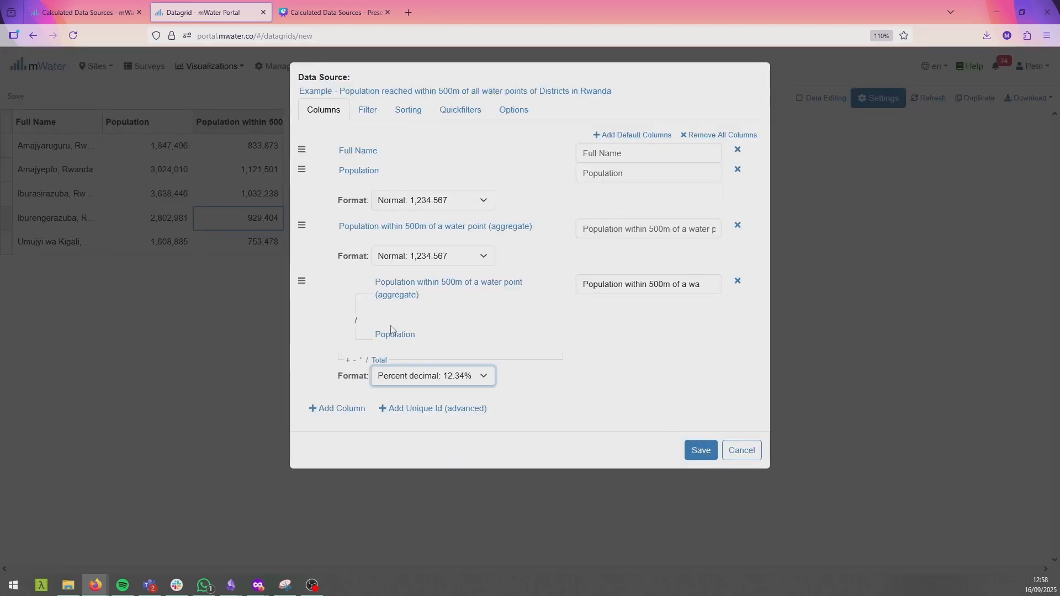
pyautogui.click(697, 448)
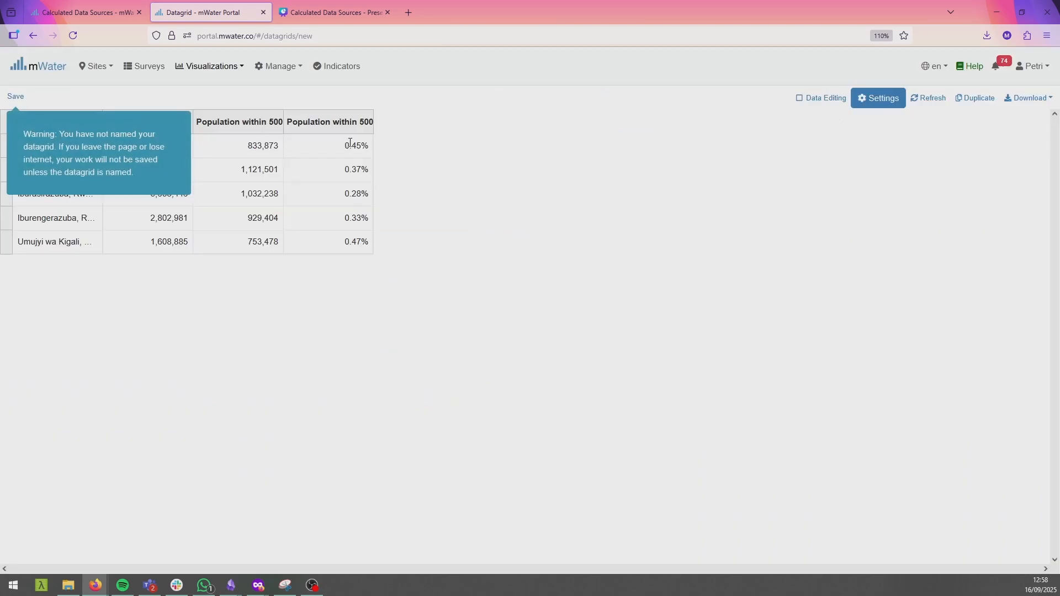
# Step: Multiply the ratio column's expression by the number value 100 and save the datagrid settings
pyautogui.click(878, 99)
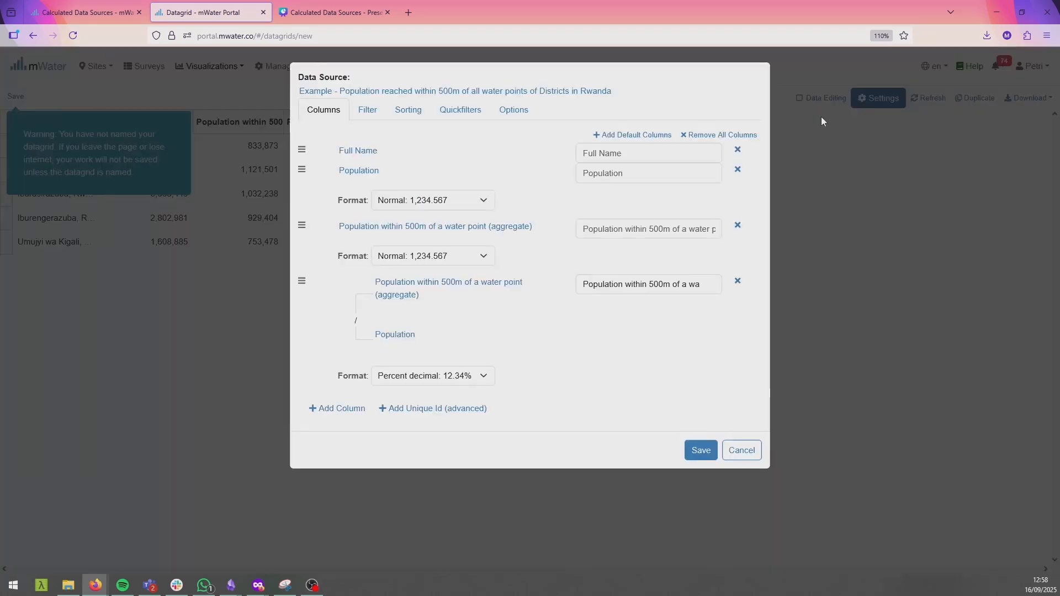
pyautogui.click(363, 362)
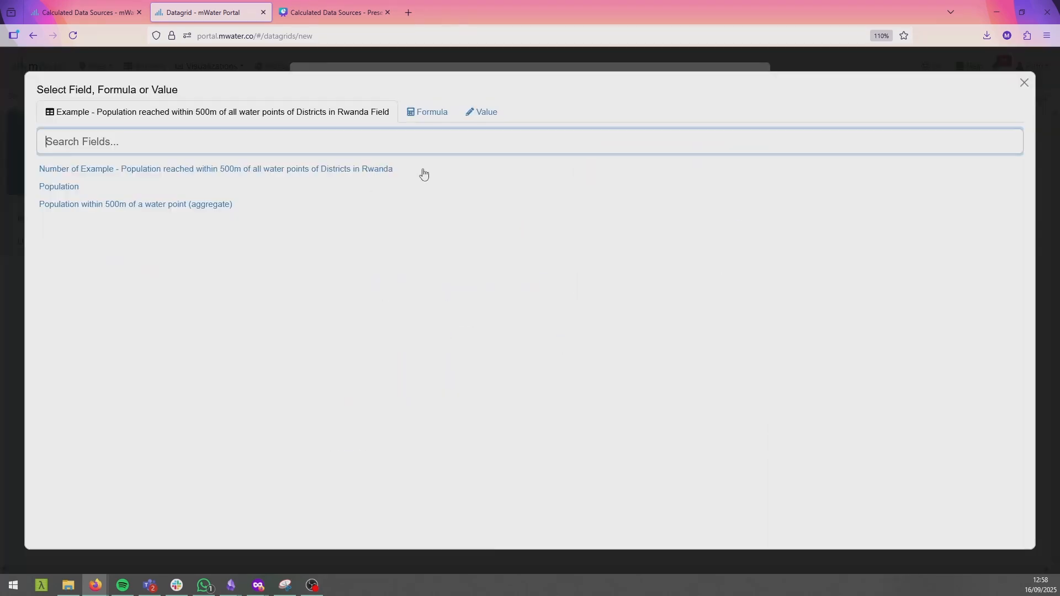
pyautogui.click(476, 112)
pyautogui.click(64, 177)
pyautogui.write('100')
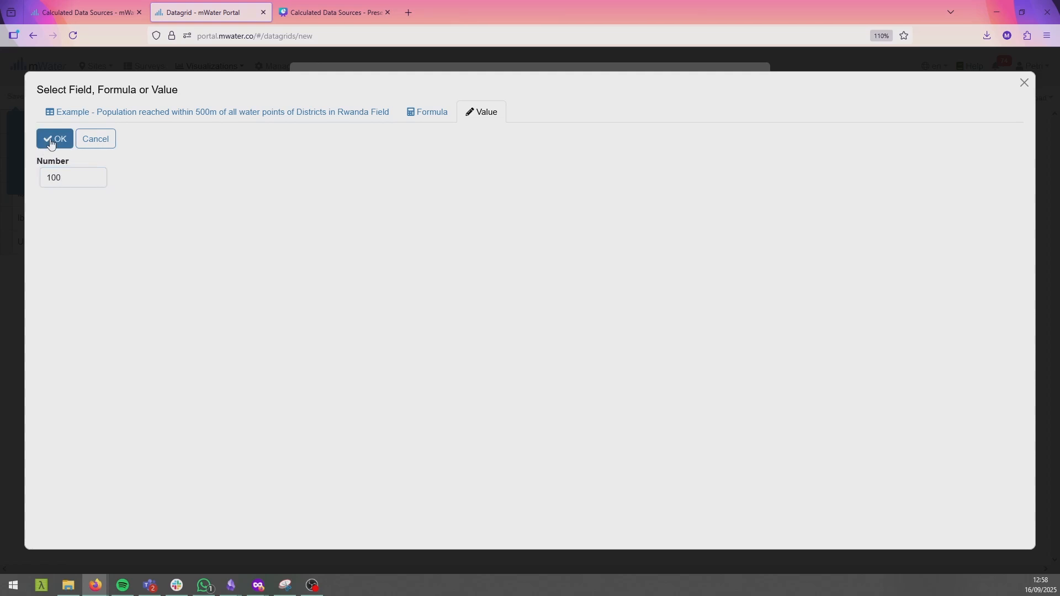
pyautogui.click(55, 138)
pyautogui.click(701, 502)
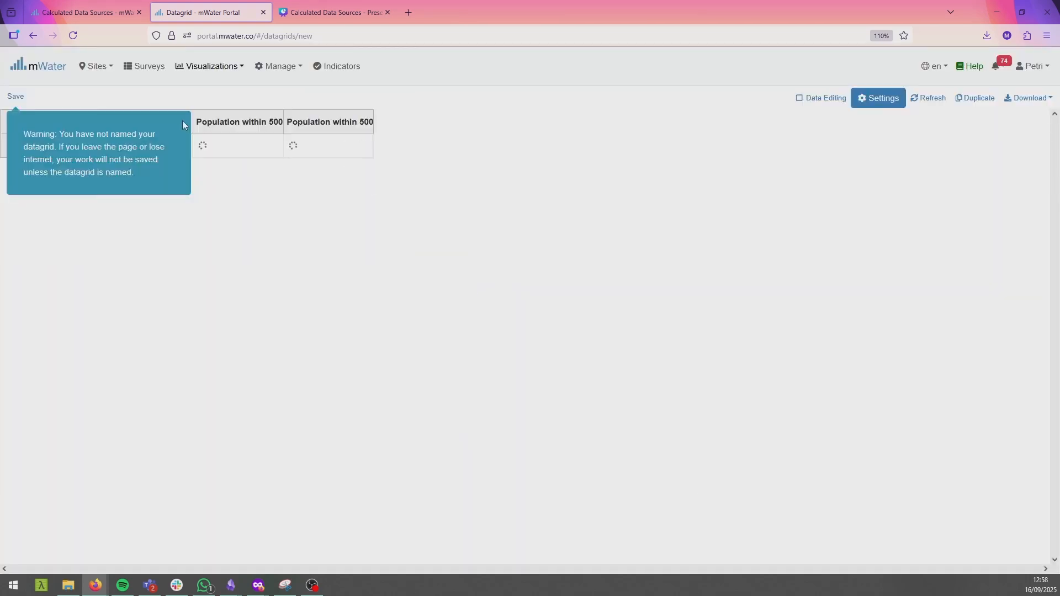
# Step: Save the datagrid under the name "Rwanda pop served"
pyautogui.click(17, 97)
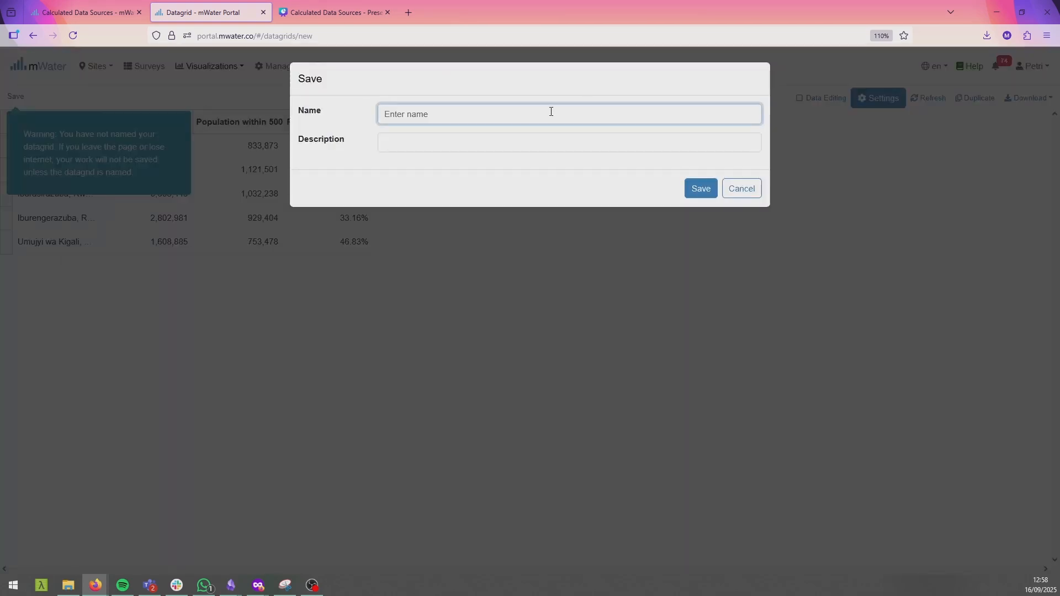
pyautogui.write('Rwanda pop served')
pyautogui.click(690, 190)
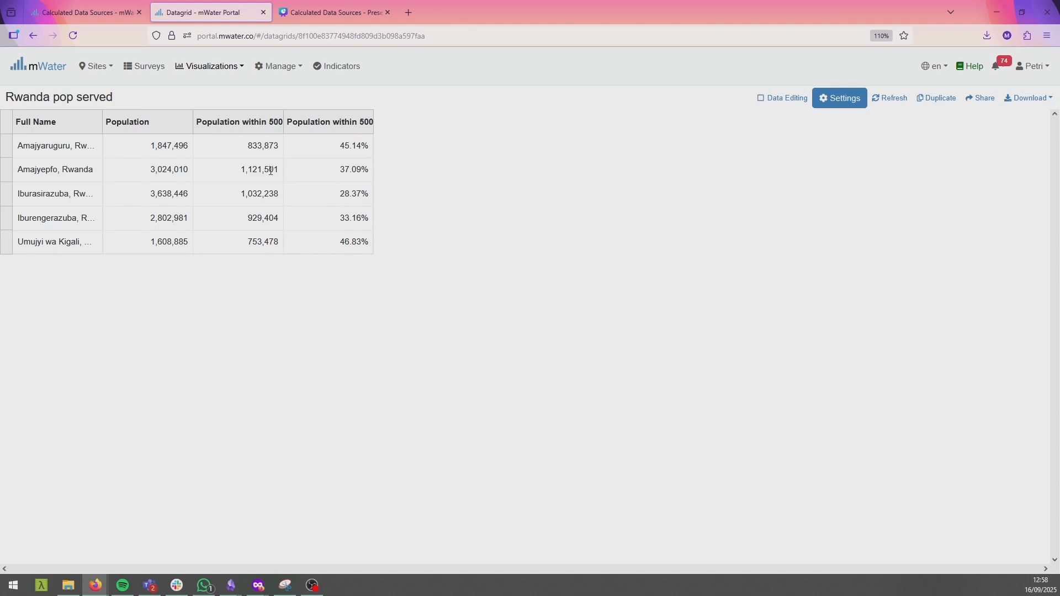
# Step: Switch to the "Calculated Data Sources" presentation in Canva and present it full screen from the title page
pyautogui.click(331, 12)
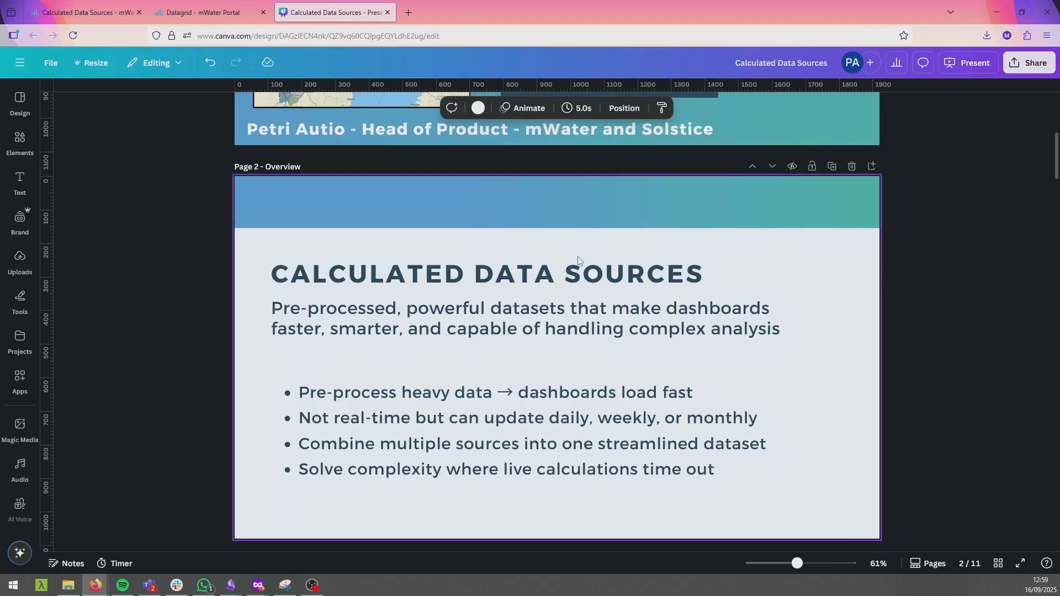
pyautogui.click(1028, 62)
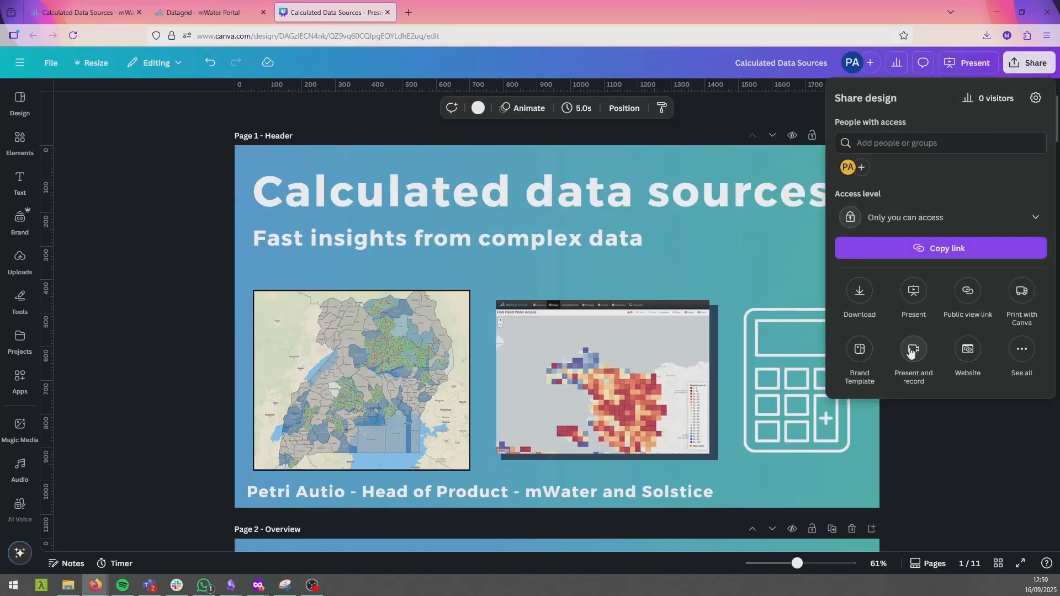
pyautogui.click(913, 291)
pyautogui.click(941, 352)
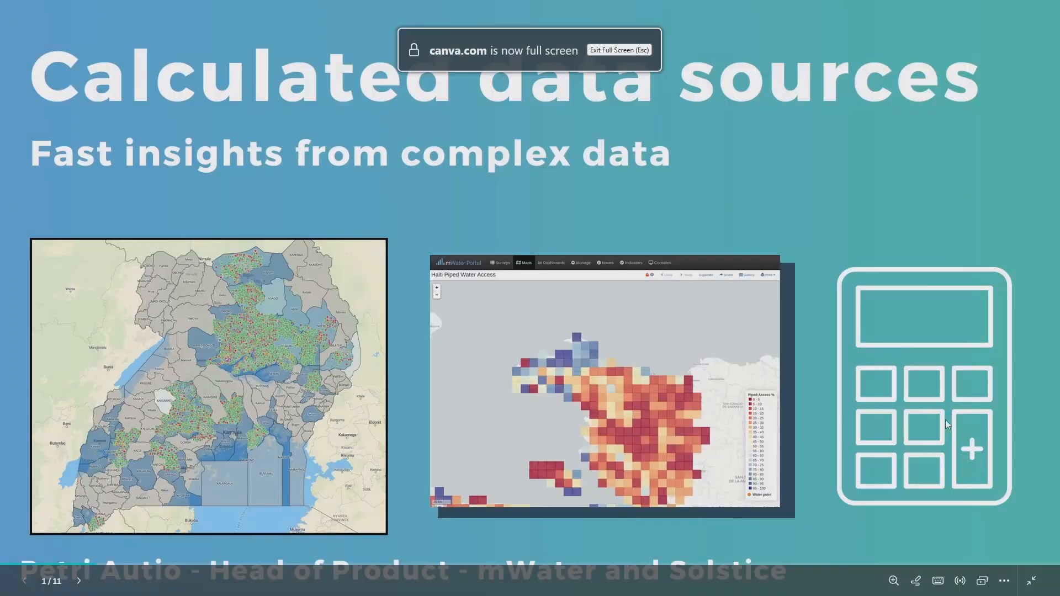